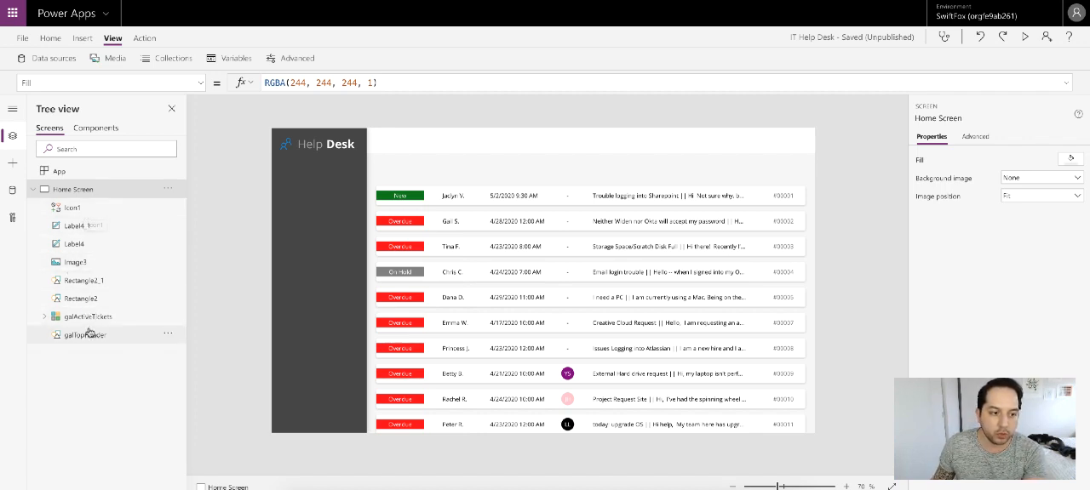
Step: Expand the galActiveTickets gallery and review the names of the Home Screen's icon, label and rectangle controls
left_click(72, 281)
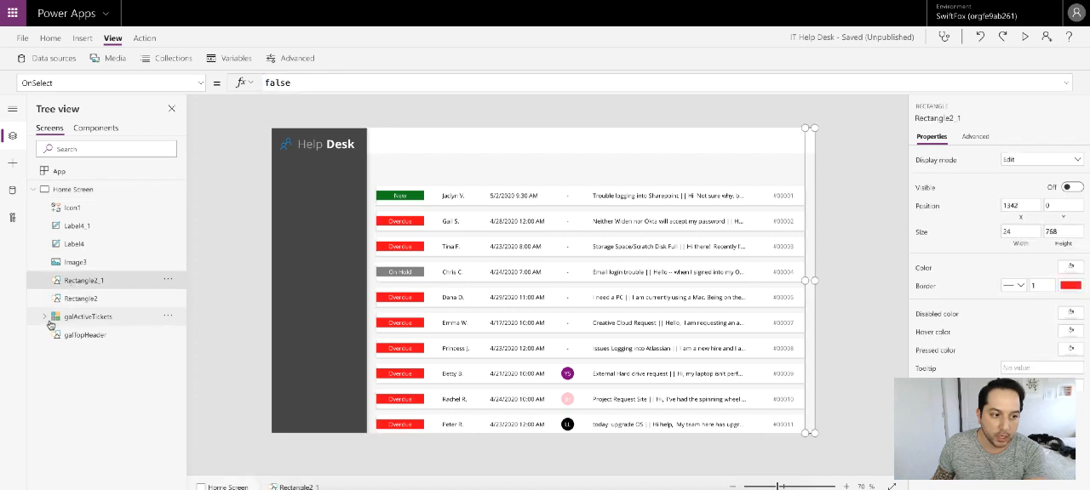
left_click(44, 317)
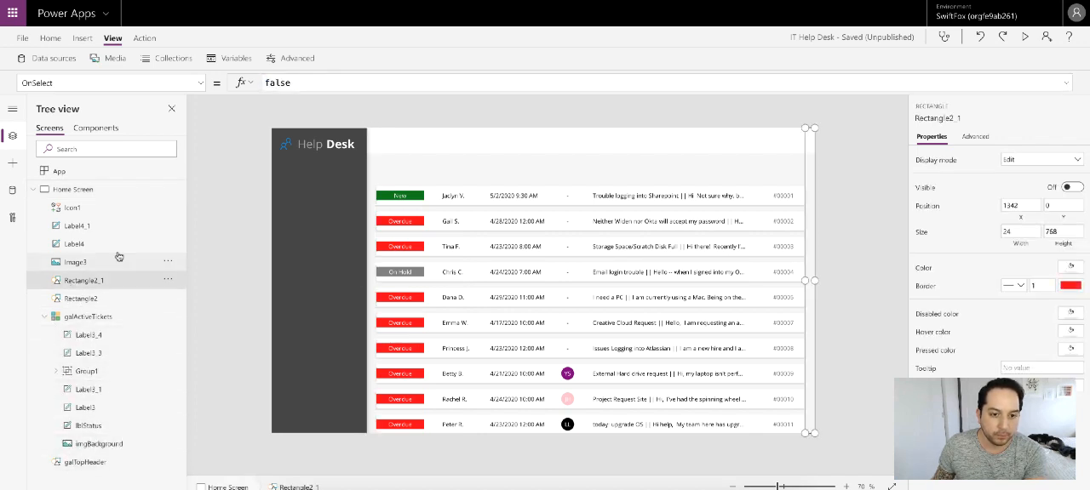
left_click(74, 225)
left_click(71, 208)
left_click(76, 245)
left_click(84, 280)
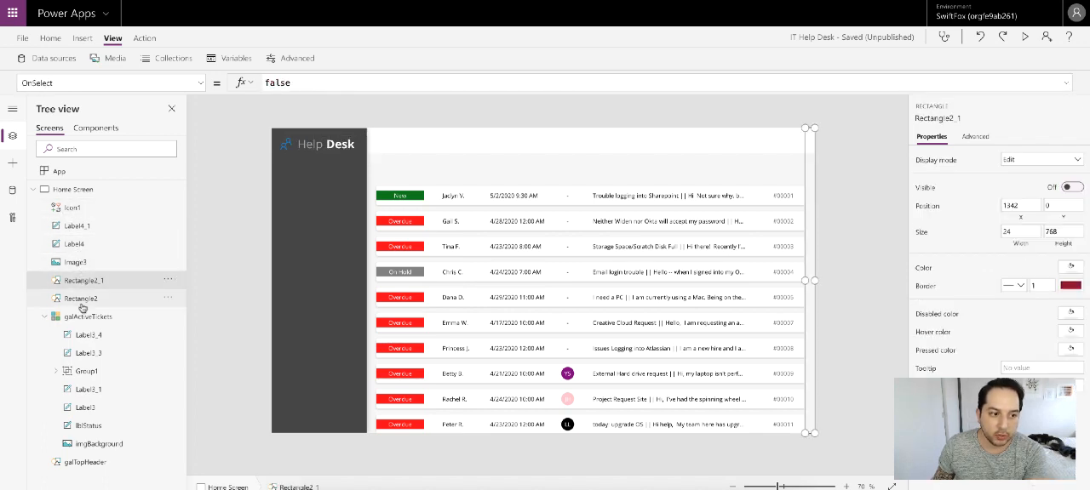
left_click(83, 300)
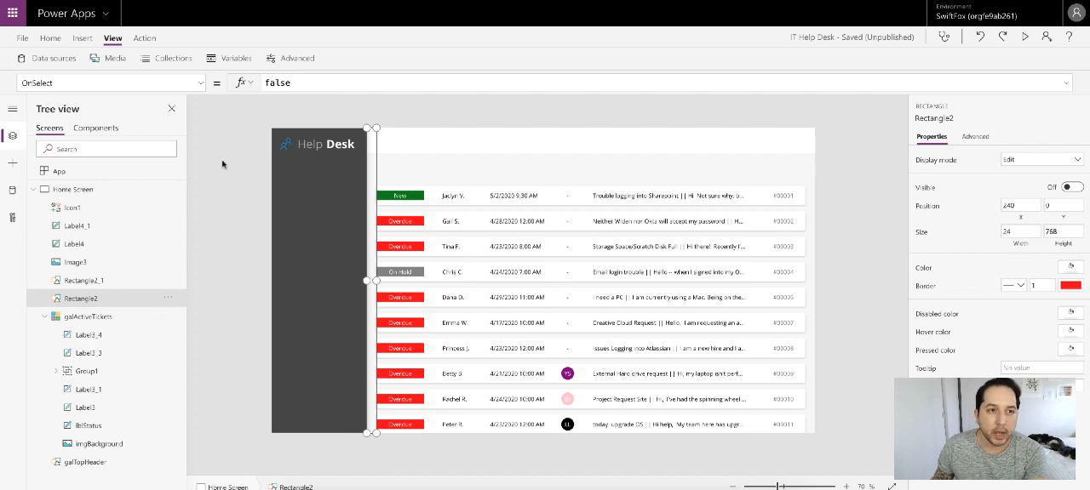
Step: Search Google in a new browser tab for "microsoft powerapps coding standard"
key("super+t")
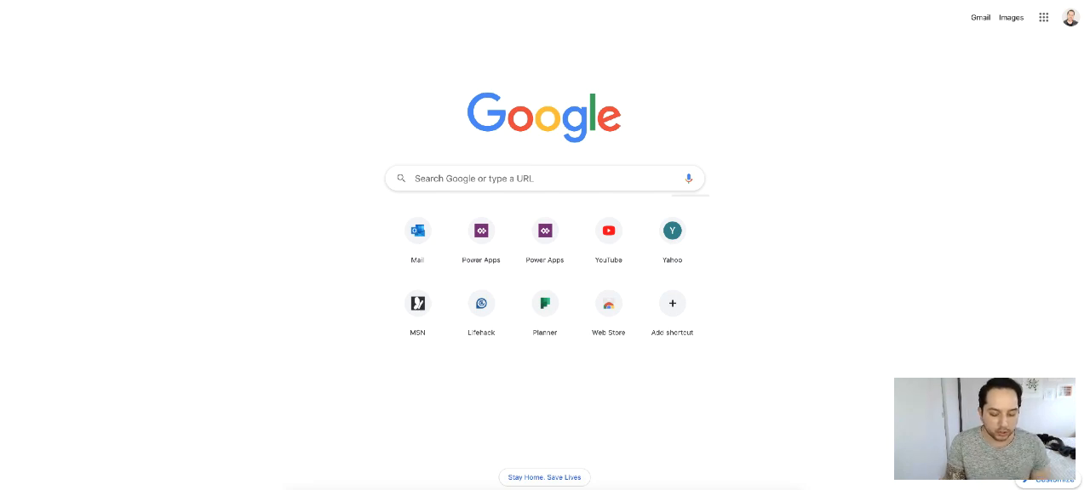
type("microsof")
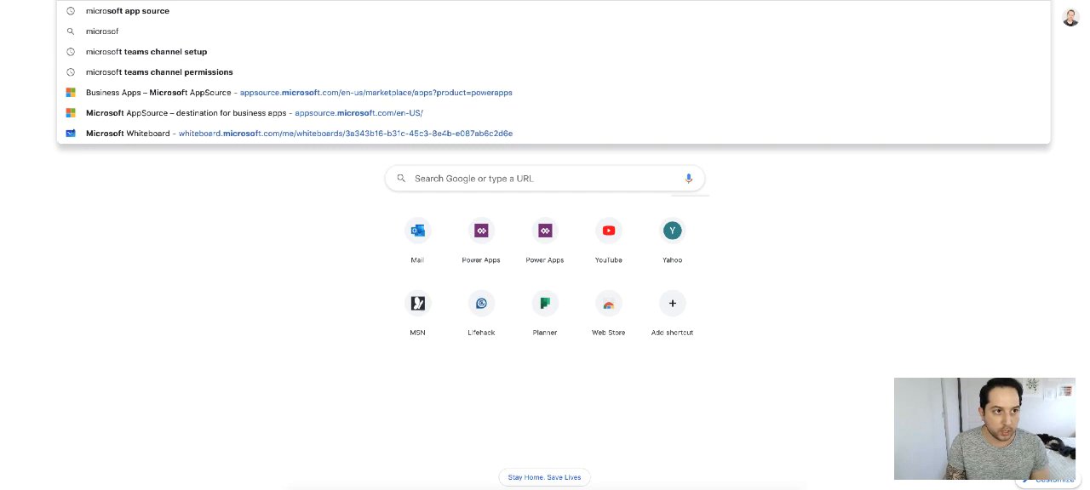
type("t po")
key("BackSpace")
key("BackSpace")
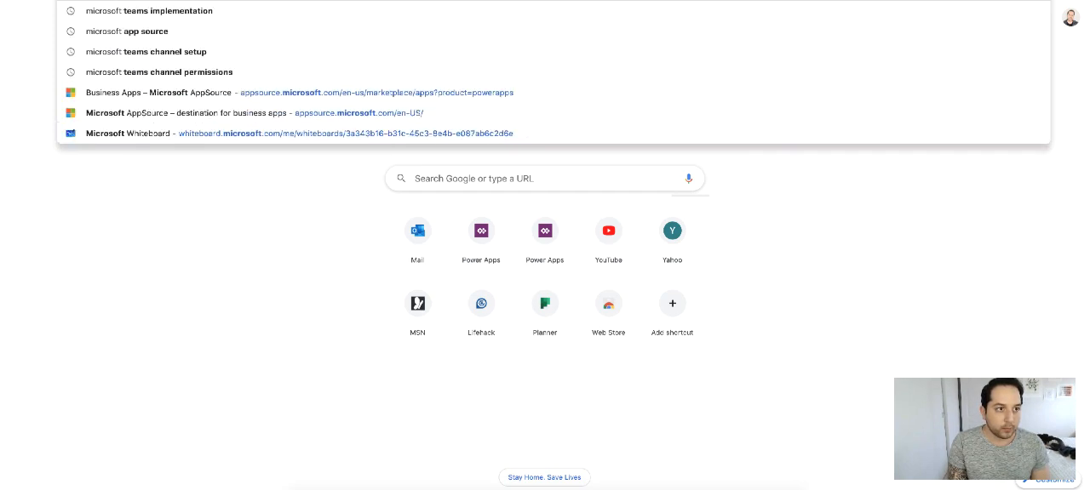
type("pwo")
key("BackSpace")
key("BackSpace")
type("owe")
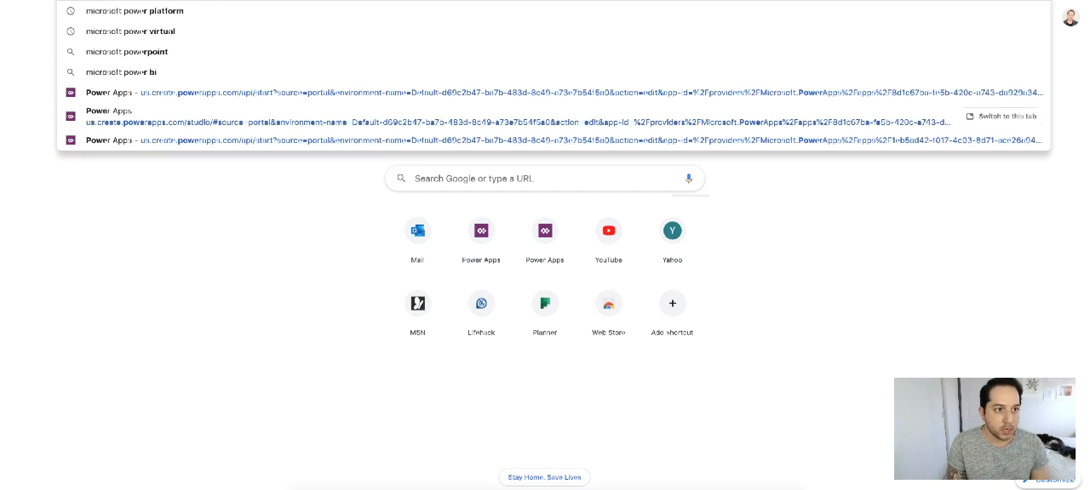
type("rapps")
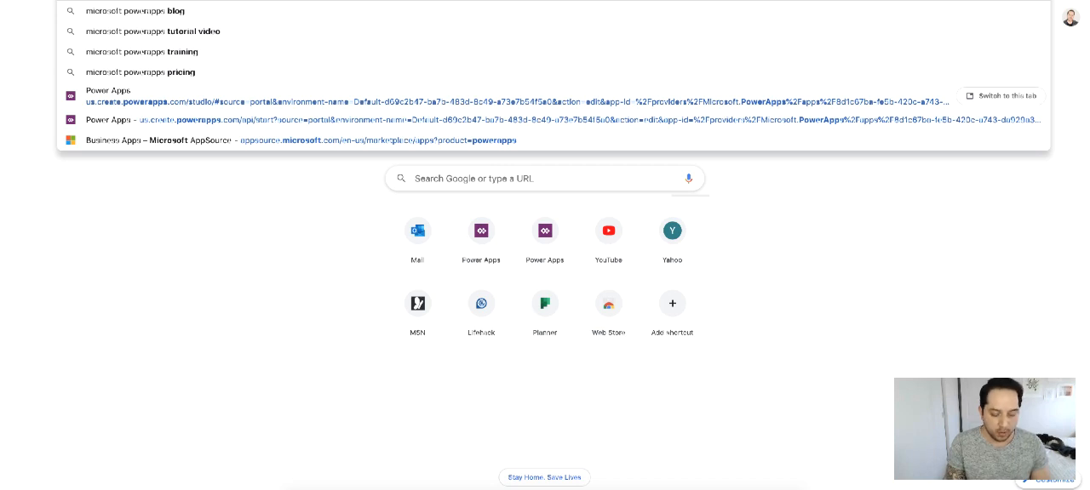
type(" coding st")
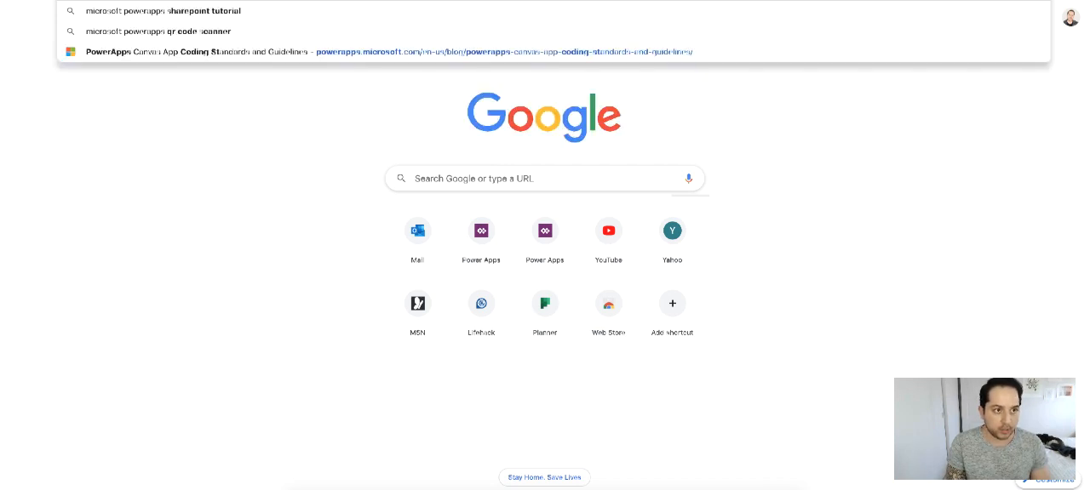
type("andard")
key("Return")
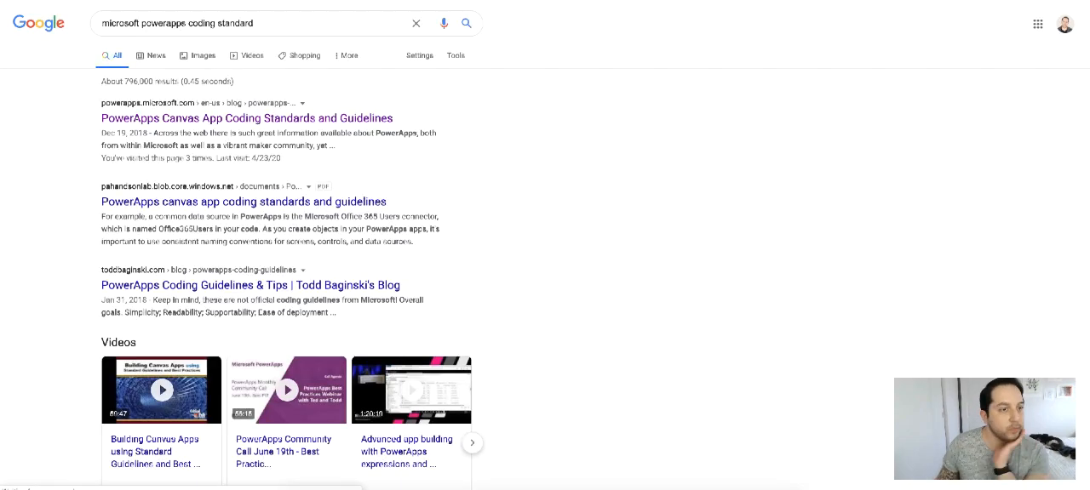
Step: Open Microsoft's PowerApps Canvas App Coding Standards and Guidelines article and its linked white paper PDF
left_click(259, 118)
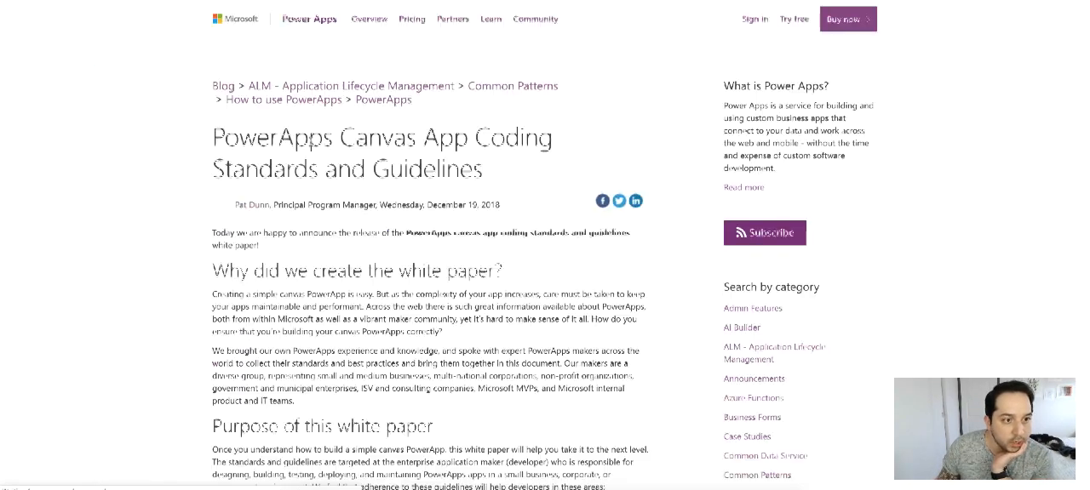
scroll(555, 138, "down", 10)
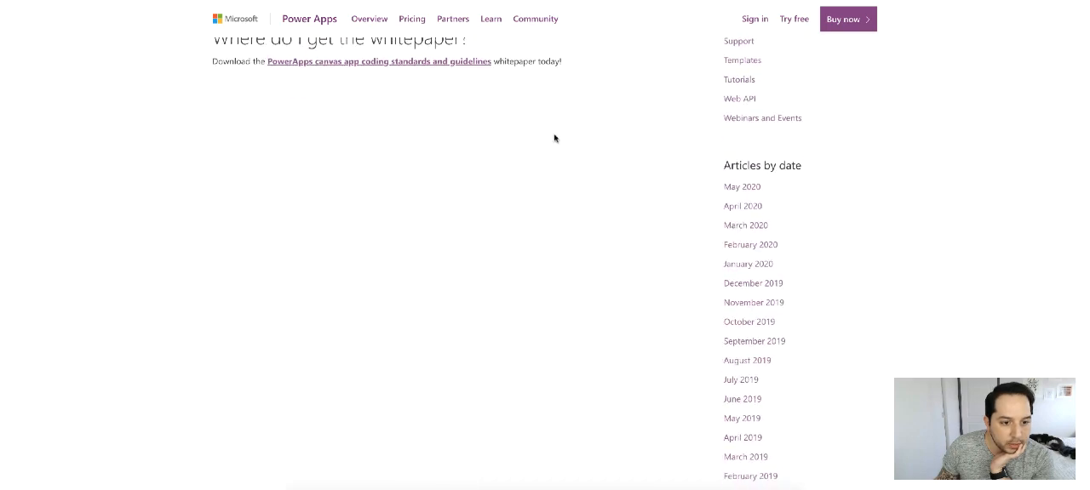
left_click(397, 67)
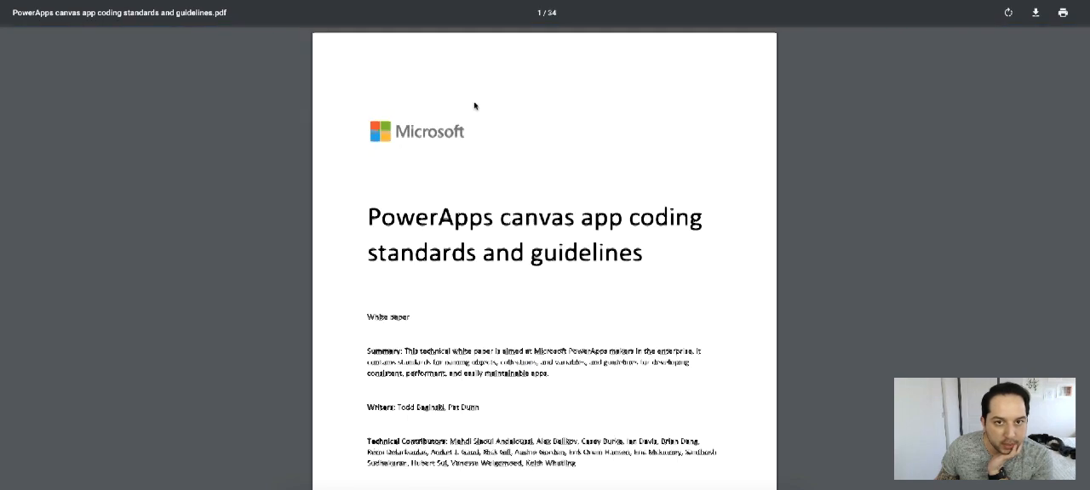
Step: Examine the white paper's sections on connectors, code placement, nesting, performance and forms
scroll(474, 106, "down", 15)
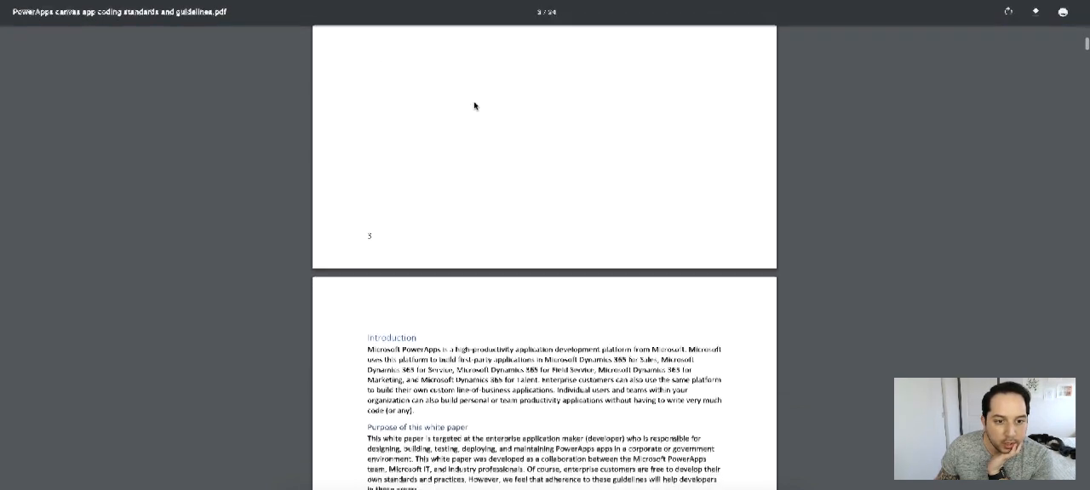
scroll(475, 105, "down", 20)
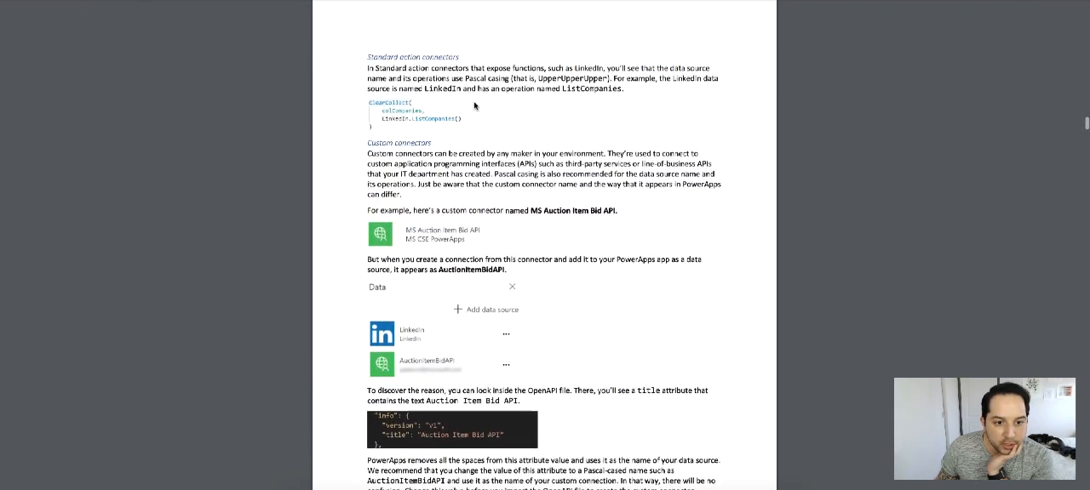
scroll(474, 105, "down", 20)
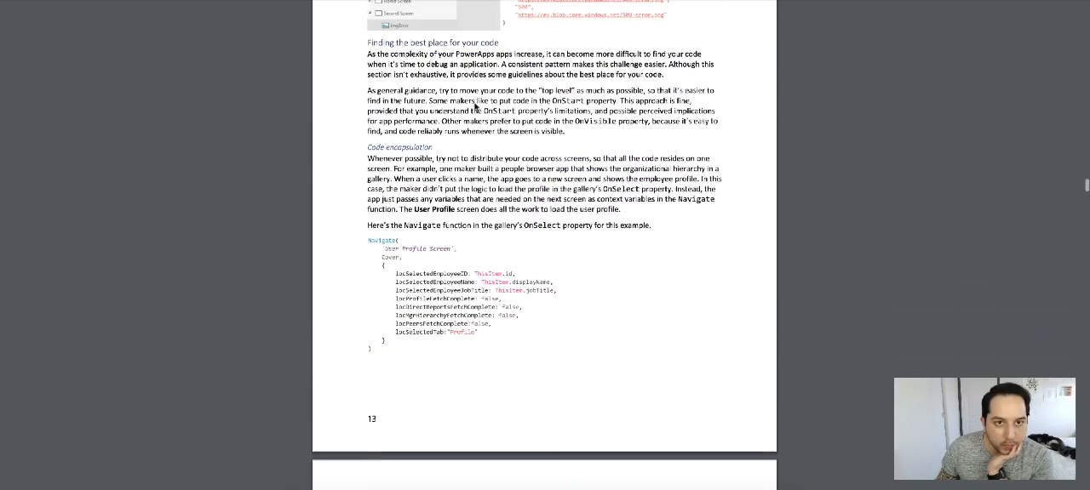
scroll(550, 125, "down", 4)
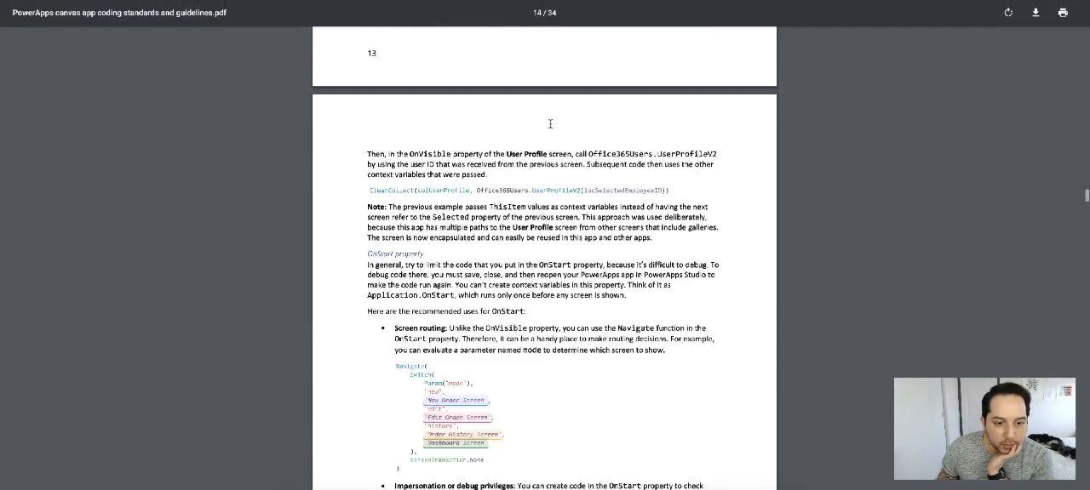
scroll(550, 124, "down", 20)
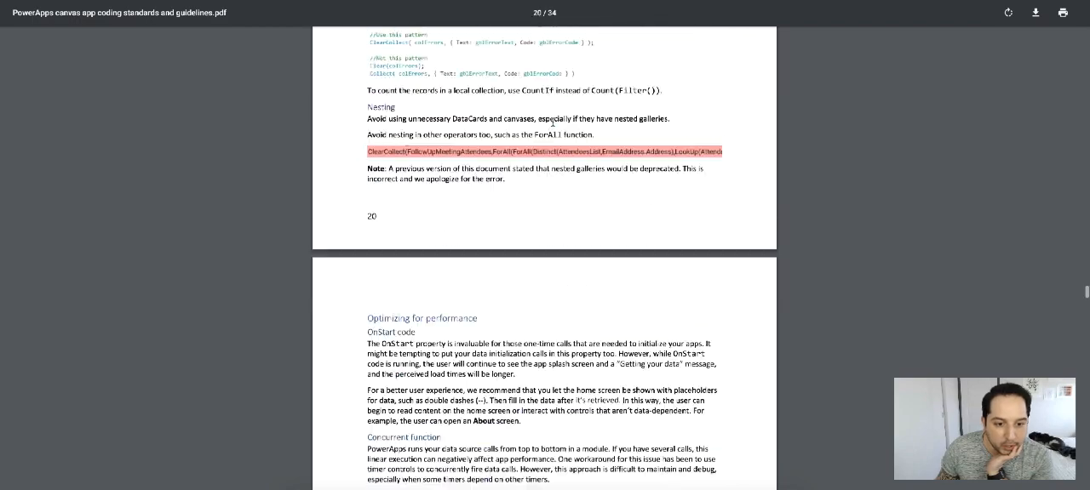
scroll(552, 124, "down", 20)
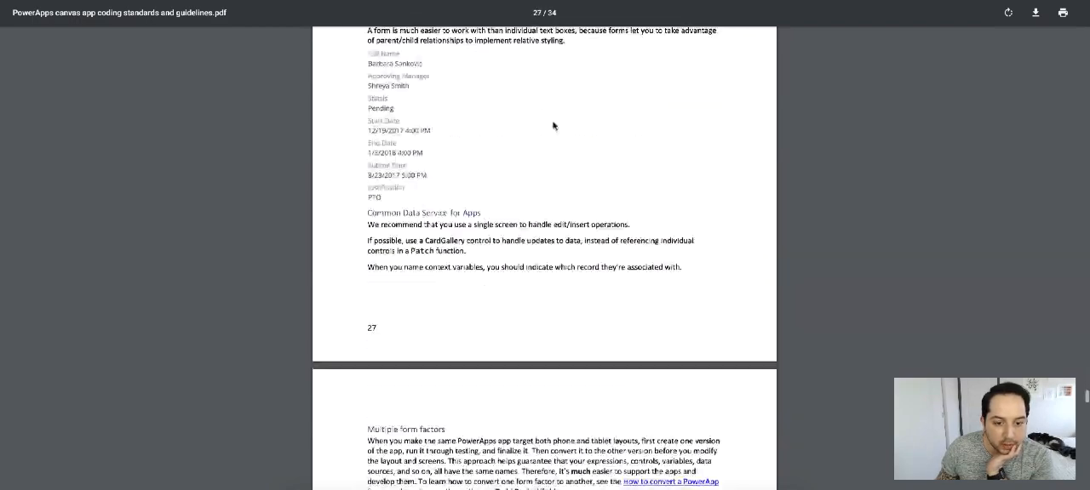
scroll(553, 126, "down", 15)
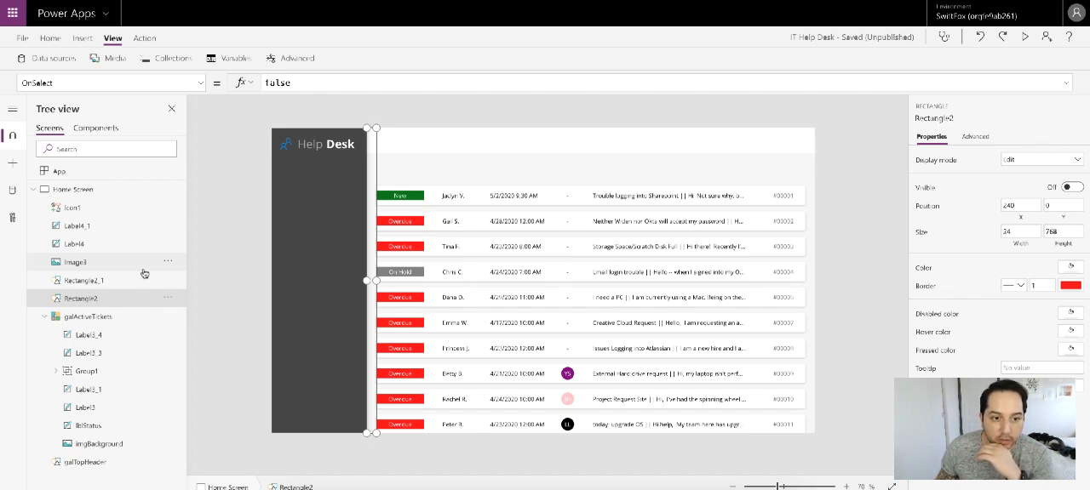
Step: Switch back to Power Apps and move the galActiveTickets gallery slightly down to widen the gap below the white header
left_click(854, 255)
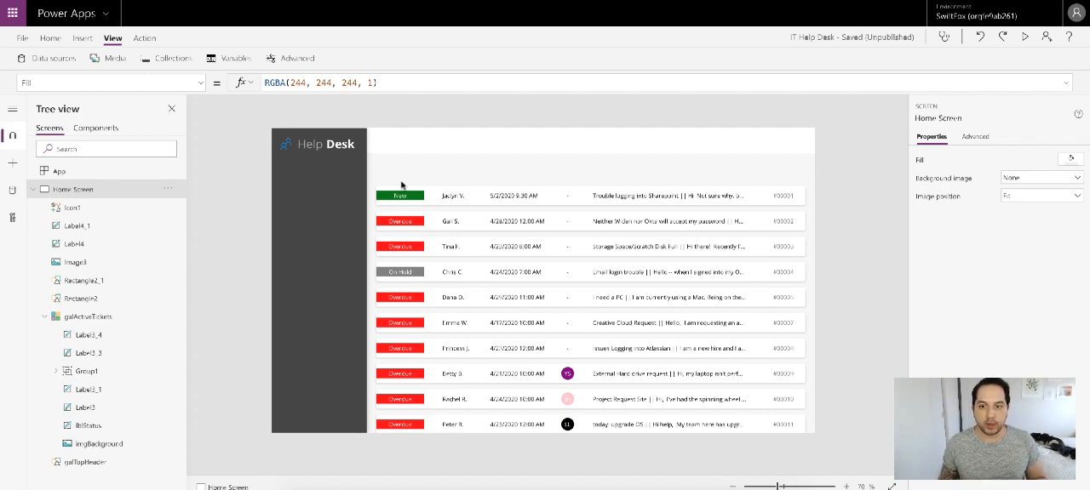
left_click(809, 201)
left_click(621, 180)
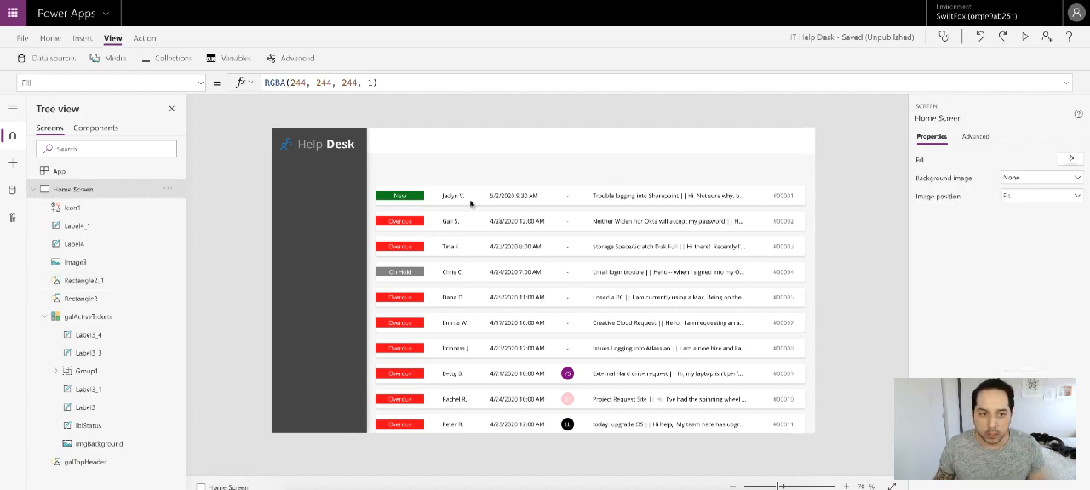
left_click(86, 317)
left_click_drag(589, 184, 591, 198)
left_click(820, 213)
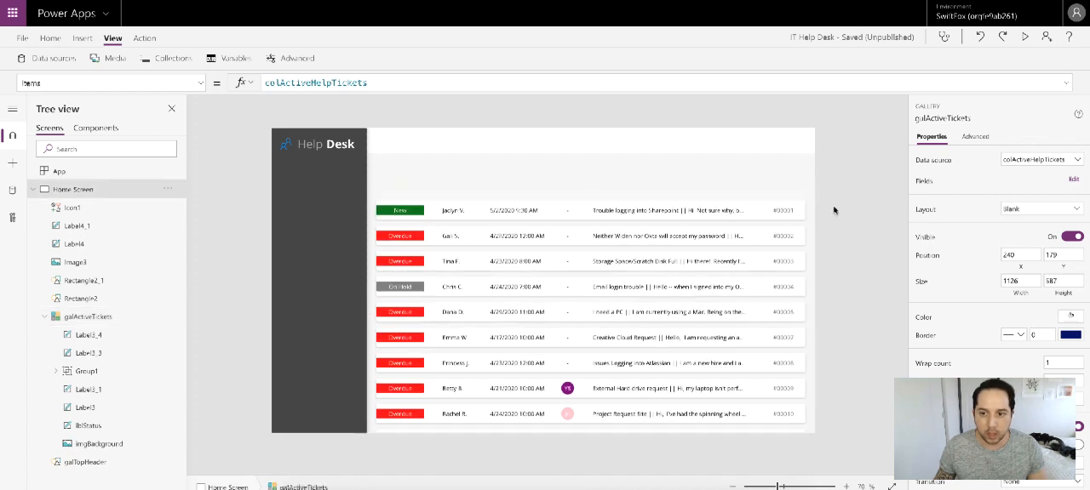
Step: Copy the gallery's imgBackground image onto the Home Screen and place it above the ticket list at X 240, Y 86
left_click(575, 212)
left_click(587, 213)
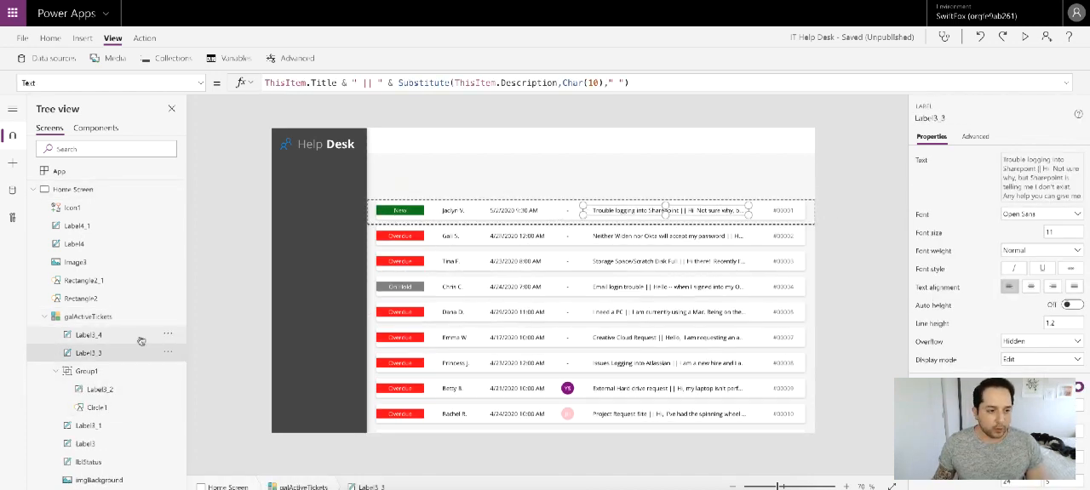
scroll(77, 396, "down", 1)
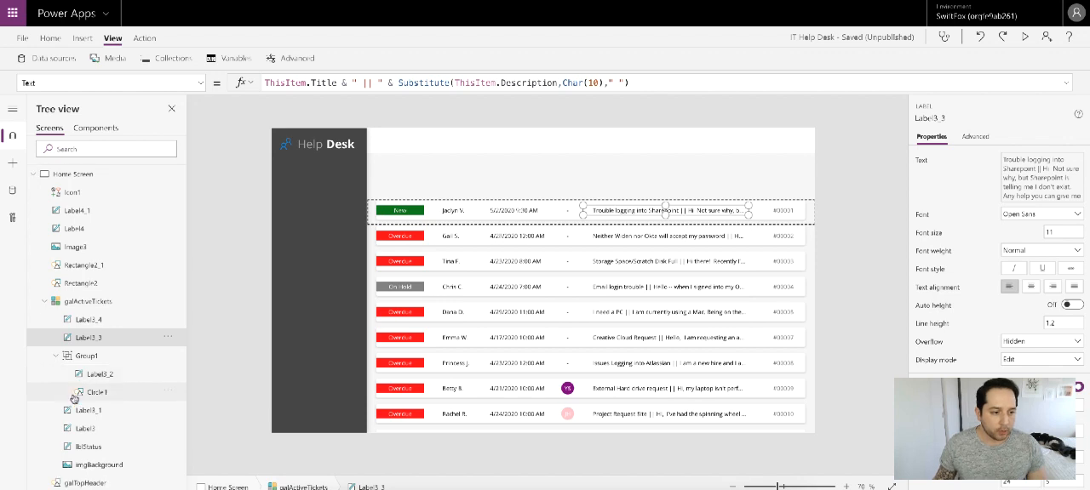
left_click(90, 465)
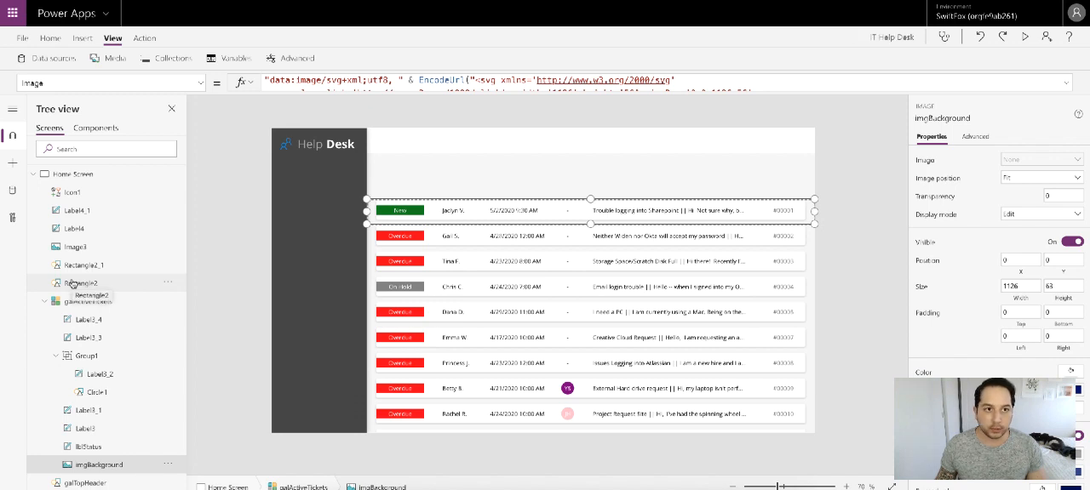
left_click(73, 284)
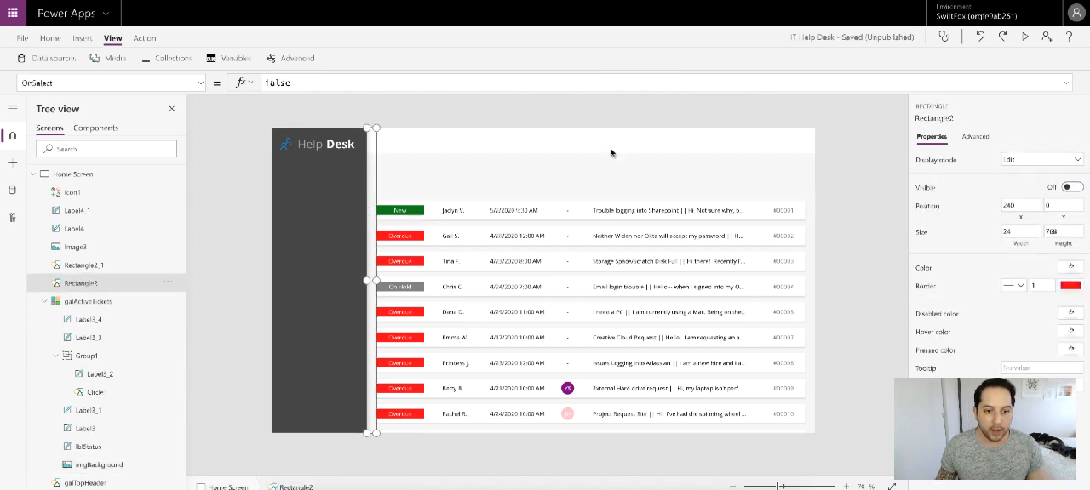
key("ctrl+v")
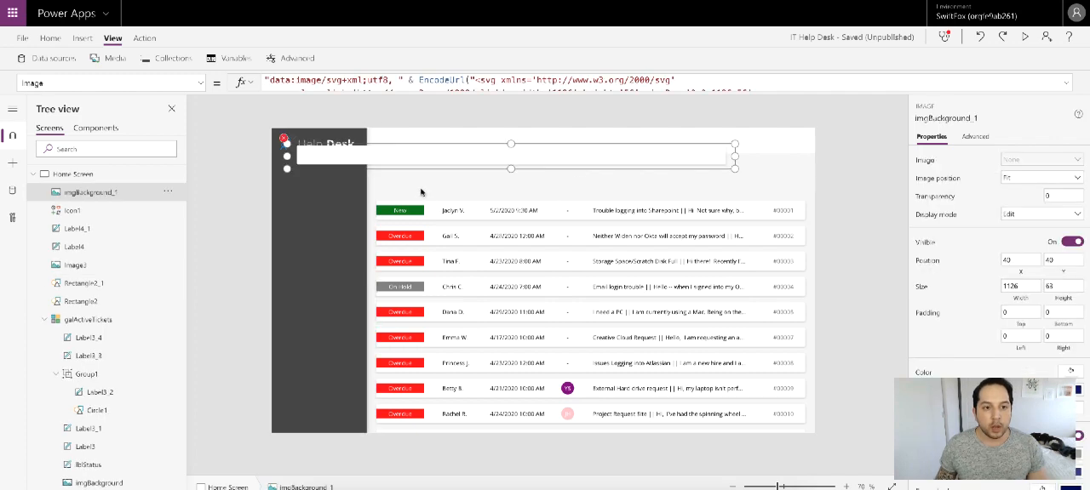
left_click_drag(418, 161, 501, 170)
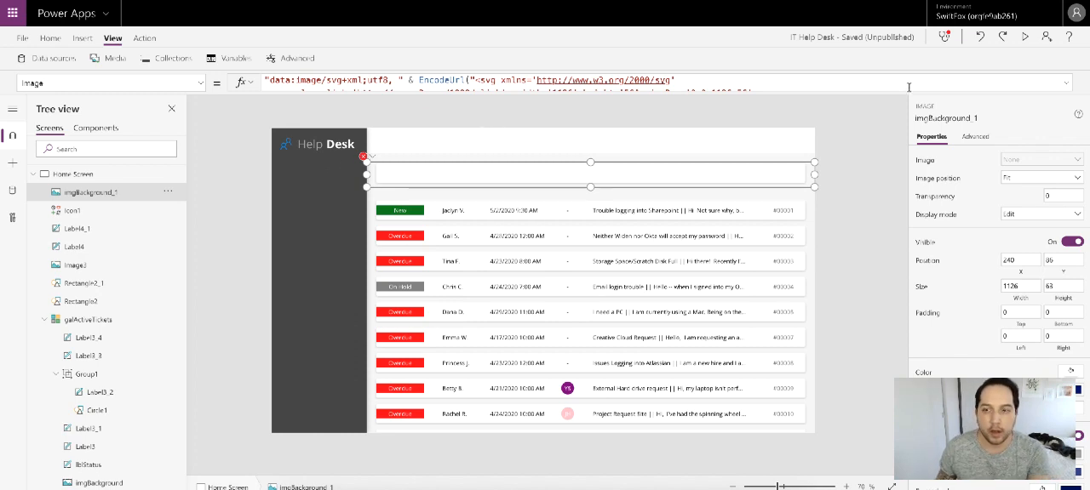
Step: Examine the SVG code in the Image formula of imgBackground_1, including its rectangle size and filter
left_click(1069, 84)
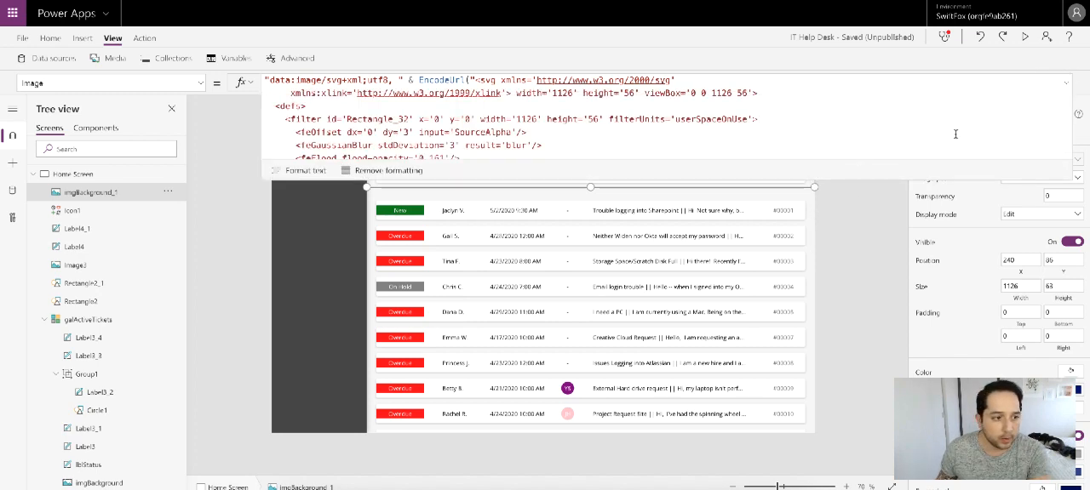
left_click(1066, 87)
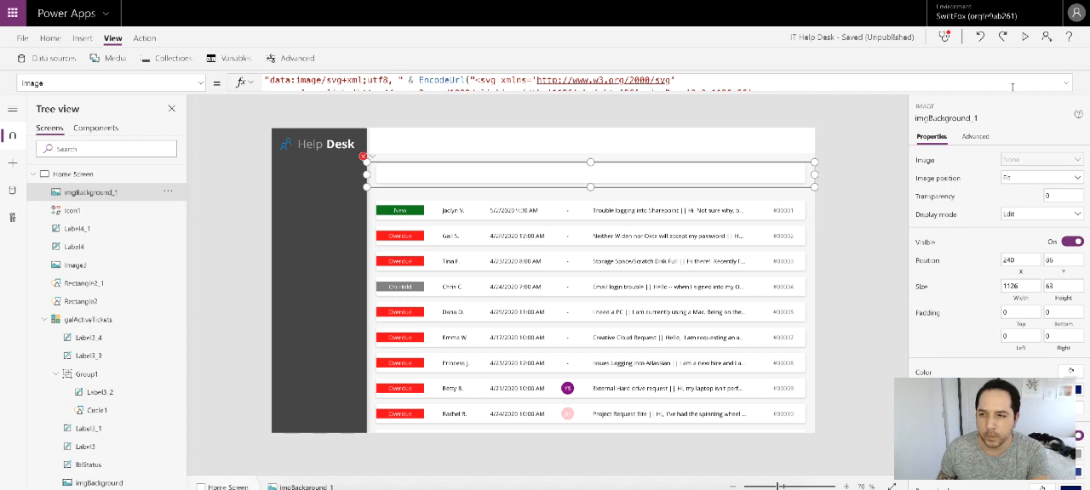
left_click(1065, 87)
scroll(767, 119, "down", 3)
left_click(803, 126)
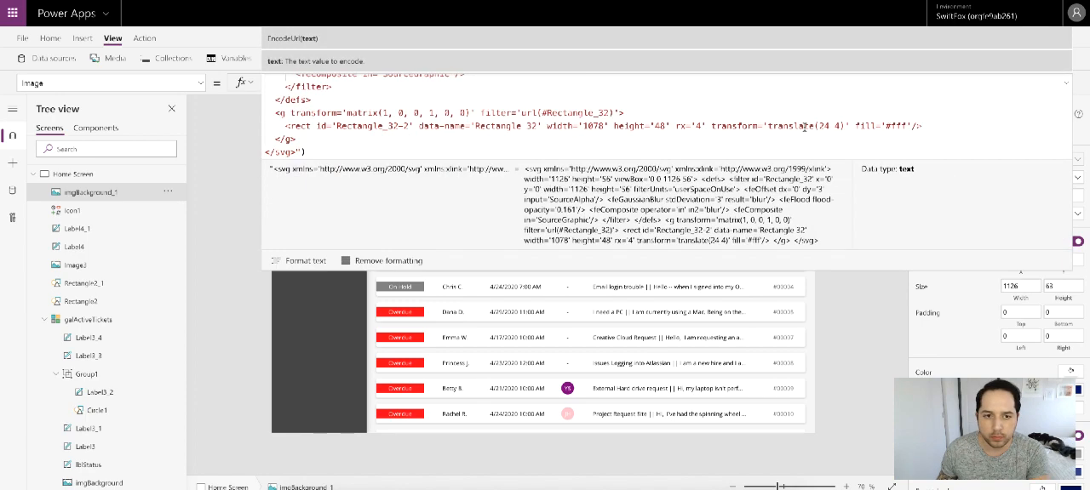
scroll(803, 126, "up", 3)
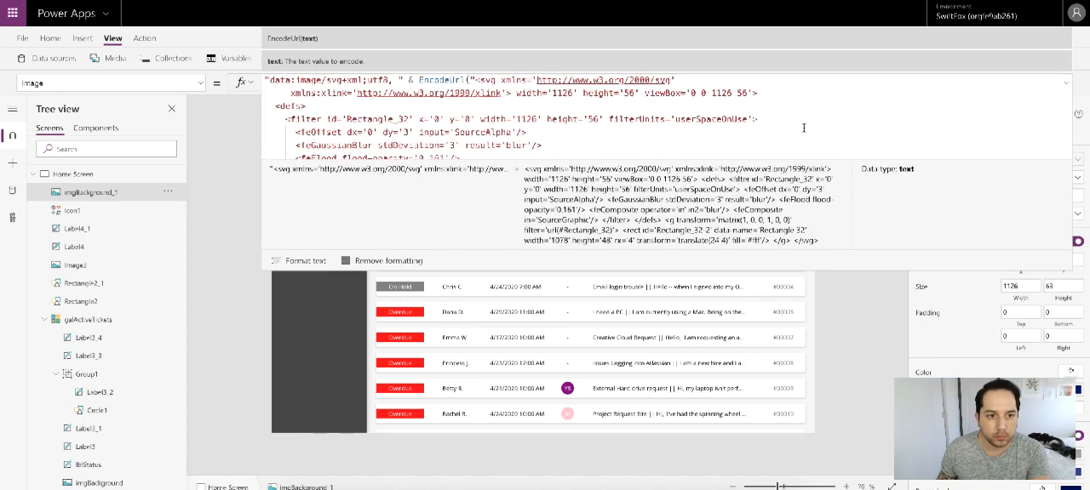
left_click(1066, 87)
Step: Clear the Select(Parent) formula from the OnSelect property of imgBackground_1
left_click(379, 174)
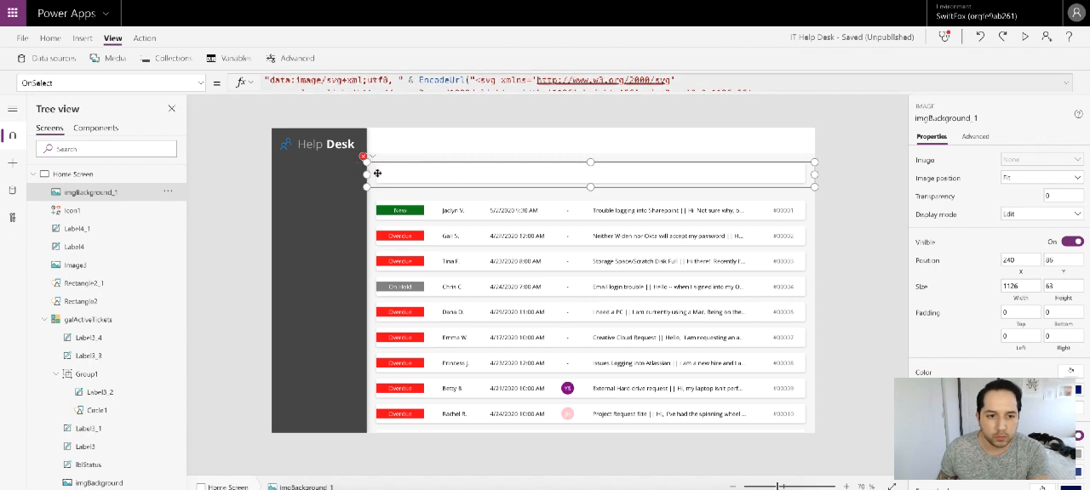
left_click(369, 81)
key("ctrl+a")
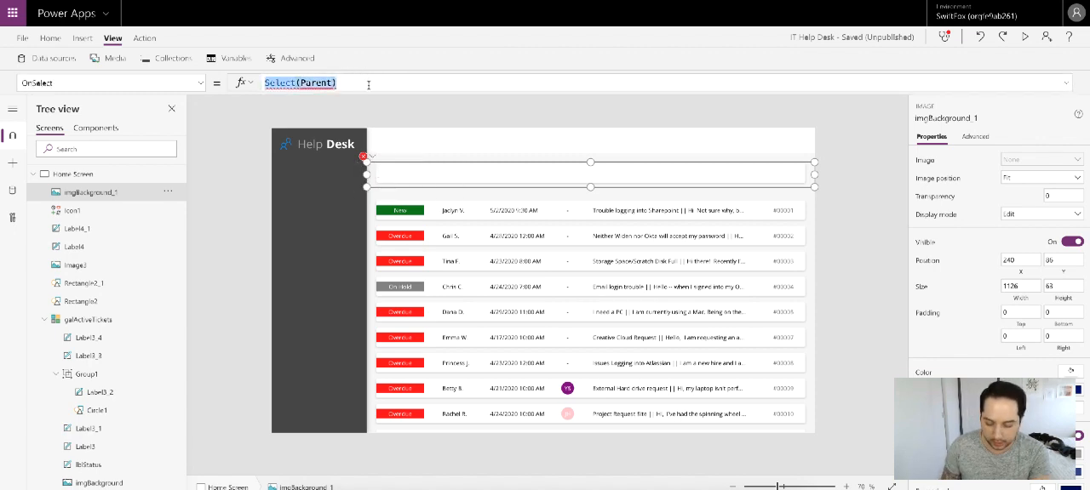
left_click(706, 174)
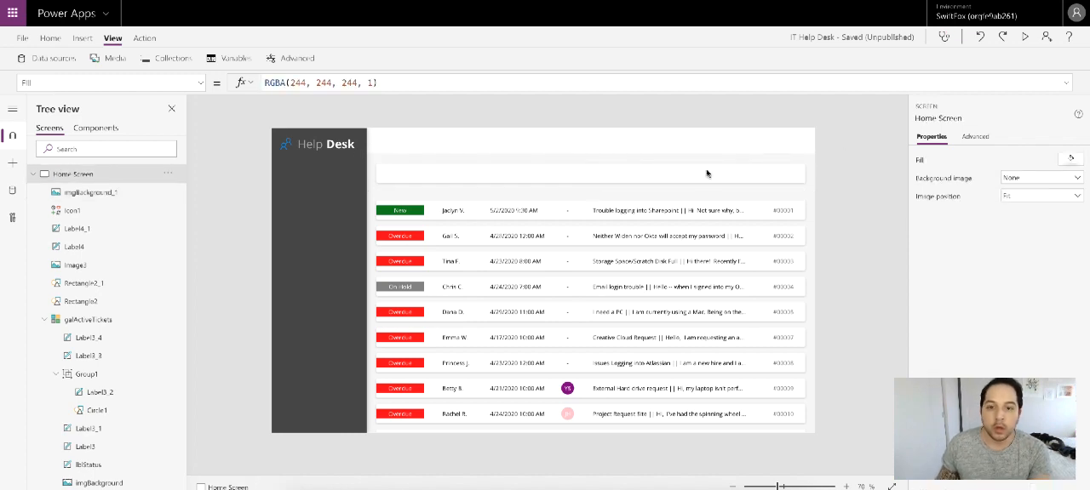
Step: Resize imgBackground_1 above the ticket list to 354 wide and 93 high
left_click(562, 172)
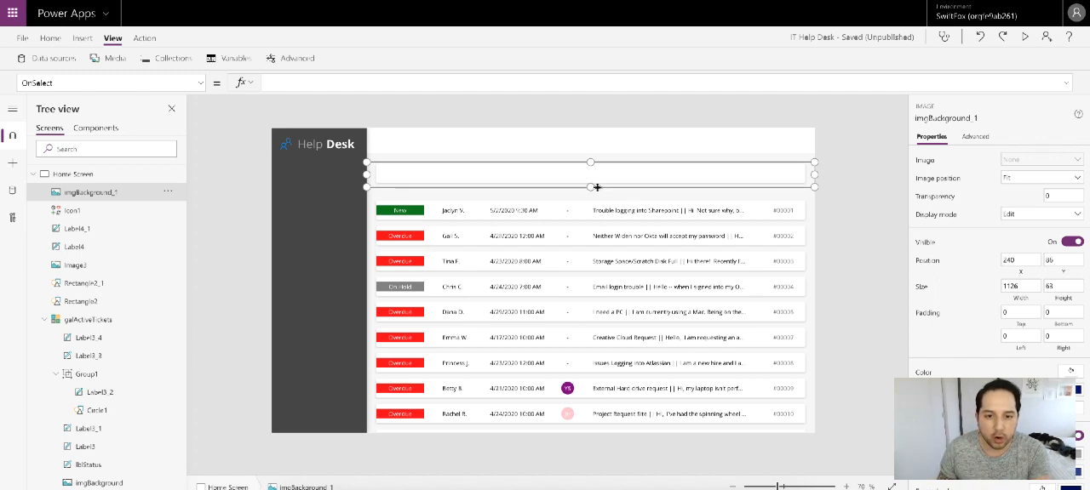
left_click_drag(590, 187, 590, 198)
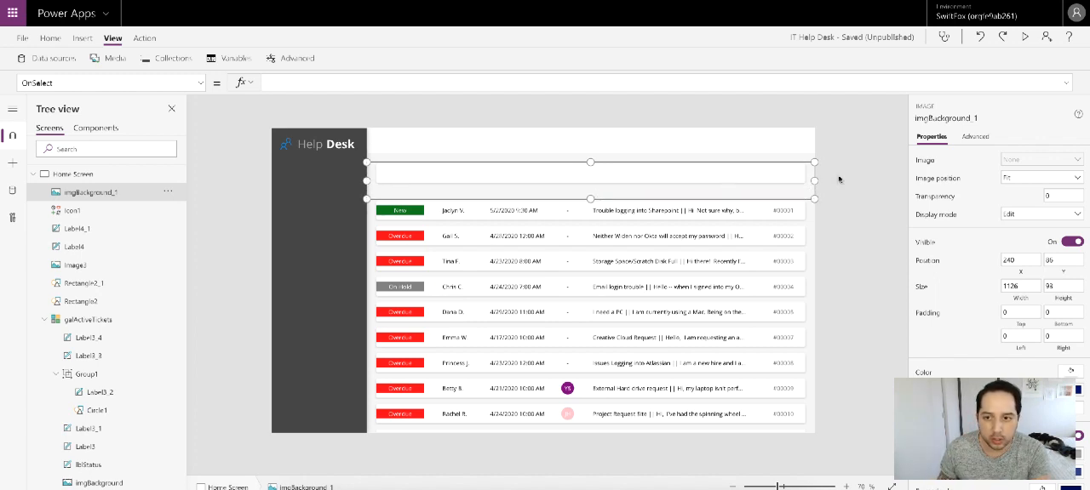
left_click_drag(813, 181, 506, 176)
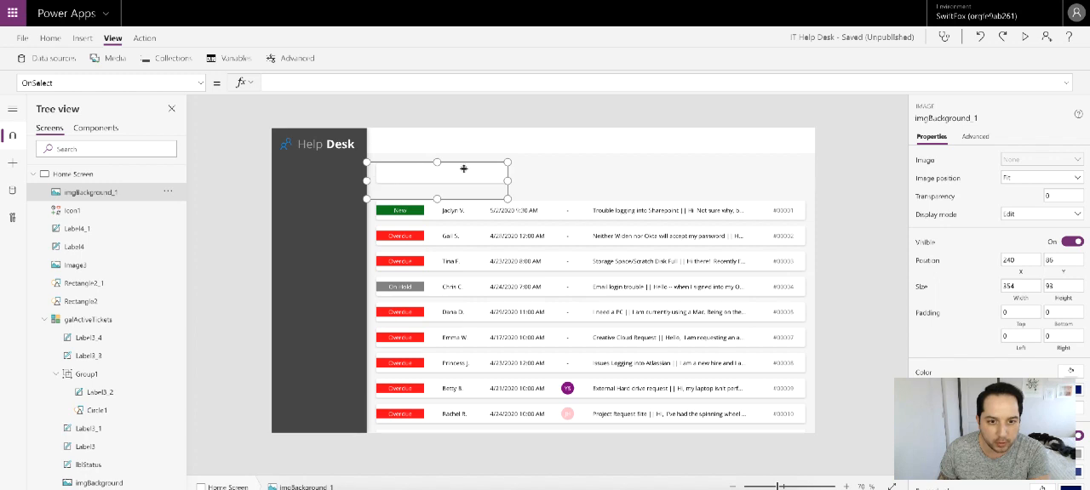
left_click(1065, 83)
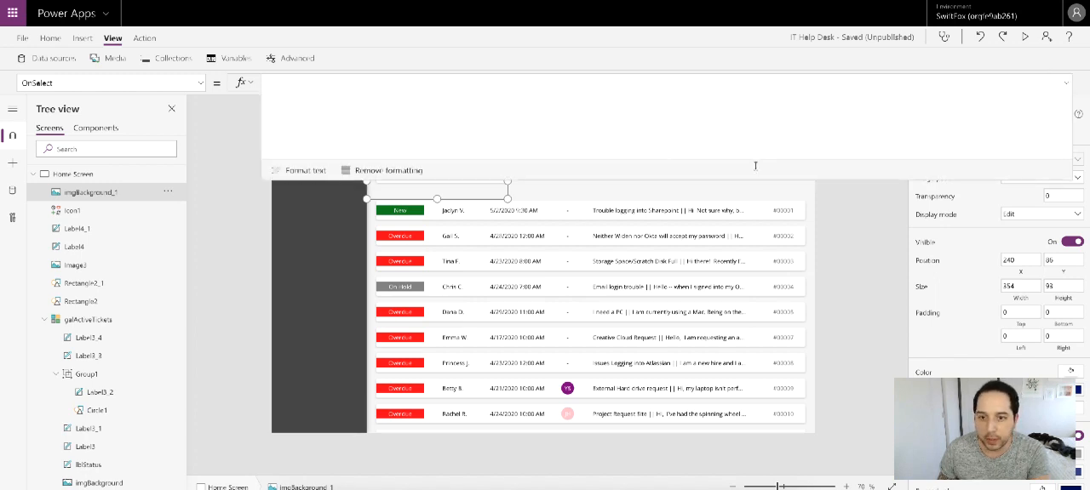
left_click(1067, 83)
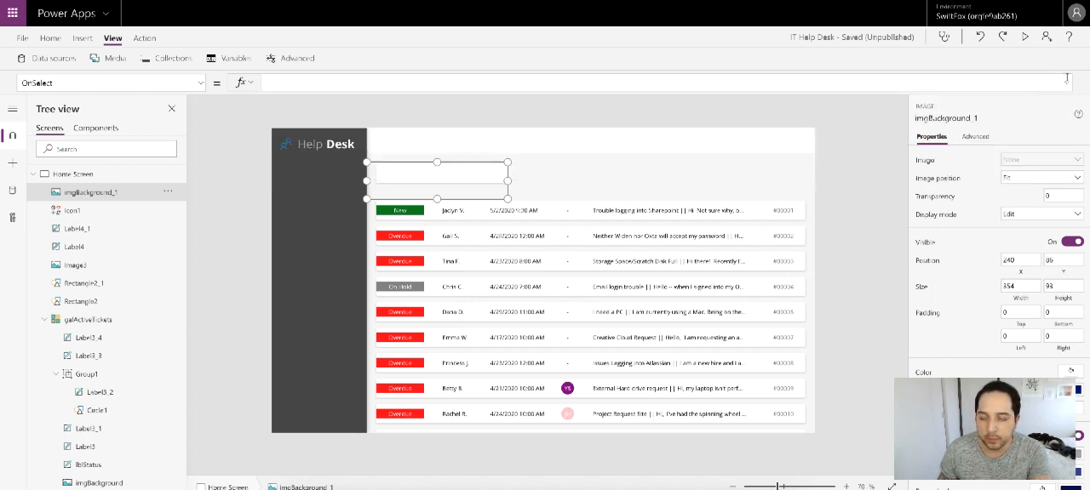
left_click(860, 144)
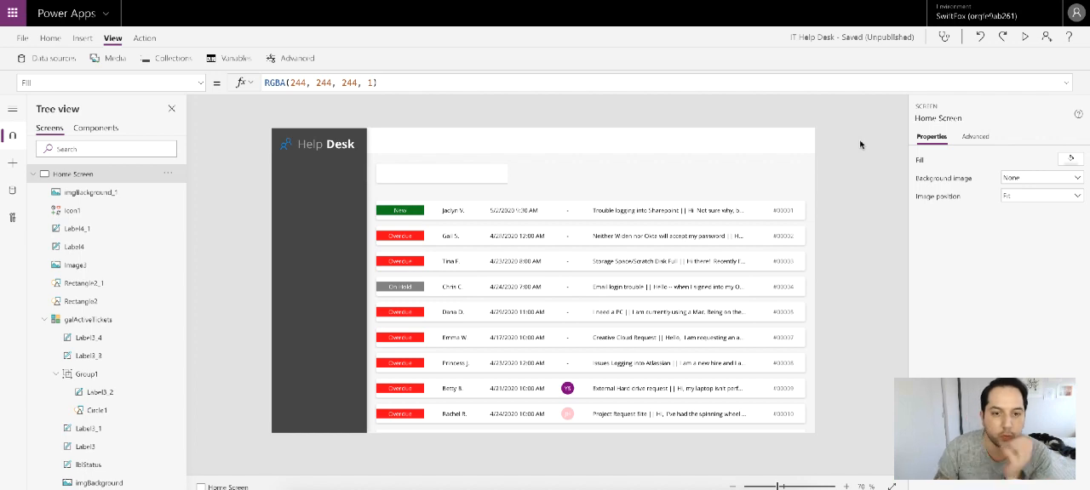
Step: Examine the Image formula of imgBackground_1 for the SVG, filter and rectangle dimensions
left_click(416, 181)
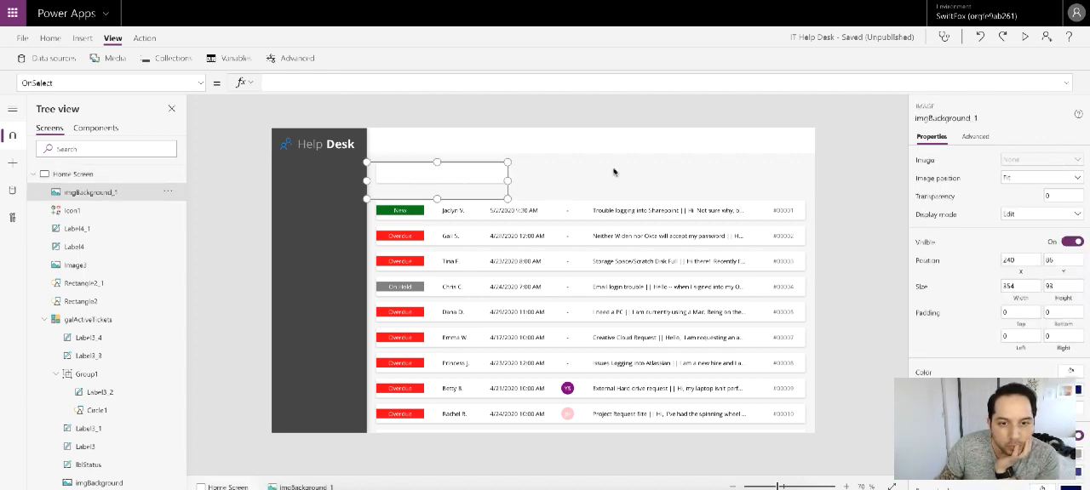
left_click(199, 83)
scroll(83, 226, "up", 3)
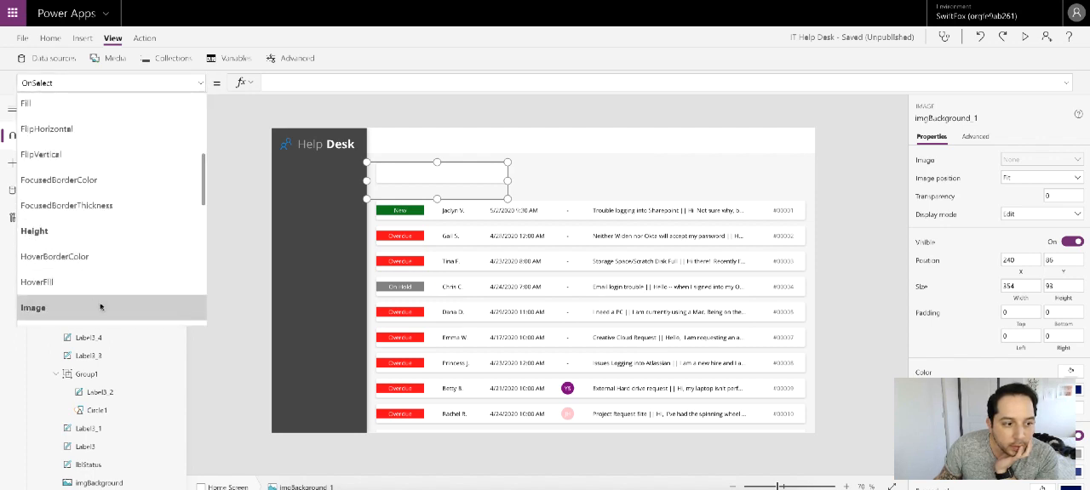
left_click(43, 306)
left_click(1067, 83)
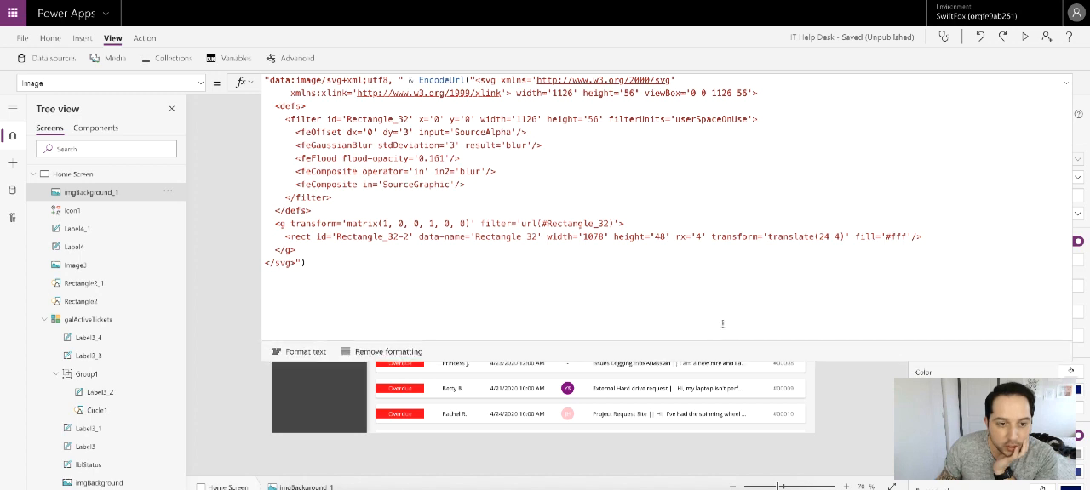
left_click(619, 261)
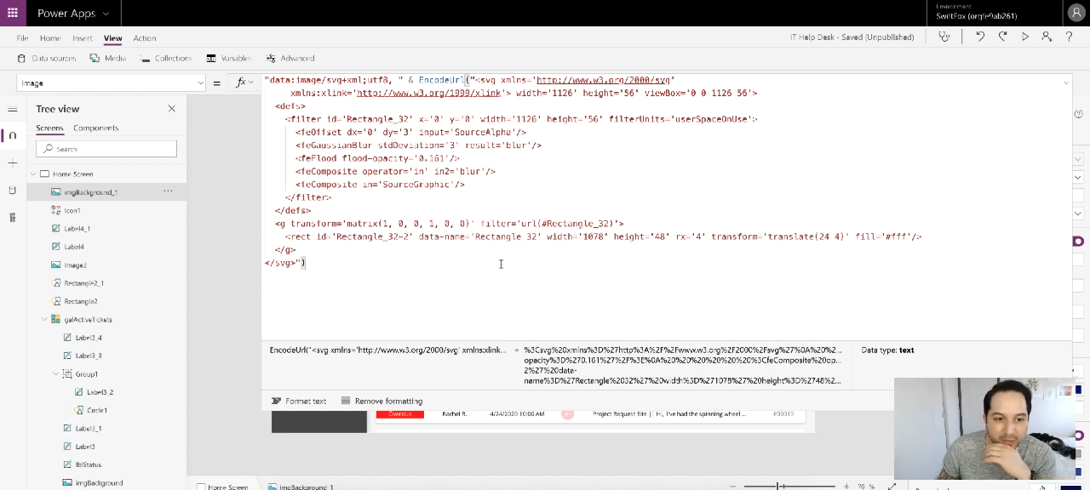
left_click(513, 188)
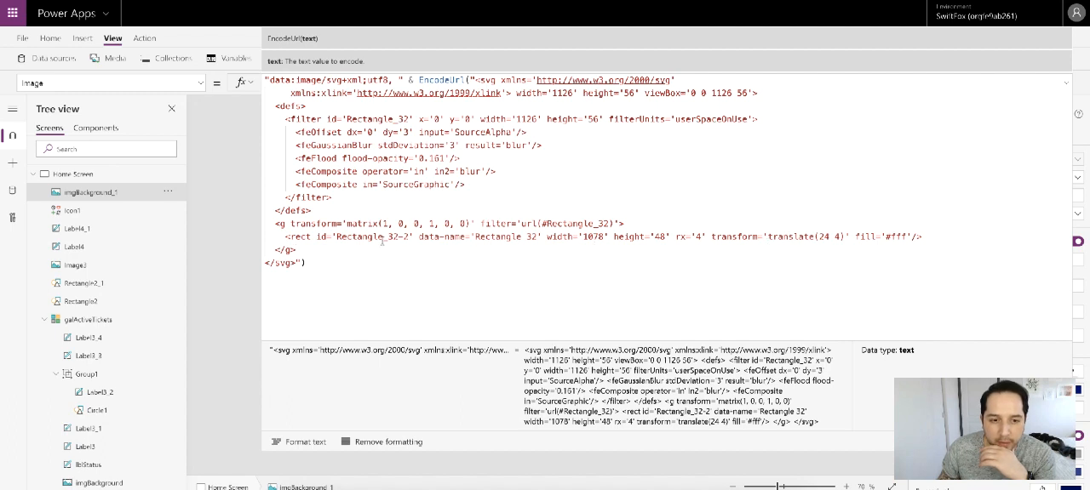
left_click(316, 265)
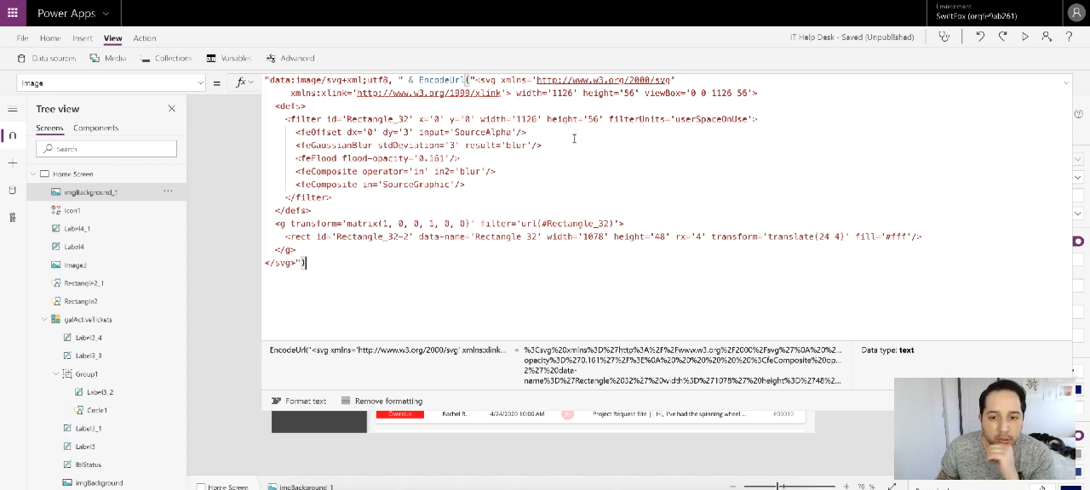
left_click(1066, 83)
Step: Inspect the rectangle width in the Image formula of the gallery's imgBackground for comparison
left_click(764, 210)
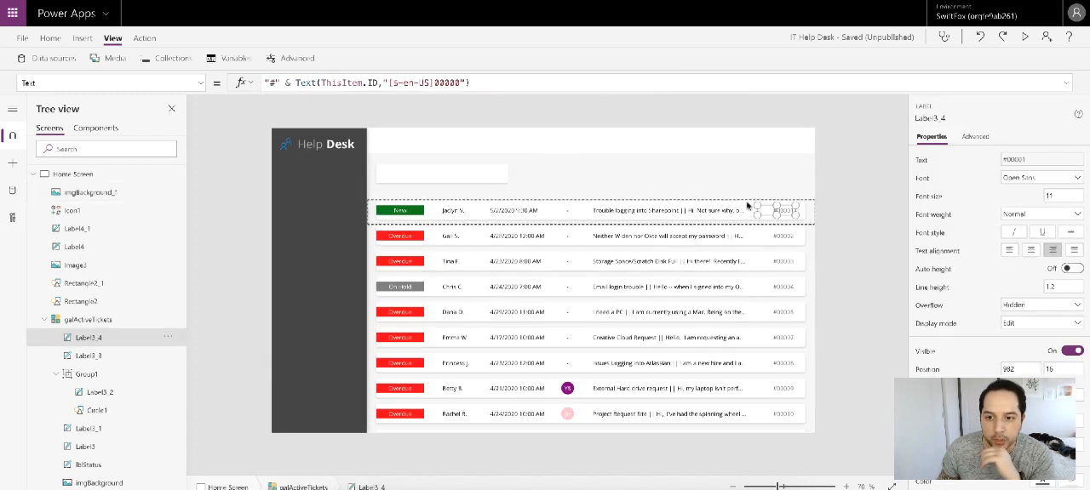
left_click(761, 202)
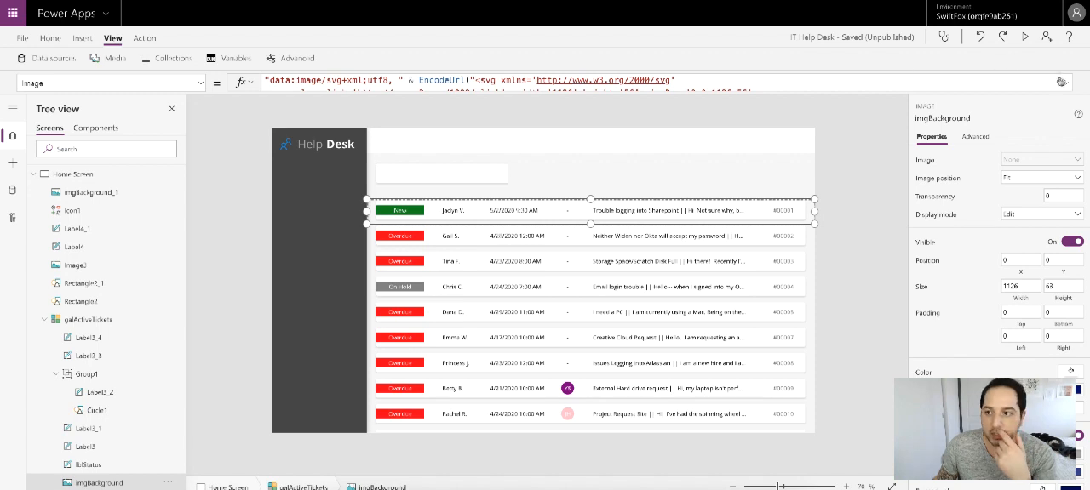
left_click(1067, 83)
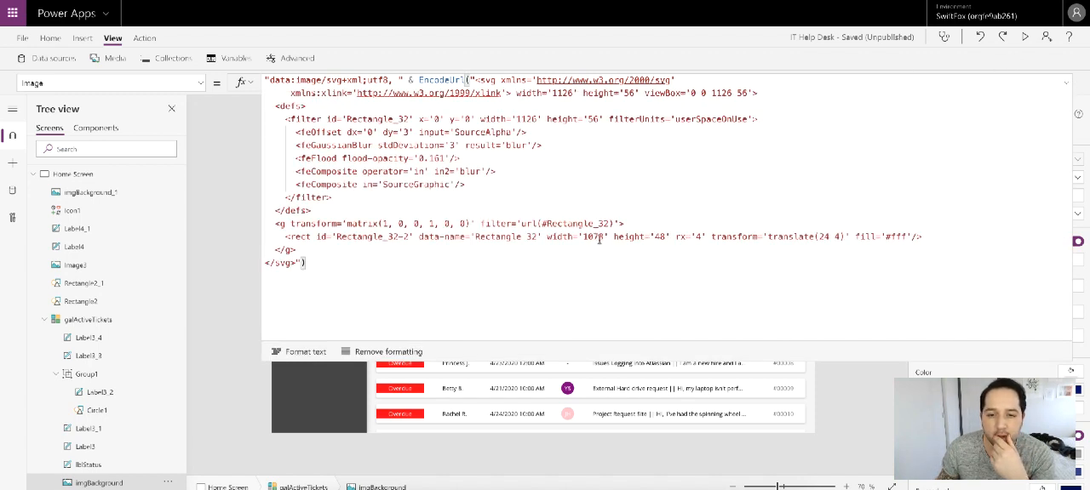
left_click_drag(582, 237, 605, 238)
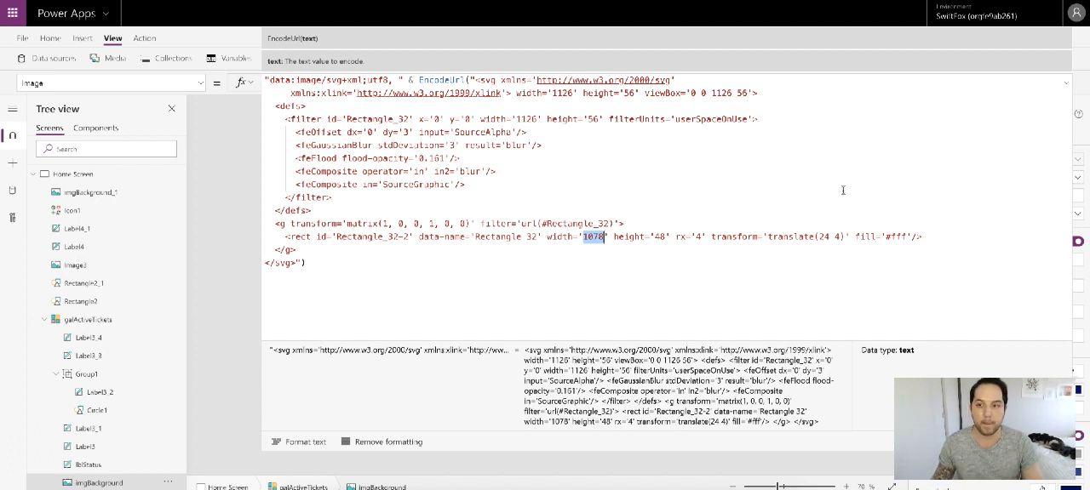
left_click(1066, 84)
Step: Set the rect element's width to 251.5 in the Image formula of imgBackground_1
left_click(438, 176)
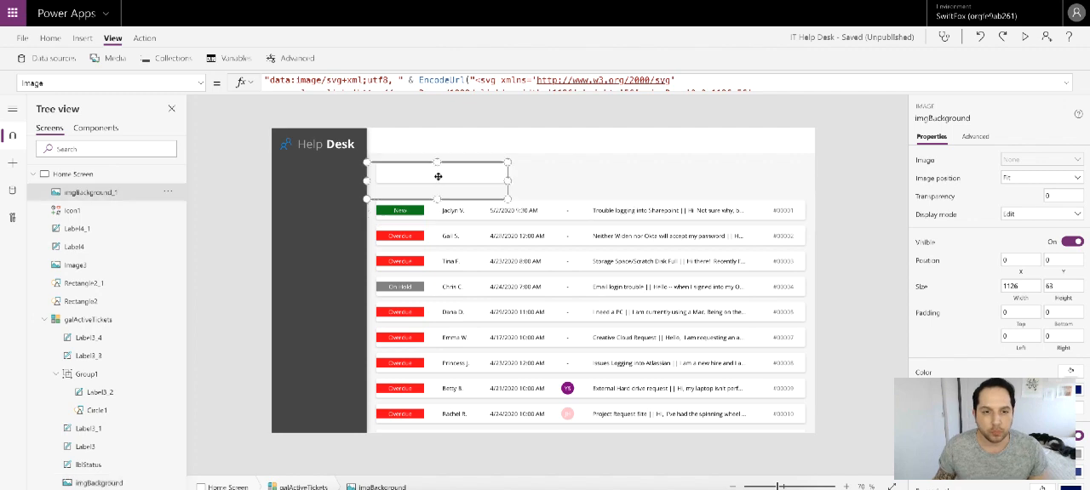
left_click(1069, 85)
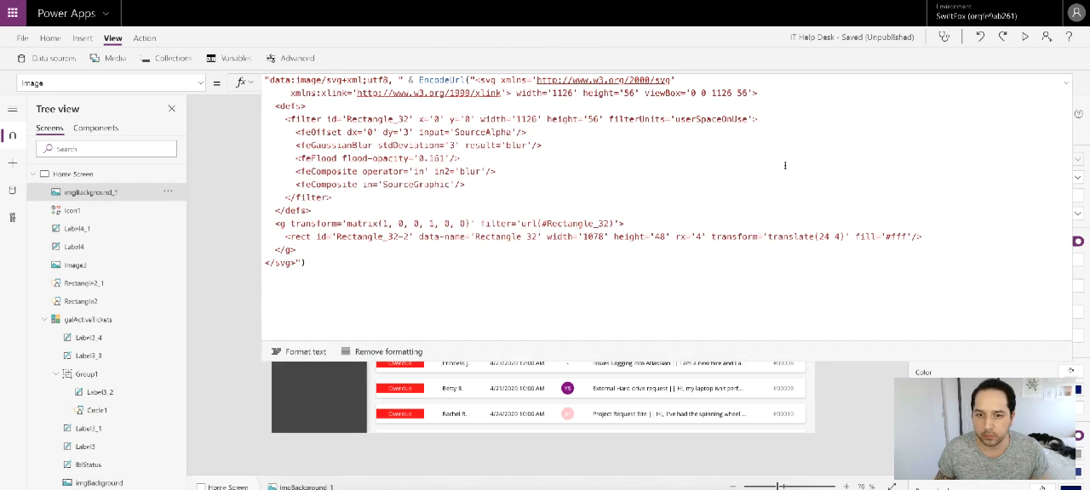
double_click(594, 238)
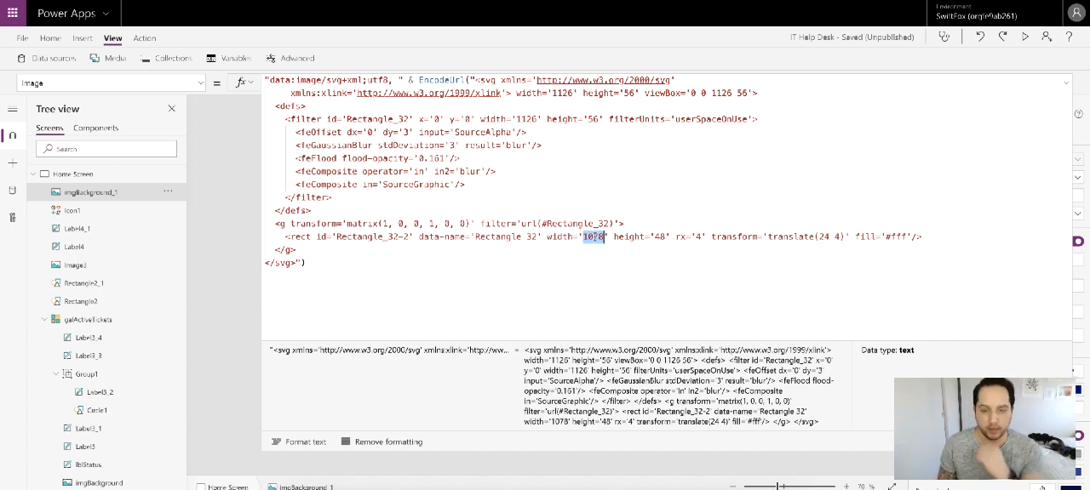
type("251.5")
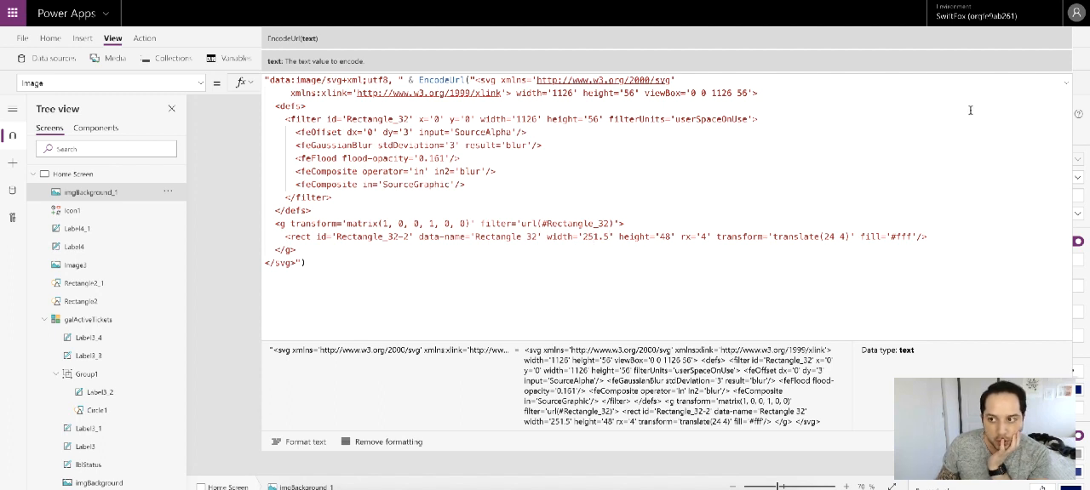
left_click(1066, 84)
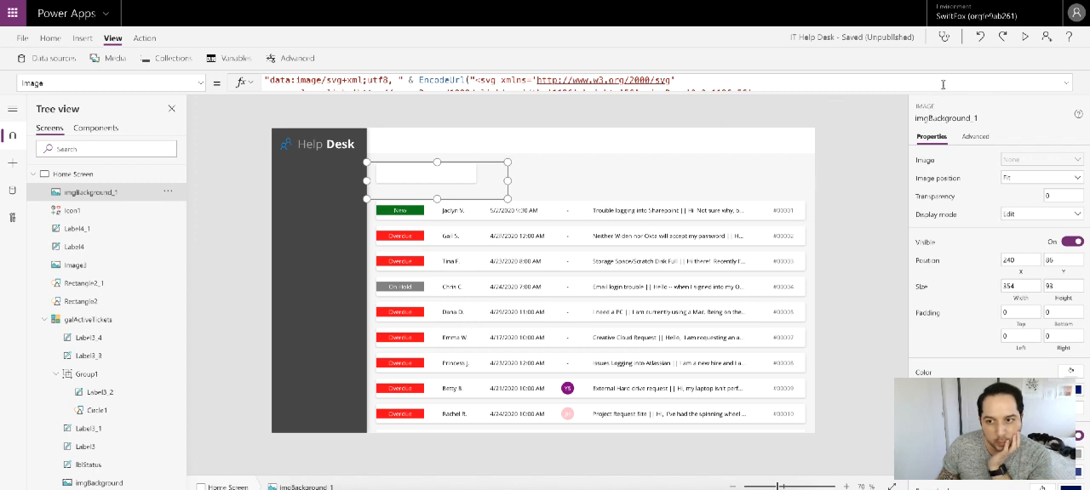
Step: Set the rect element's height to 56 in the SVG code of imgBackground_1
left_click(1065, 86)
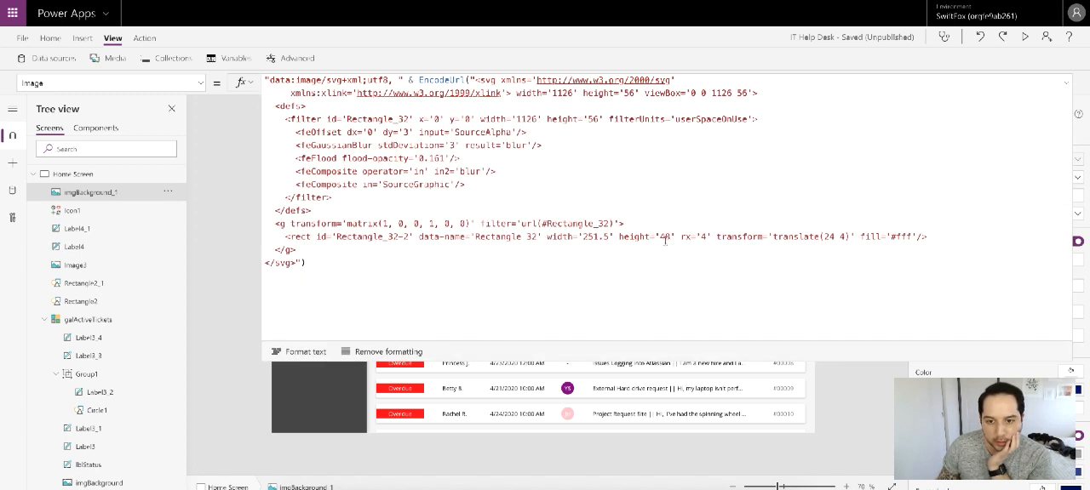
left_click_drag(660, 237, 671, 237)
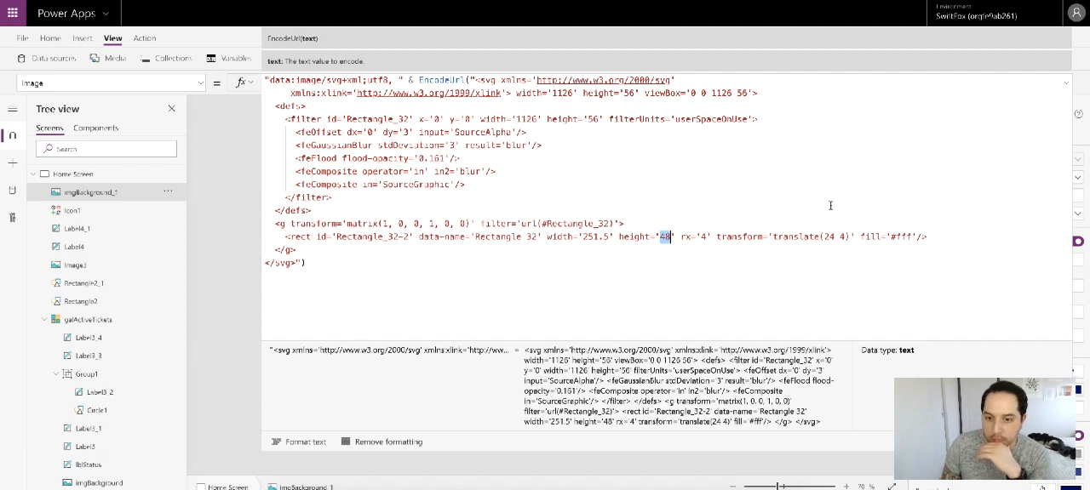
type("56")
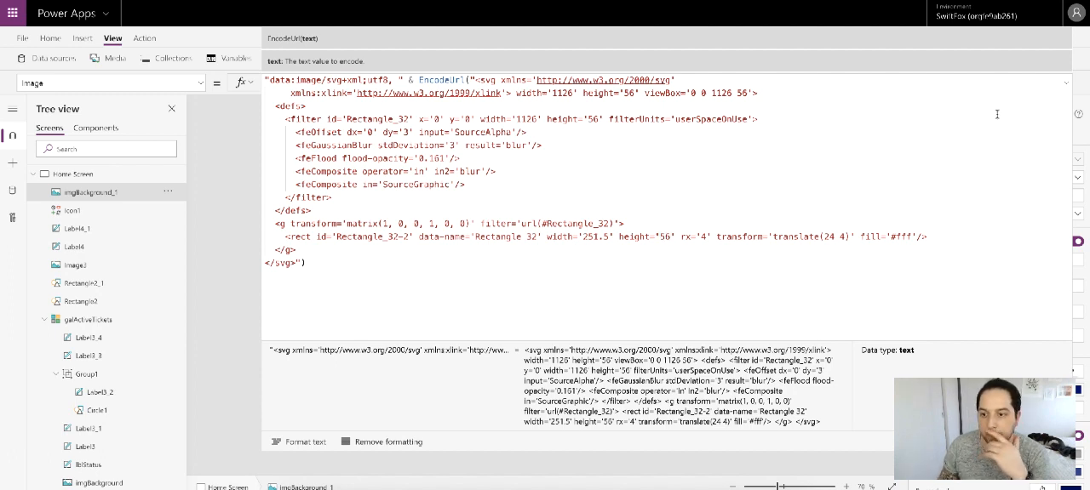
left_click(1064, 83)
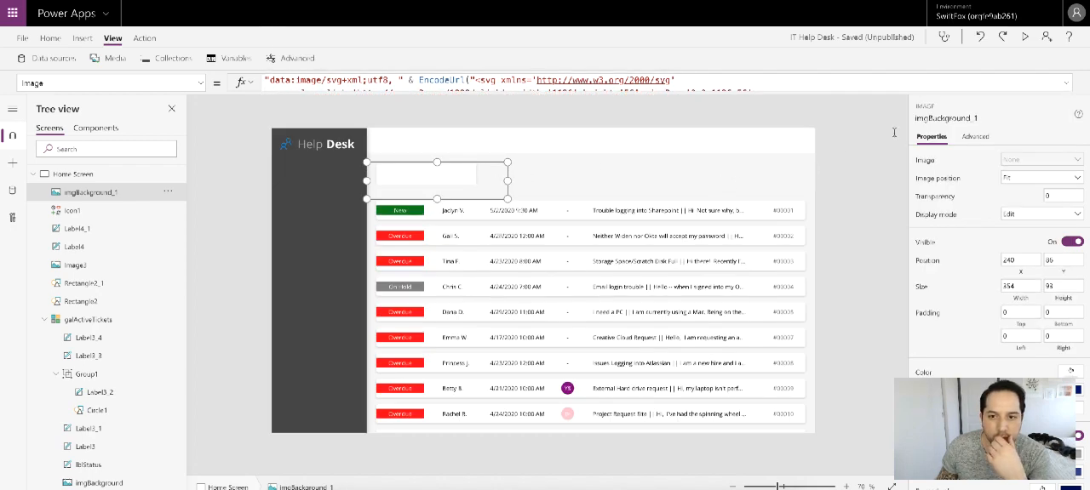
Step: Set both the filter height and the outer svg height to 72 in imgBackground_1's Image formula
left_click(1066, 82)
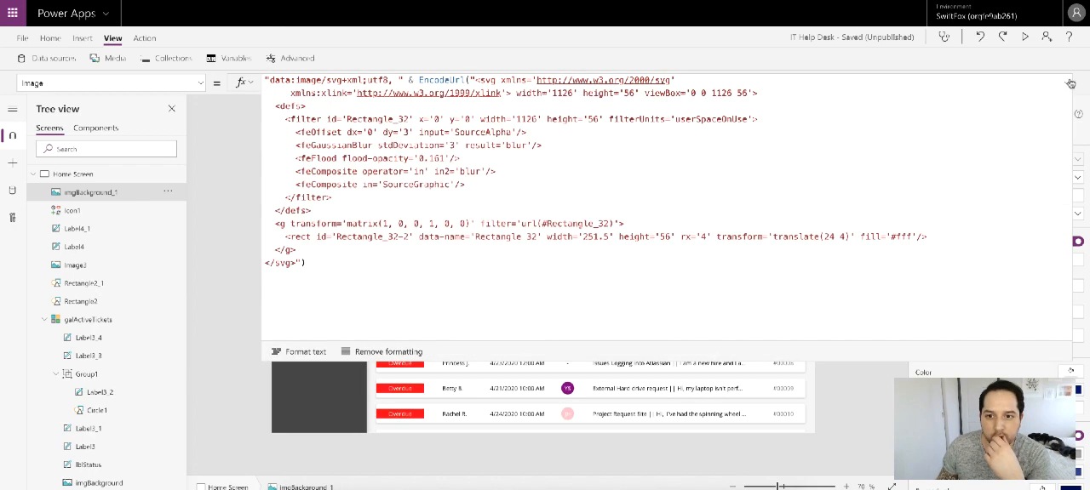
left_click(629, 94)
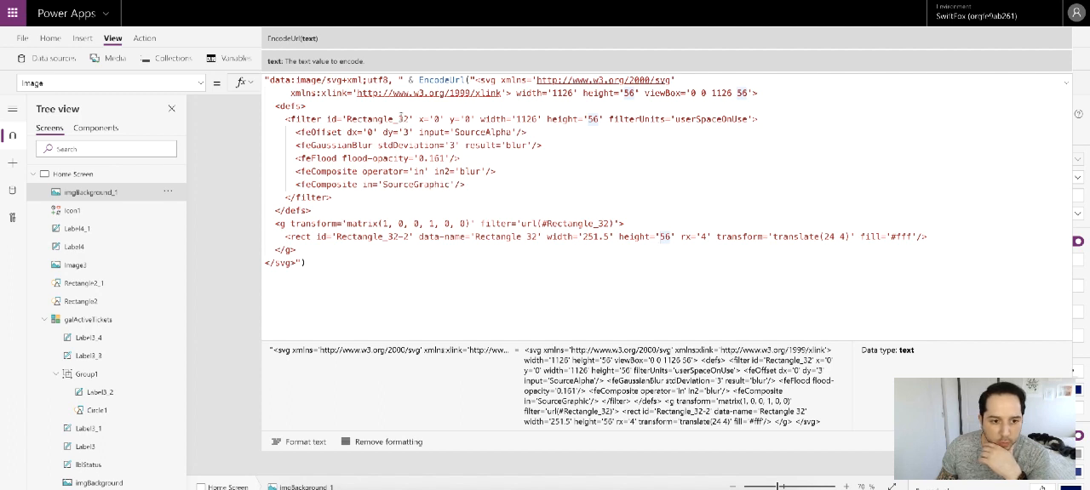
double_click(667, 238)
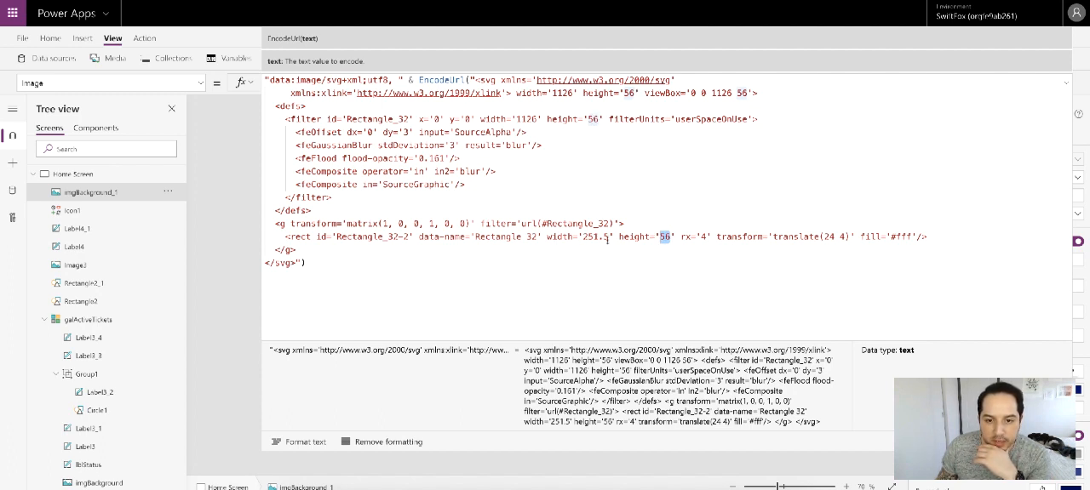
left_click(598, 121)
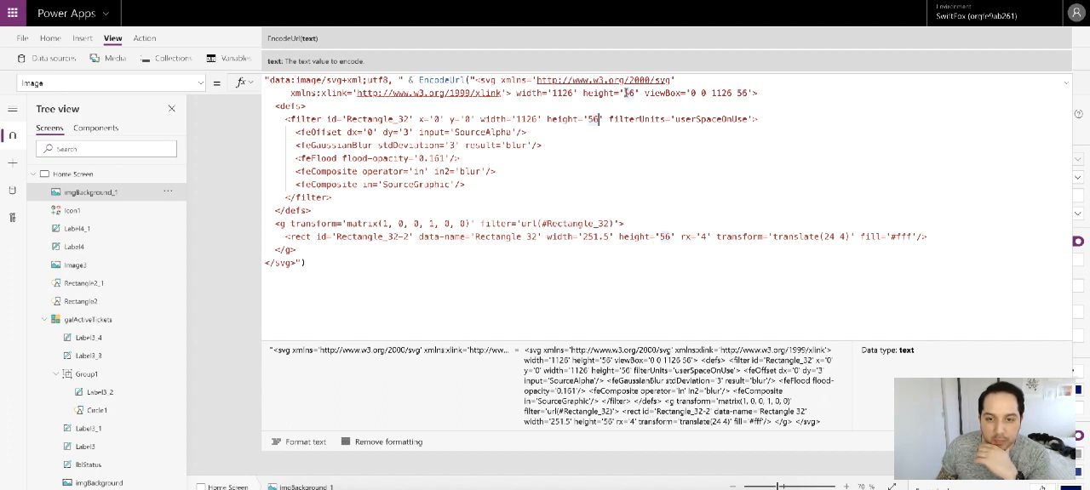
double_click(597, 119)
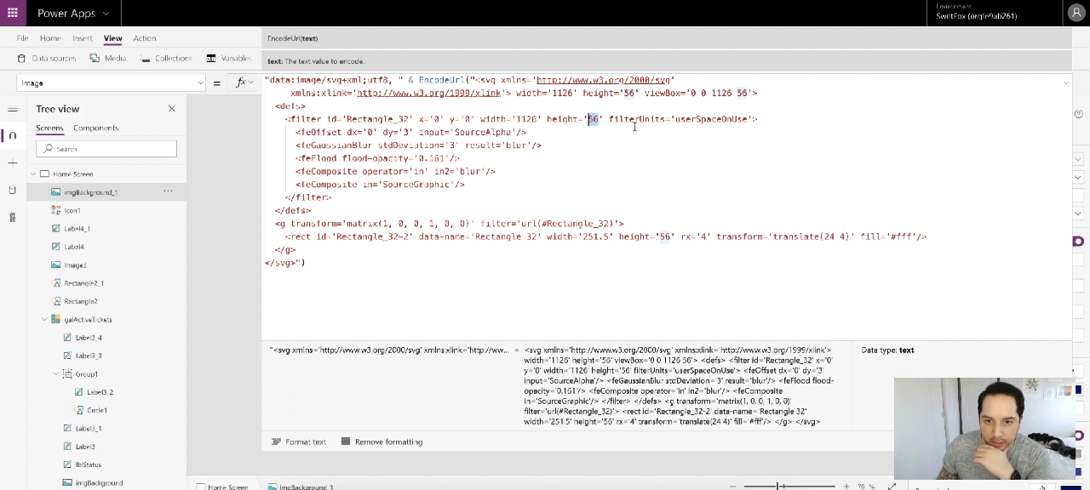
type("72")
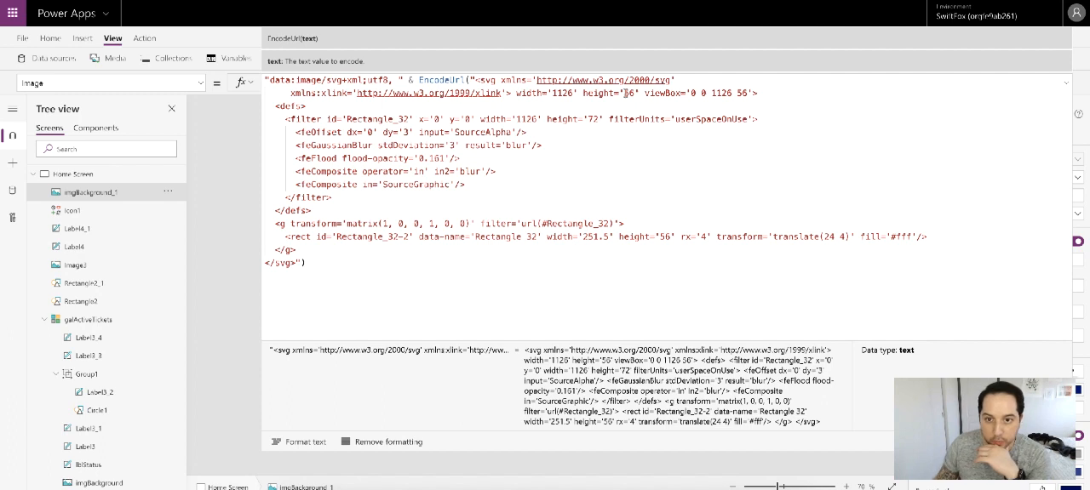
double_click(627, 93)
type("72")
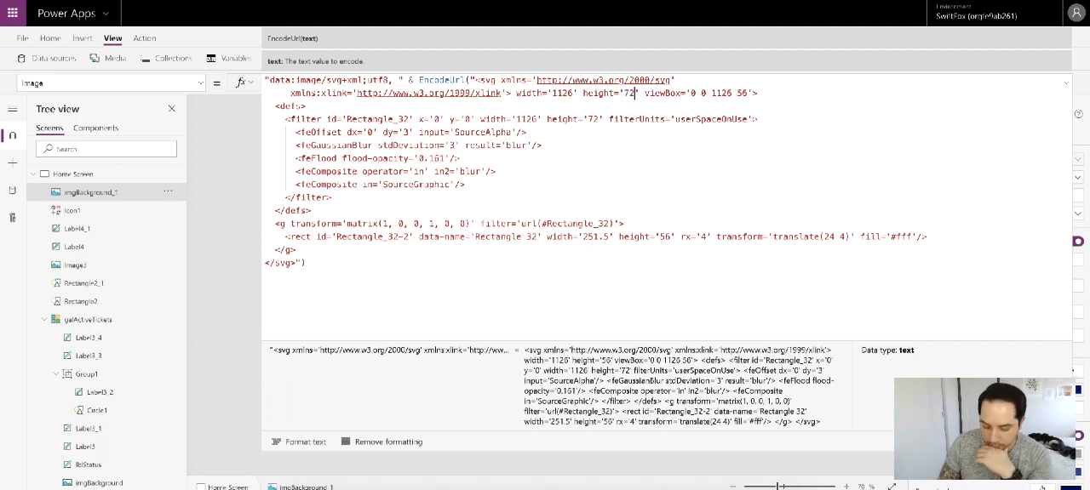
Step: Set the viewBox height to 72 in imgBackground_1's Image formula and narrow the image control to about 298 wide
double_click(740, 93)
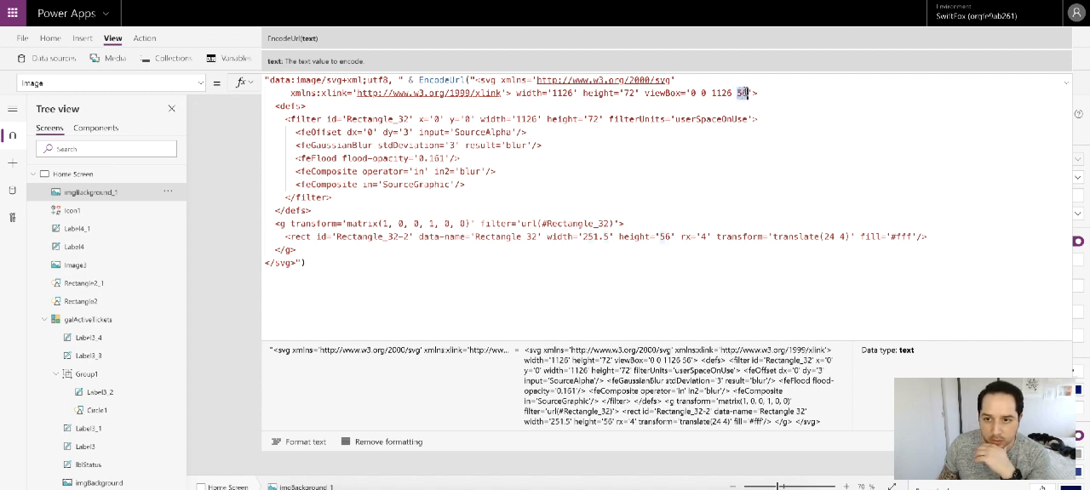
type("72")
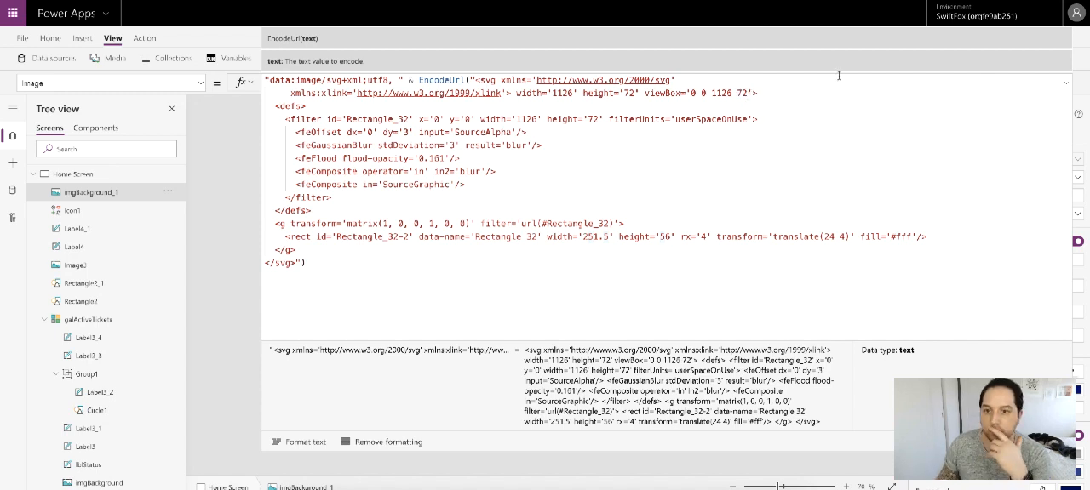
left_click(1065, 83)
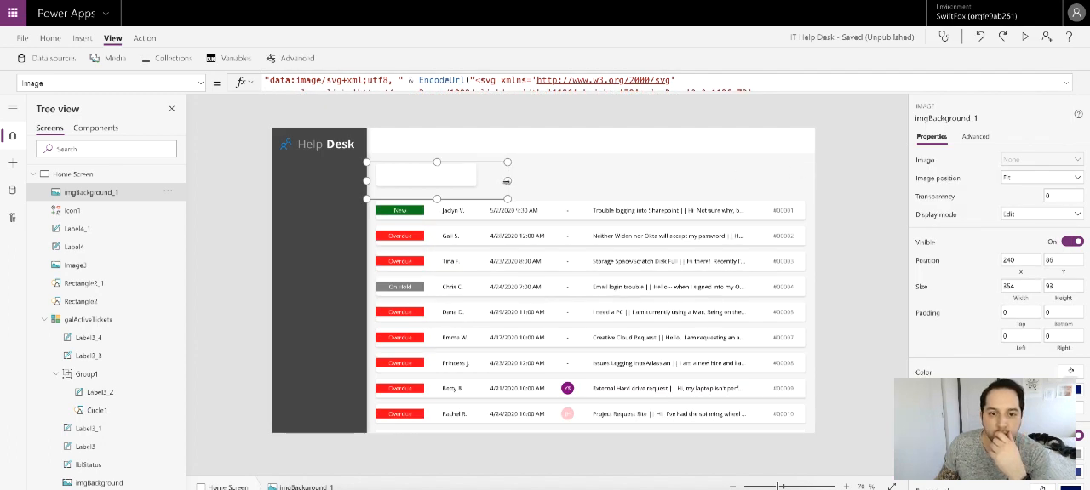
left_click_drag(508, 181, 484, 182)
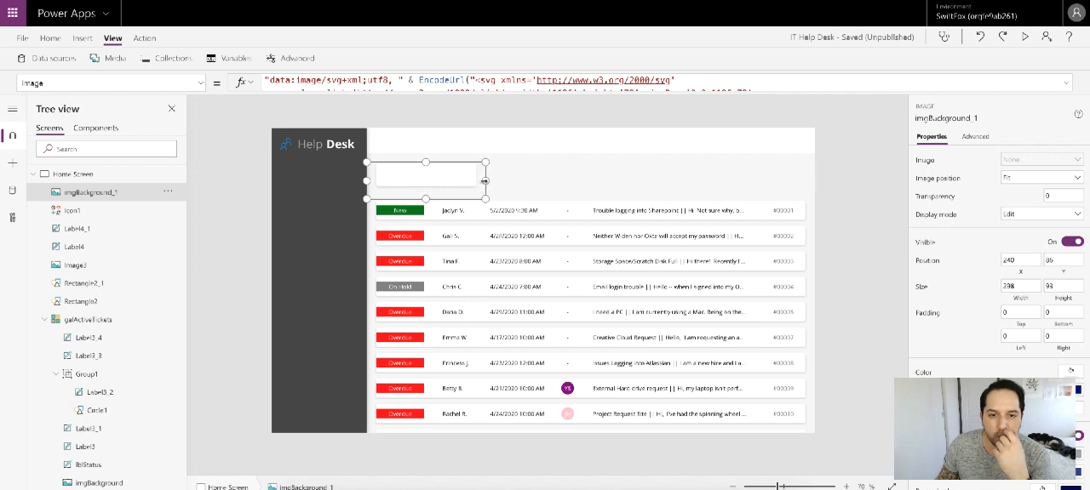
Step: Make the Rectangle2 spacing guide visible and place it at the first card's far edge, at X 516
left_click(81, 303)
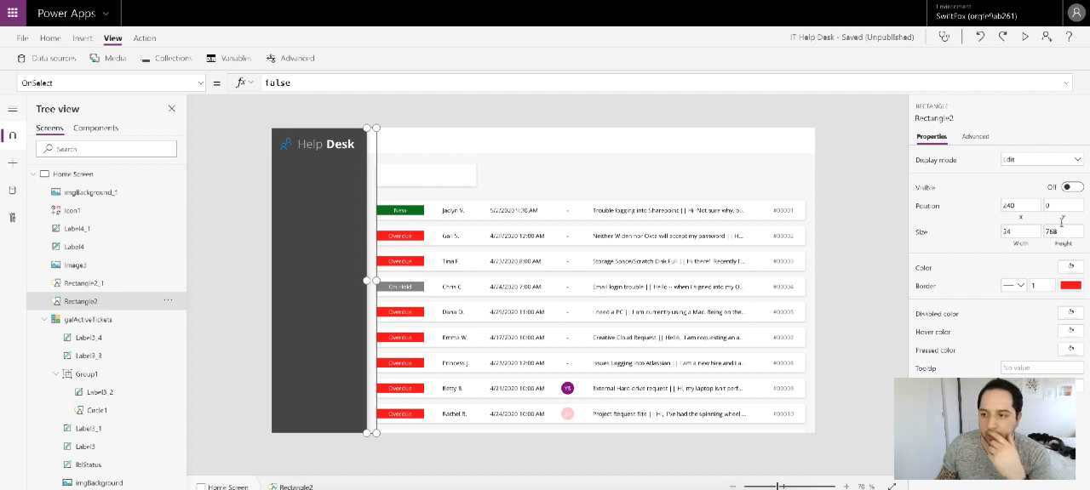
left_click(1070, 188)
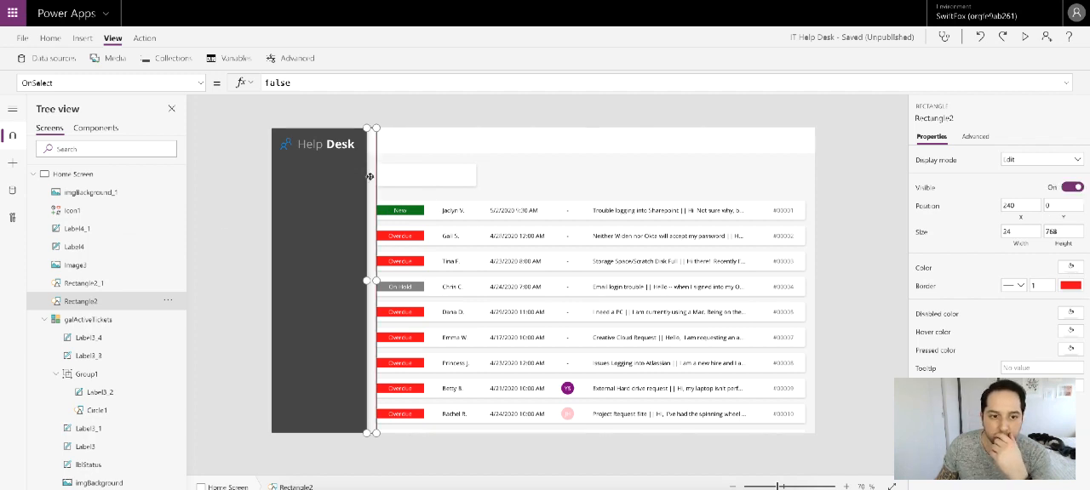
left_click_drag(370, 178, 481, 178)
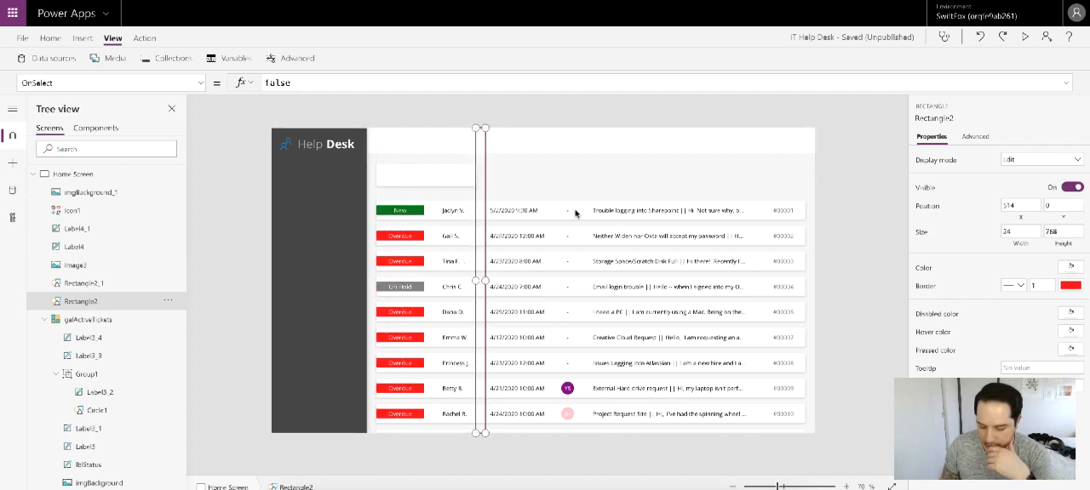
left_click(1020, 205)
key("BackSpace")
type("6")
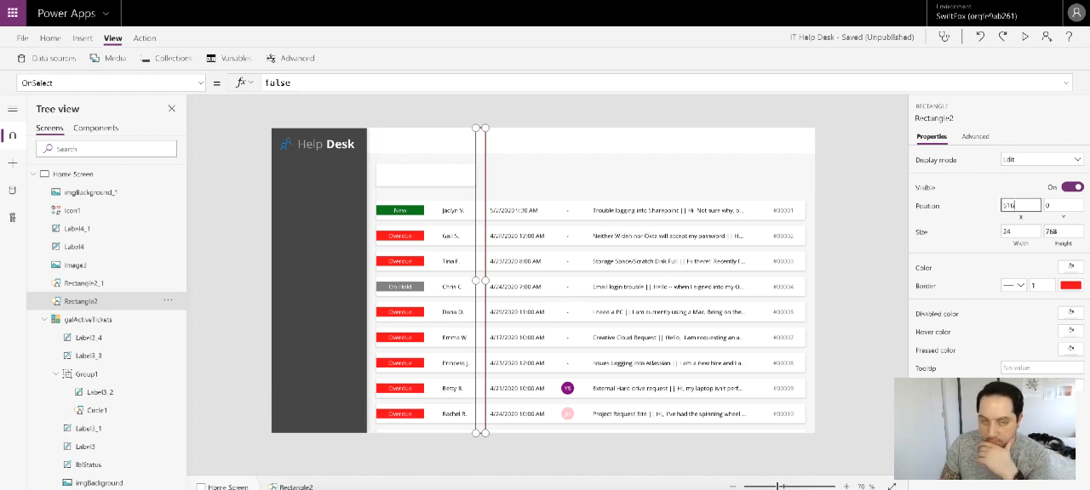
left_click(847, 144)
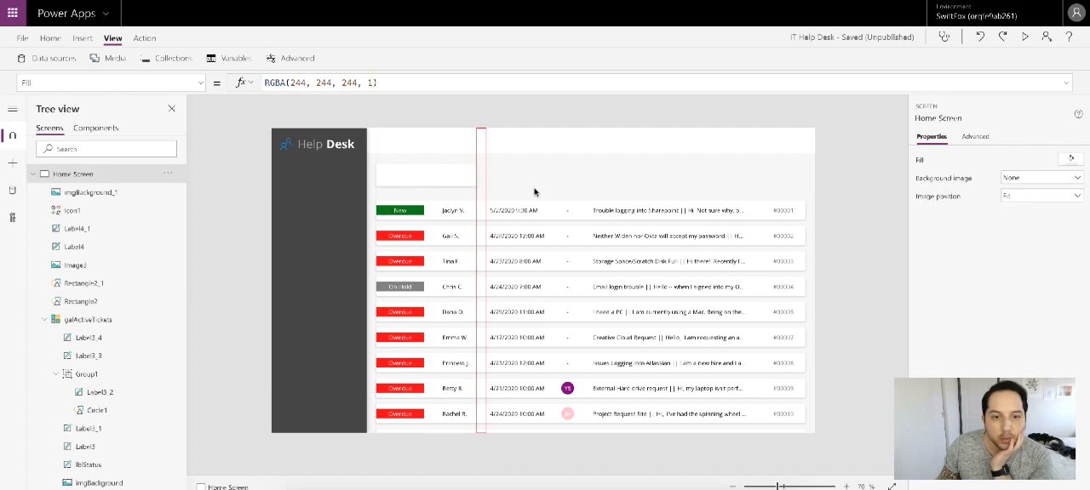
Step: Narrow imgBackground_1 to about 287 wide and place a copy of it beside the first card, beyond the spacing guide
left_click(453, 177)
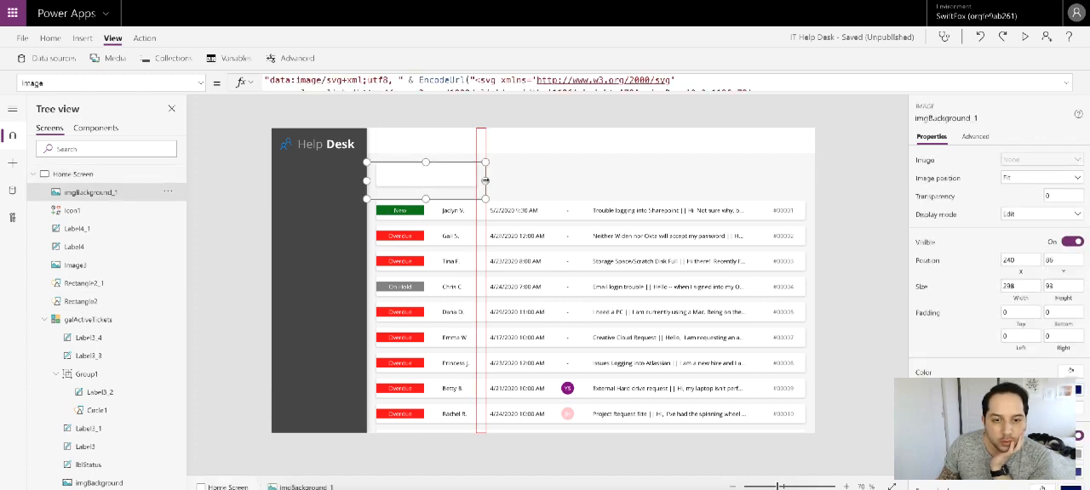
left_click_drag(485, 180, 481, 180)
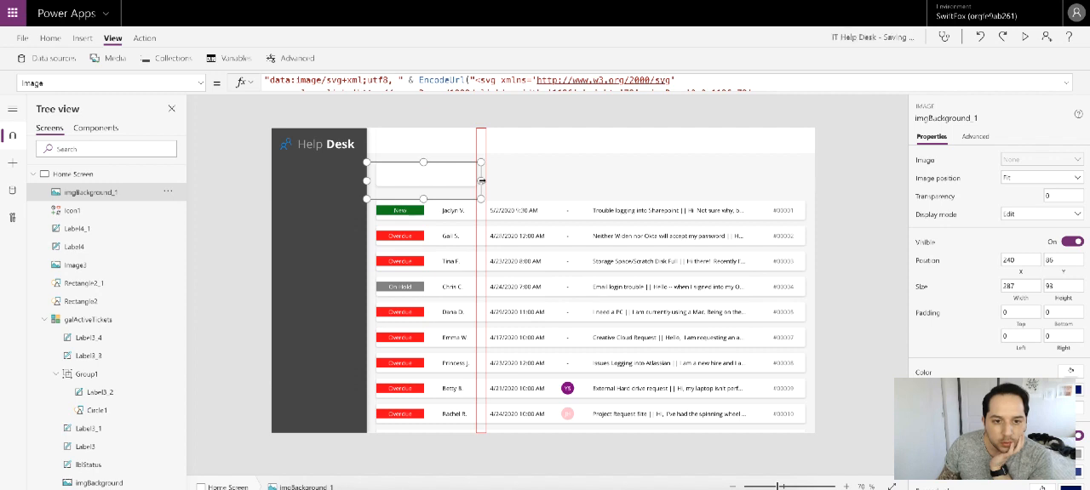
key("ctrl+c")
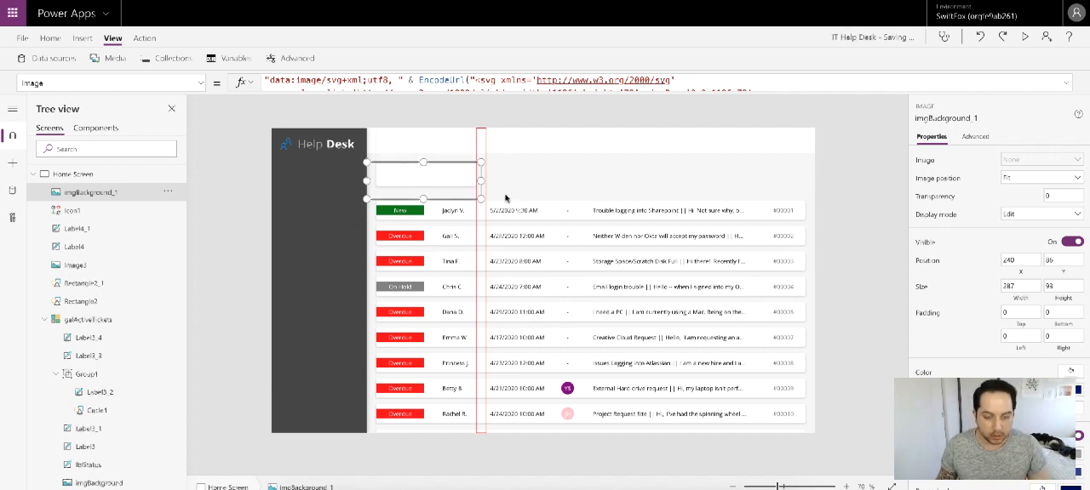
key("ctrl+v")
left_click_drag(340, 180, 481, 179)
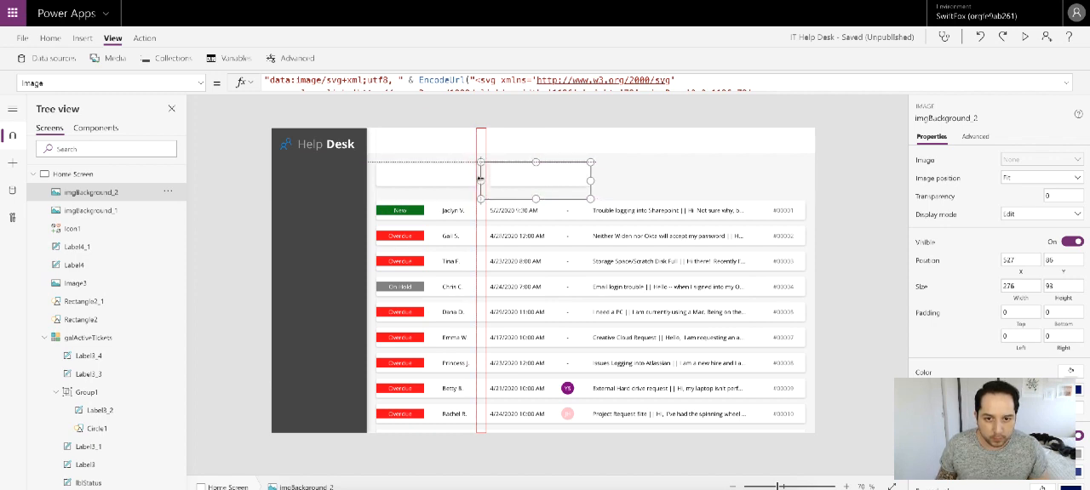
Step: Widen the second card's image control to about 340 and set its X position to 518
left_click_drag(590, 180, 615, 182)
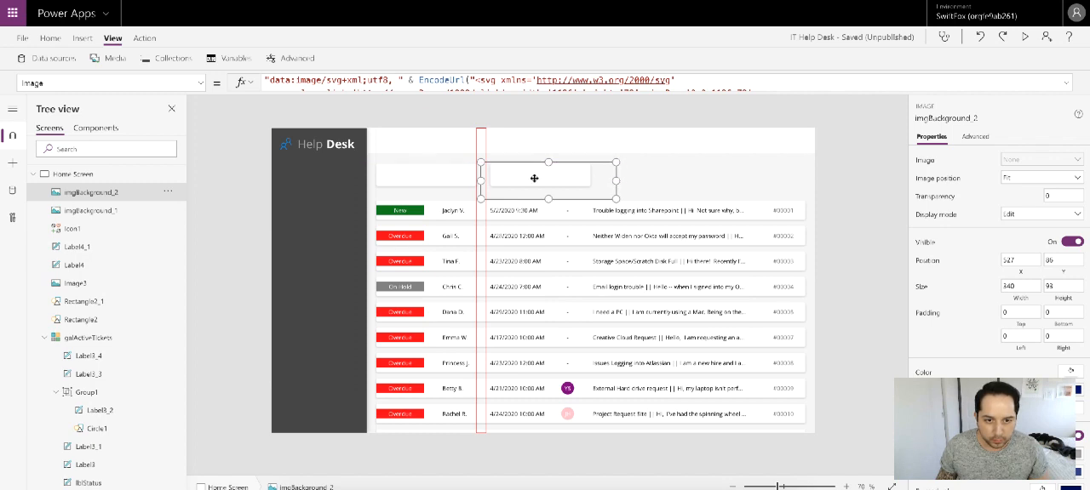
key("Left")
key("Left")
key("Right")
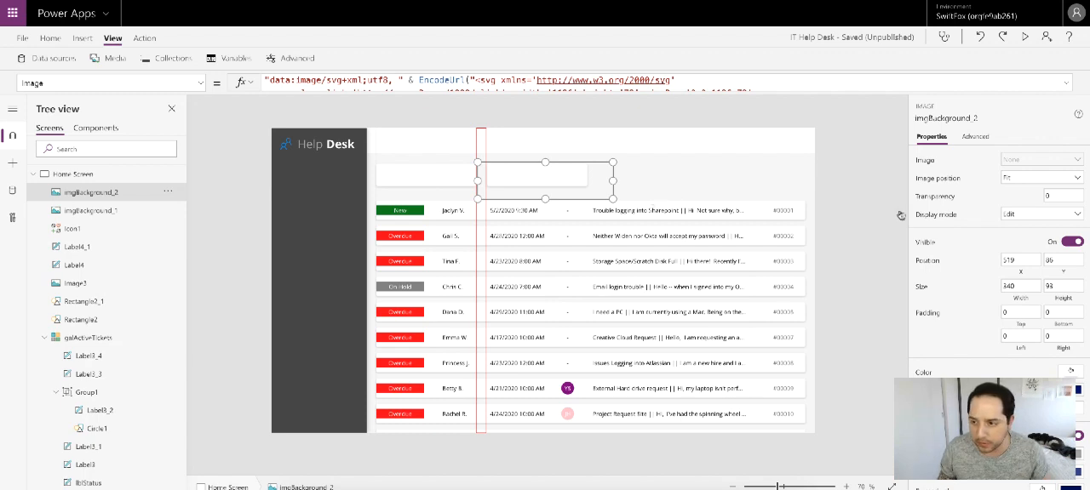
left_click(1011, 260)
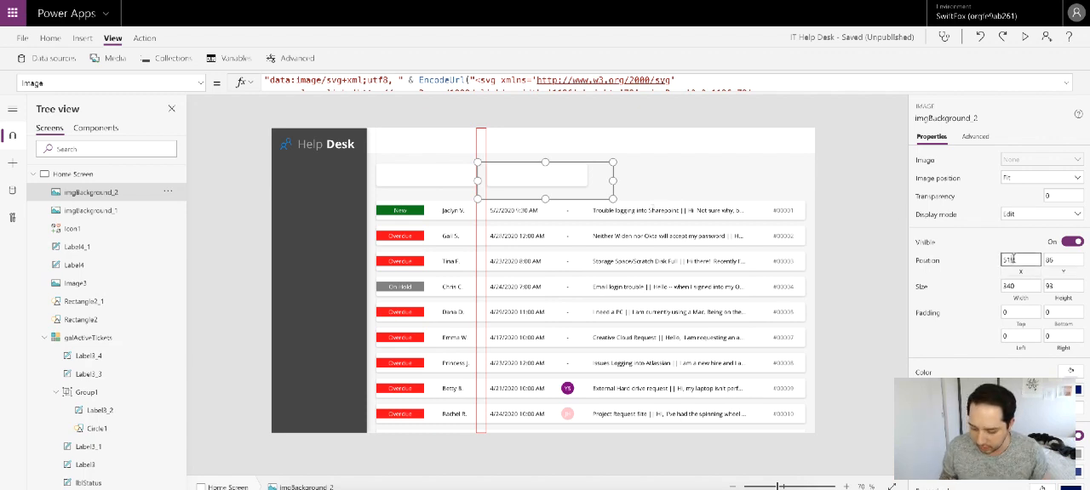
key("Return")
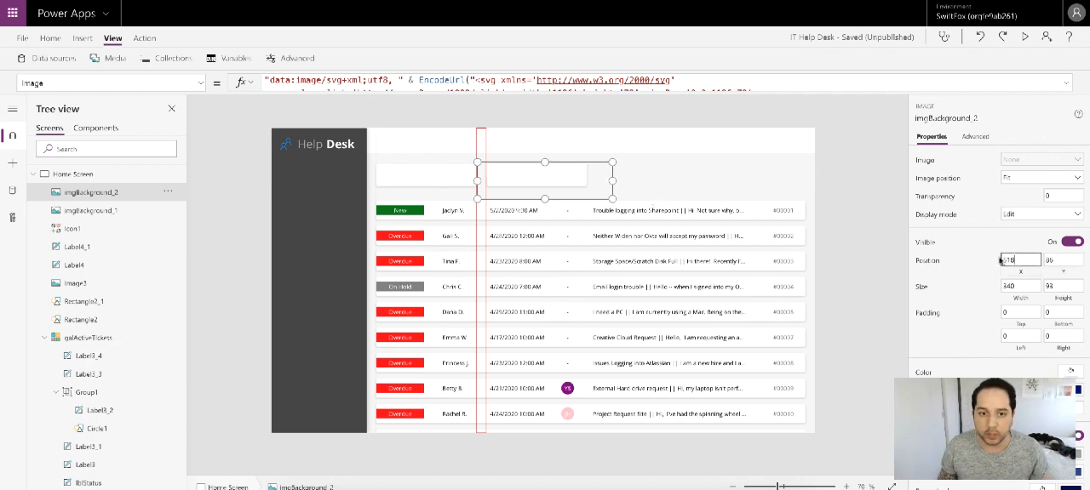
left_click(868, 198)
left_click(503, 178)
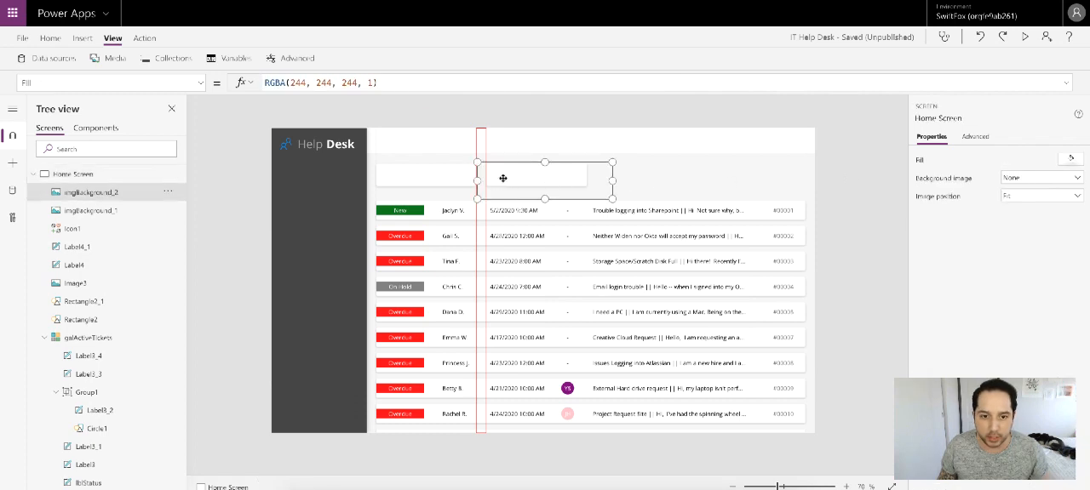
left_click(457, 176)
left_click(542, 176)
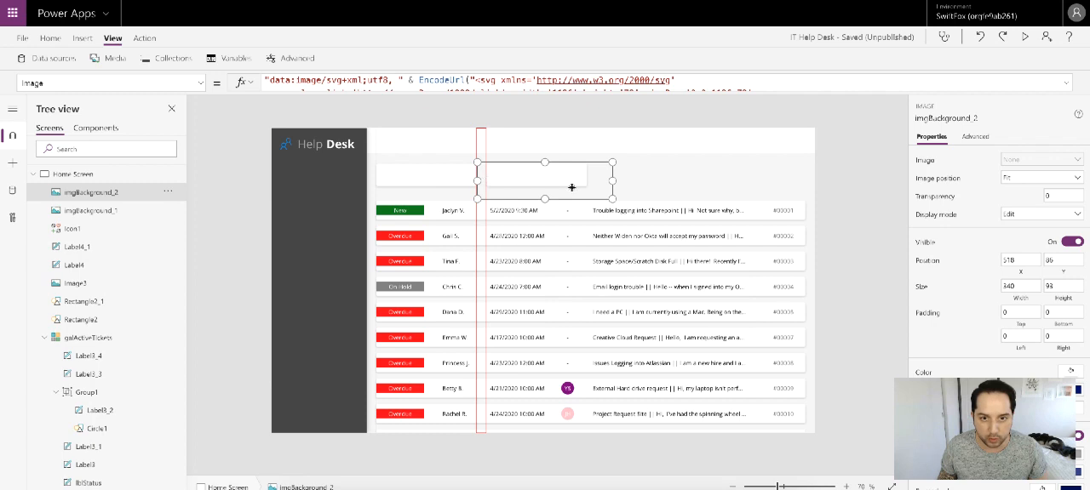
left_click(855, 174)
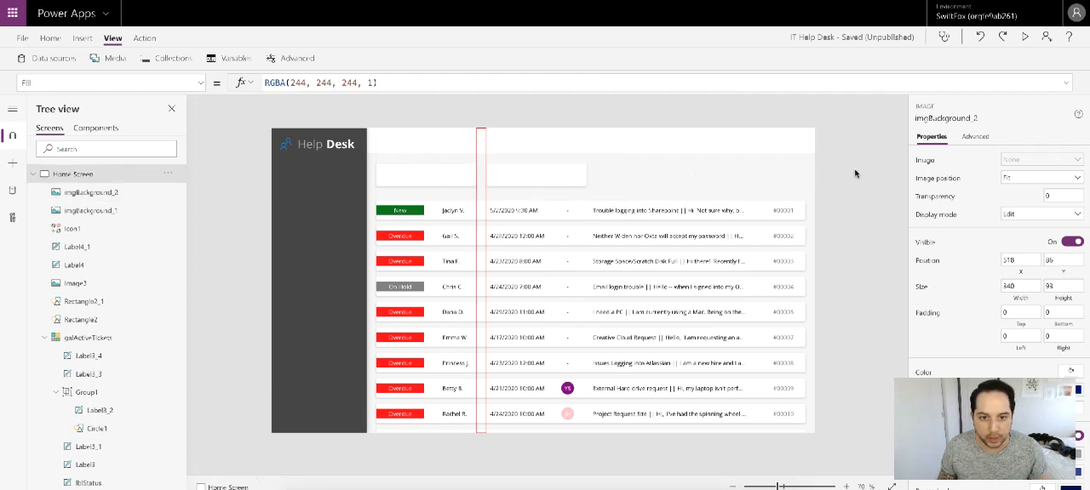
Step: Move the Rectangle2 spacing guide to the far edge of the second card, at X 796
left_click_drag(481, 151, 597, 146)
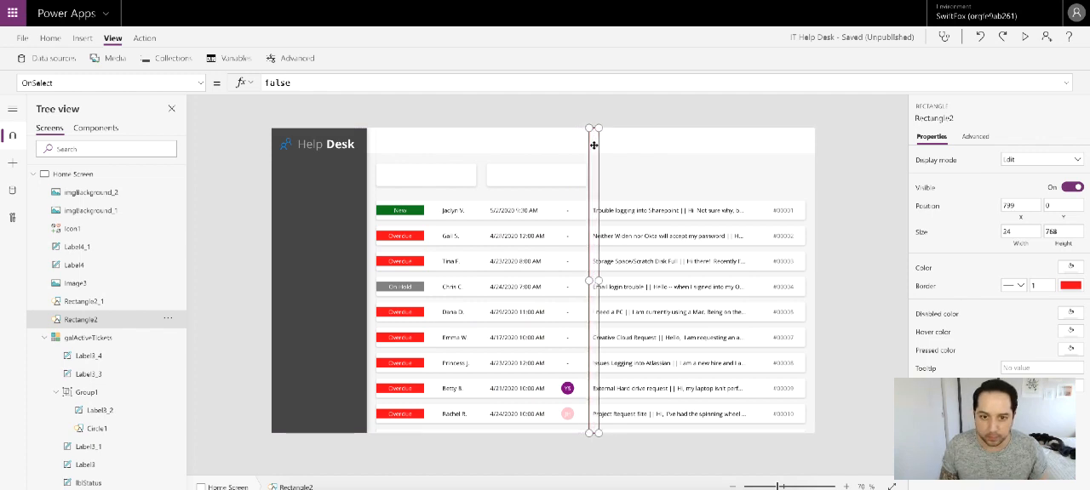
left_click(1029, 206)
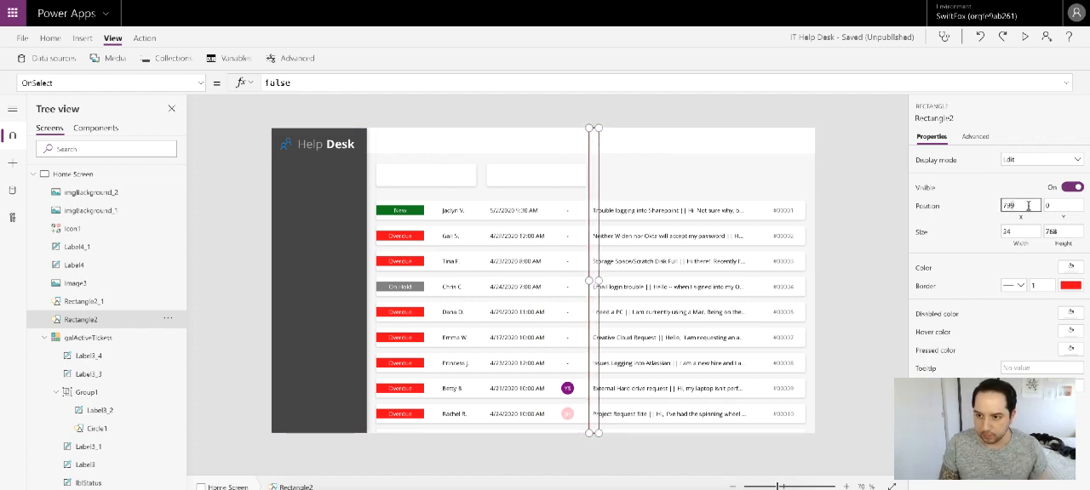
key("BackSpace")
type("8")
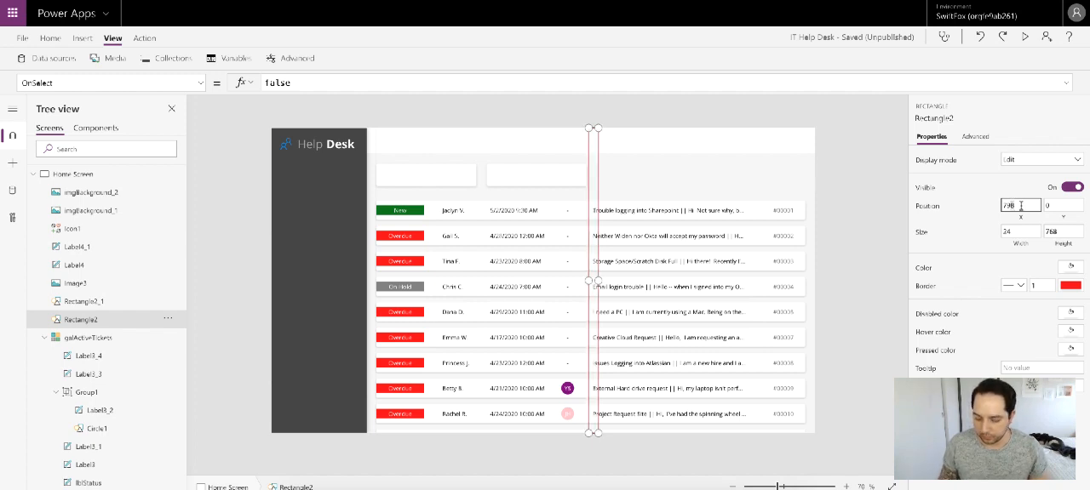
key("BackSpace")
type("6")
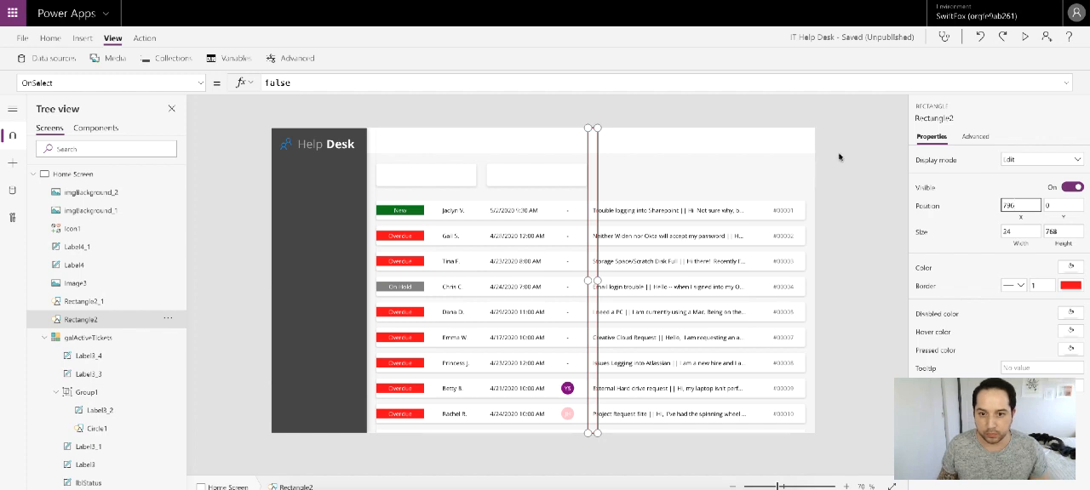
left_click(820, 177)
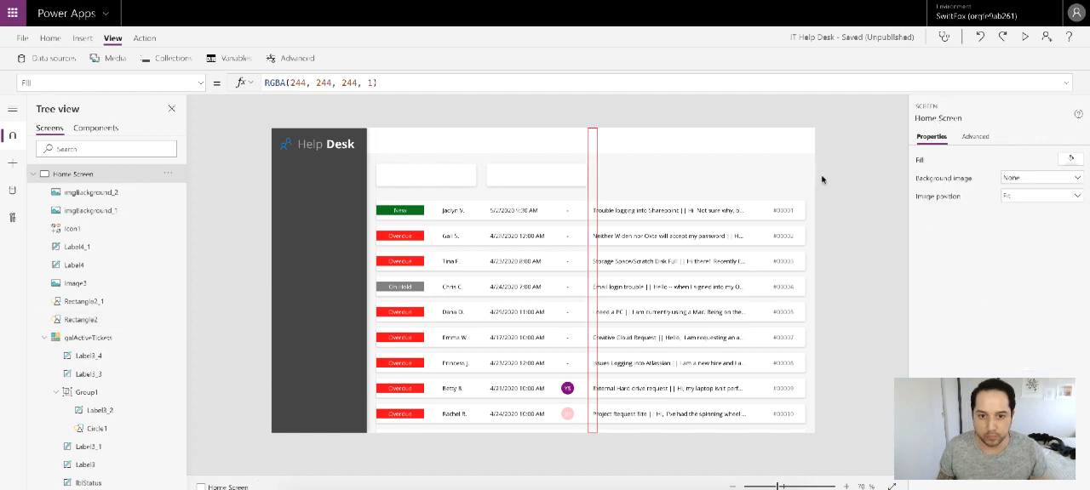
Step: Duplicate the second card, align the copy in the row at X 796, and narrow it to about 290 wide
left_click(533, 178)
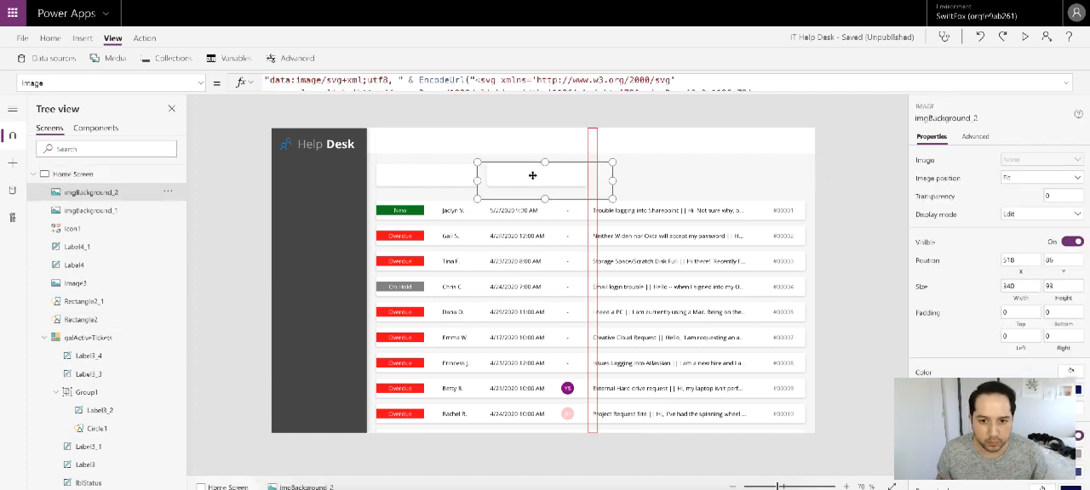
key("ctrl+c")
key("ctrl+v")
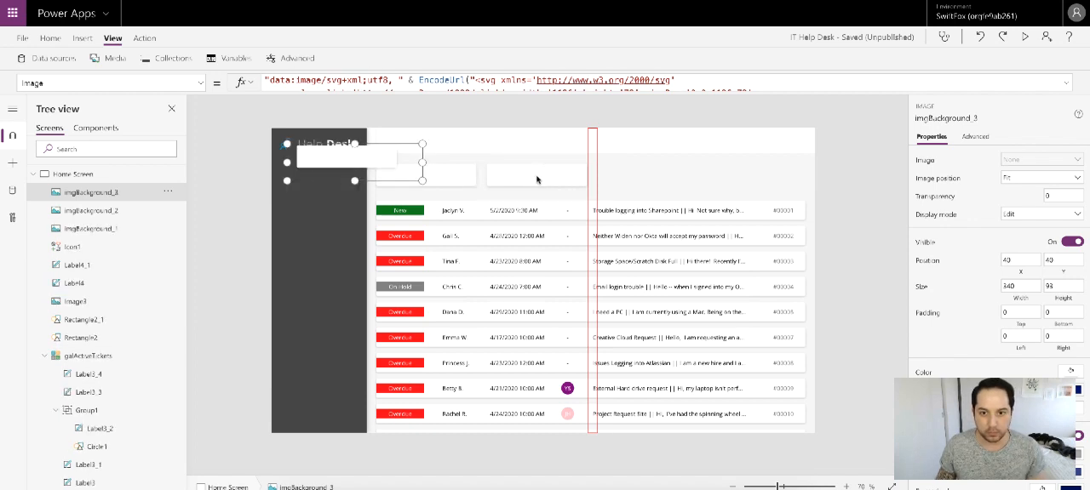
left_click_drag(362, 160, 654, 181)
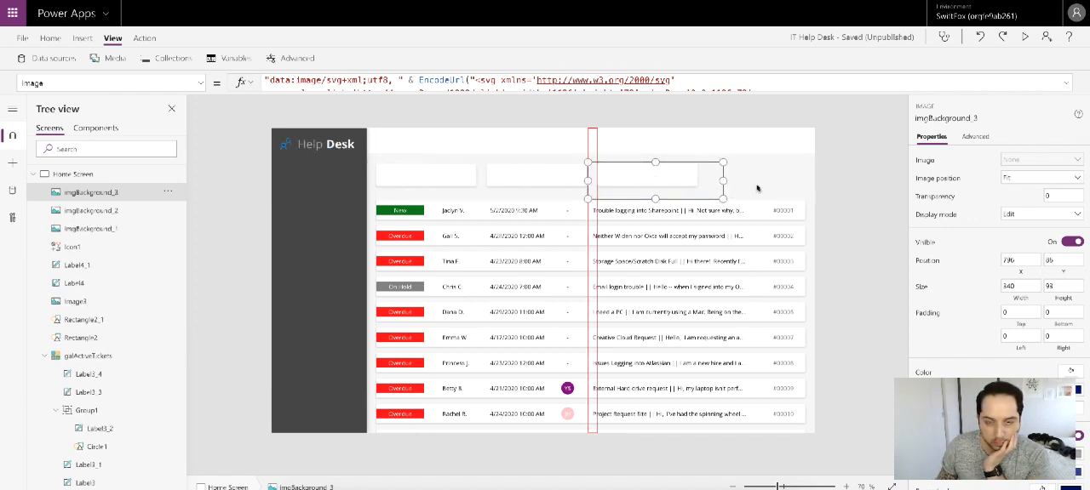
left_click_drag(723, 181, 703, 181)
left_click(855, 186)
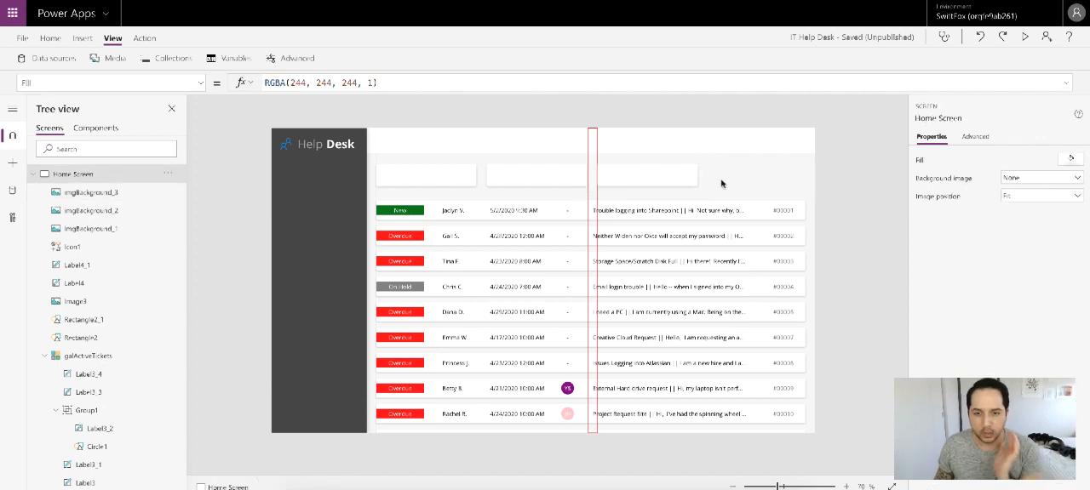
Step: Duplicate the third card and align the copy at the end of the row, at X 1076
left_click(685, 177)
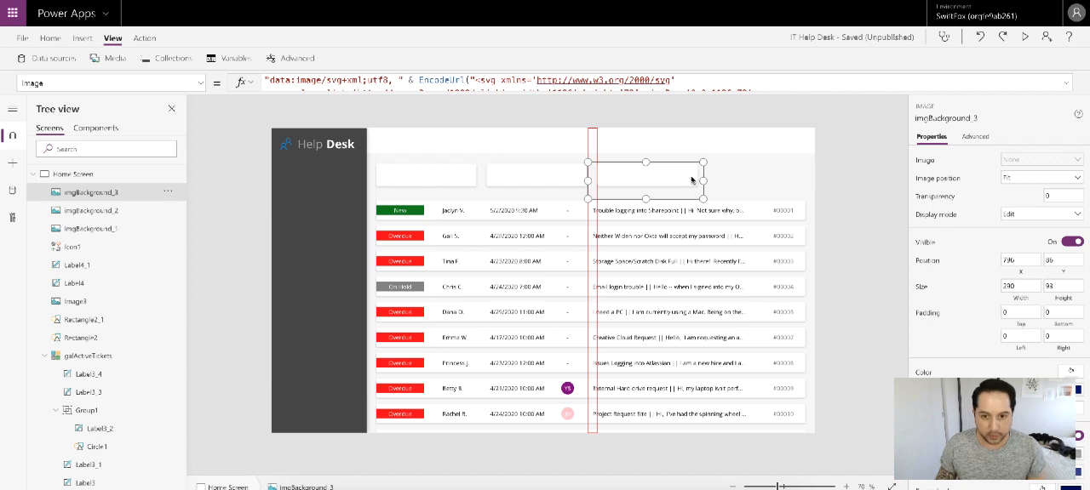
key("ctrl+c")
key("ctrl+v")
left_click_drag(348, 159, 761, 179)
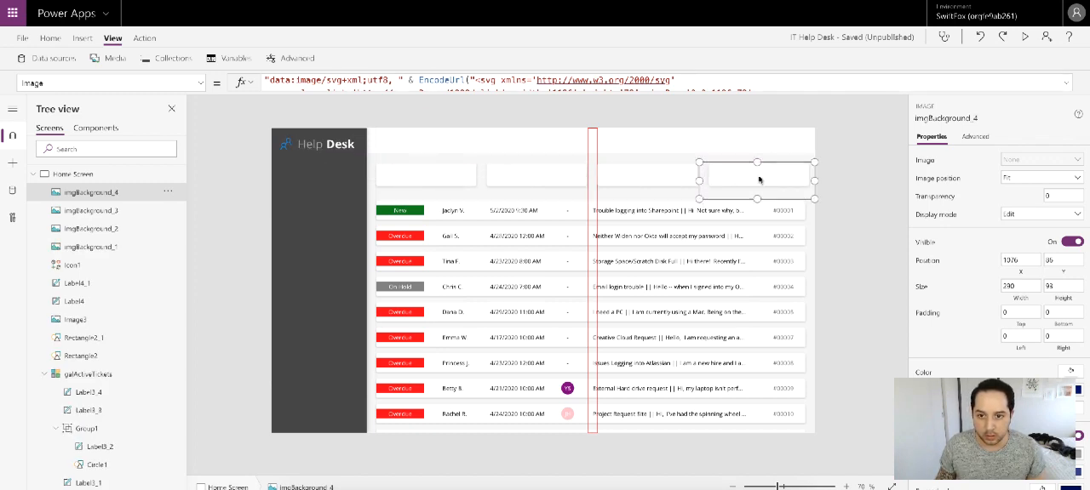
Step: Move the Rectangle2 spacing guide between the third and fourth cards, at X 1074
left_click_drag(591, 147, 703, 148)
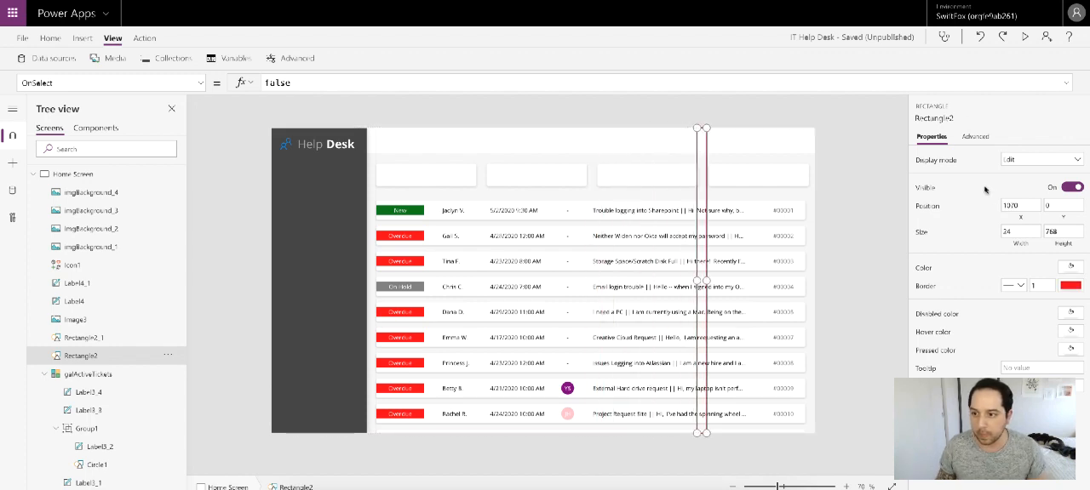
left_click(1018, 205)
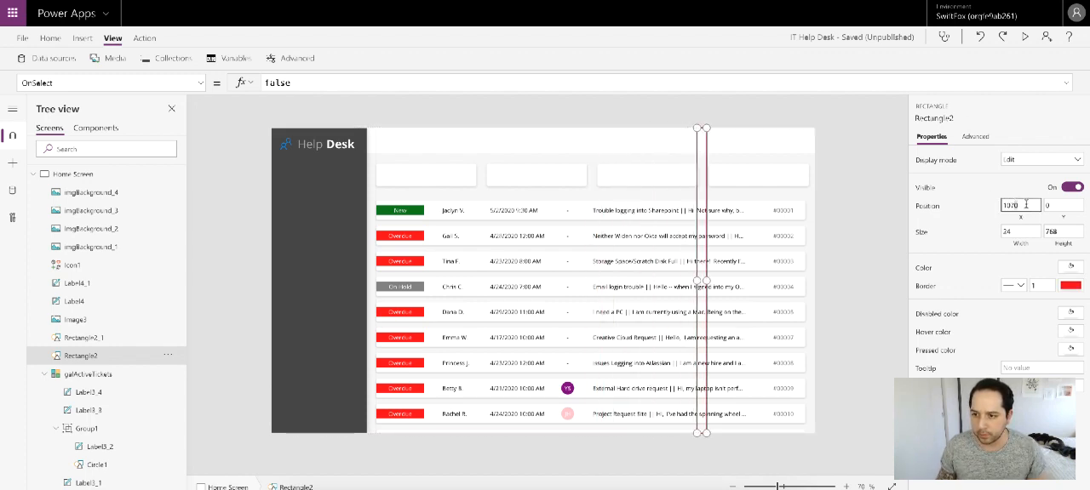
key("BackSpace")
type("4")
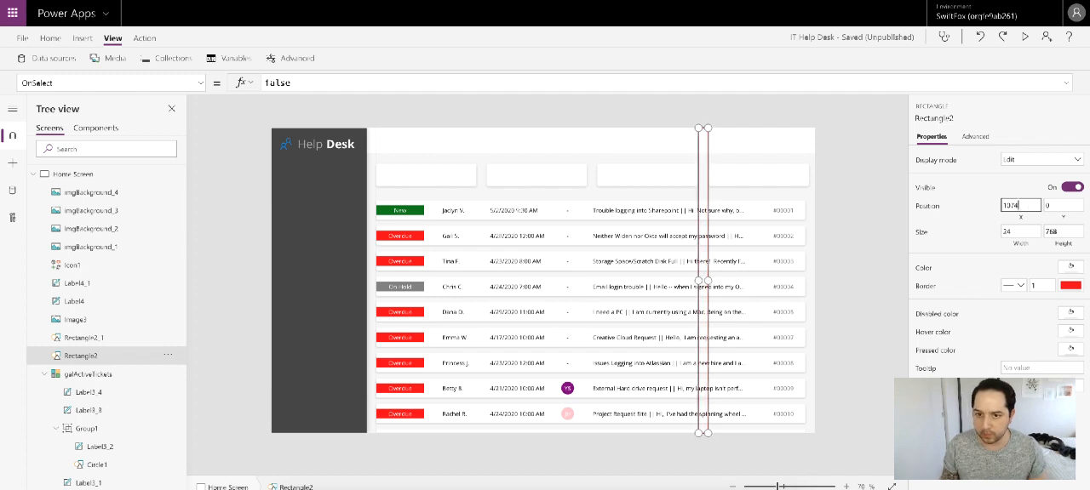
left_click(834, 202)
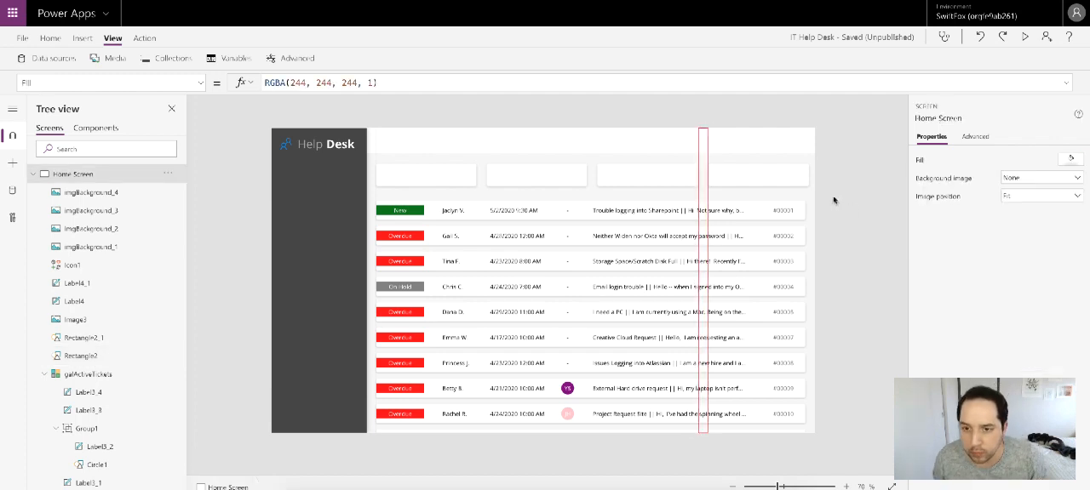
Step: Move the Rectangle2 spacing guide past the fourth card to the outer edge of the Home Screen, at X 1342
left_click(765, 184)
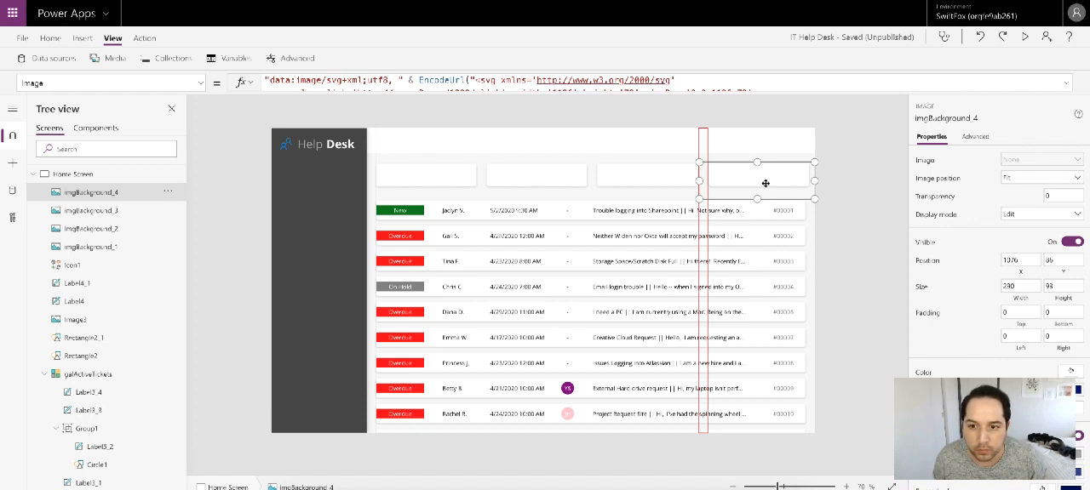
left_click(858, 189)
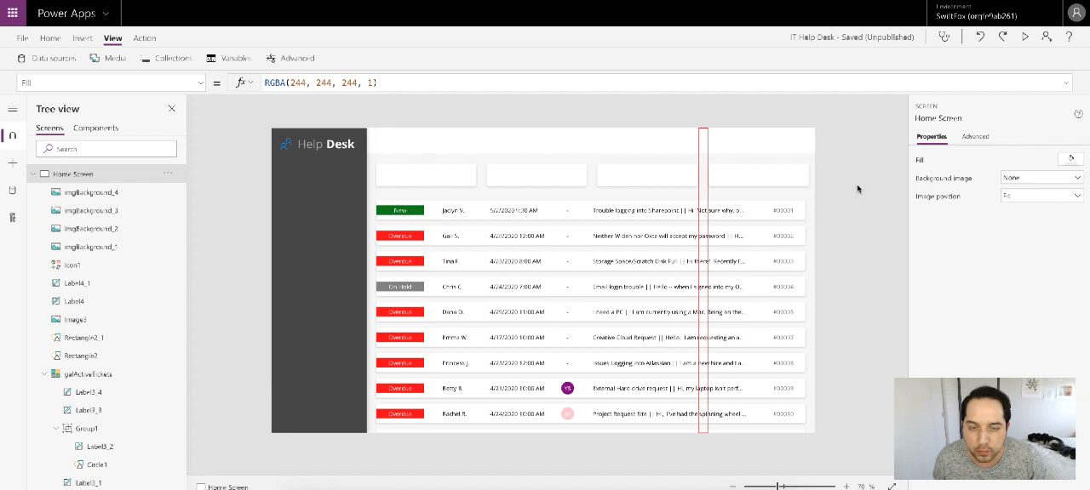
left_click(700, 144)
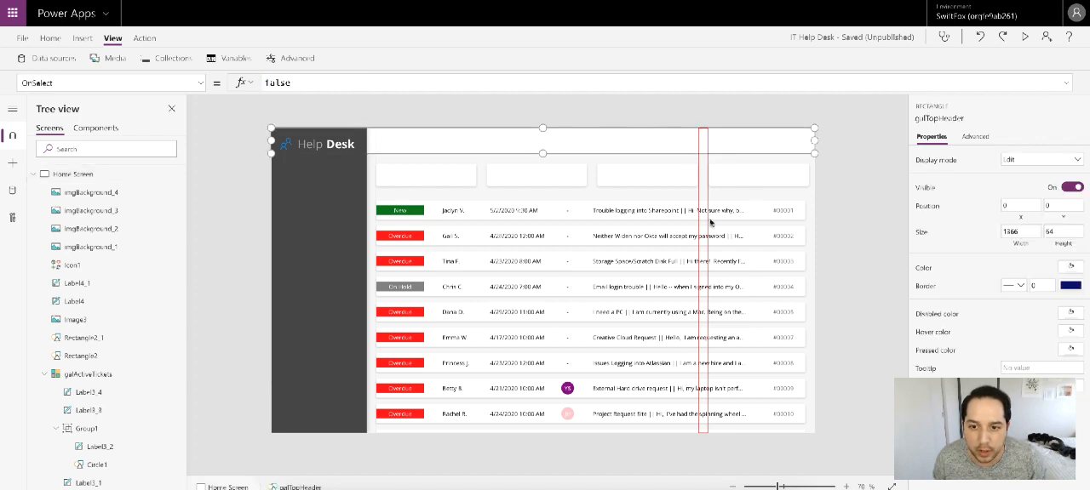
left_click_drag(710, 221, 820, 196)
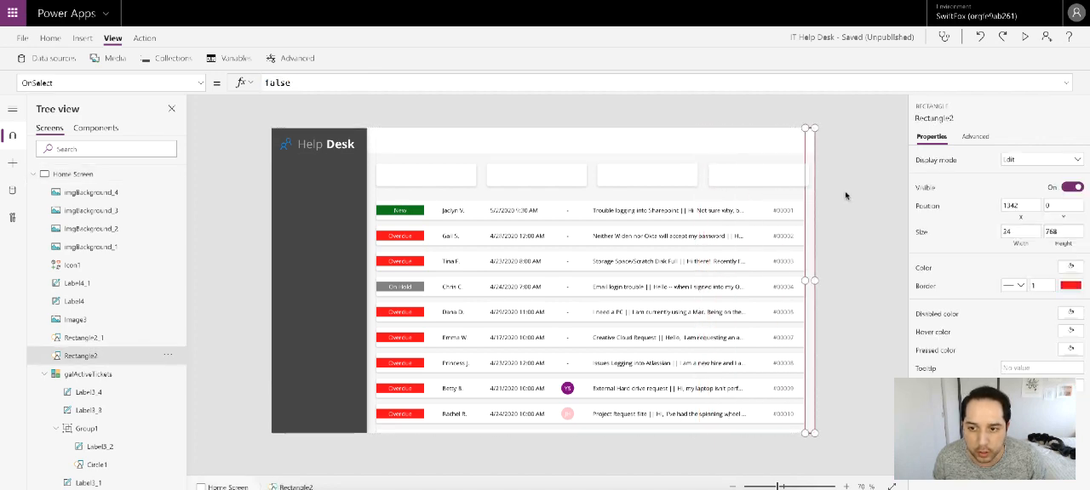
left_click(845, 196)
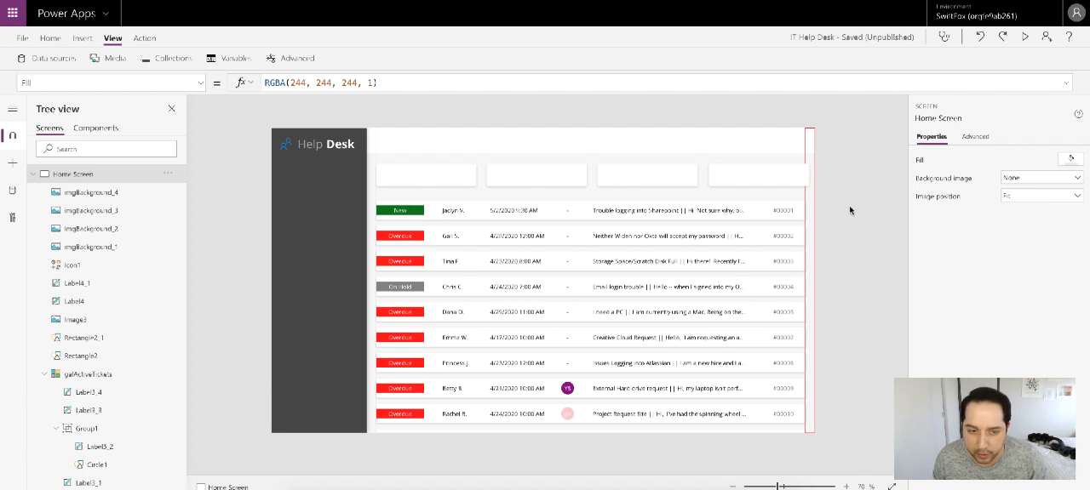
Step: Hide the Rectangle2 spacing guide at the outer edge of the Home Screen
left_click(810, 161)
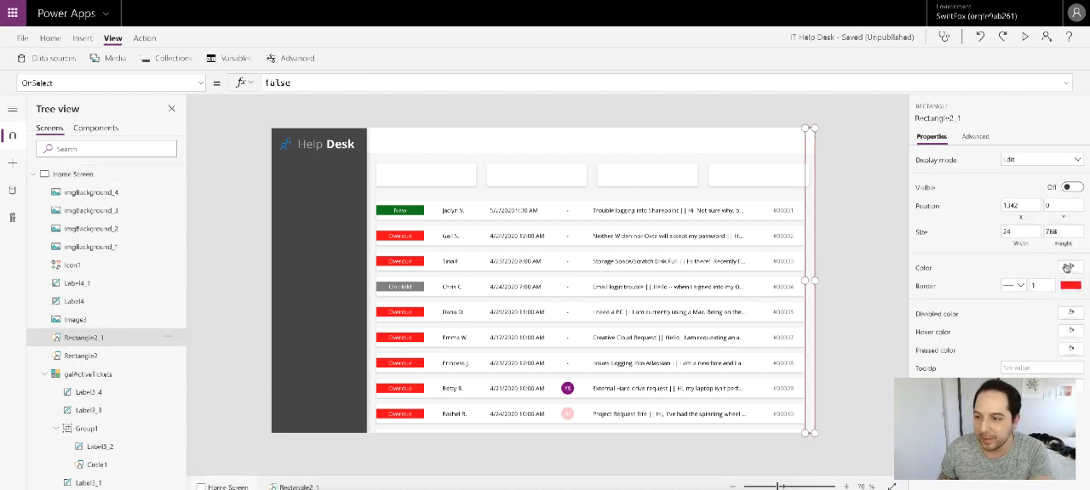
left_click(1070, 187)
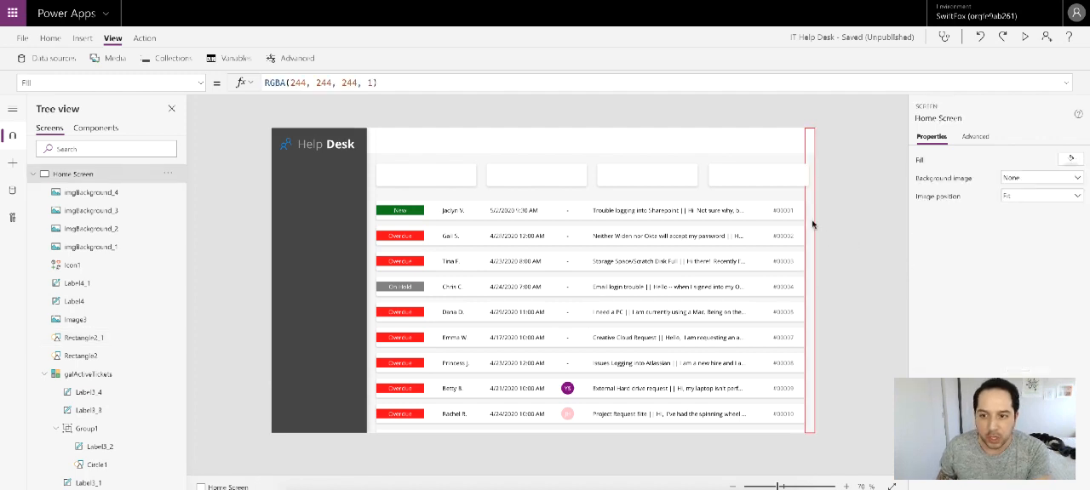
left_click(869, 197)
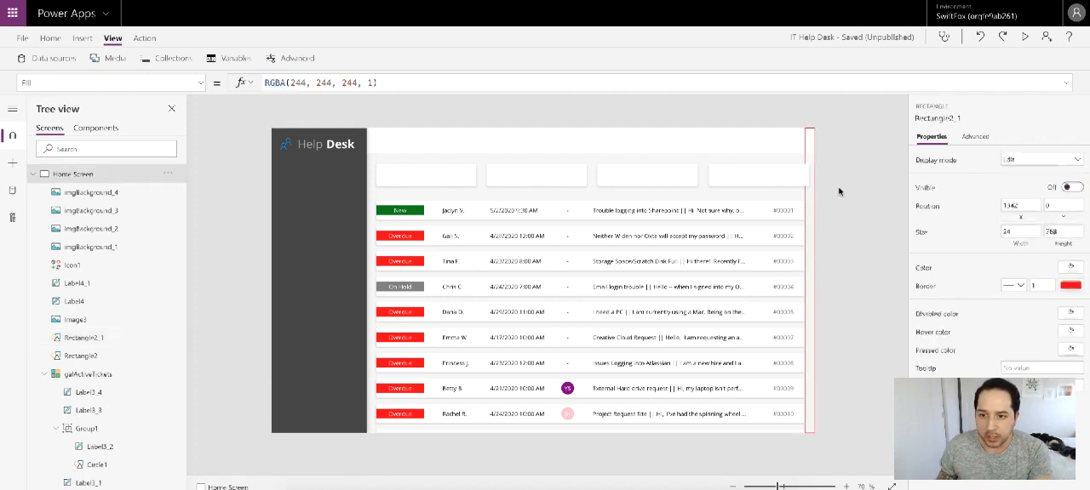
left_click(811, 190)
left_click(811, 158)
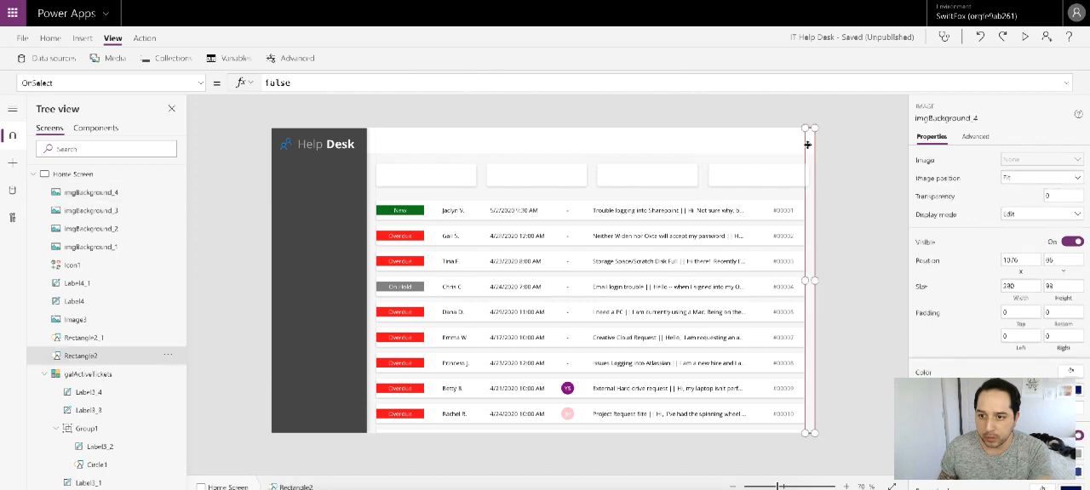
left_click(1071, 187)
left_click(852, 174)
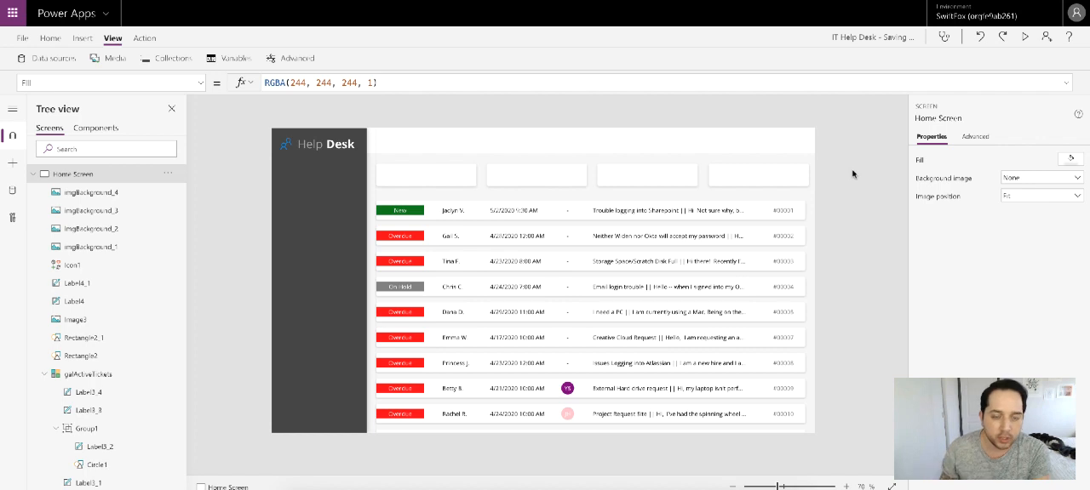
Step: Insert a text label on the first card at X 264, Y 86, and set its font size to 11
left_click(81, 38)
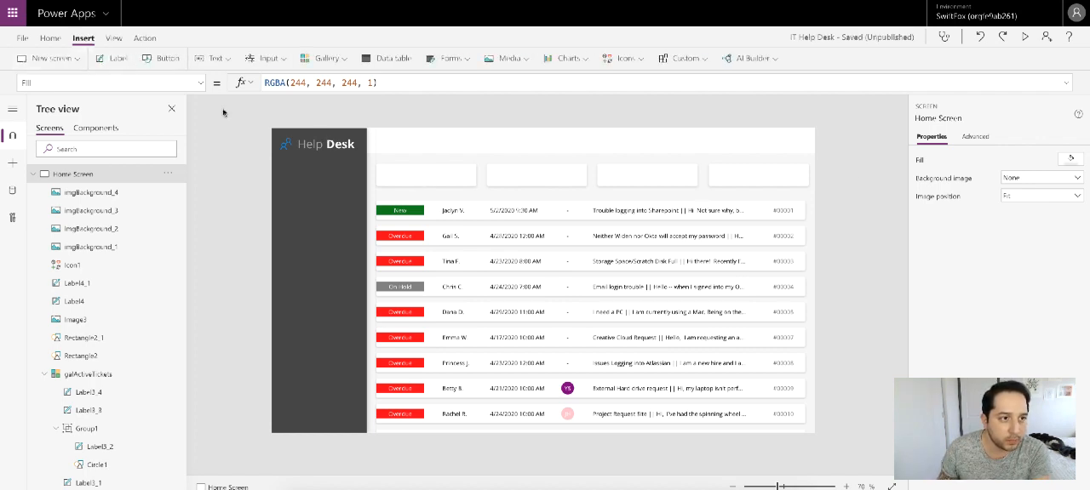
left_click_drag(306, 151, 396, 169)
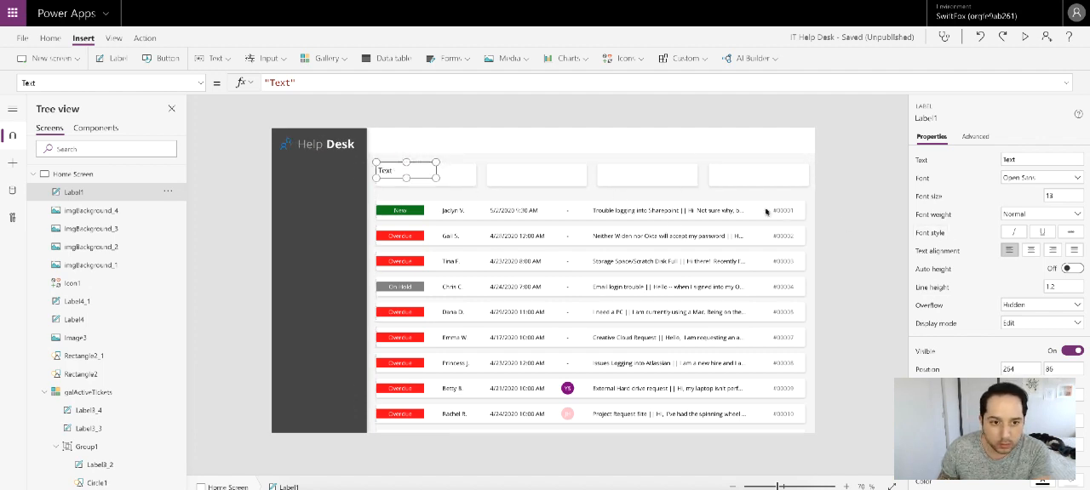
left_click(1059, 196)
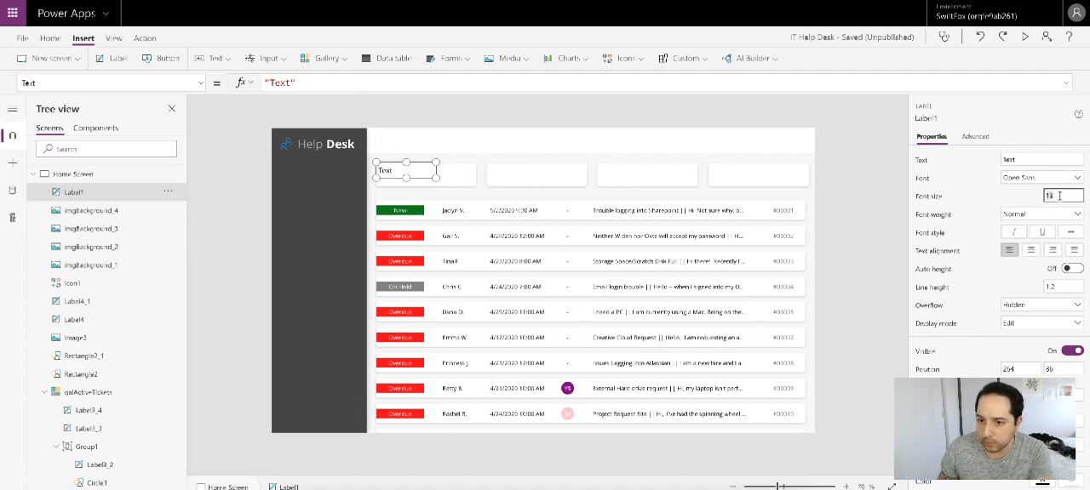
type("1")
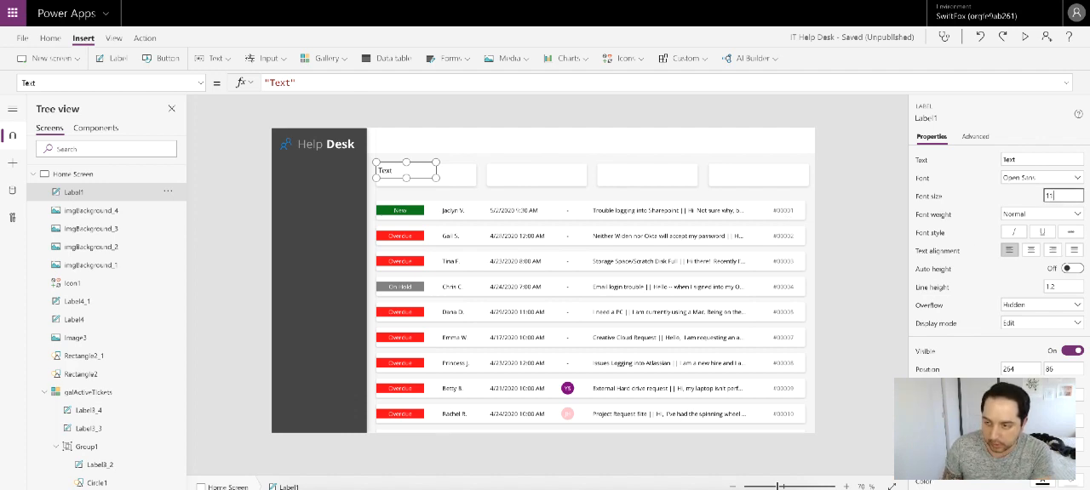
left_click(954, 178)
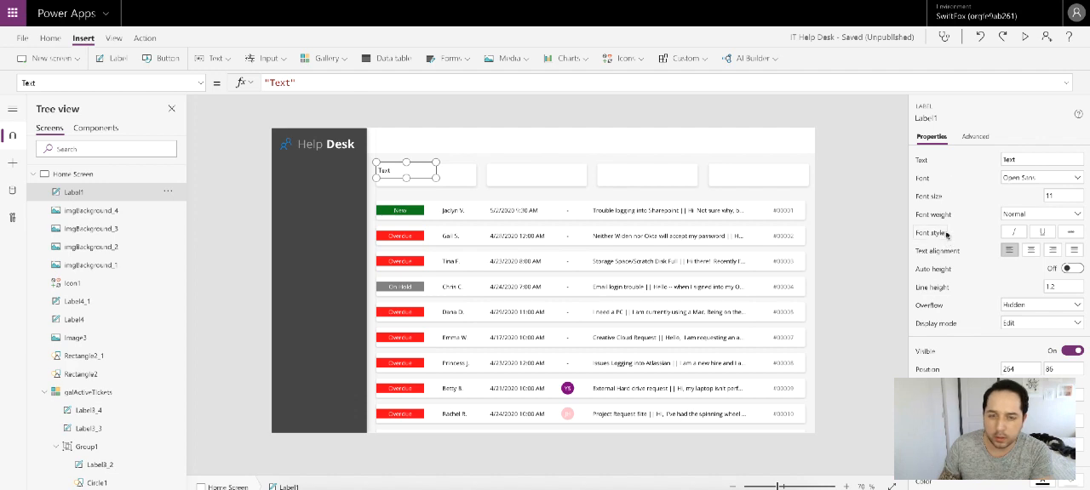
Step: Set the first card's label to a height of 56 and a Y position of 90
left_click(1054, 368)
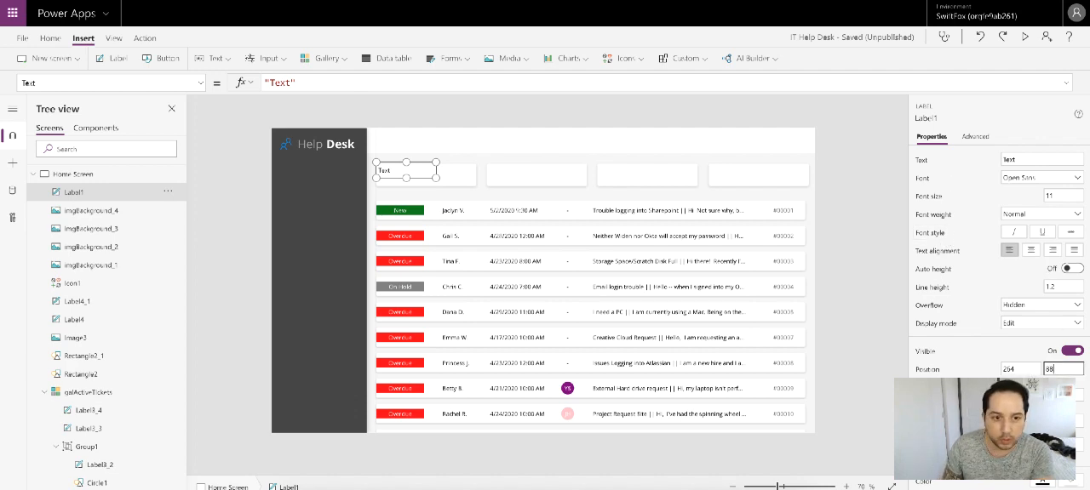
key("Return")
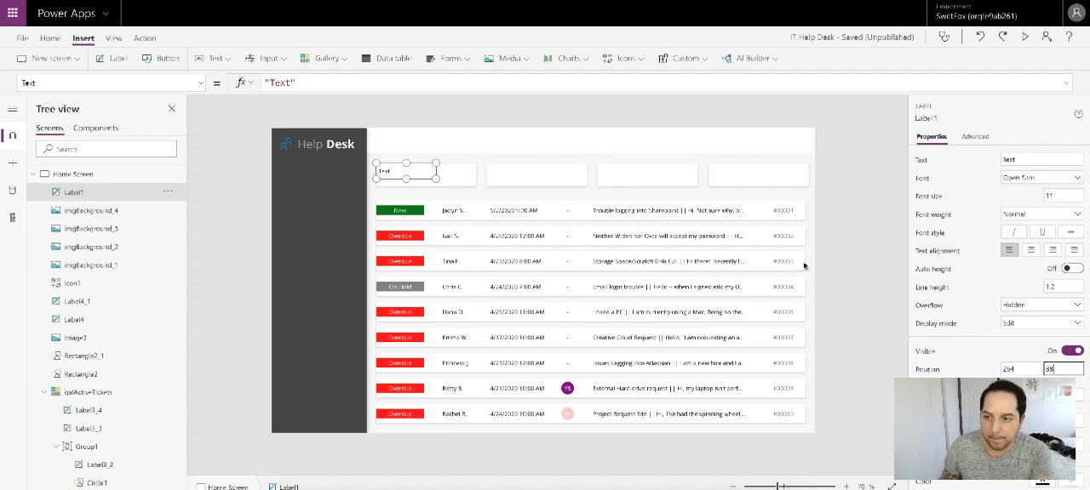
left_click(1063, 395)
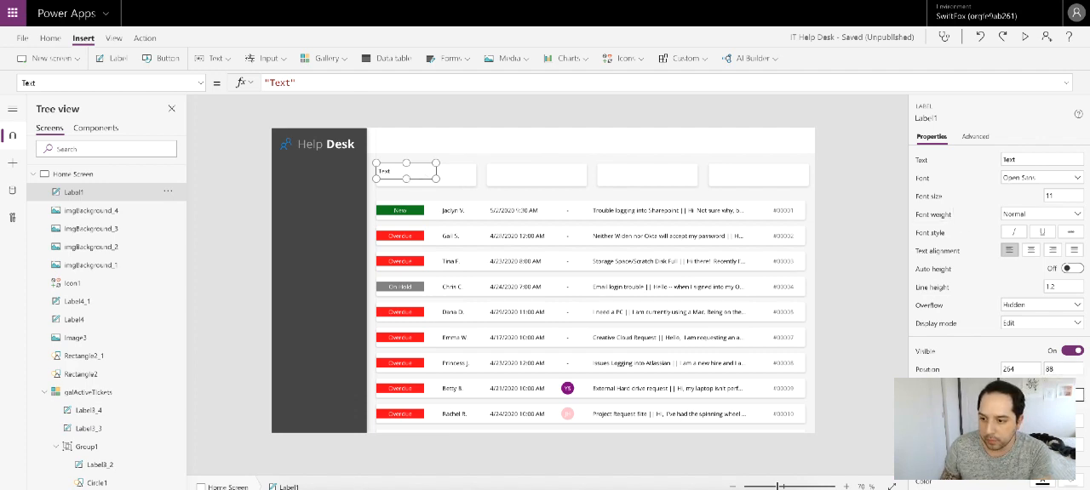
key("Return")
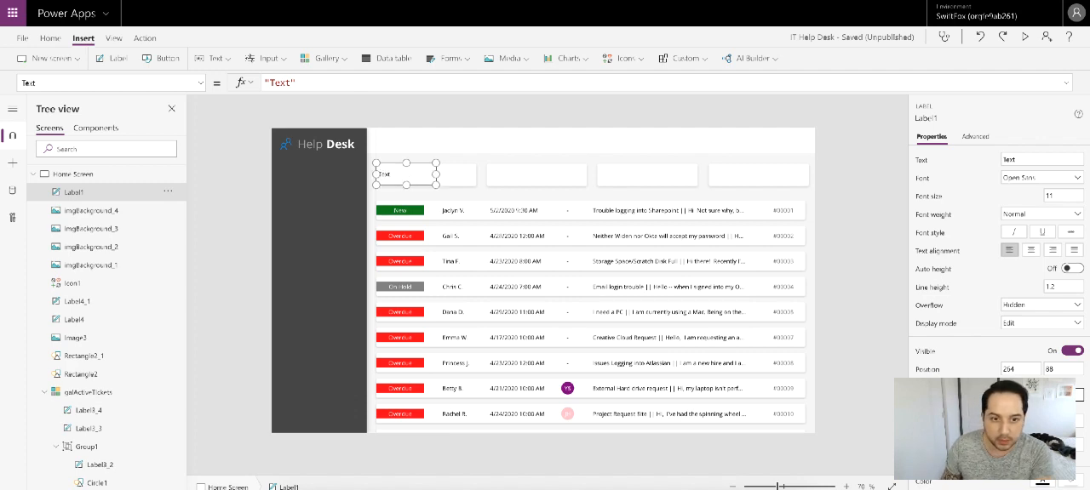
left_click(1053, 369)
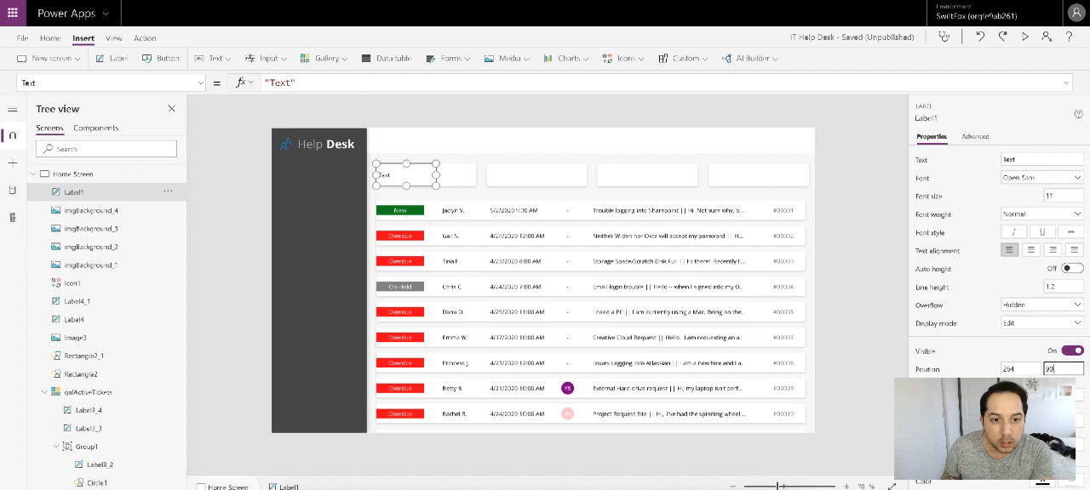
left_click(843, 279)
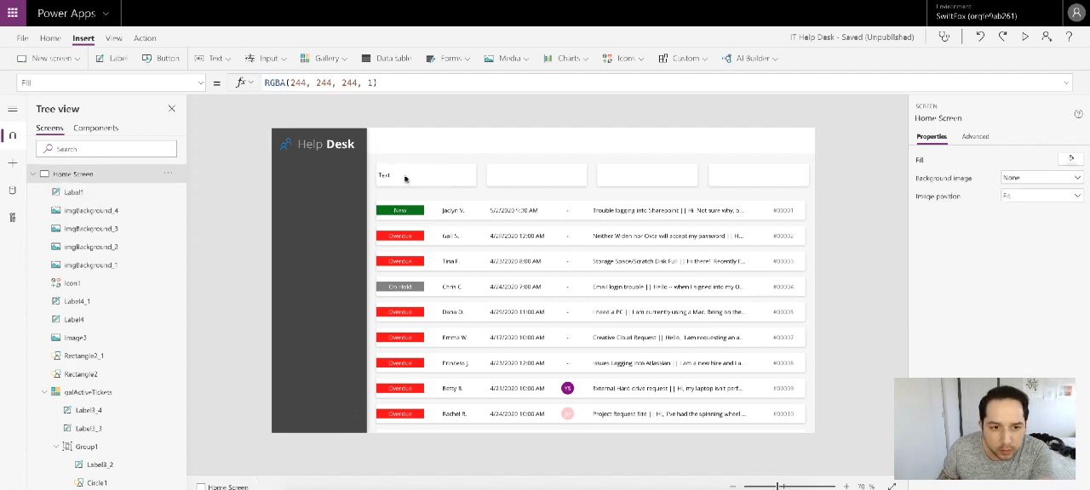
Step: Narrow the first card's label to about 137 wide and increase its left padding
left_click(403, 177)
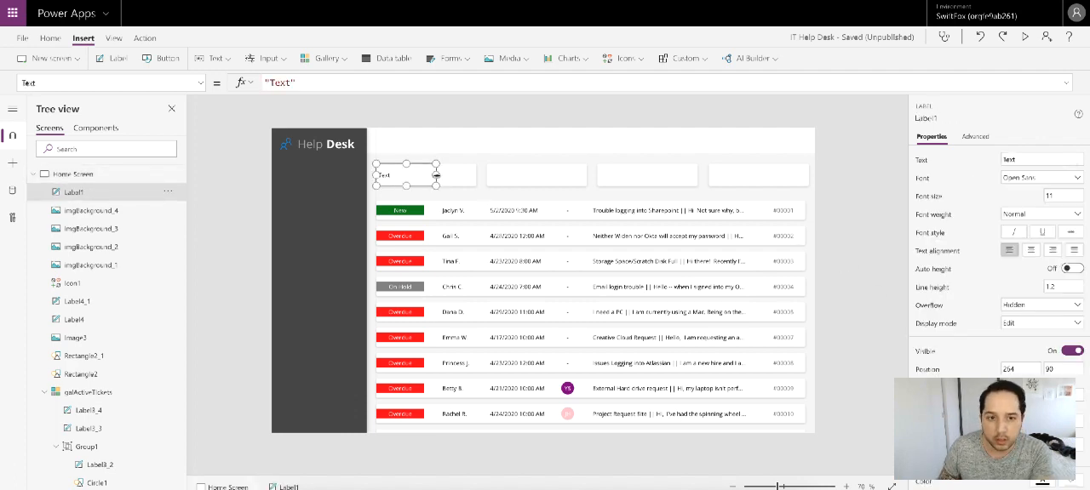
left_click_drag(432, 174, 430, 175)
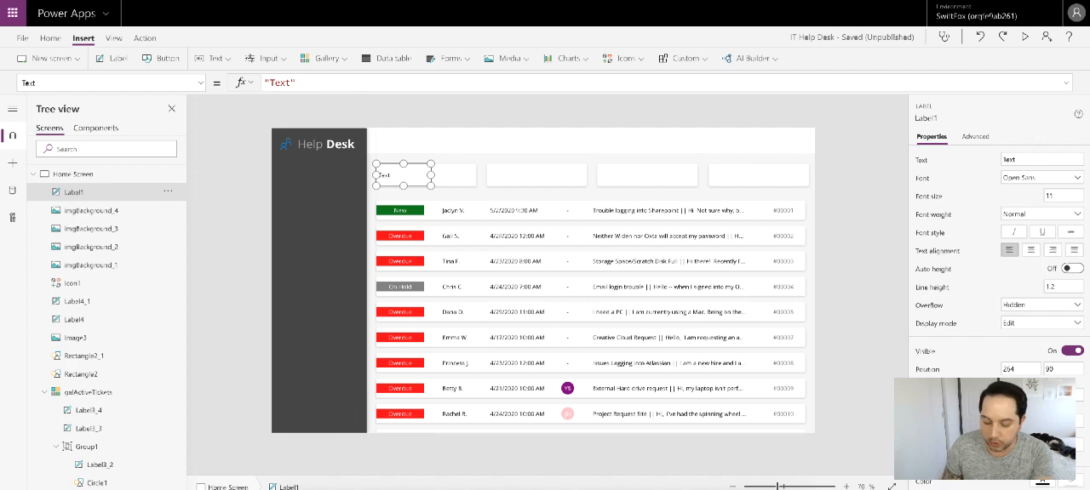
key("Return")
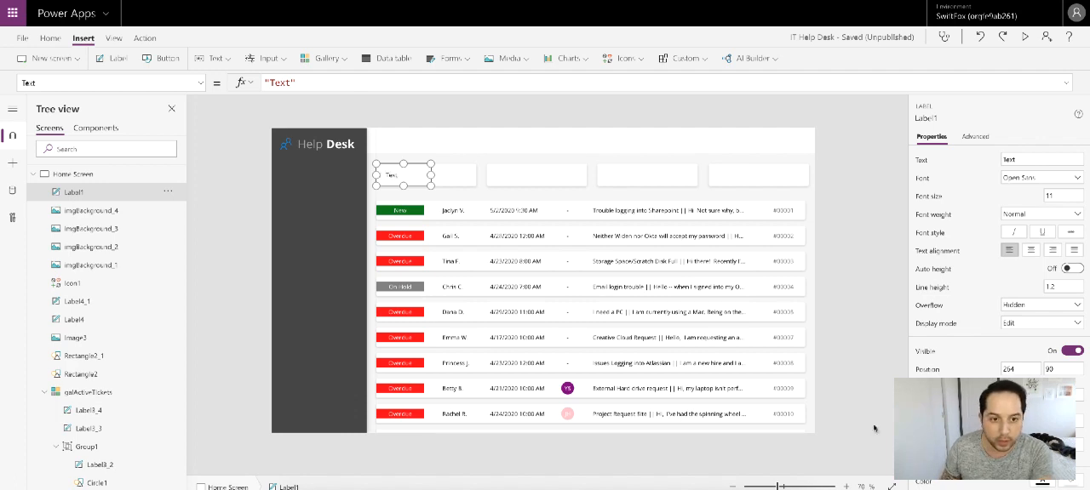
left_click(864, 242)
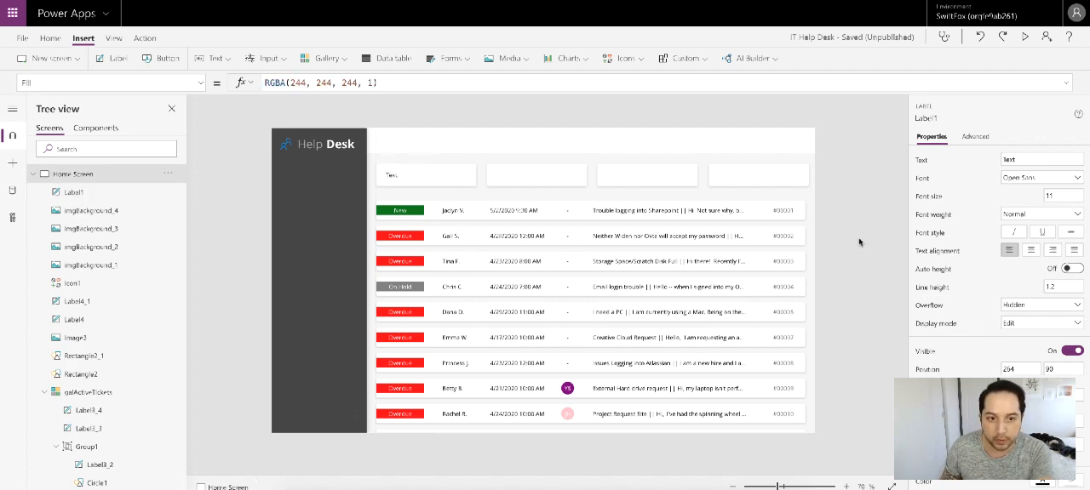
Step: Give the first card's label a Semibold font weight and the custom text color 606060
left_click(388, 174)
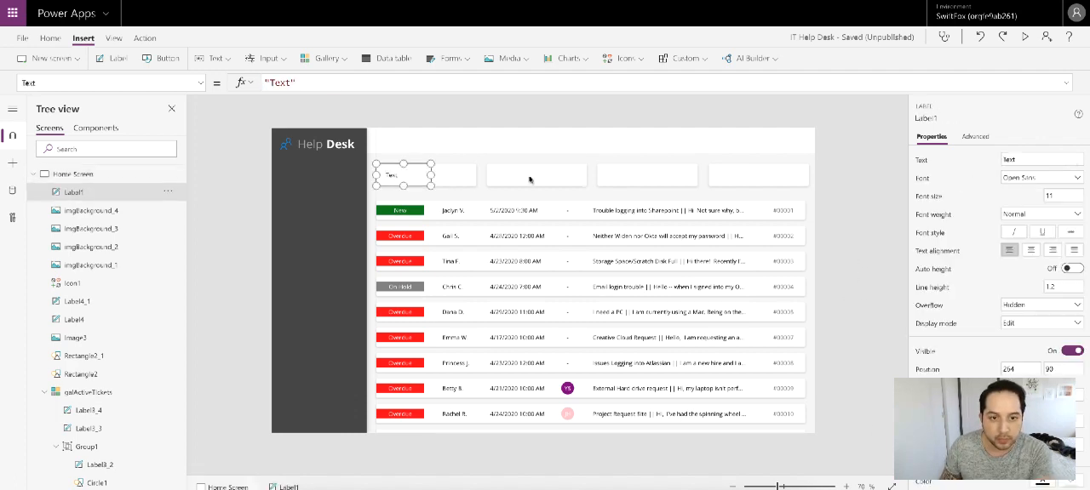
left_click(1044, 215)
left_click(1047, 243)
scroll(1048, 340, "down", 1)
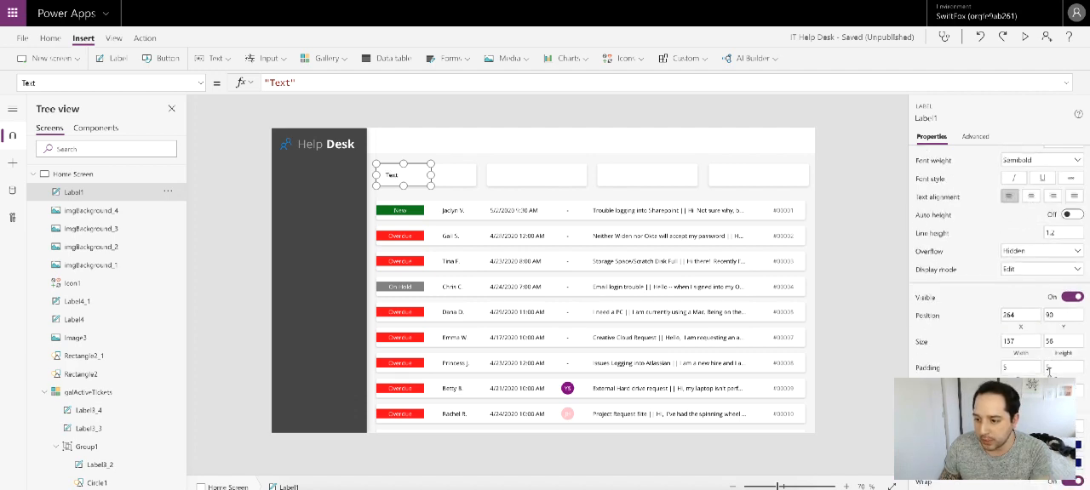
left_click(1042, 426)
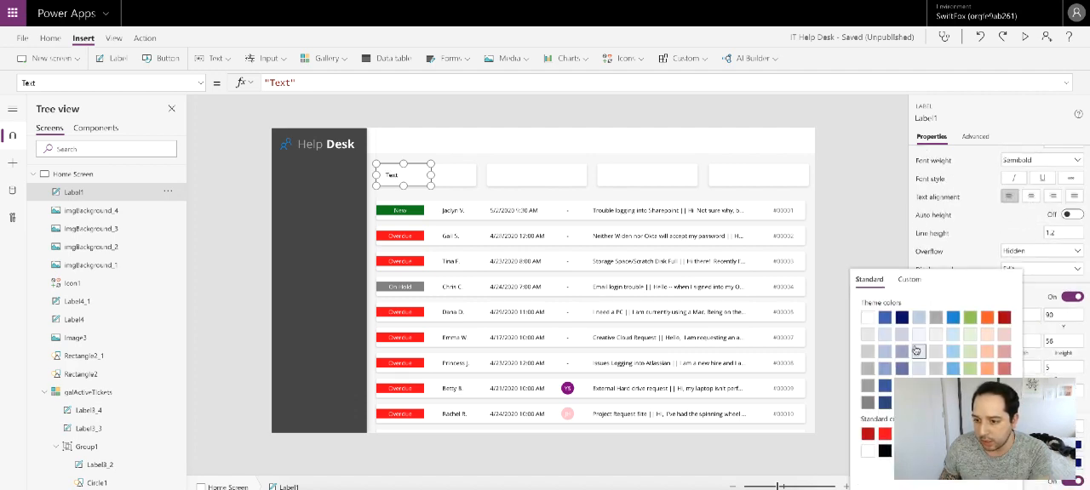
left_click(909, 281)
left_click(877, 475)
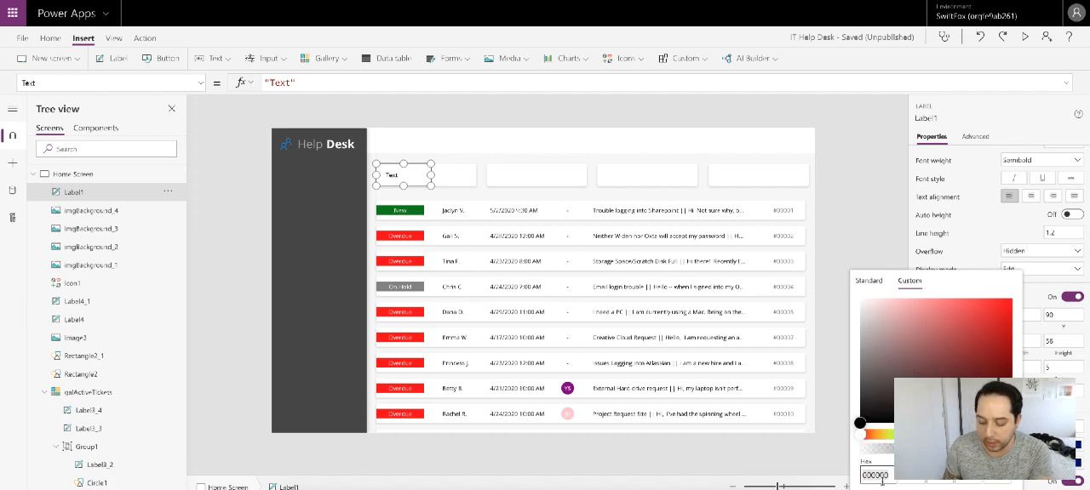
type("606060")
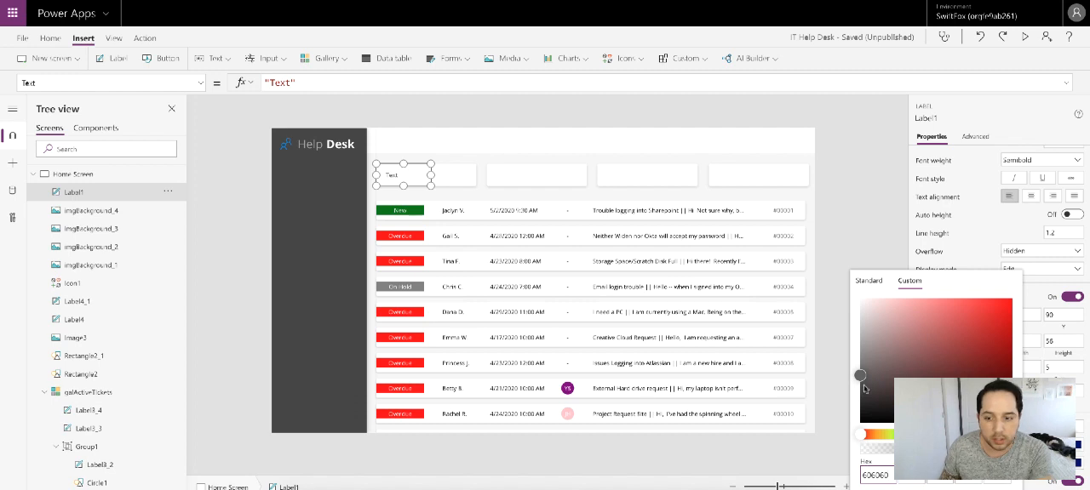
left_click(826, 204)
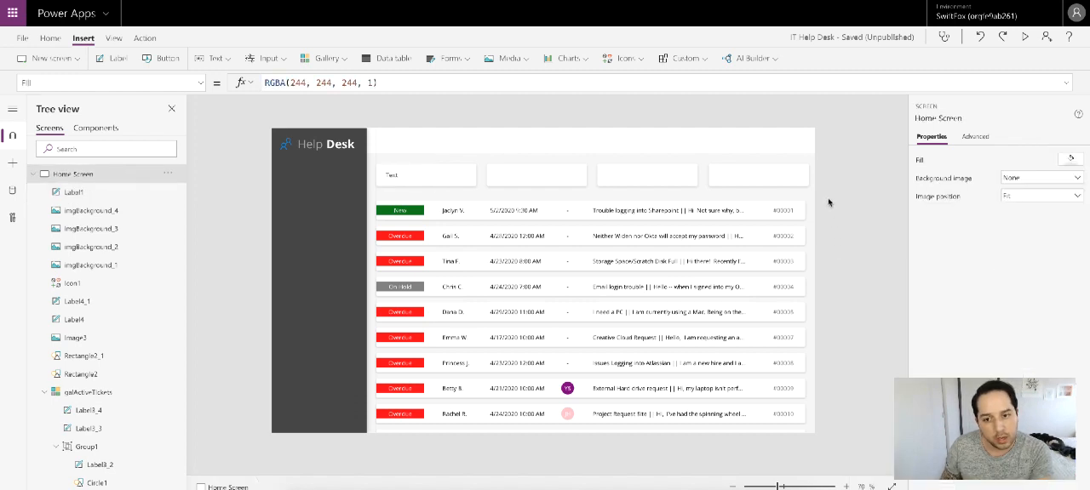
Step: Check the custom text color of the ticket number label in the gallery's first row
left_click(782, 211)
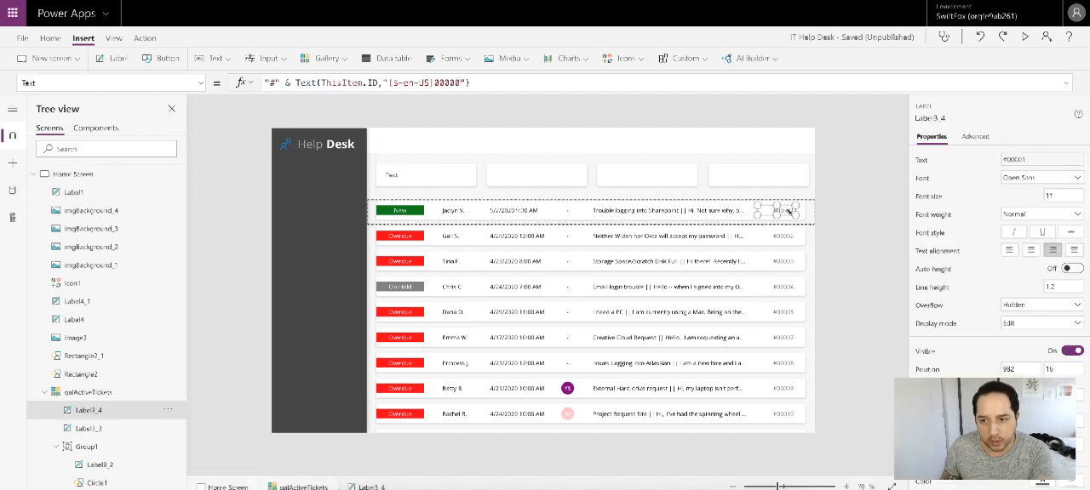
scroll(1078, 441, "down", 2)
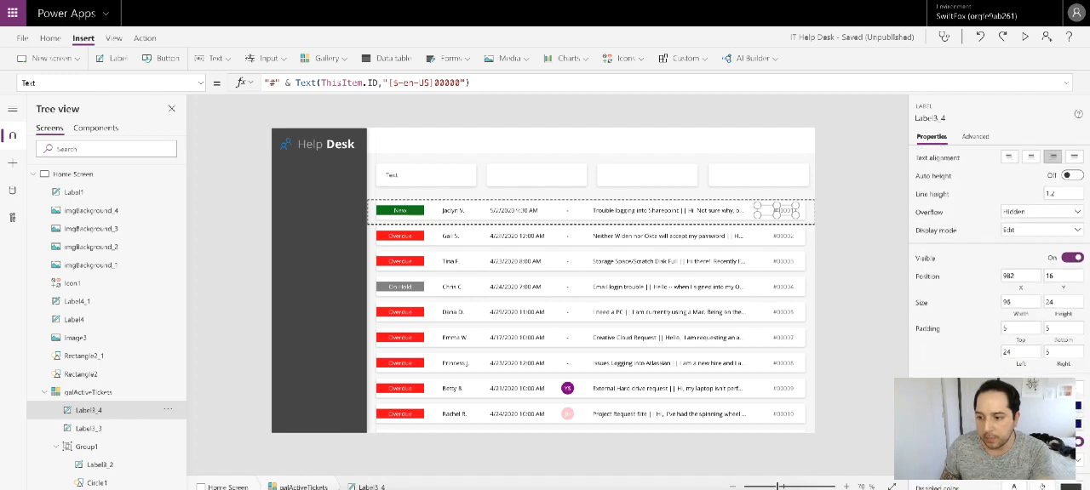
left_click(1042, 389)
left_click(910, 281)
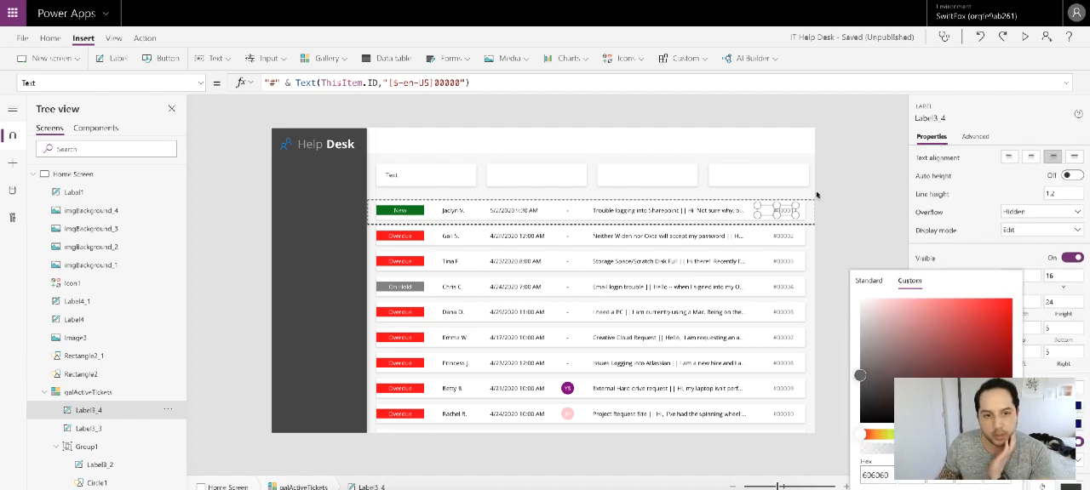
left_click(865, 197)
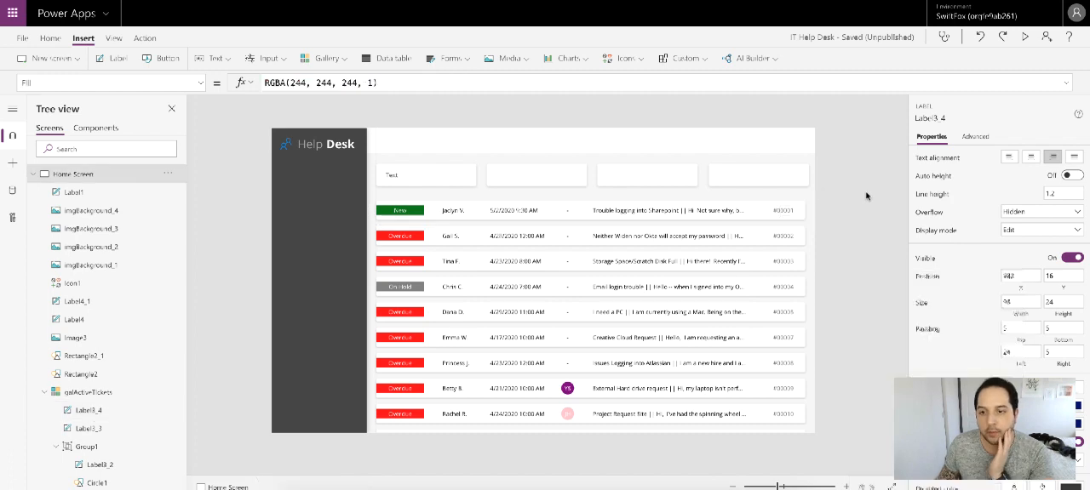
Step: Set the first card's label text to "Open Tickets"
left_click(397, 175)
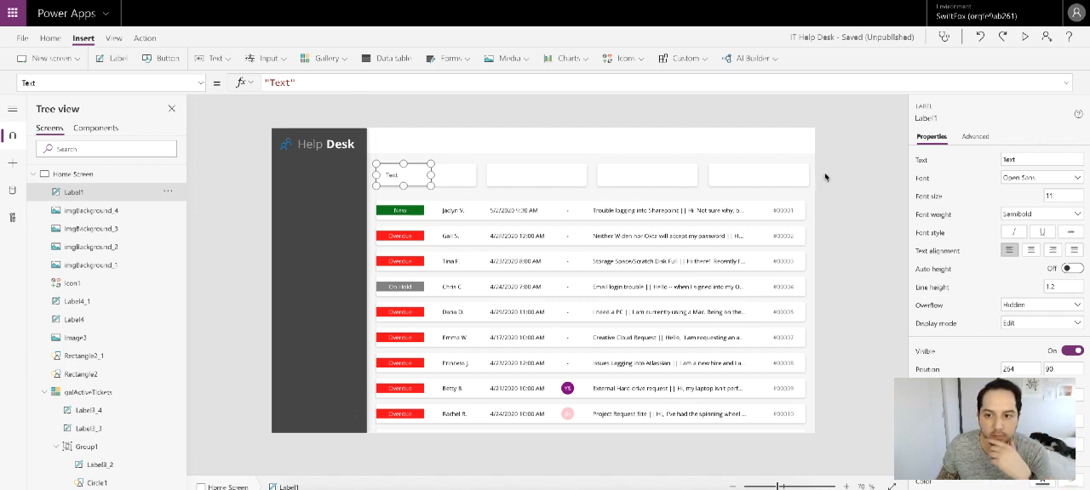
left_click(827, 178)
left_click(398, 175)
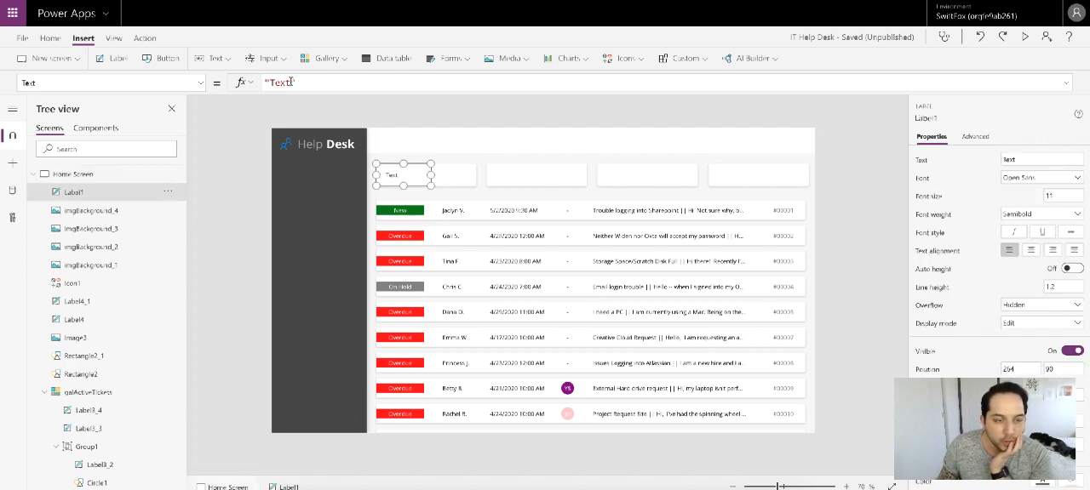
left_click_drag(292, 83, 271, 82)
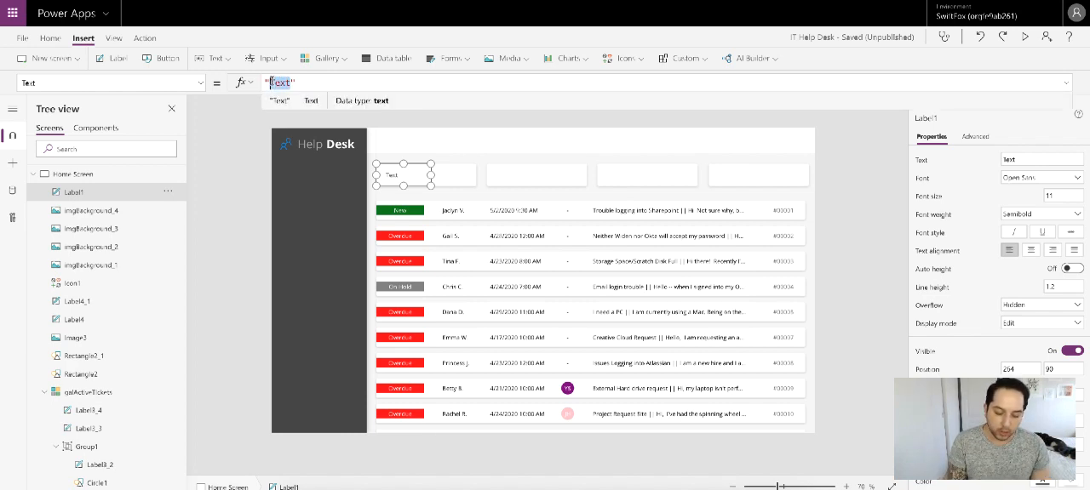
type("Open Tic")
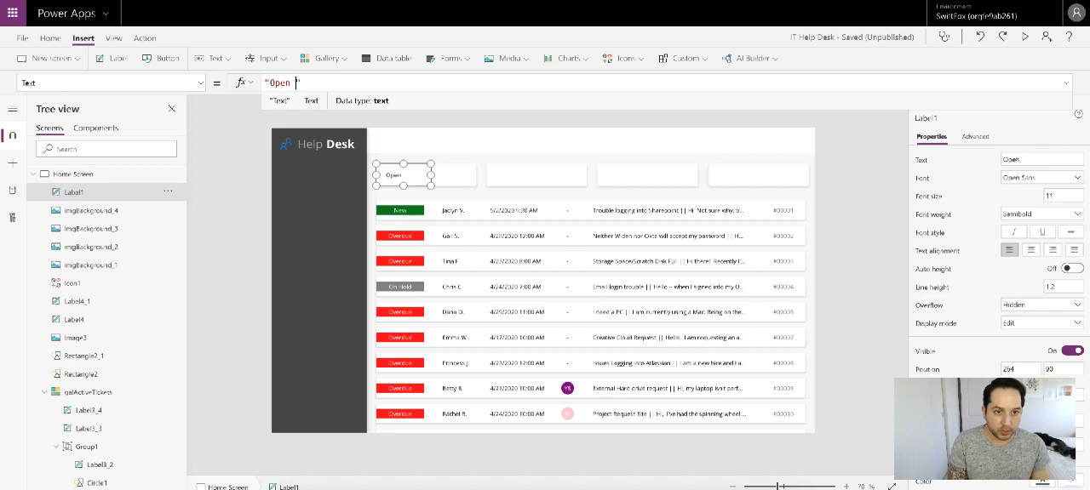
type("kets")
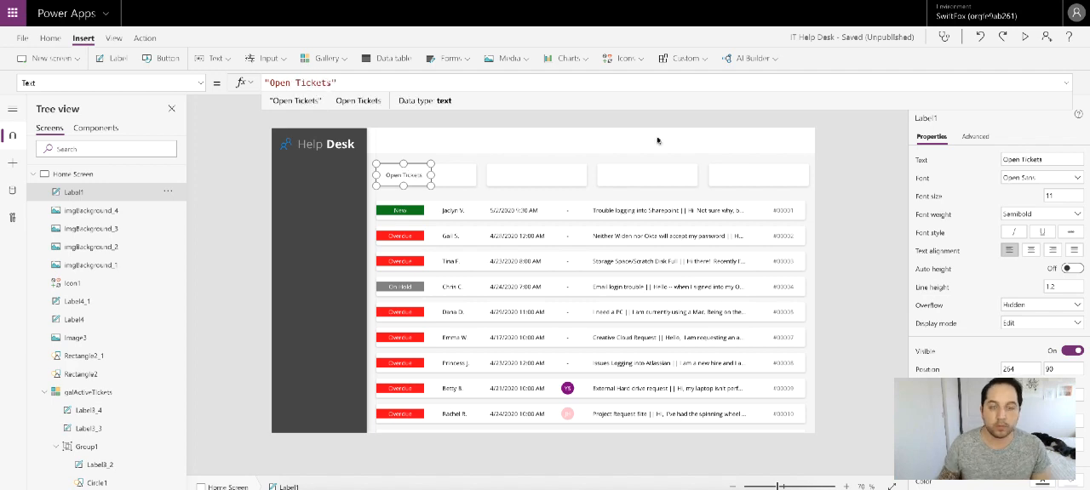
left_click(840, 152)
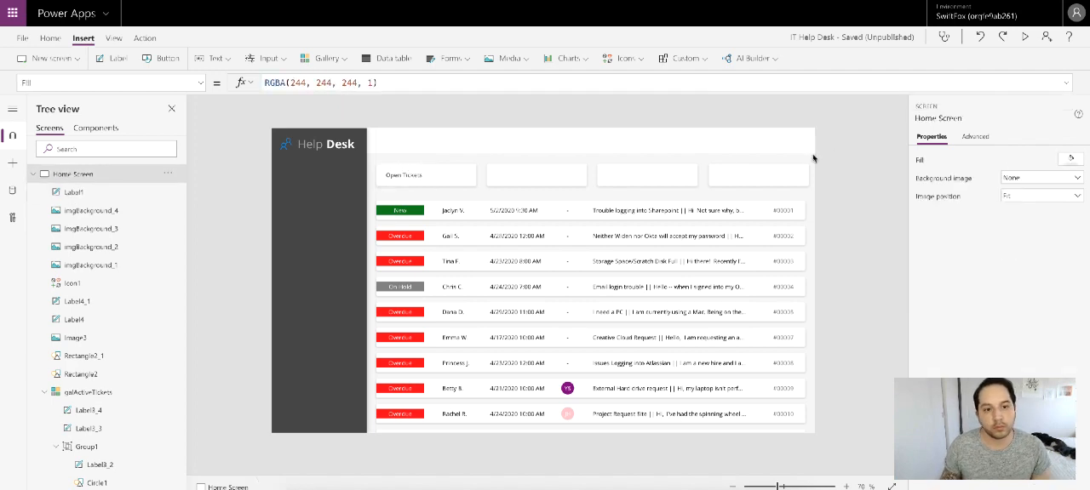
Step: Change the Open Tickets label's font weight to Normal
left_click(405, 176)
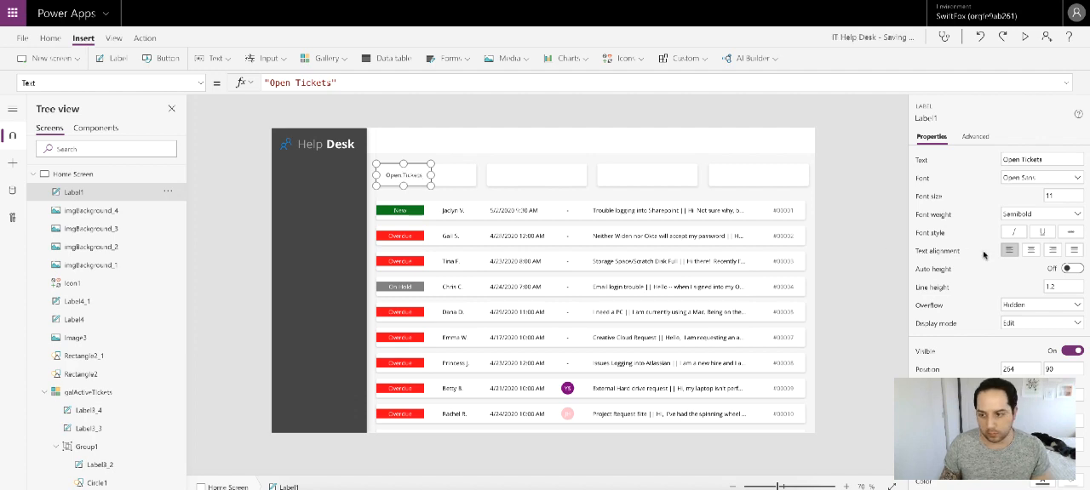
left_click(1032, 220)
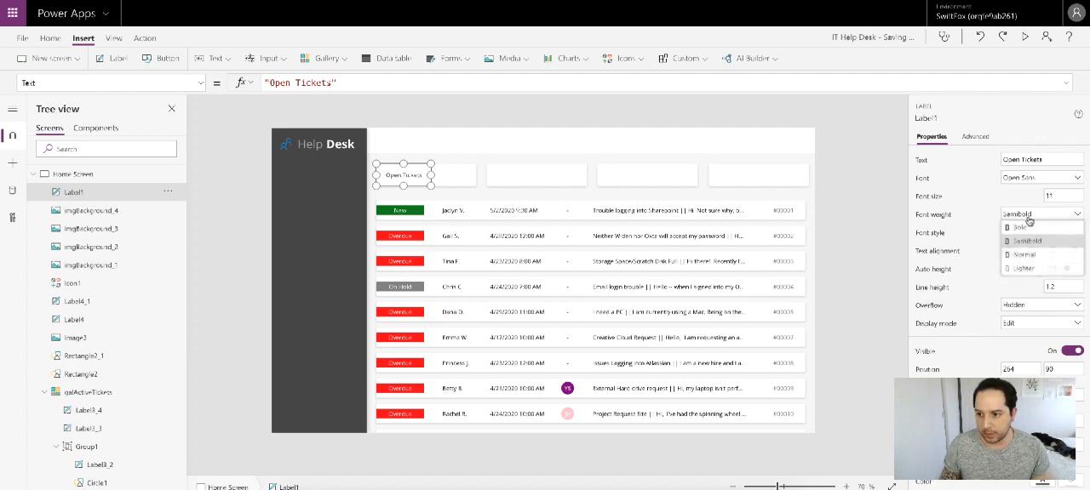
left_click(1027, 257)
left_click(865, 220)
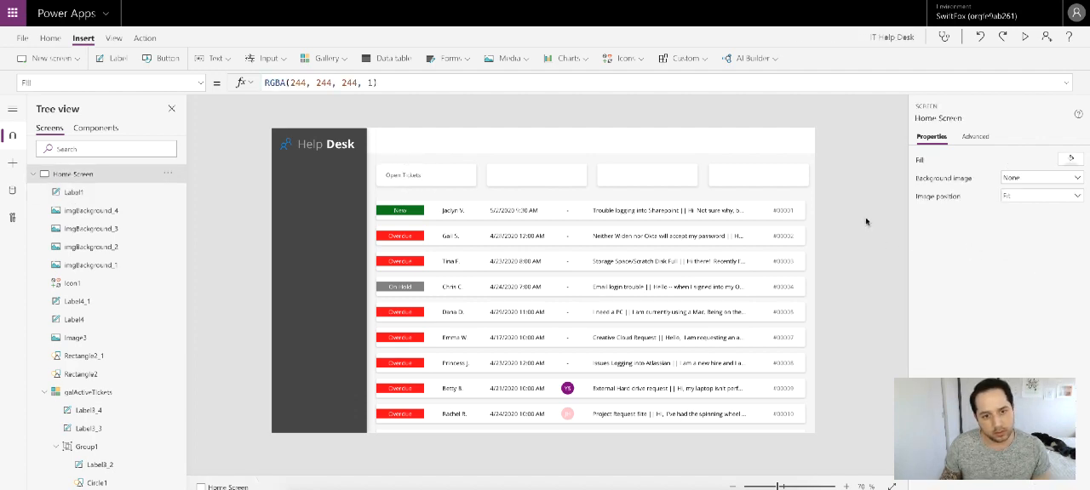
Step: Duplicate the Open Tickets label and place the copy beside it in the first card at position 401, 90
left_click(405, 176)
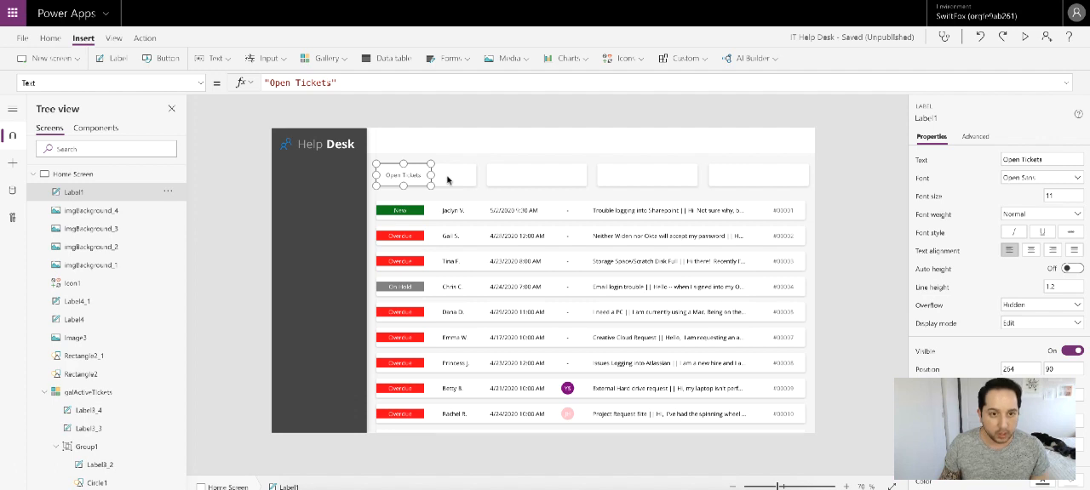
key("ctrl+v")
left_click_drag(309, 150, 477, 174)
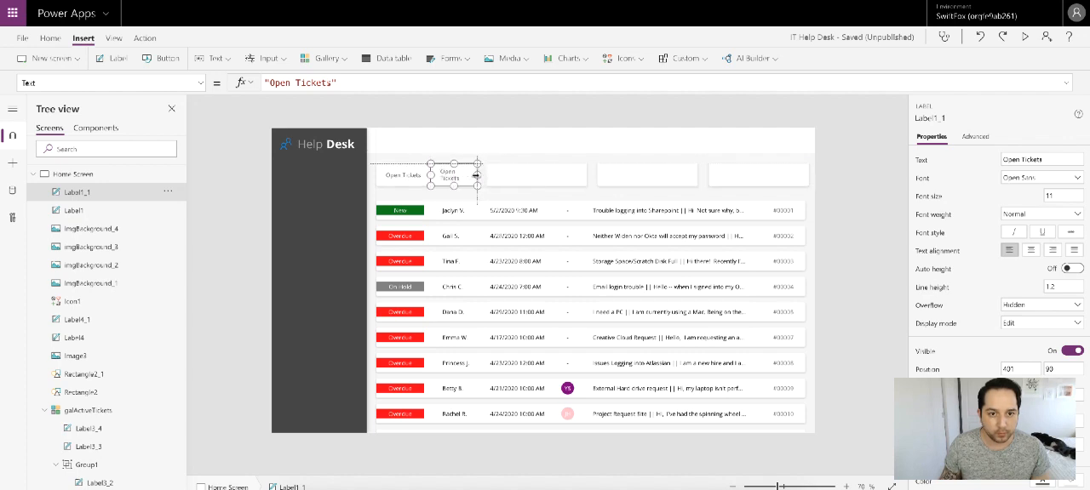
Step: Set the duplicated label's text formula to CountRows(colActiveHelpTickets)
triple_click(357, 78)
type("Count")
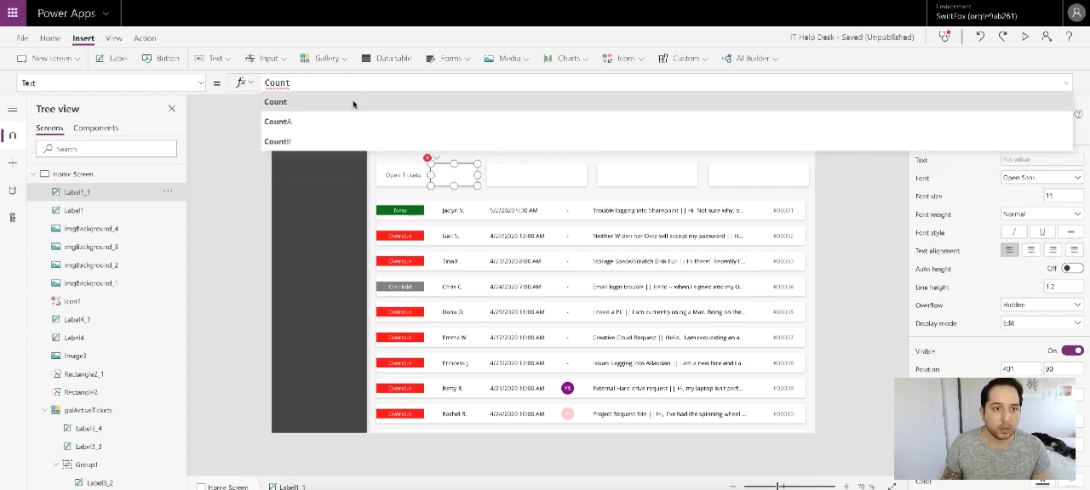
type("Rows(")
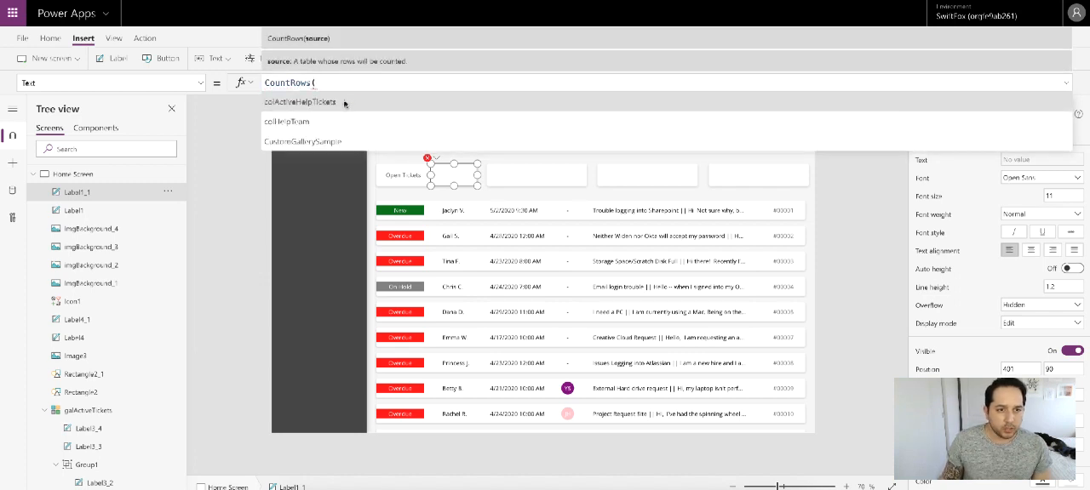
left_click(340, 101)
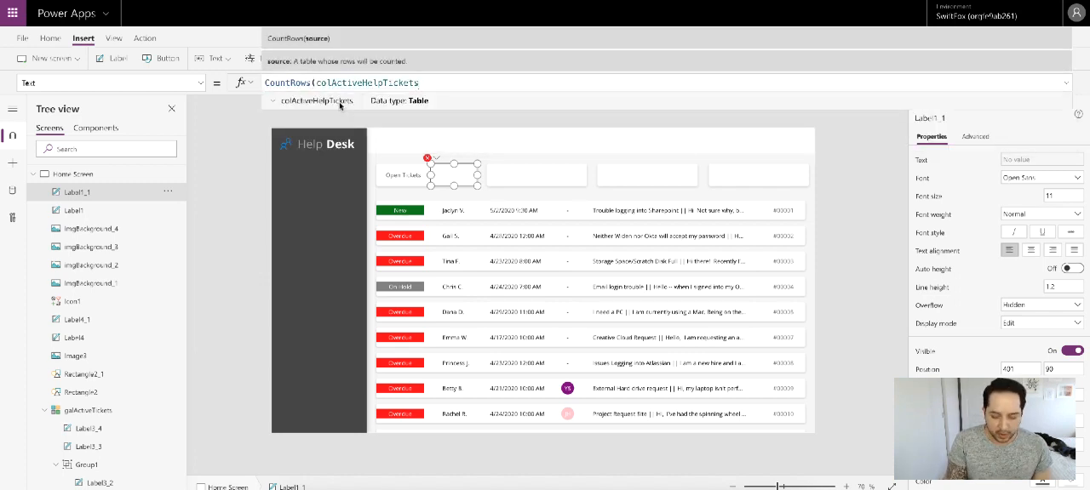
type(")")
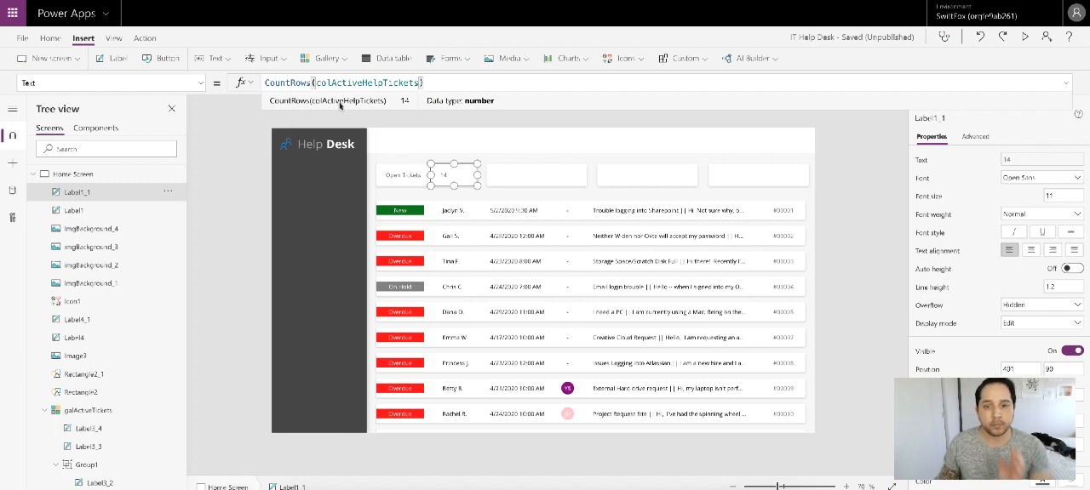
Step: Reduce the count label's left padding and right-align its text
left_click(962, 404)
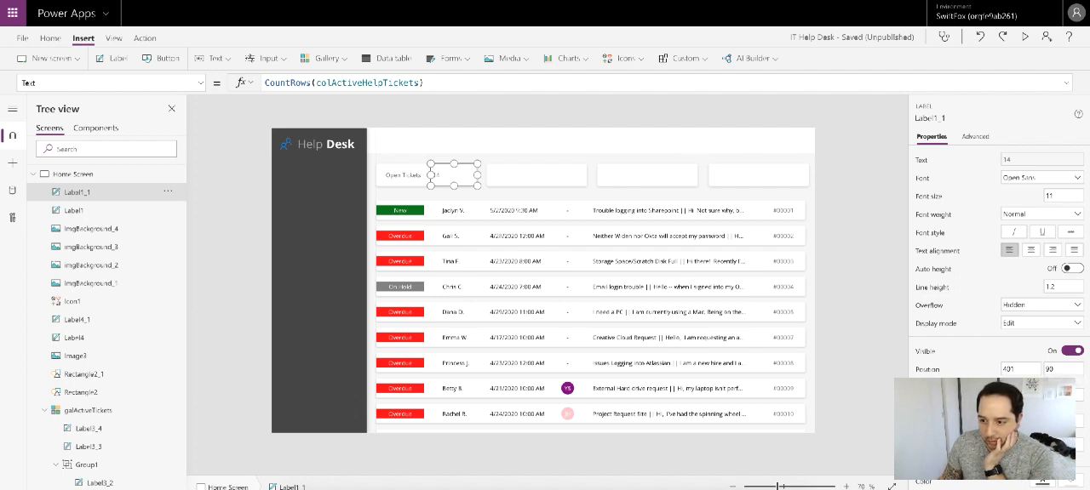
left_click(1030, 252)
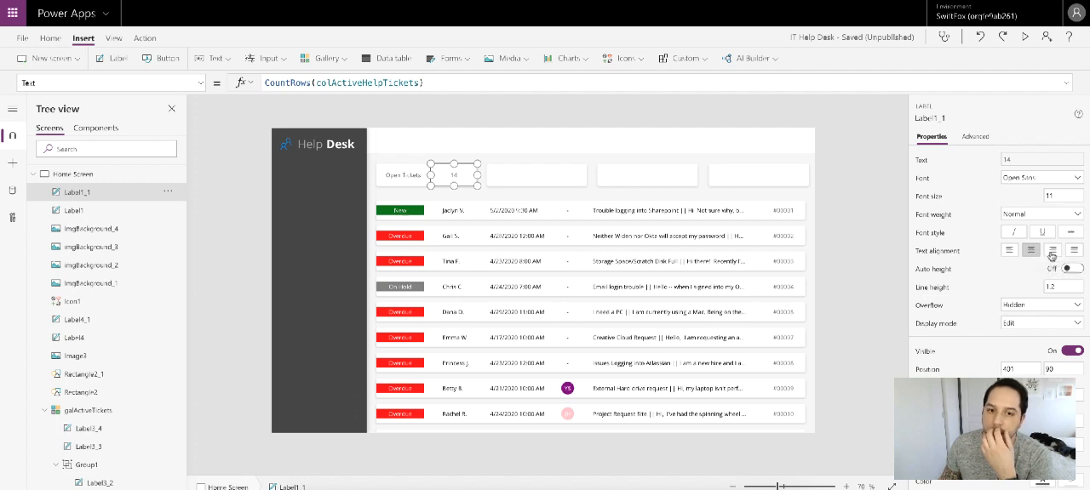
left_click(1051, 253)
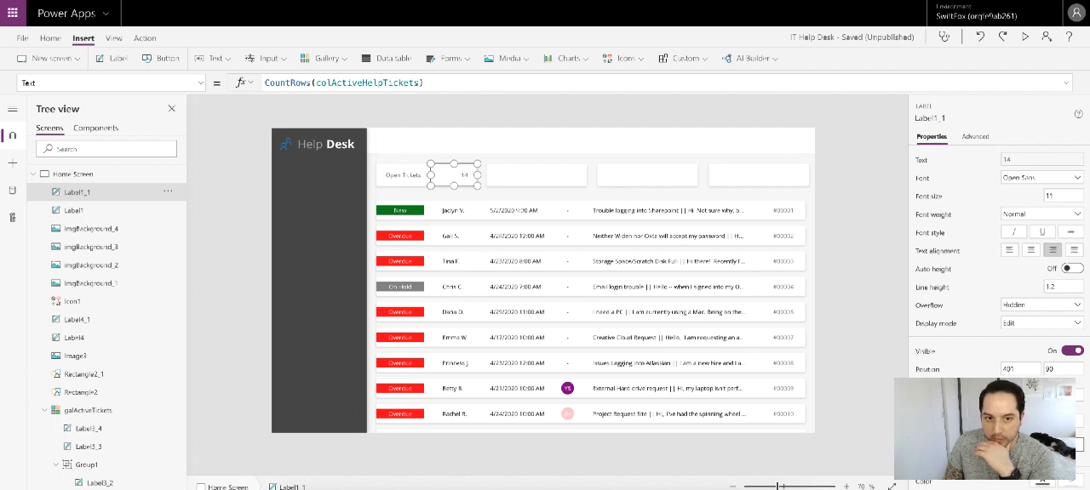
Step: Set the count label's font size to 24
left_click(1060, 195)
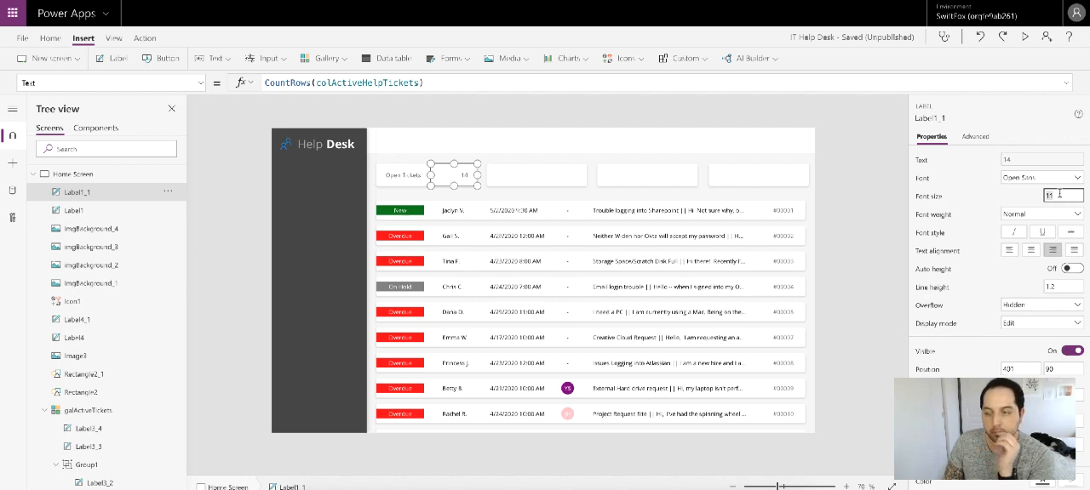
type("28")
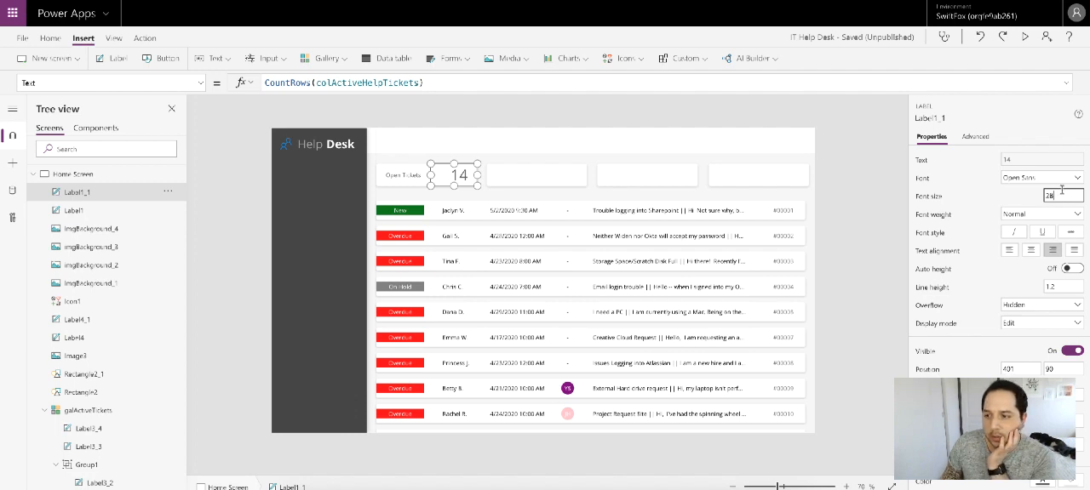
key("BackSpace")
type("4")
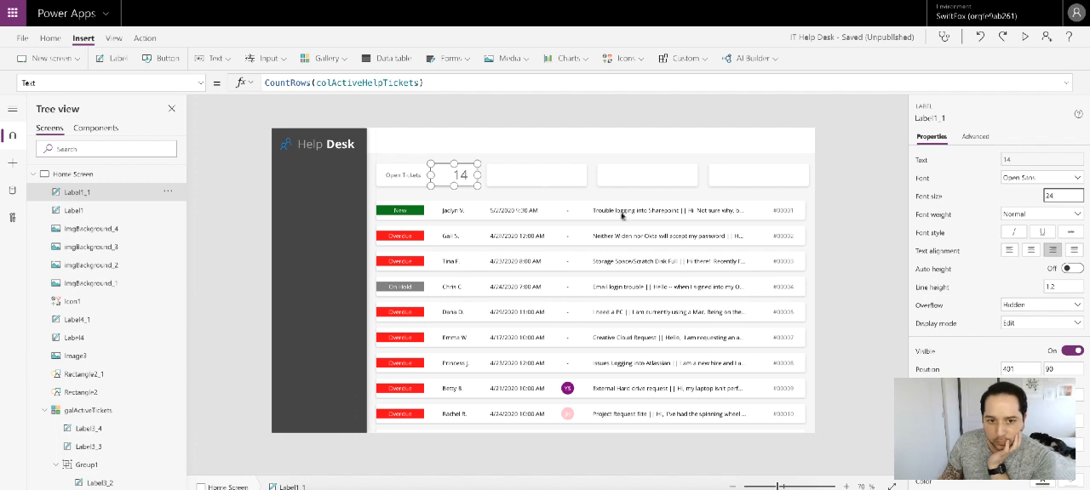
Step: Try raising the count label to a Y position of 88
left_click(477, 175)
left_click_drag(477, 175, 477, 175)
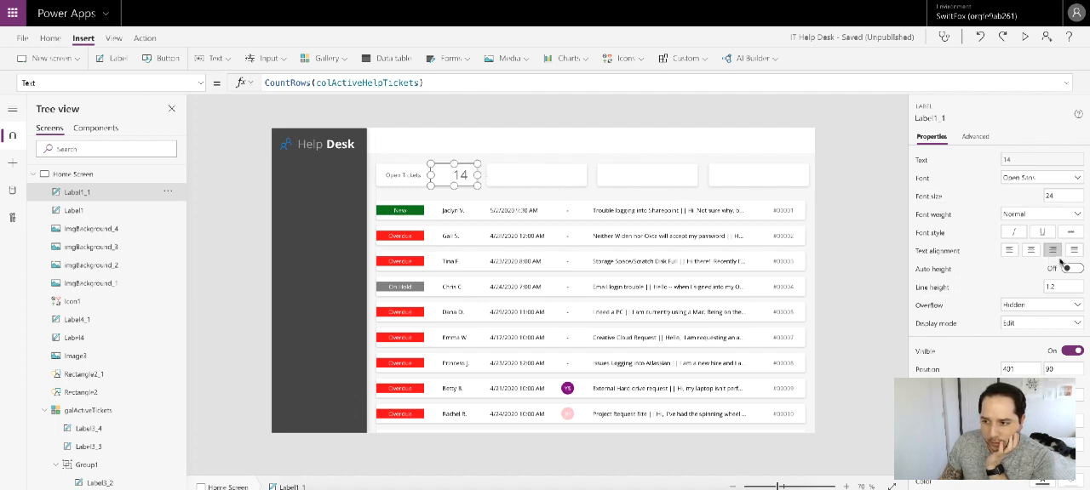
left_click(1060, 370)
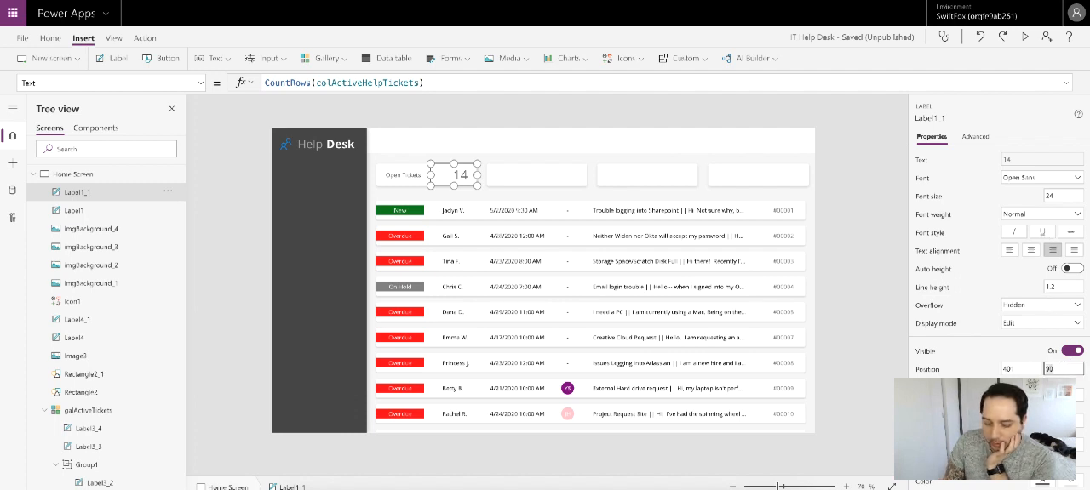
key("Down")
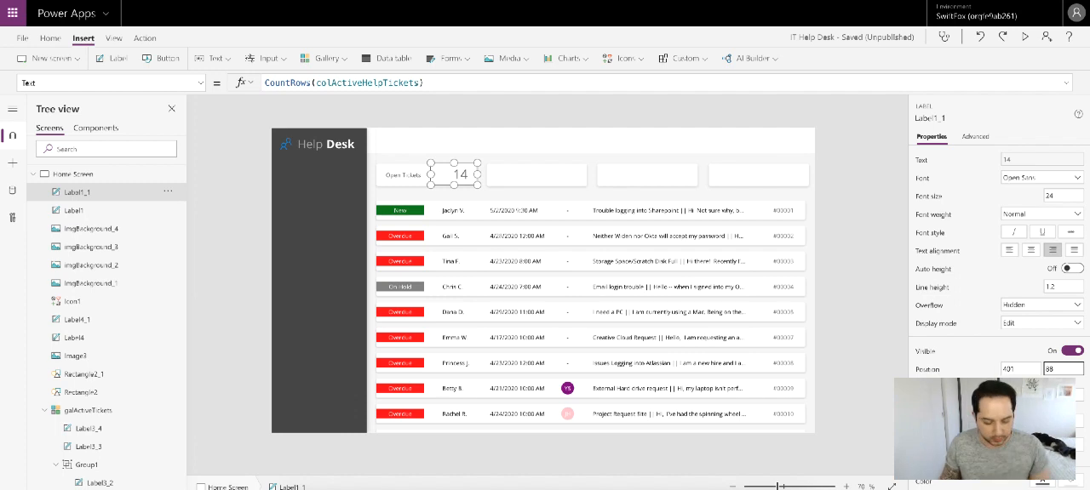
Step: Shift the count label to X position 398, and pull its left edge in to X 401 for a width of 114
left_click(1028, 369)
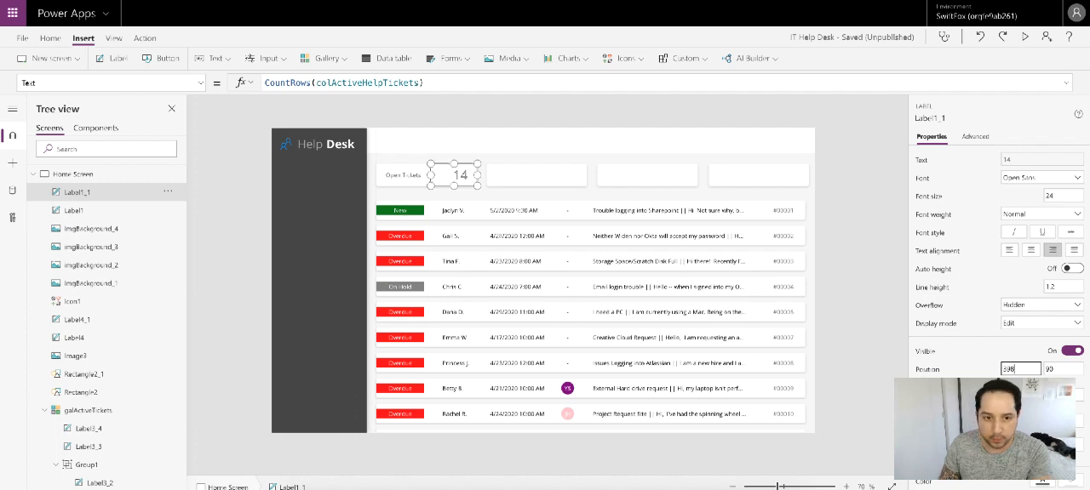
left_click(862, 304)
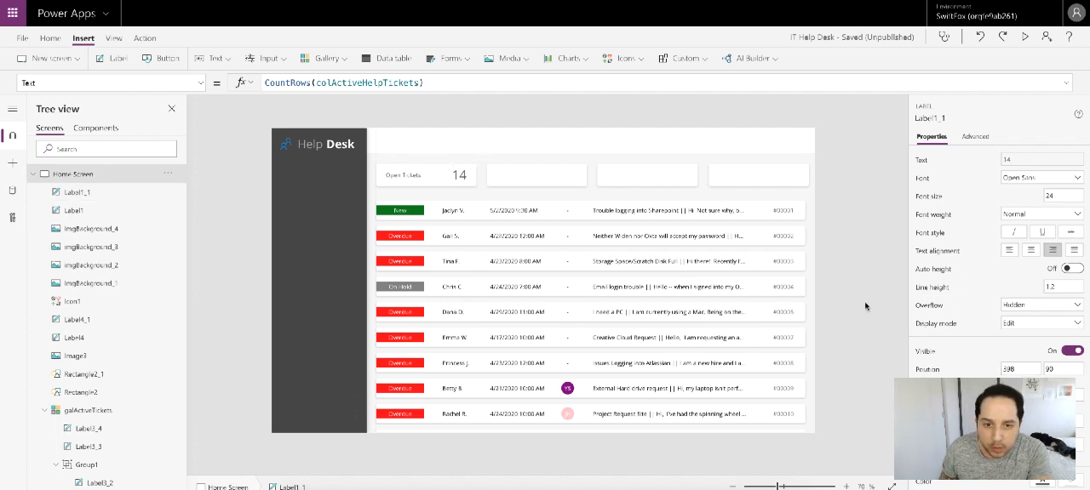
left_click(447, 174)
left_click_drag(429, 174, 432, 175)
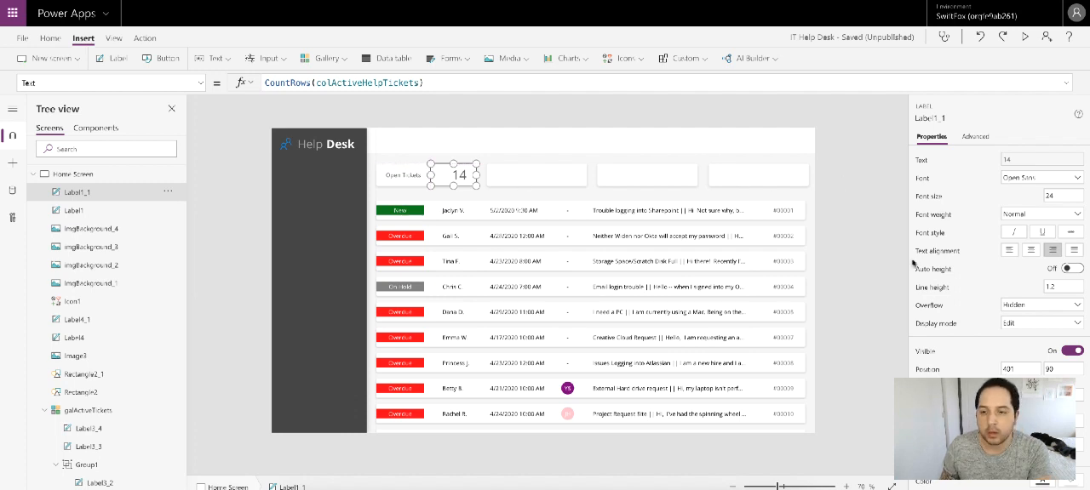
Step: Give the count label a Bold font weight and black text color
left_click(1032, 219)
left_click(1026, 228)
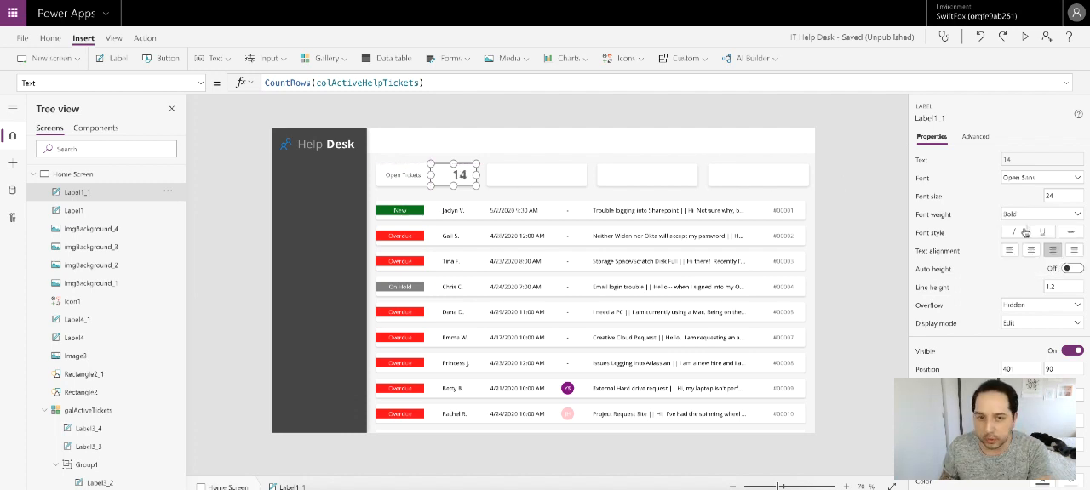
scroll(997, 256, "down", 1)
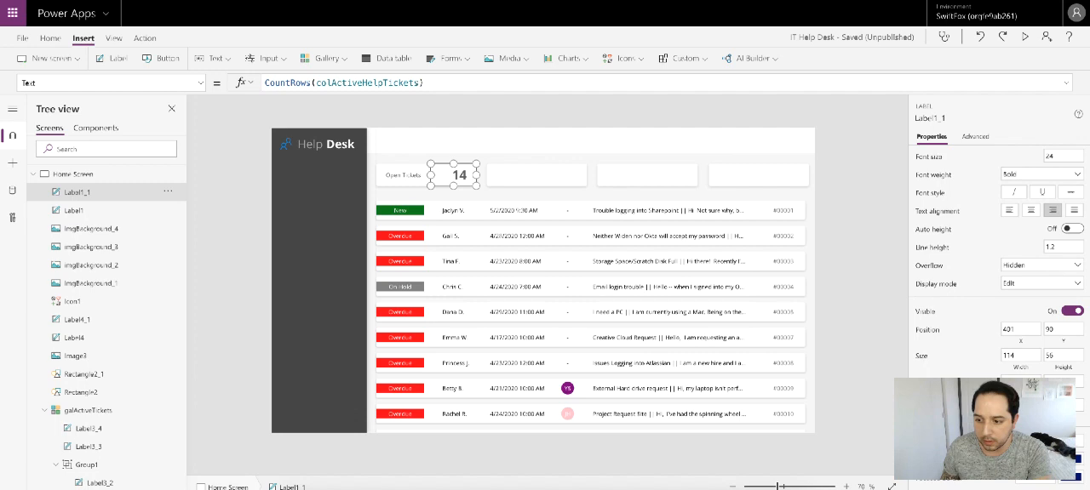
left_click(1021, 440)
left_click(884, 452)
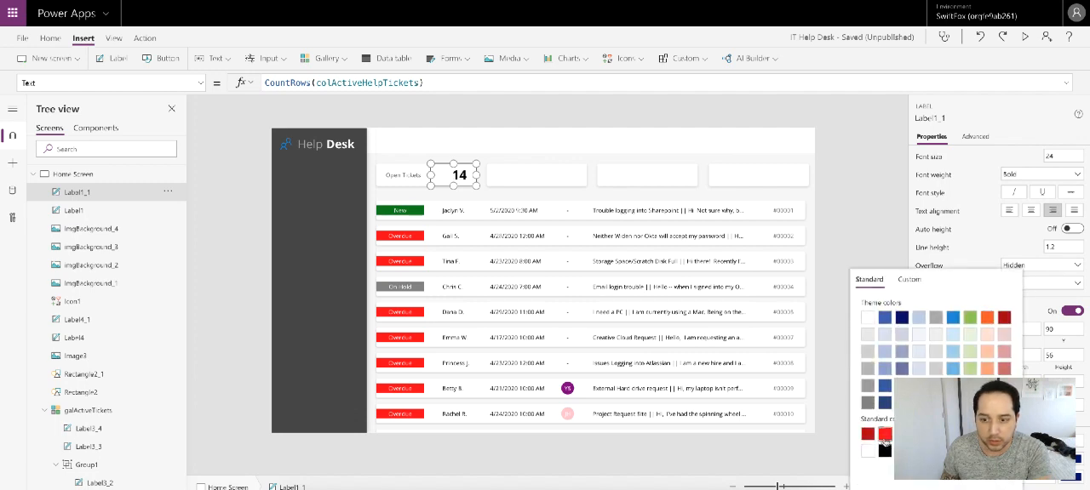
left_click(876, 172)
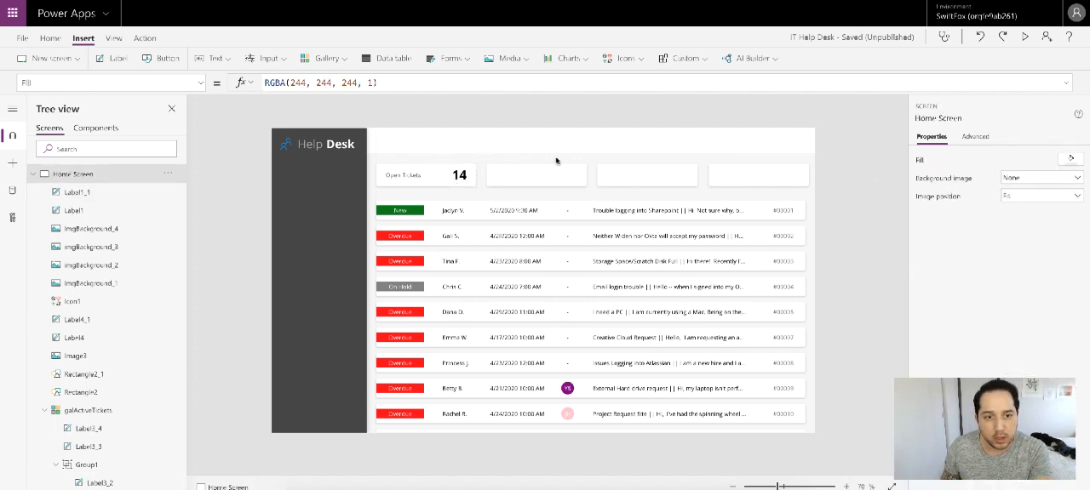
Step: Turn on visibility for the guide rectangle Rectangle2_1 along the Home Screen's right margin
left_click(811, 207)
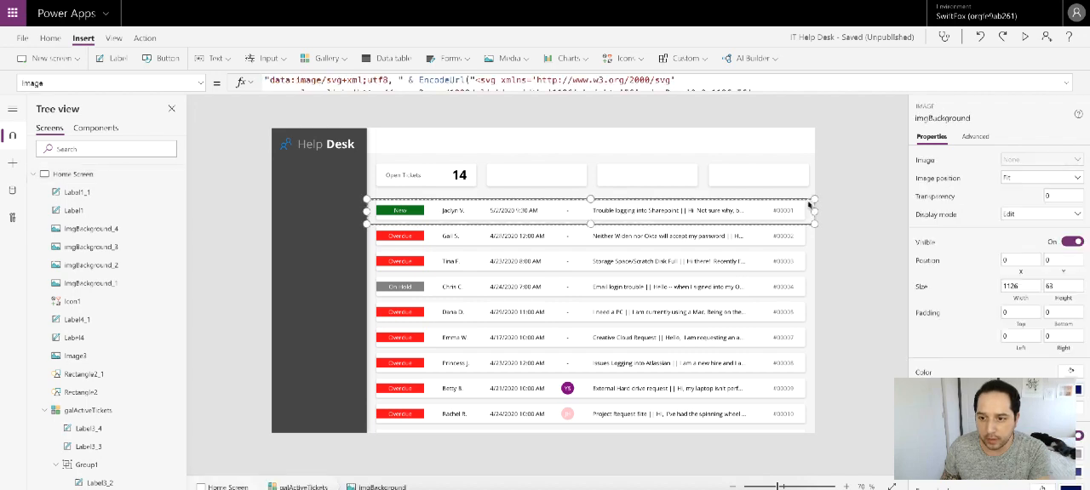
left_click(809, 190)
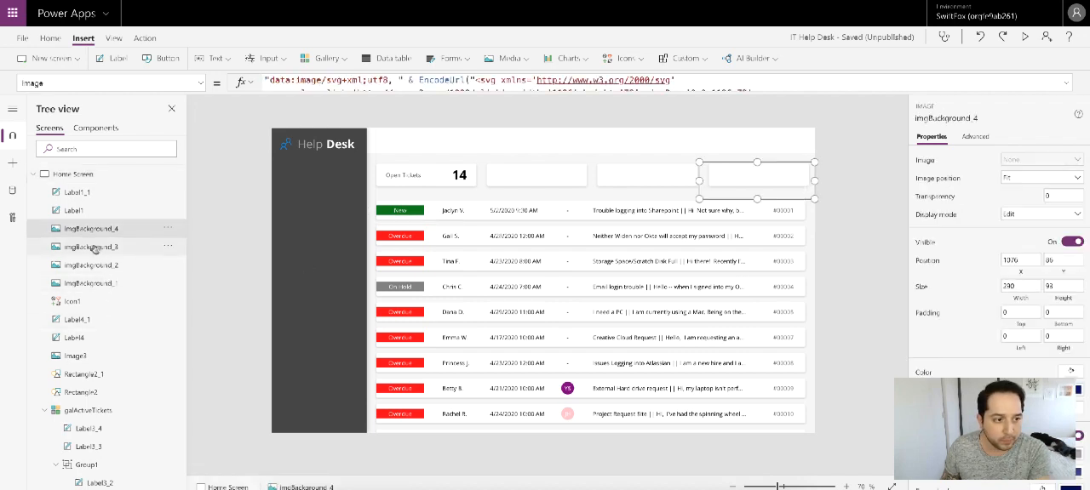
left_click(110, 380)
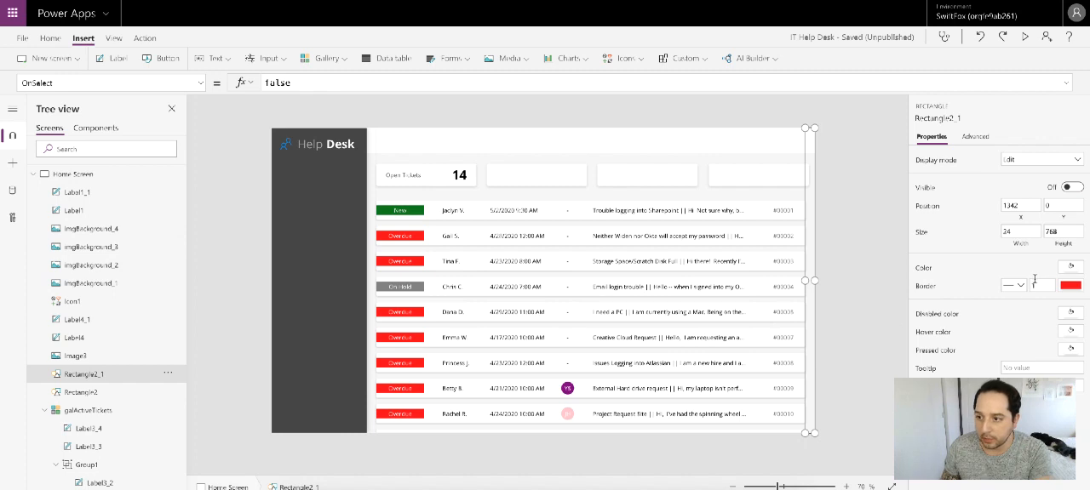
left_click(1070, 187)
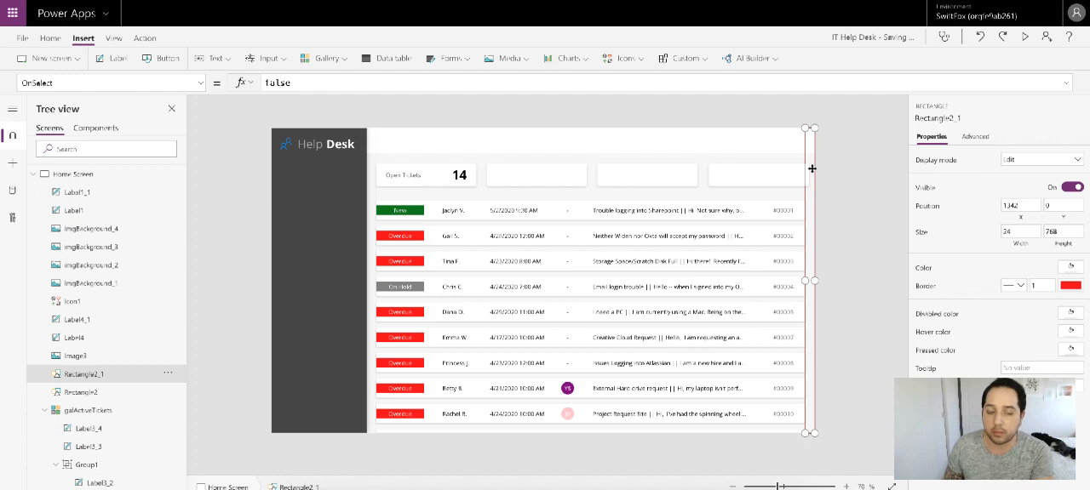
Step: Try moving guide rectangle Rectangle2_1 to X 494 at the first card's right edge, and undo the move
left_click_drag(811, 169, 475, 158)
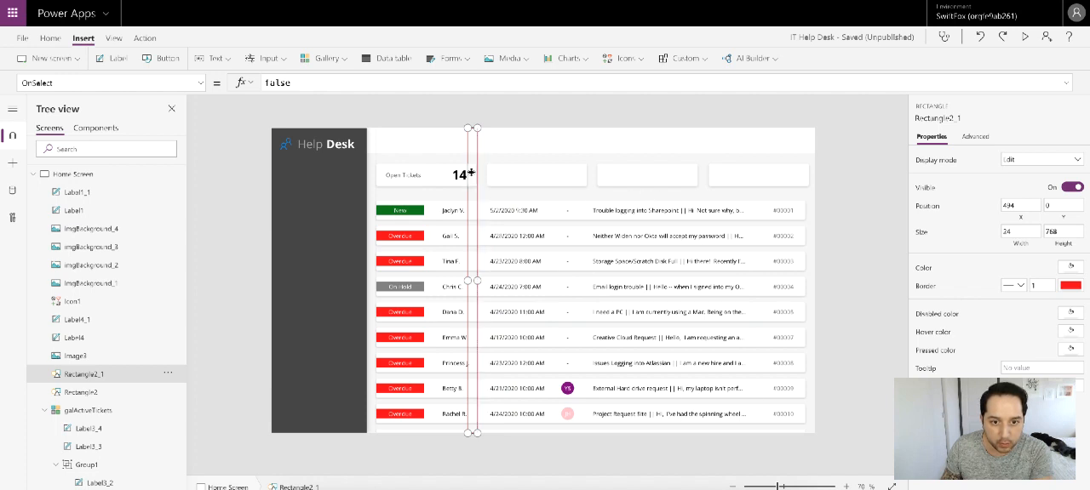
key("ctrl+z")
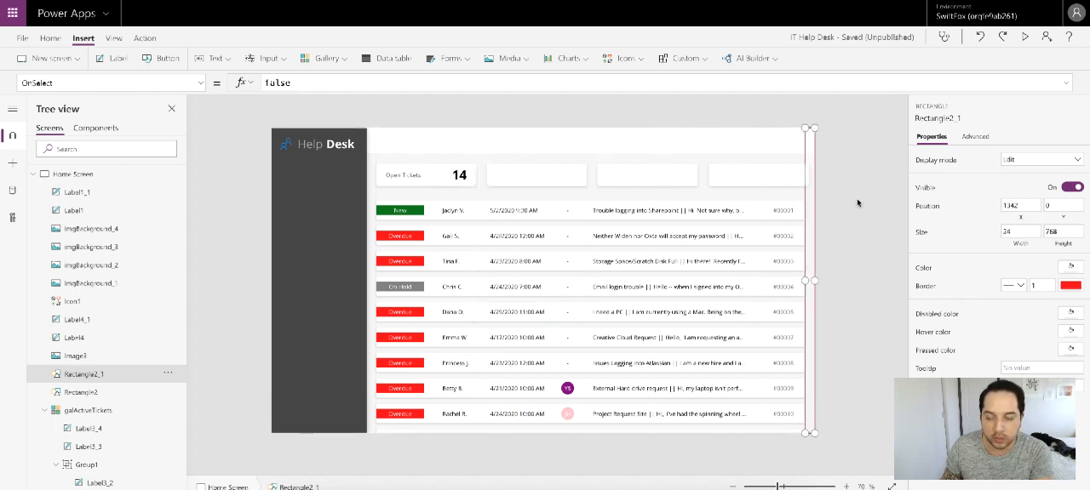
left_click(856, 194)
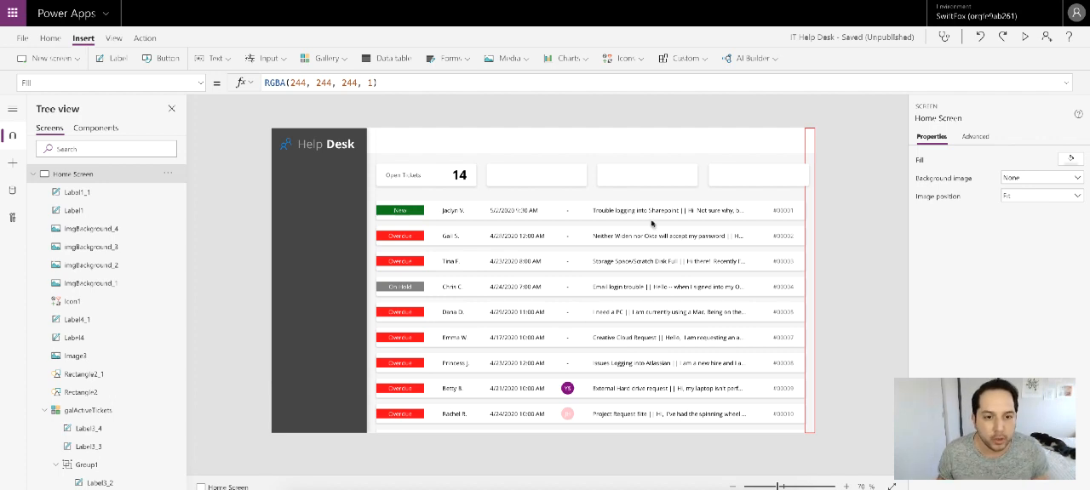
Step: Duplicate the first card's Open Tickets label and count label, and place the copies on the second card at Y 90
left_click(413, 179)
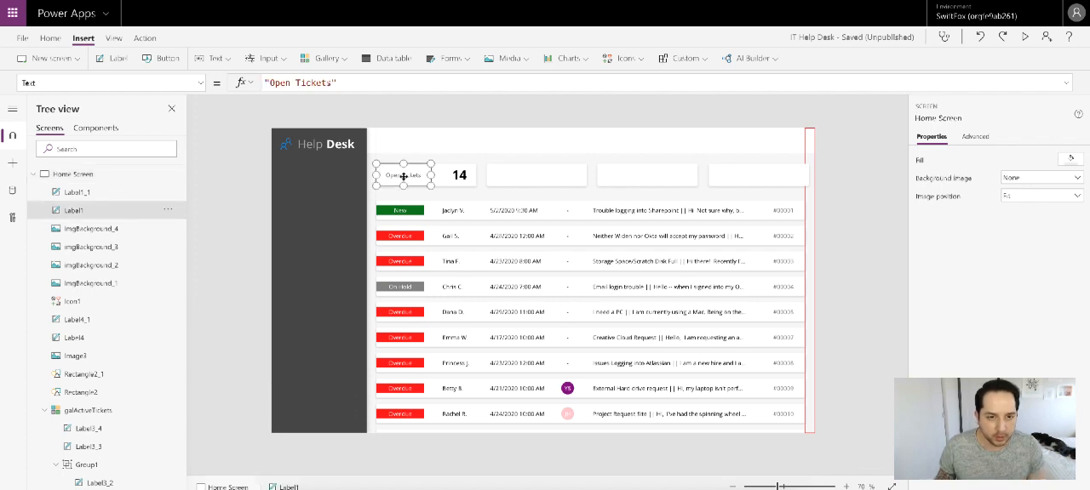
left_click(458, 175, "shift")
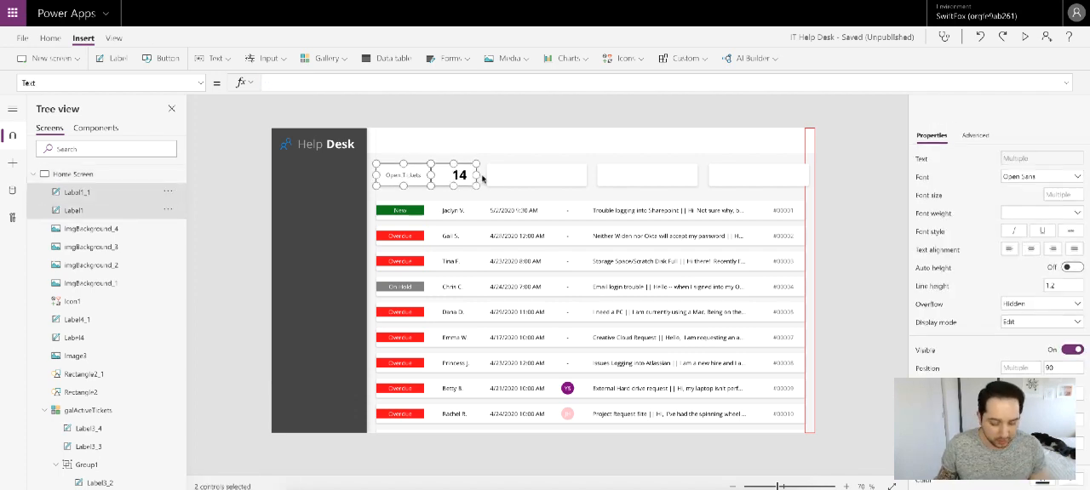
key("ctrl+c")
key("ctrl+v")
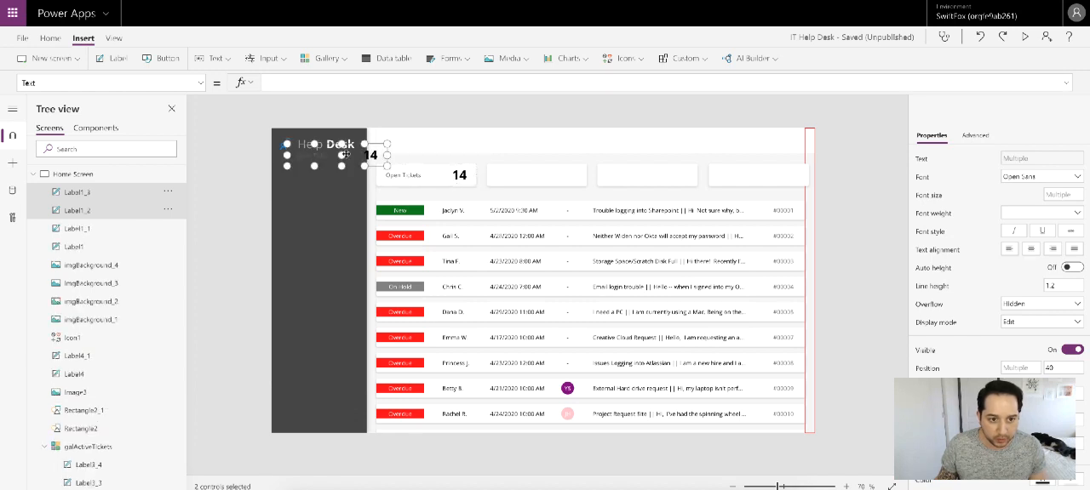
left_click_drag(346, 155, 549, 175)
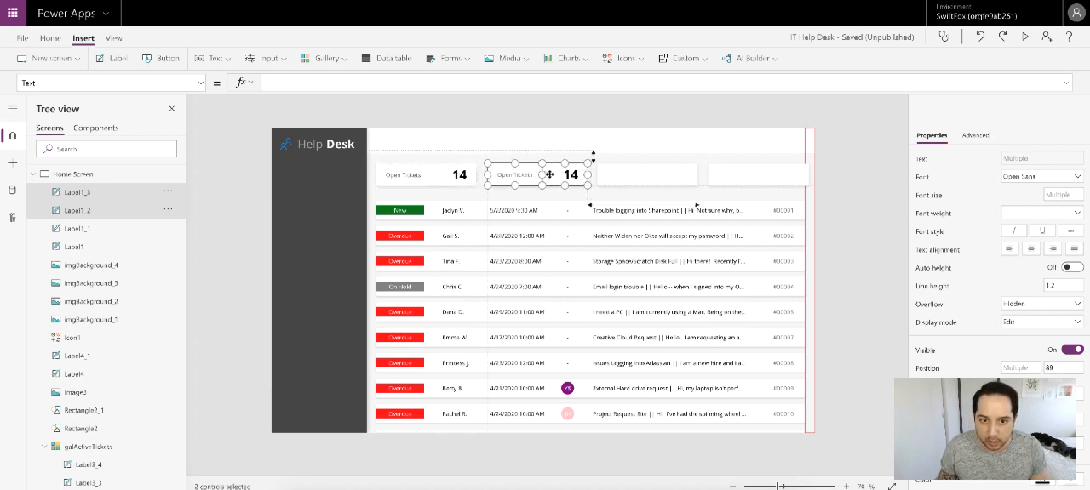
left_click_drag(549, 174, 548, 174)
left_click(865, 223)
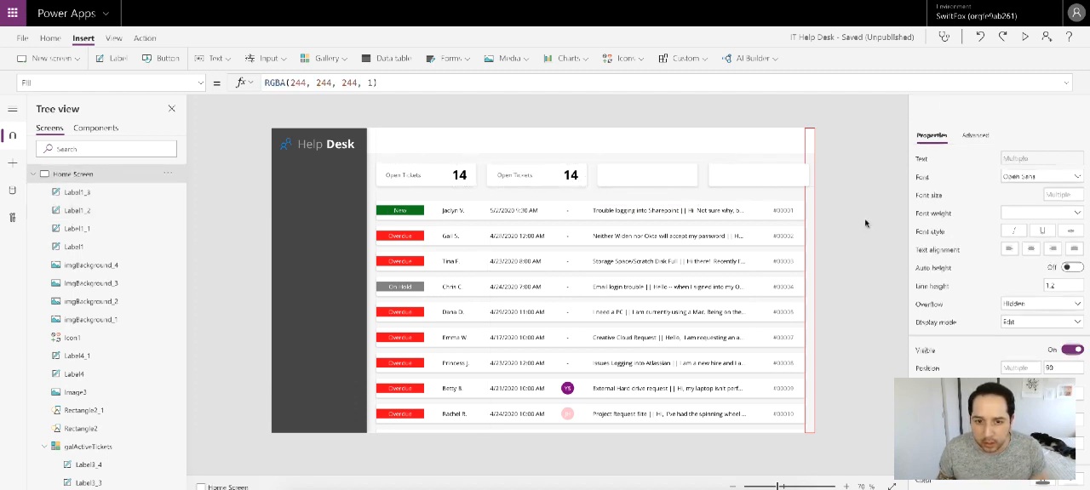
Step: Change the second card's caption text to "Assigned to Me"
left_click(517, 176)
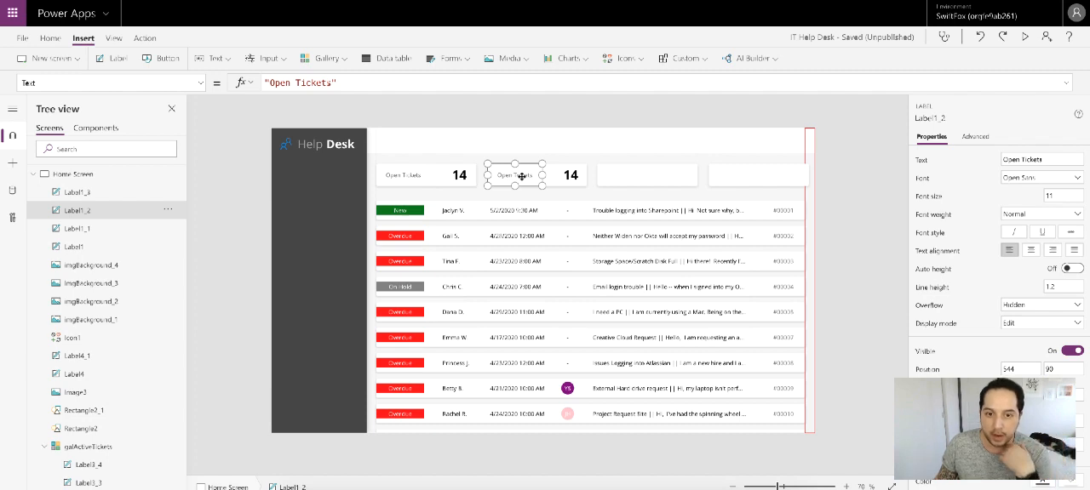
double_click(522, 176)
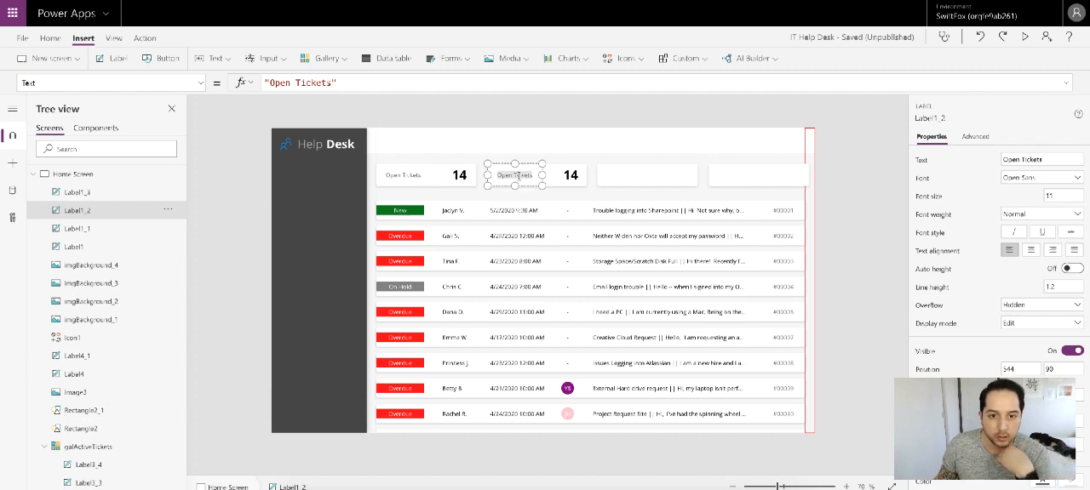
left_click(518, 176)
double_click(502, 175)
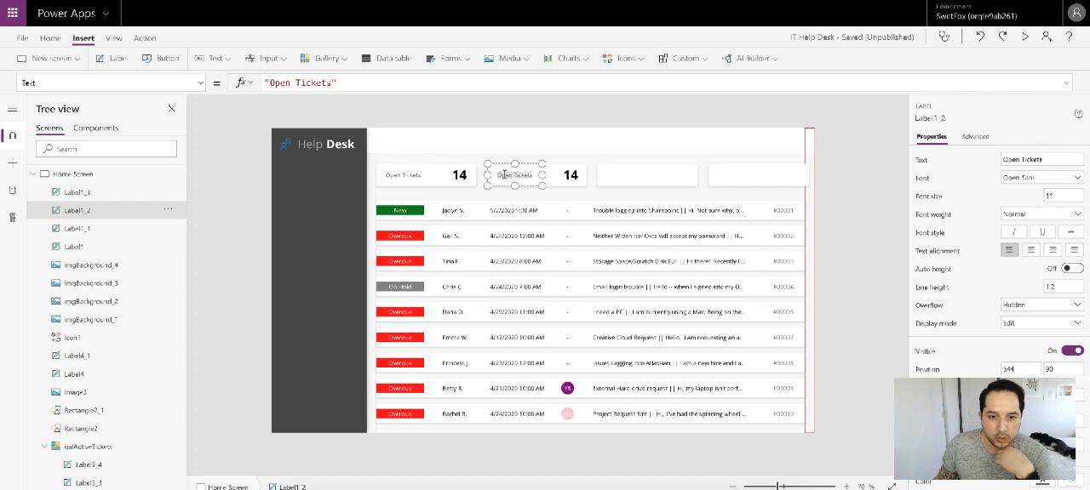
key("BackSpace")
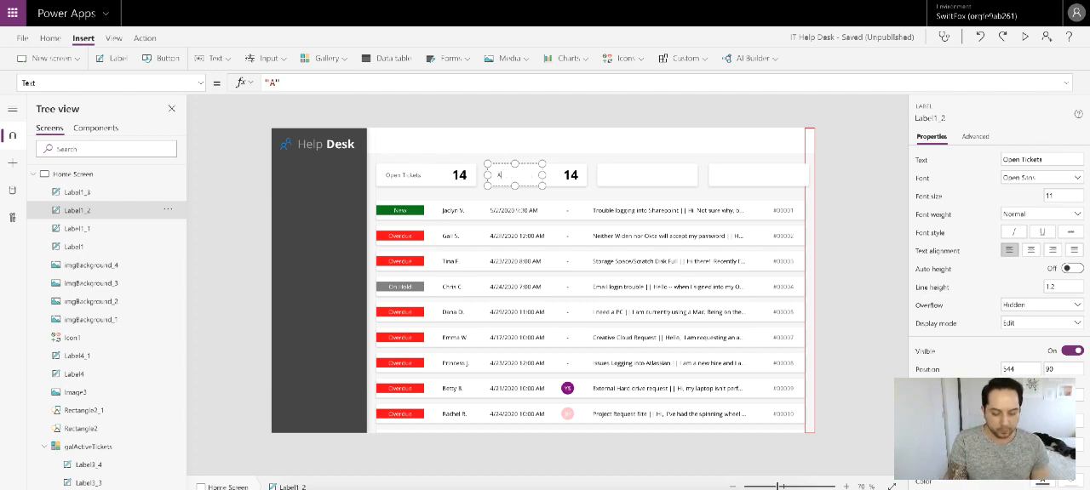
type("Assigned to Me")
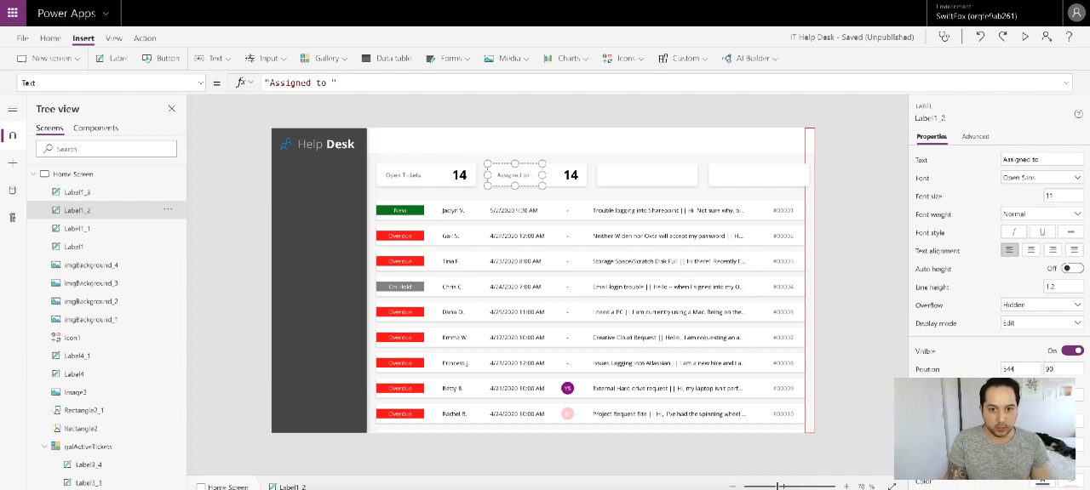
left_click(860, 172)
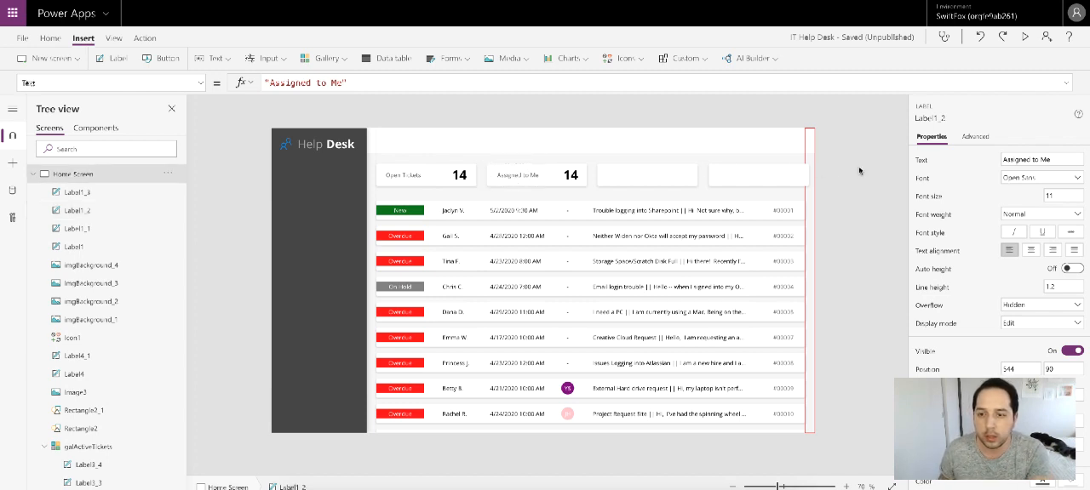
Step: Set the second card's count formula to CountRows(Filter(colActiveHelpTickets,AssignedEmail = User().Email))
left_click(574, 177)
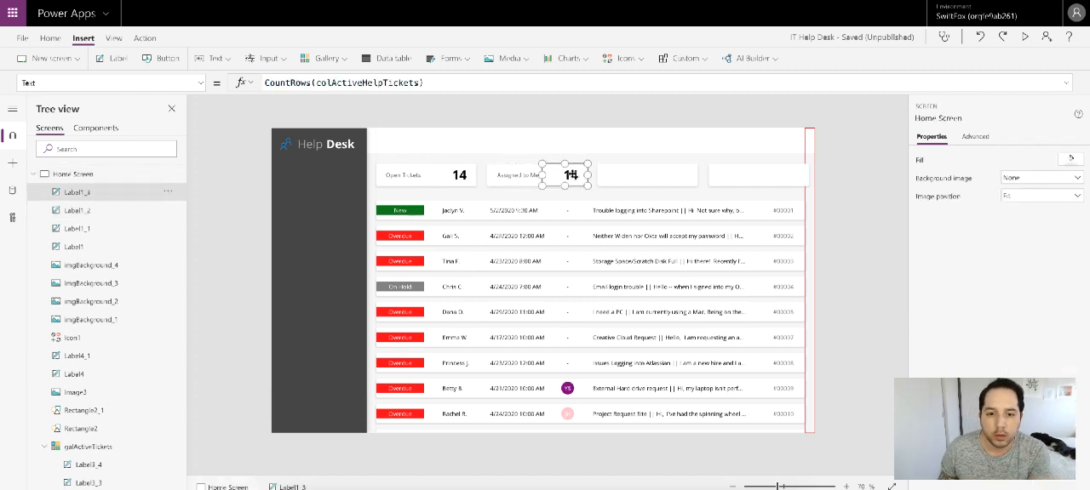
double_click(320, 83)
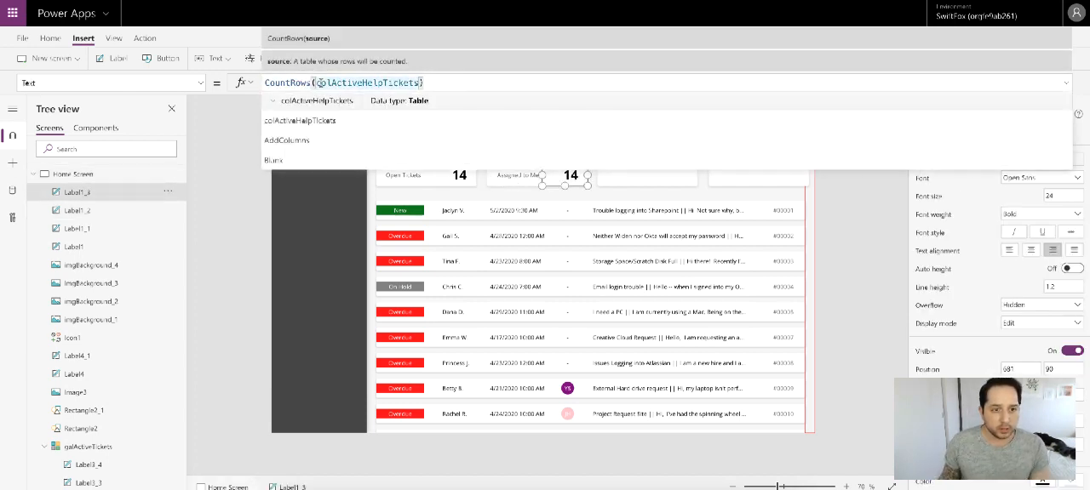
type("Filter(")
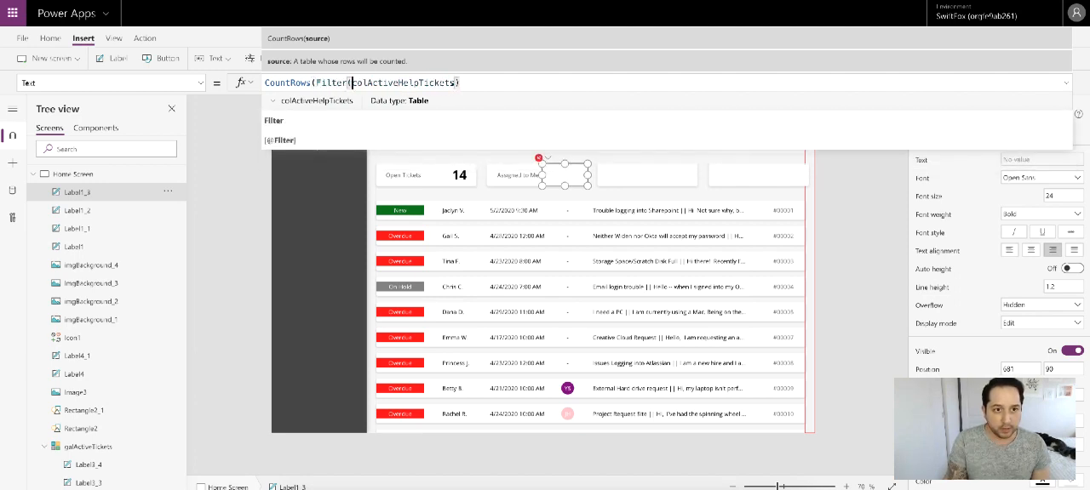
left_click(464, 83)
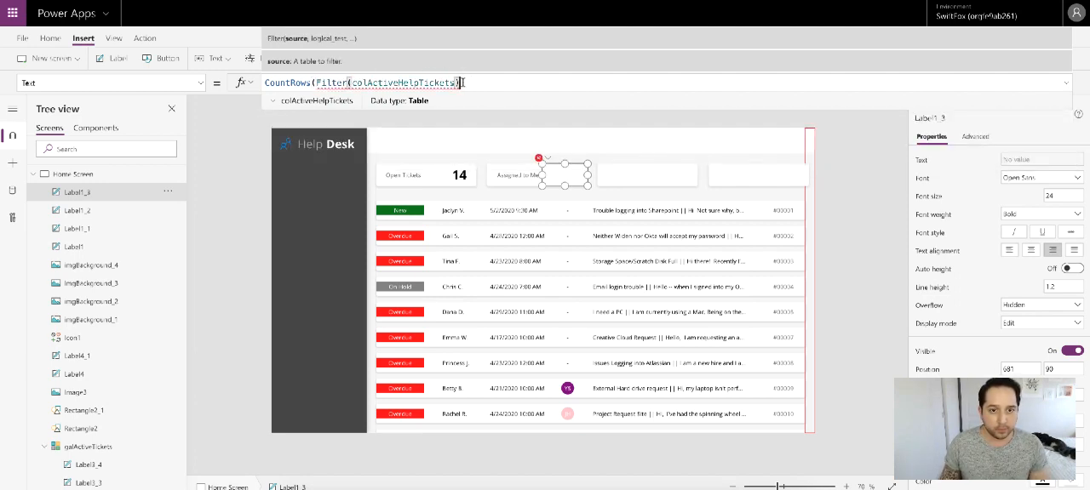
key("BackSpace")
type(",")
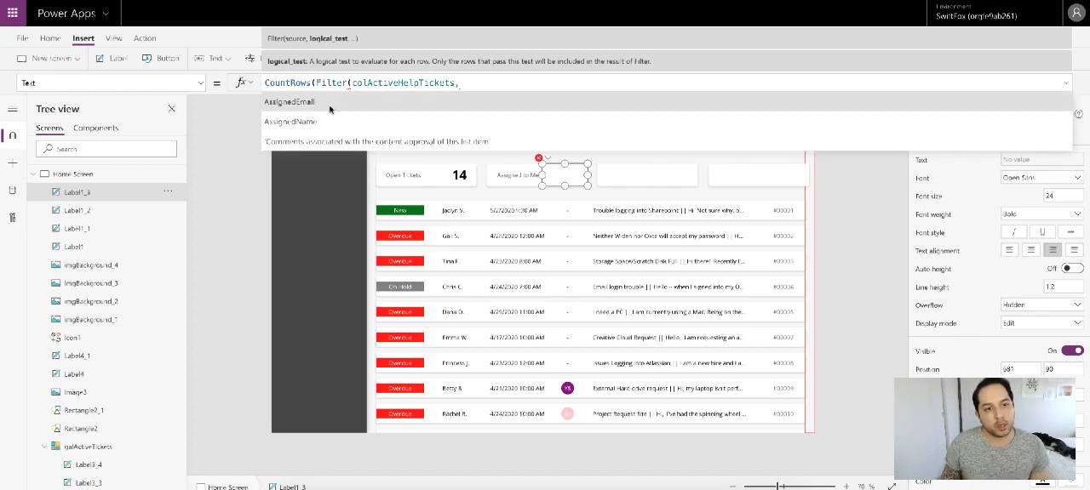
left_click(342, 107)
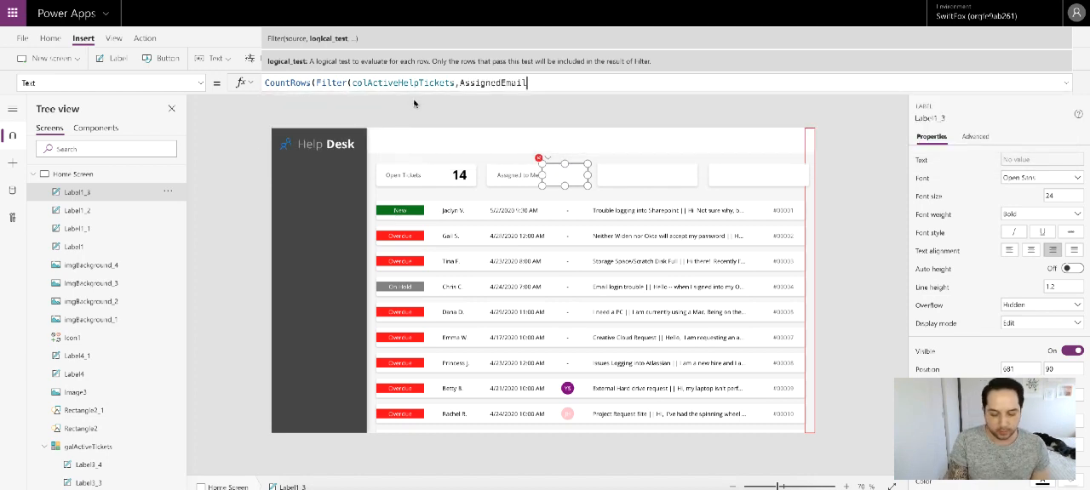
type("= User")
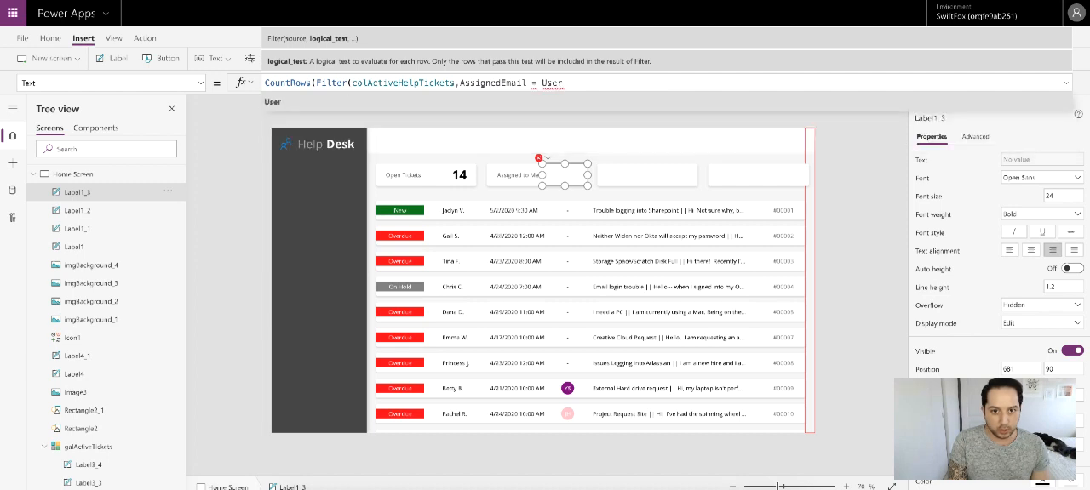
type("()")
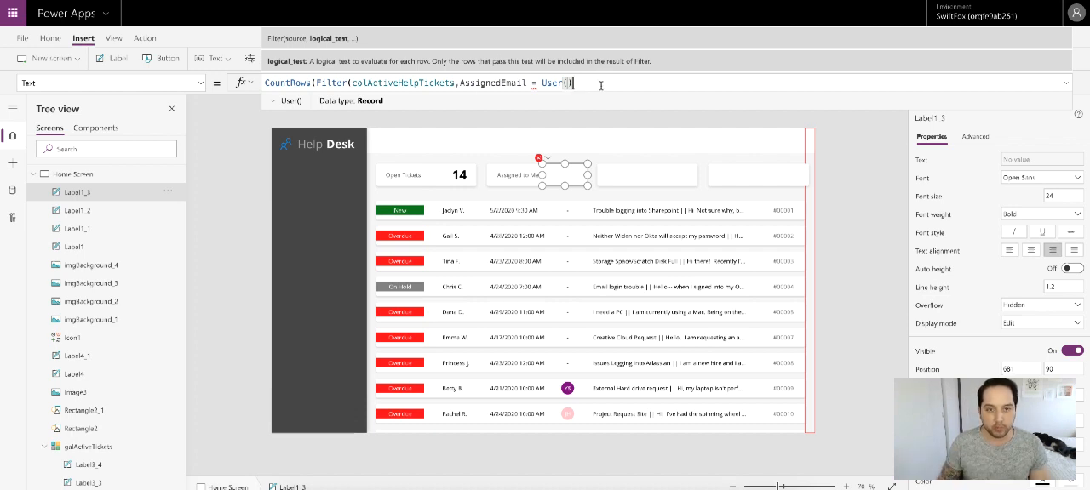
type(".em")
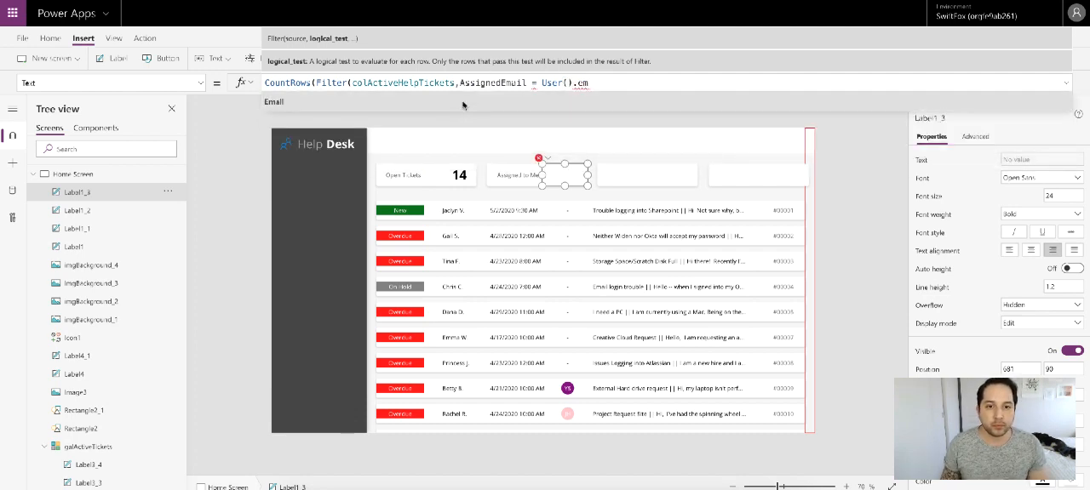
key("Tab")
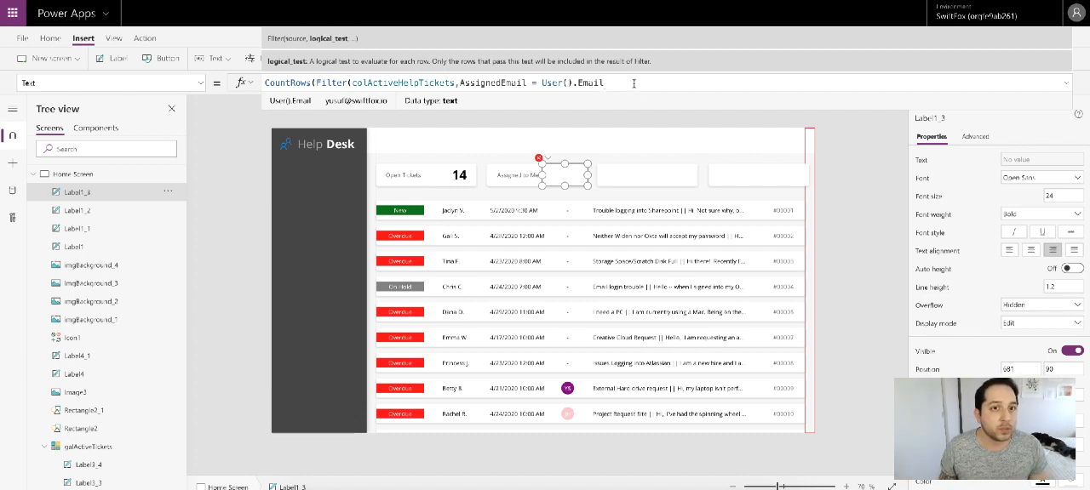
left_click(633, 83)
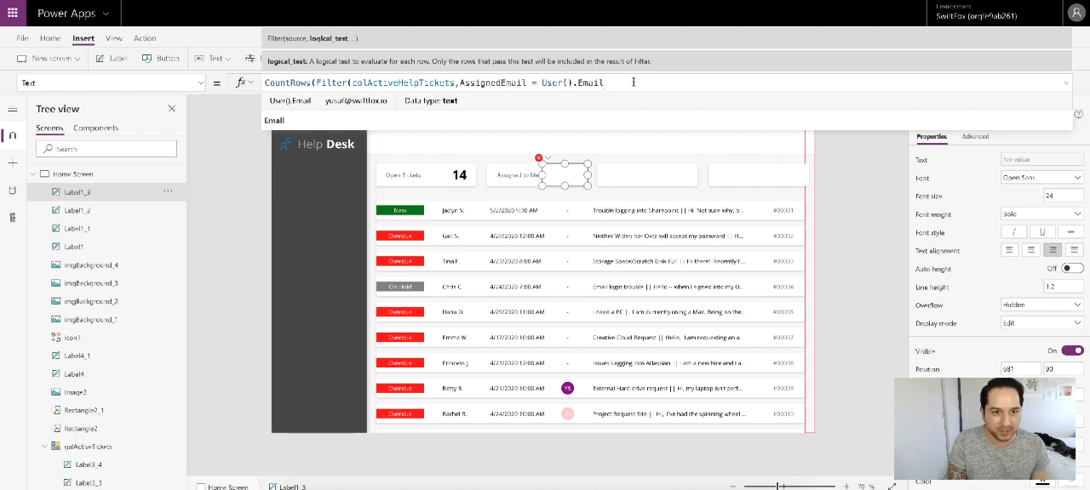
type(")")
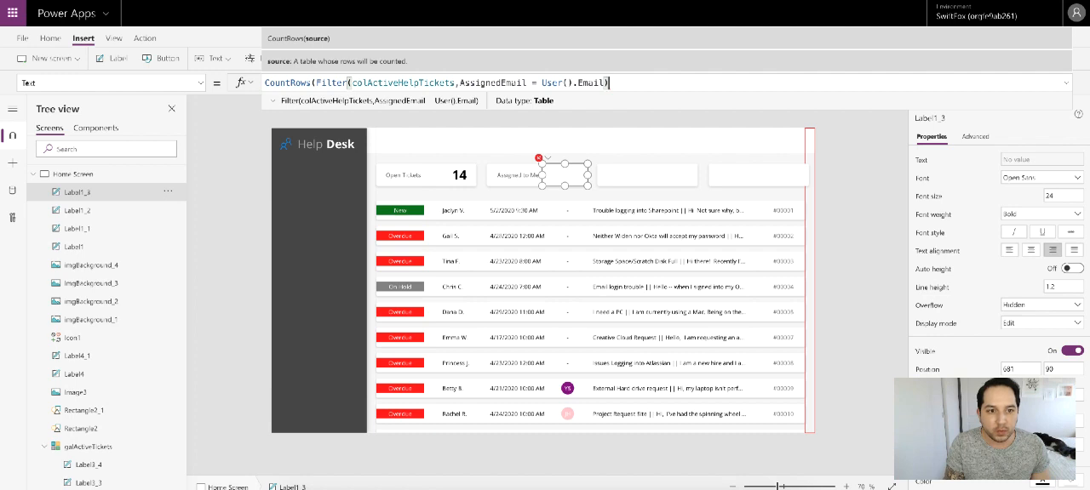
type(")")
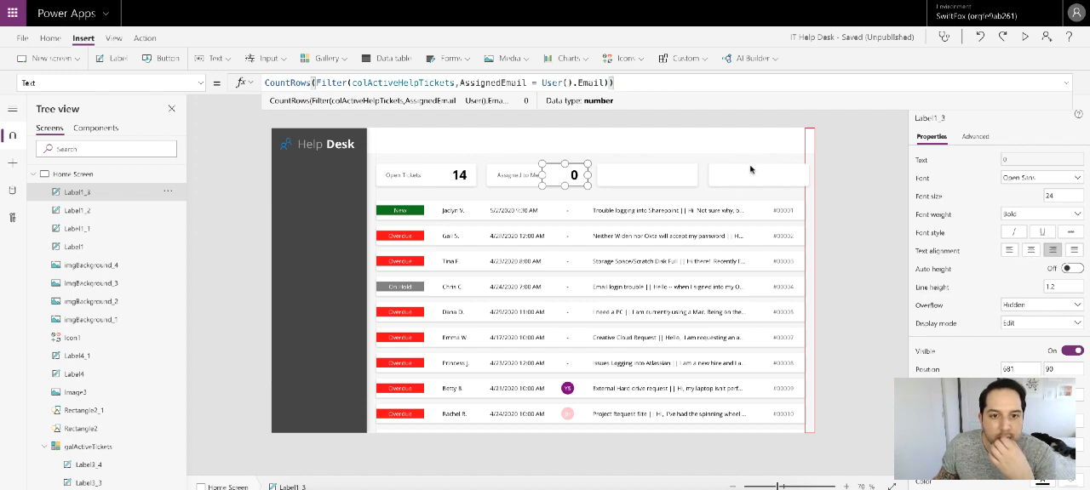
Step: Change the filter condition in the second card's count formula to AssignedName = User().FullName
left_click(528, 83)
left_click_drag(528, 83, 502, 83)
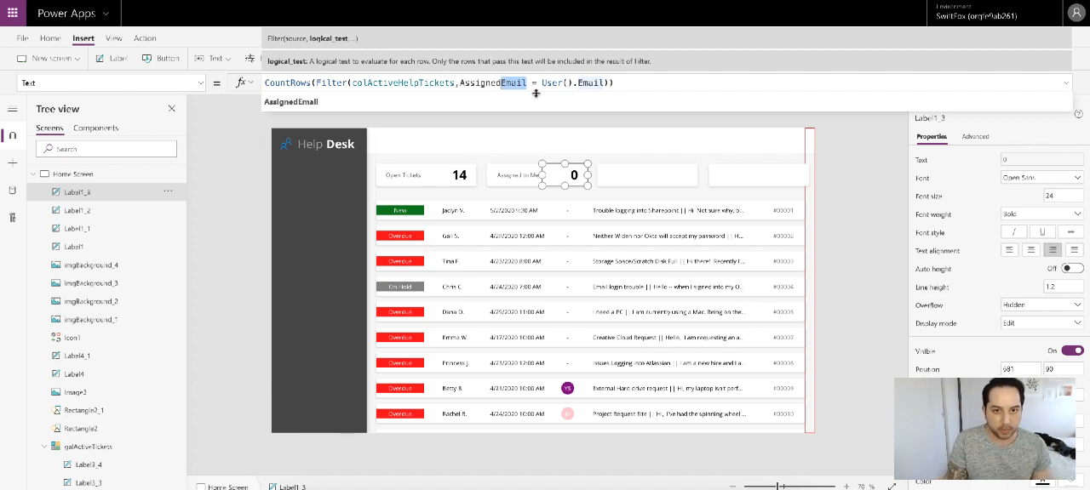
type("N")
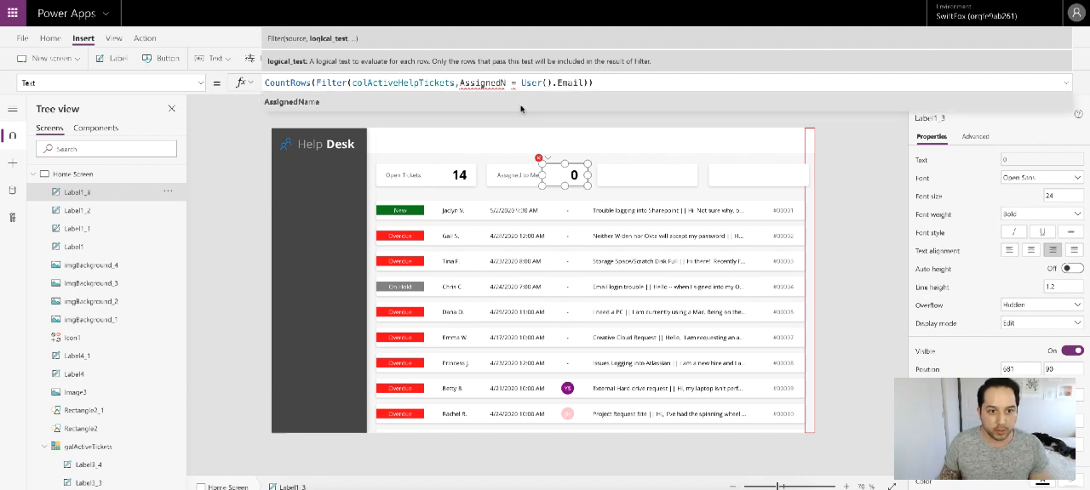
type("ame")
left_click_drag(570, 83, 598, 83)
key("BackSpace")
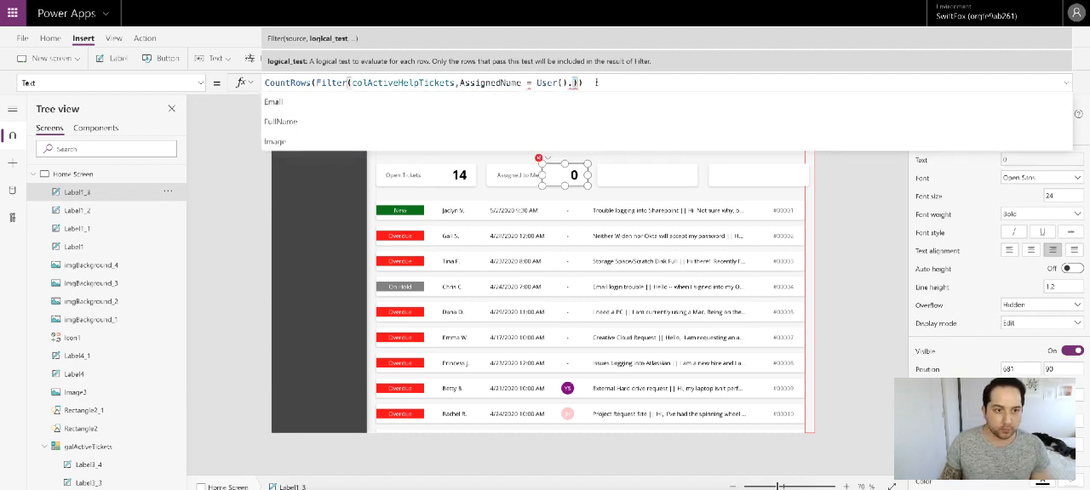
left_click(418, 116)
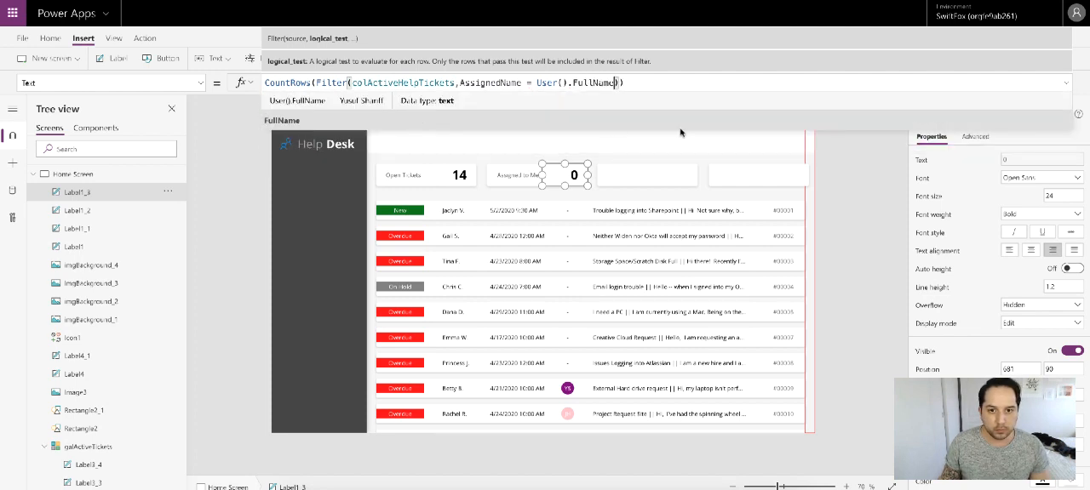
left_click(662, 83)
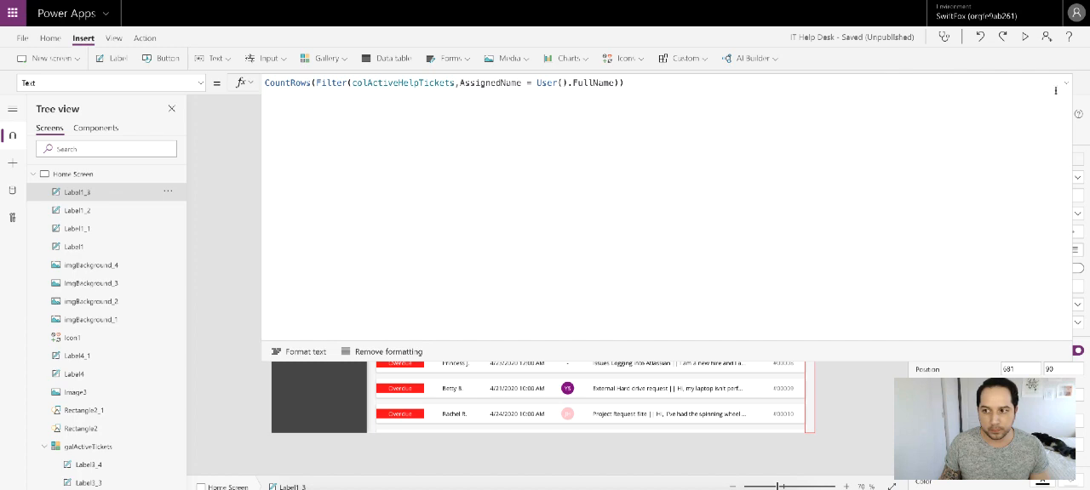
left_click(1066, 83)
left_click(873, 143)
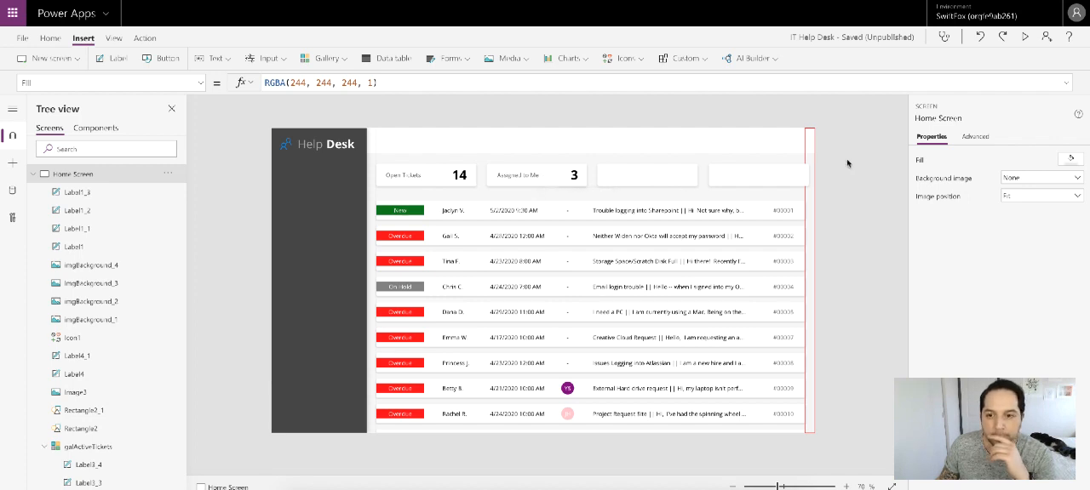
Step: Duplicate the second card's caption and count labels, and place the copies on the third card at Y 90
left_click(519, 179)
left_click(573, 176, "shift")
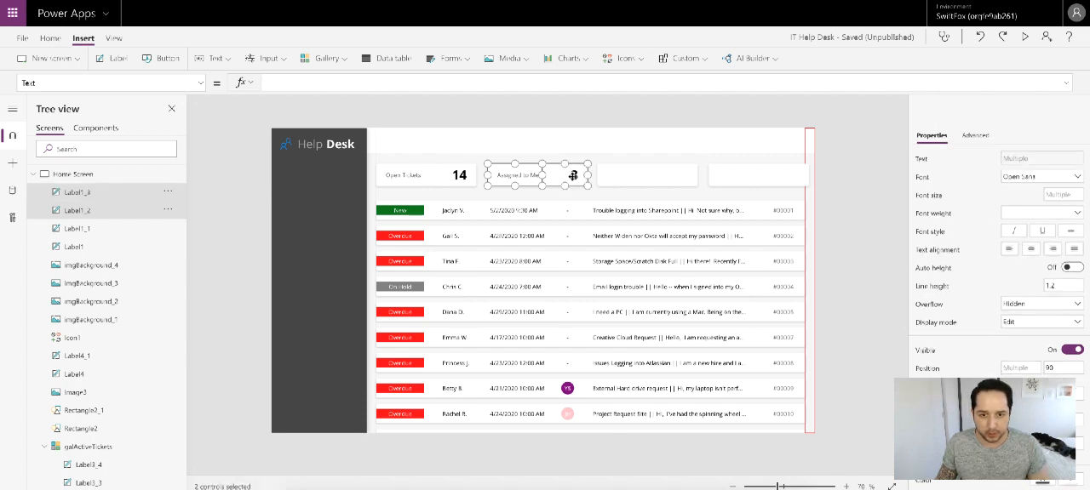
key("ctrl+c")
key("ctrl+v")
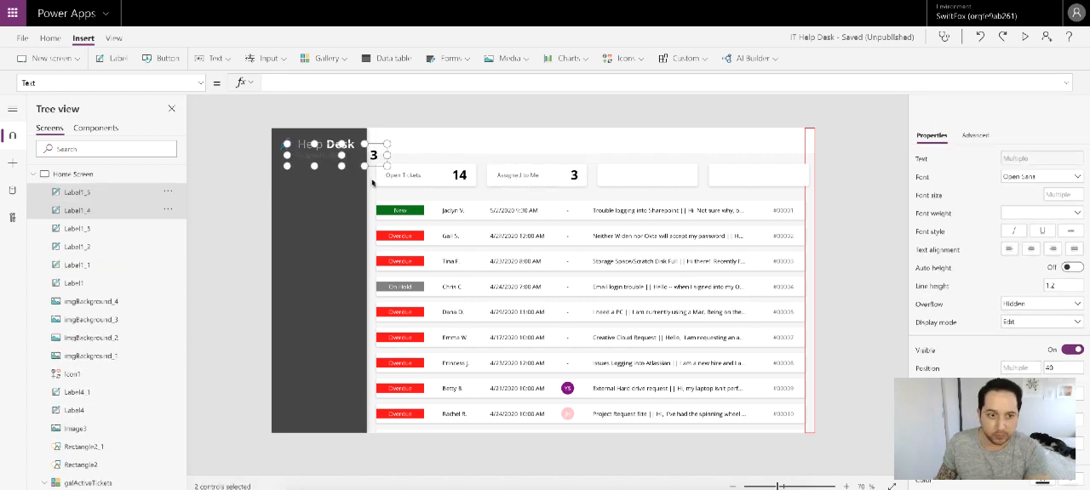
left_click_drag(326, 155, 640, 176)
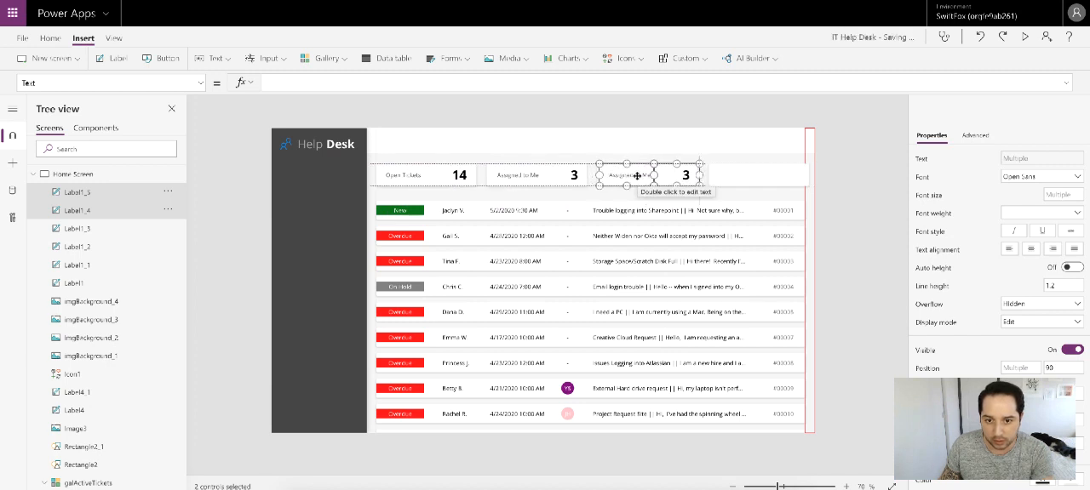
key("Left")
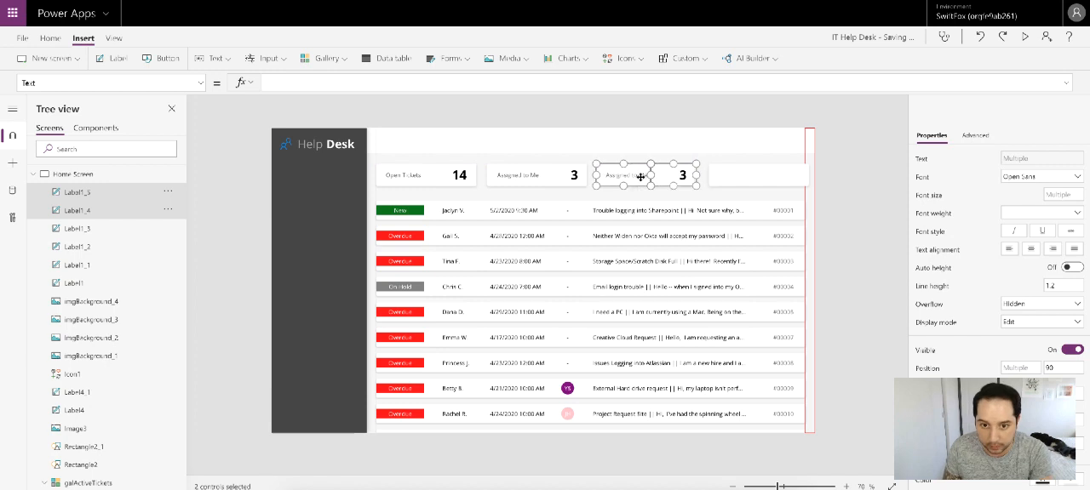
left_click(844, 183)
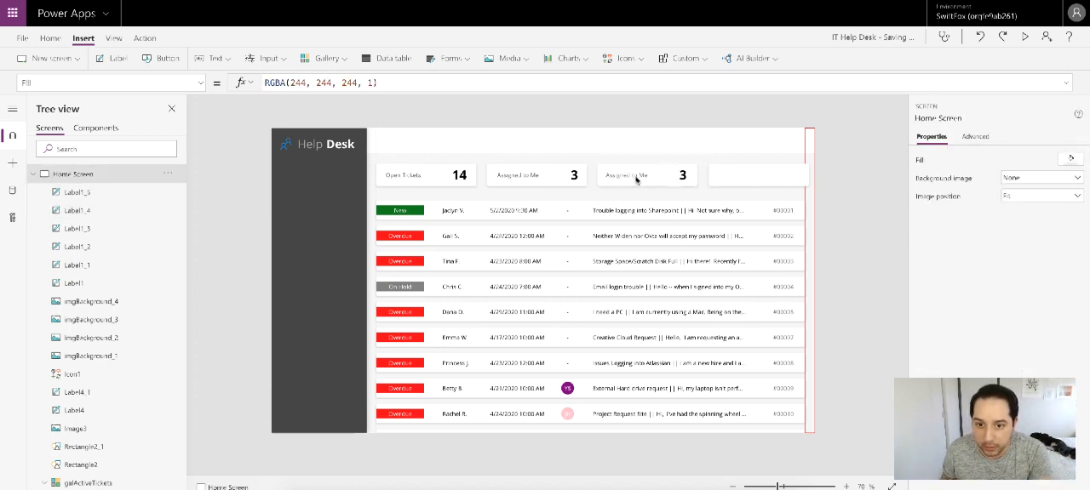
Step: Fine-tune the third card's label positions, with the caption at X 819 and the count at X 956
left_click(628, 175)
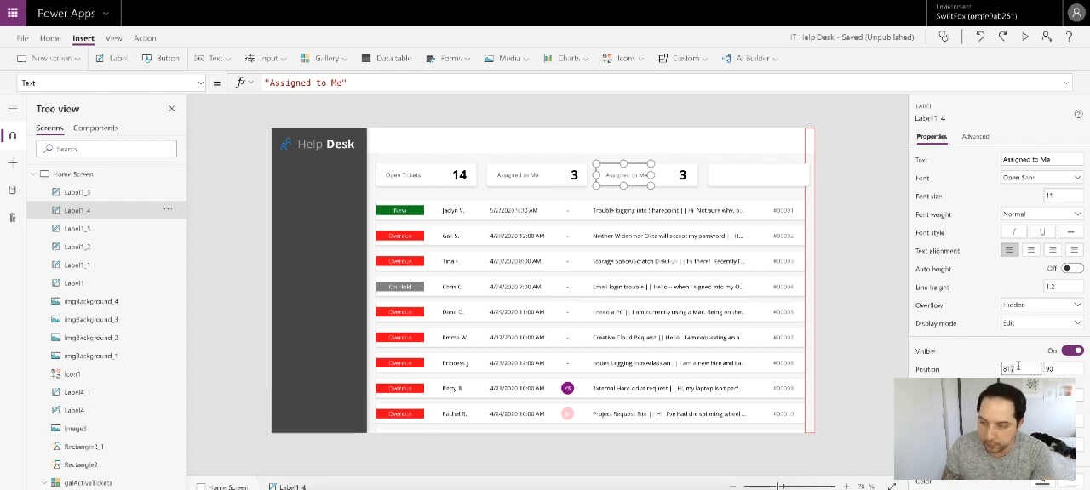
left_click(959, 346)
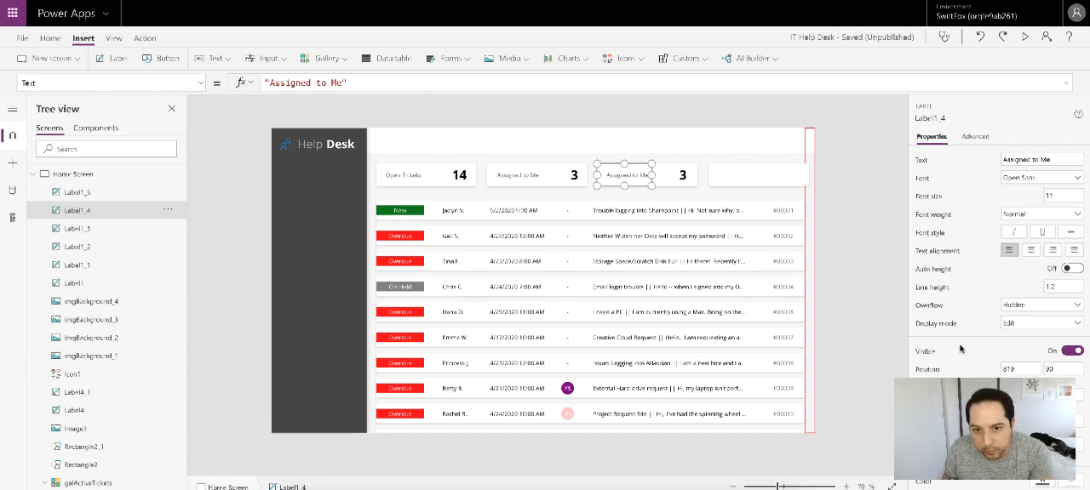
left_click(679, 176)
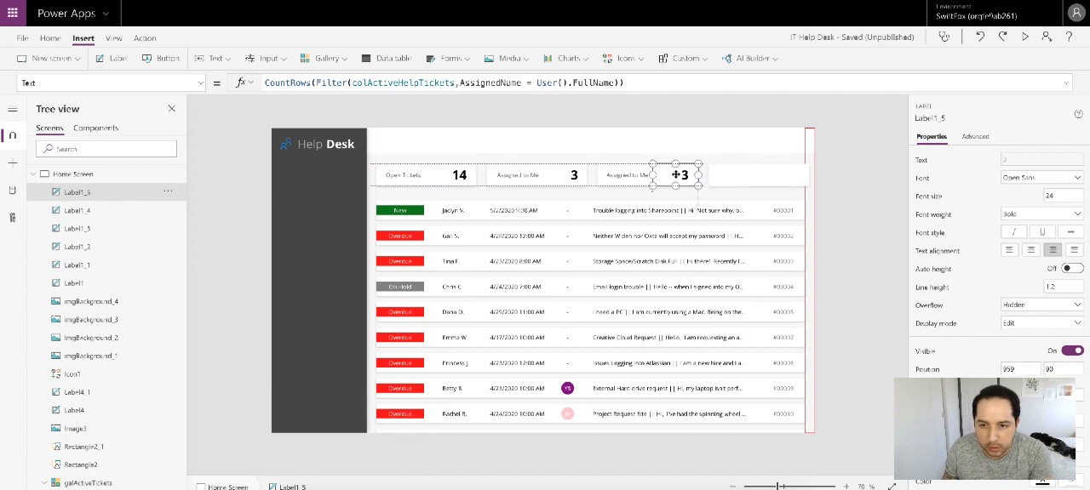
left_click_drag(676, 174, 675, 174)
left_click(843, 182)
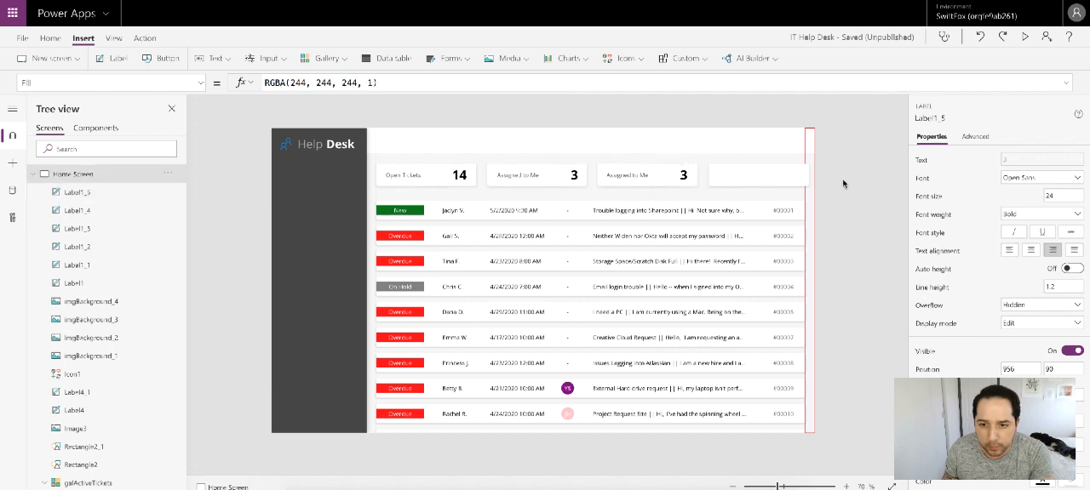
Step: Change the third card's caption text to "Unassigned"
left_click(632, 175)
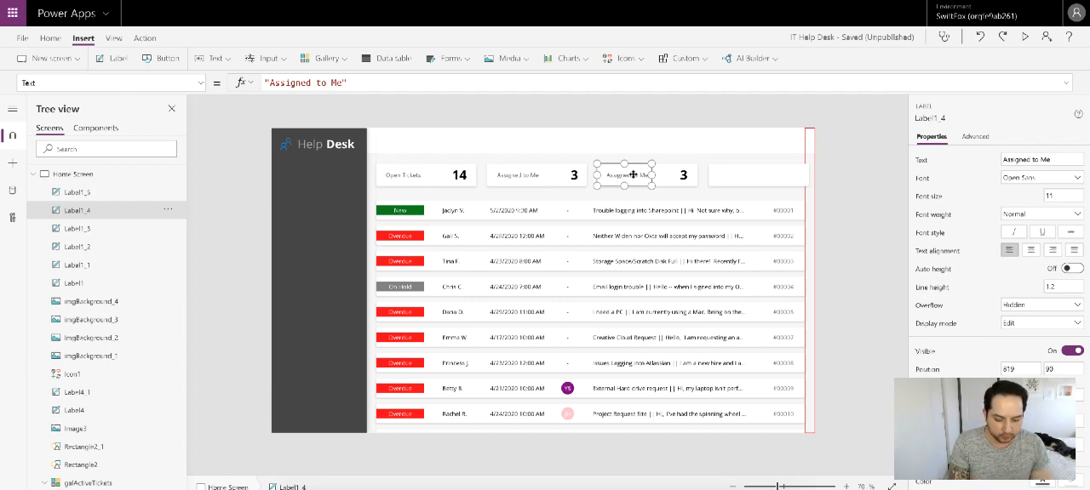
double_click(634, 174)
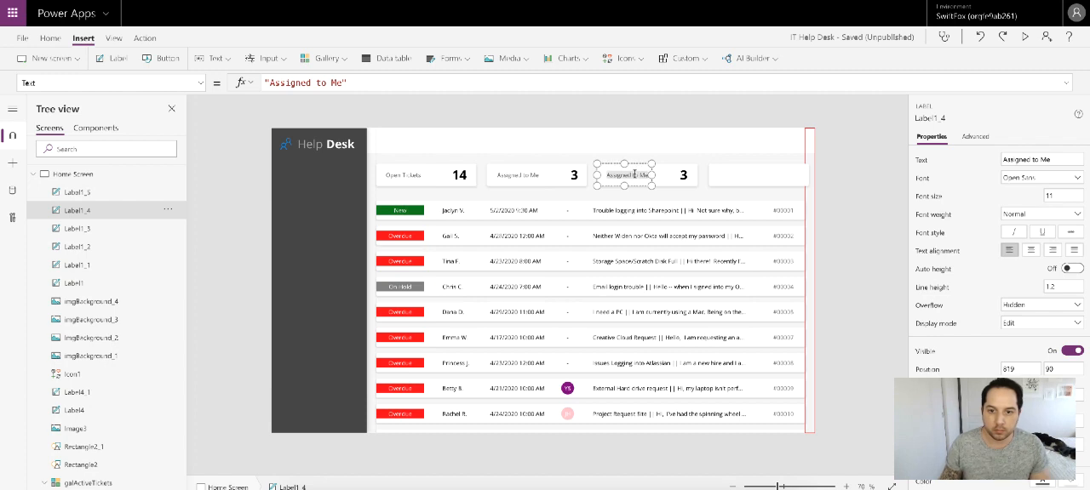
type("Unassigned")
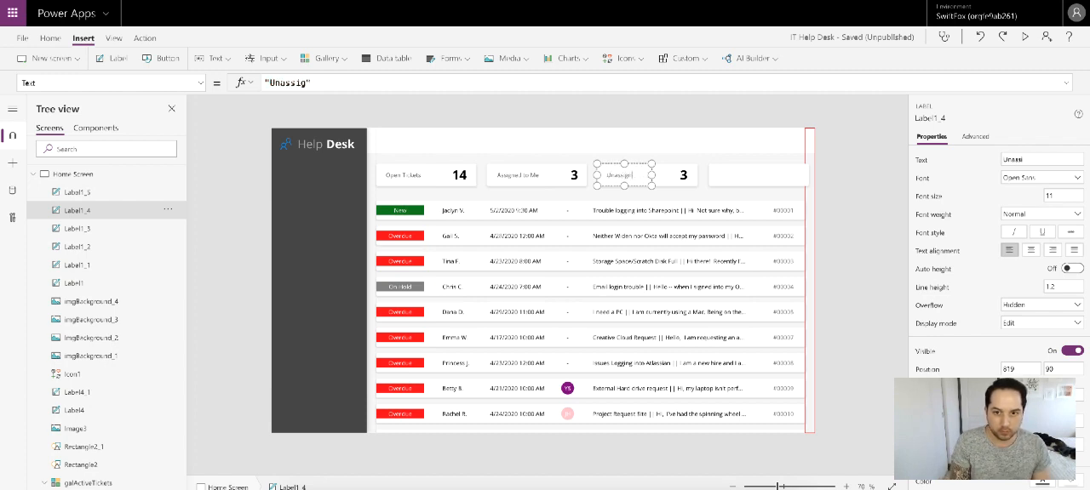
left_click(857, 189)
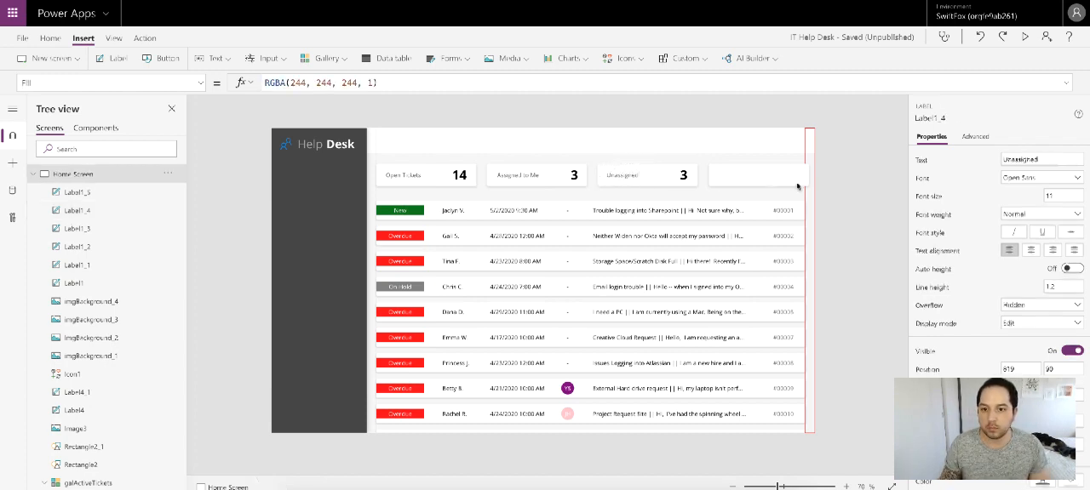
Step: Set the third card's count formula to CountRows(Filter(colActiveHelpTickets,AssignedName = Blank()))
left_click(684, 176)
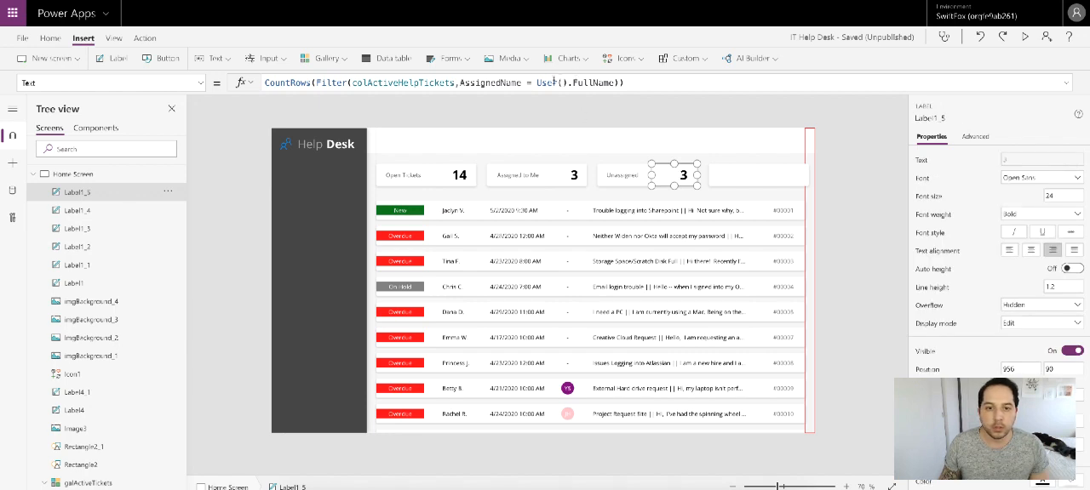
left_click_drag(535, 82, 638, 84)
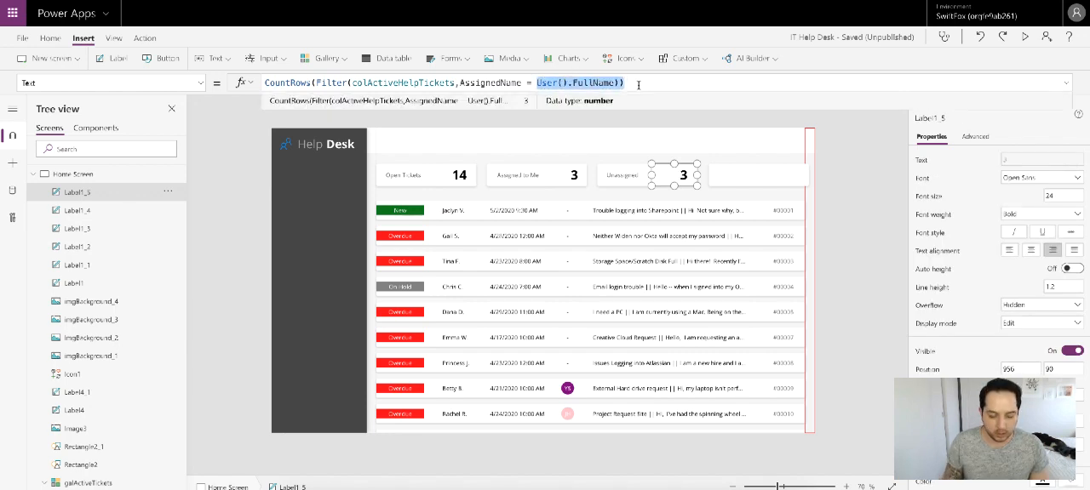
type("Blank")
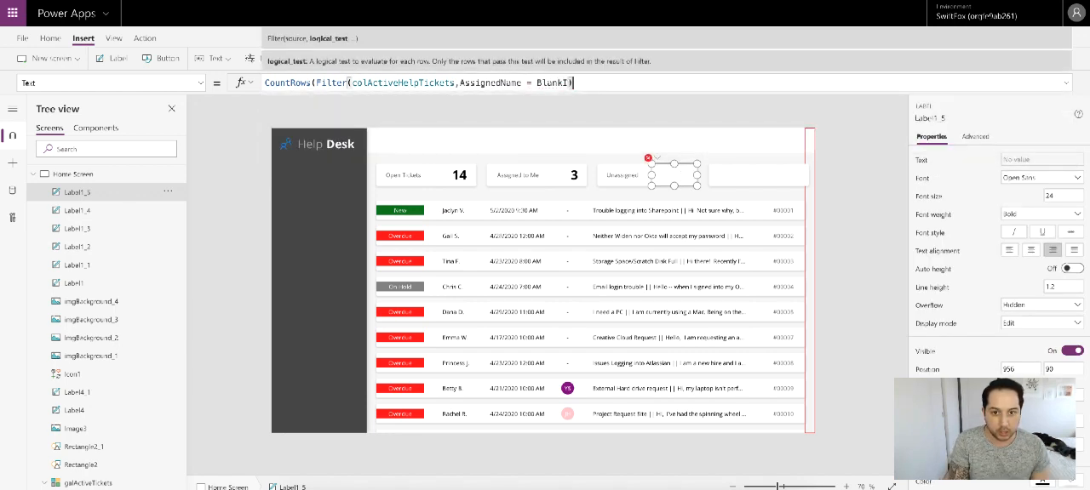
type("())")
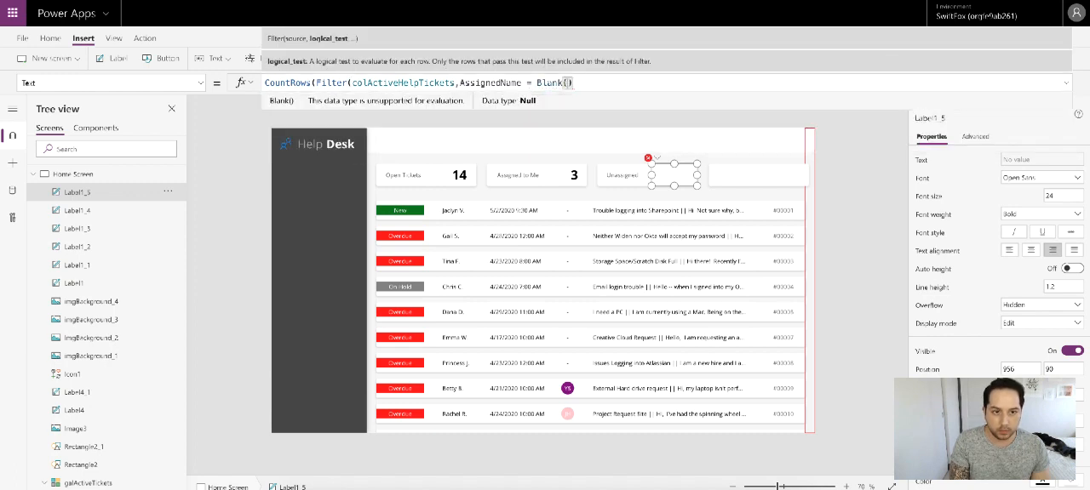
type(")")
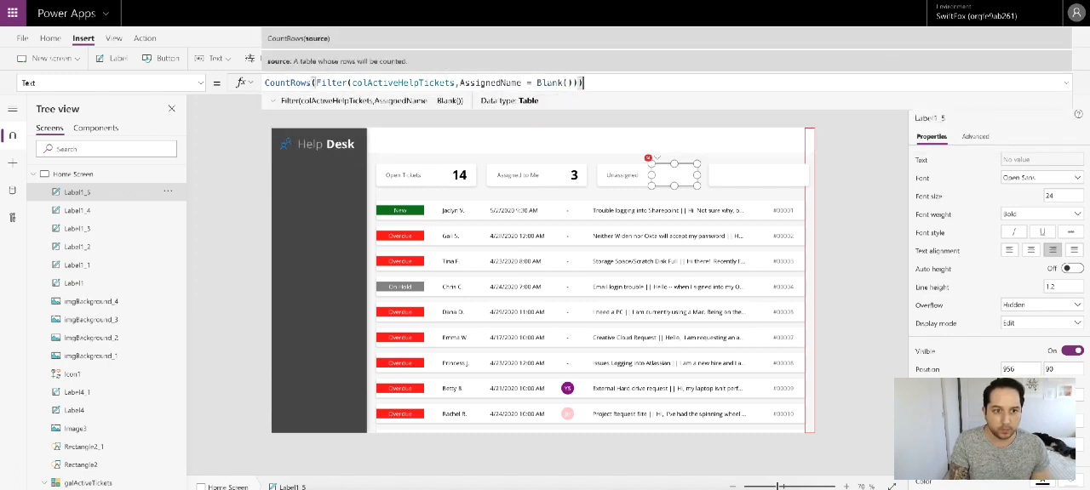
left_click(842, 172)
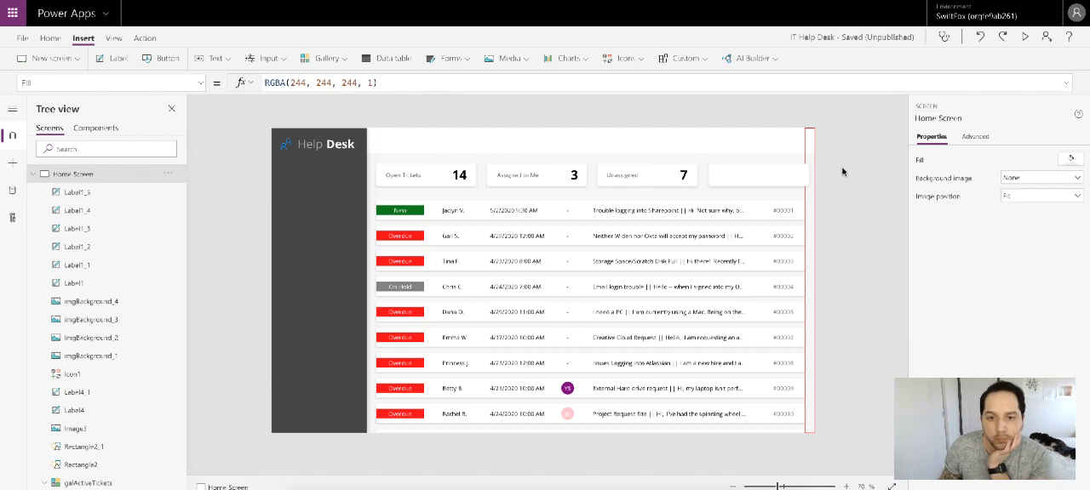
Step: Hide the tall red-bordered spacing rectangle beside the ticket gallery by turning off its visibility
left_click(815, 155)
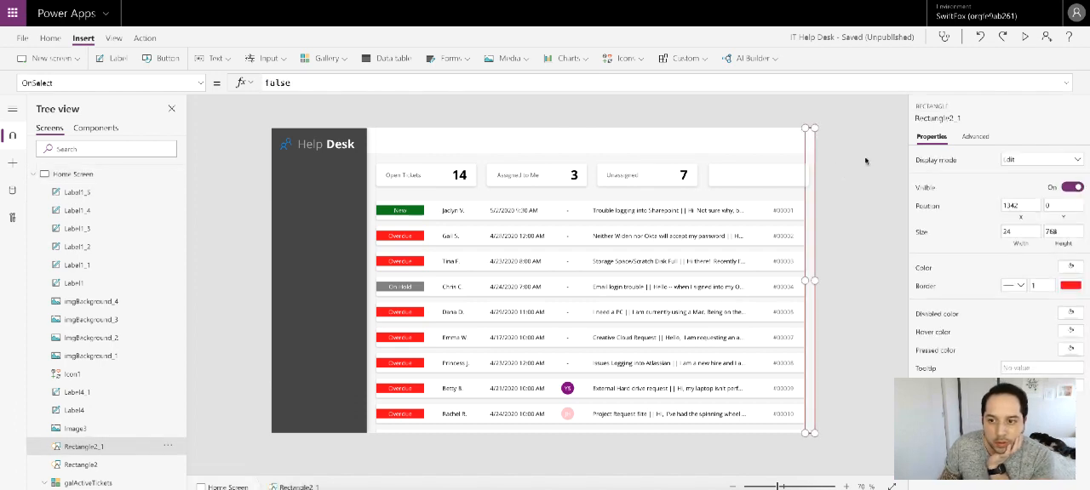
left_click(1071, 188)
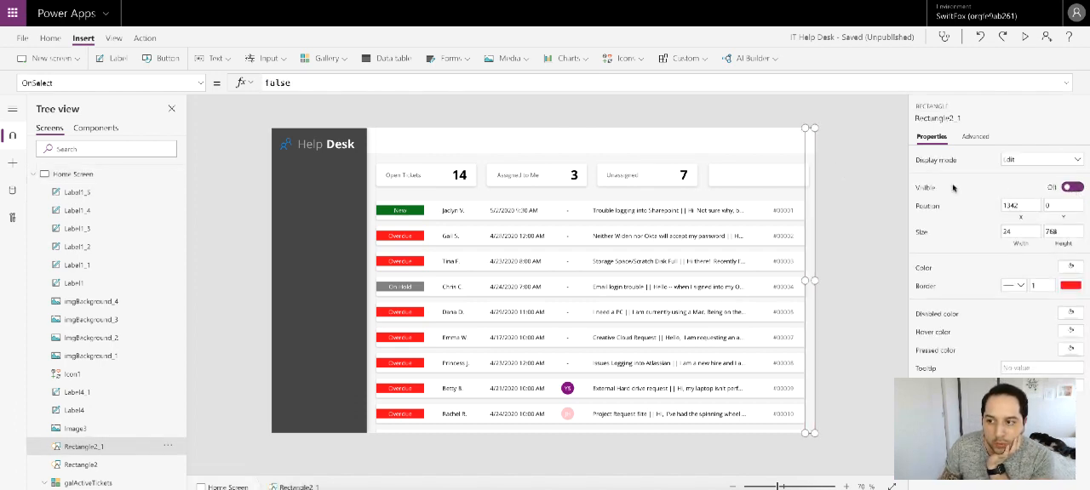
left_click(892, 178)
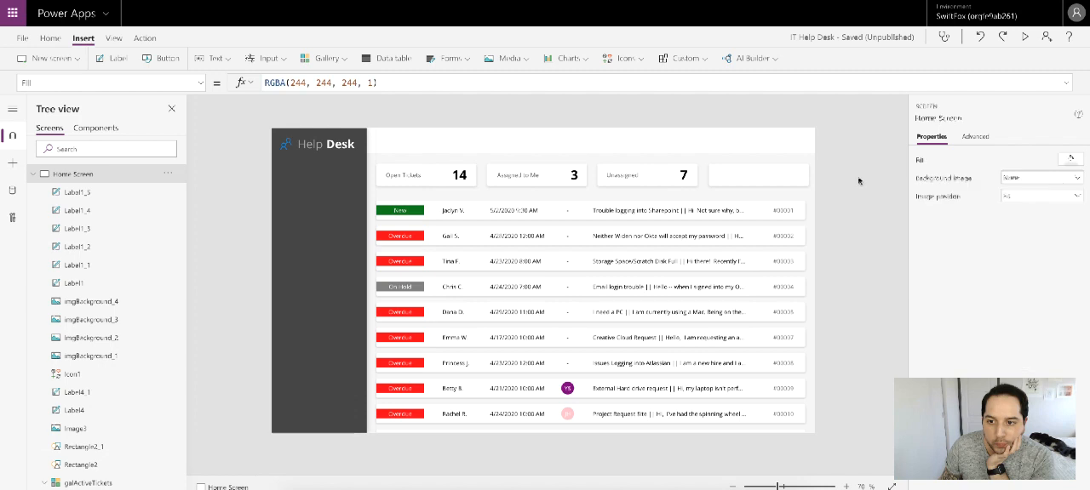
Step: Duplicate the third card's caption and count labels, and place the copies on the fourth card
left_click(622, 174)
left_click(672, 174, "shift")
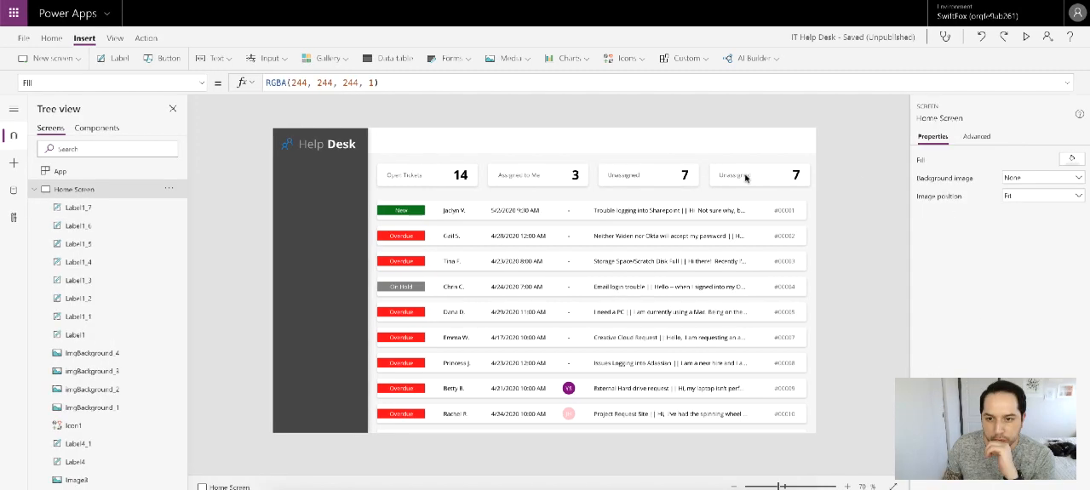
left_click(745, 176)
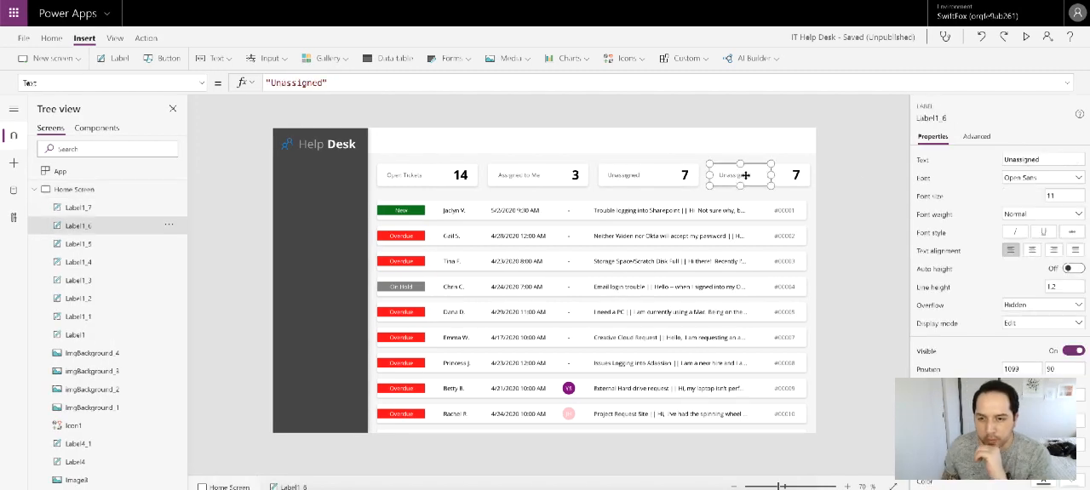
Step: Change the fourth card's caption text to "Completed Today"
double_click(745, 176)
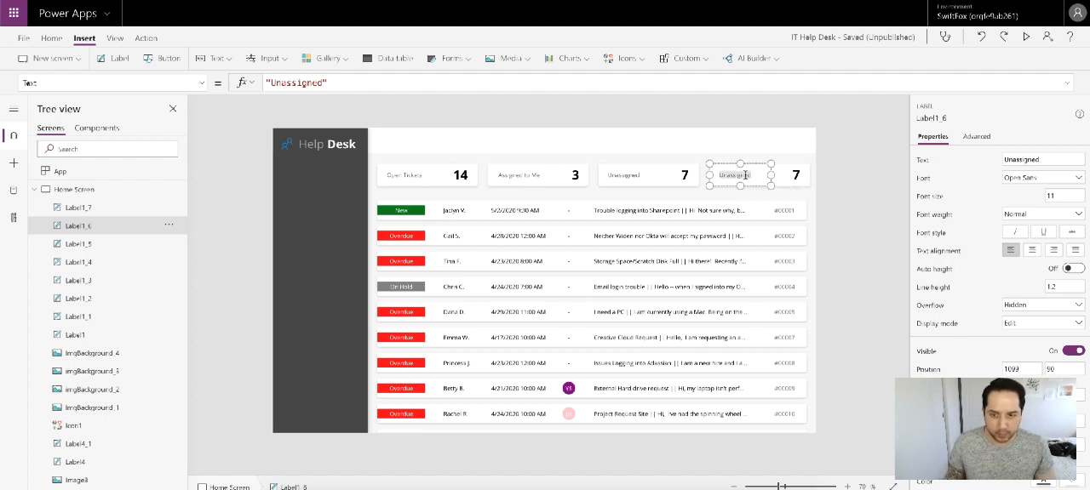
type("Completed Ro")
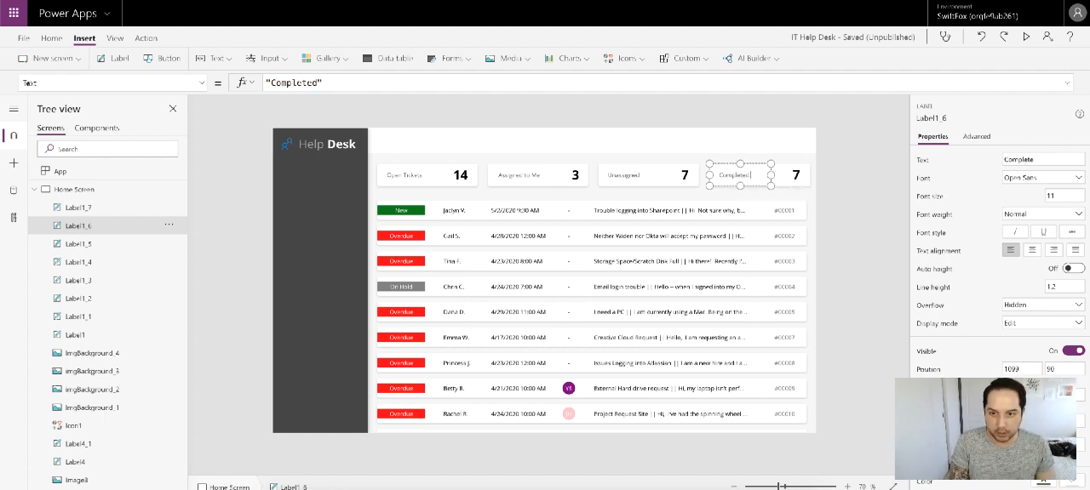
type("day")
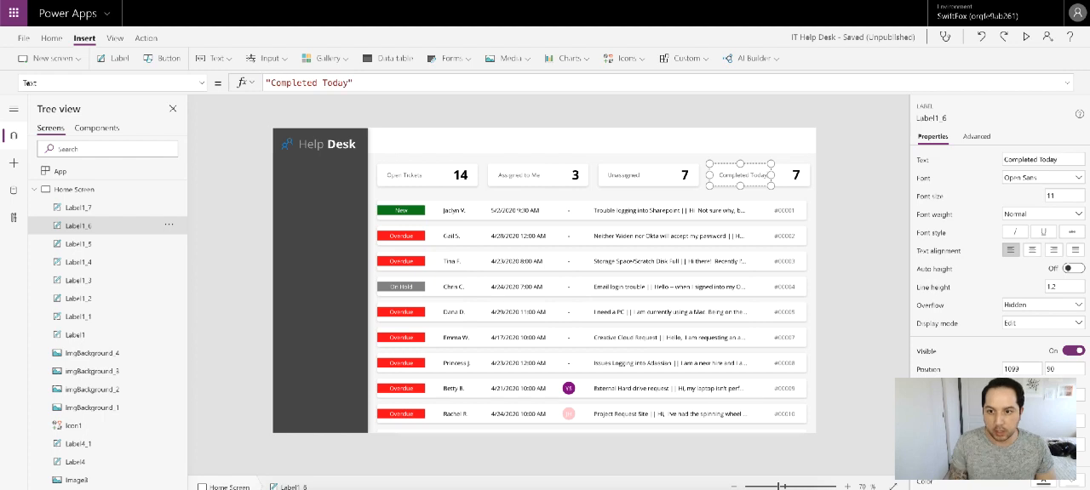
left_click(838, 177)
Step: Append a ClearCollect call for a new collection named colCompletedToday to the end of the App's OnStart formula
left_click(794, 173)
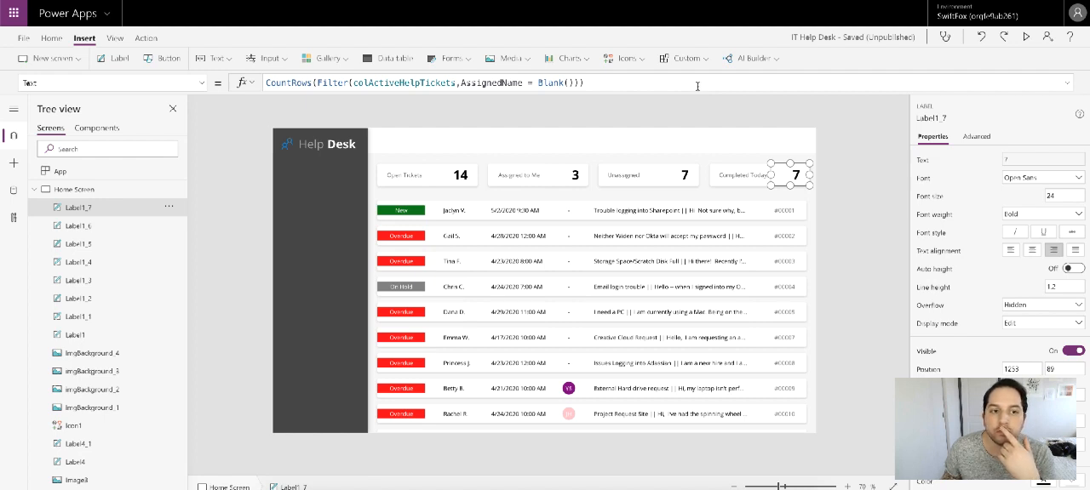
left_click(134, 174)
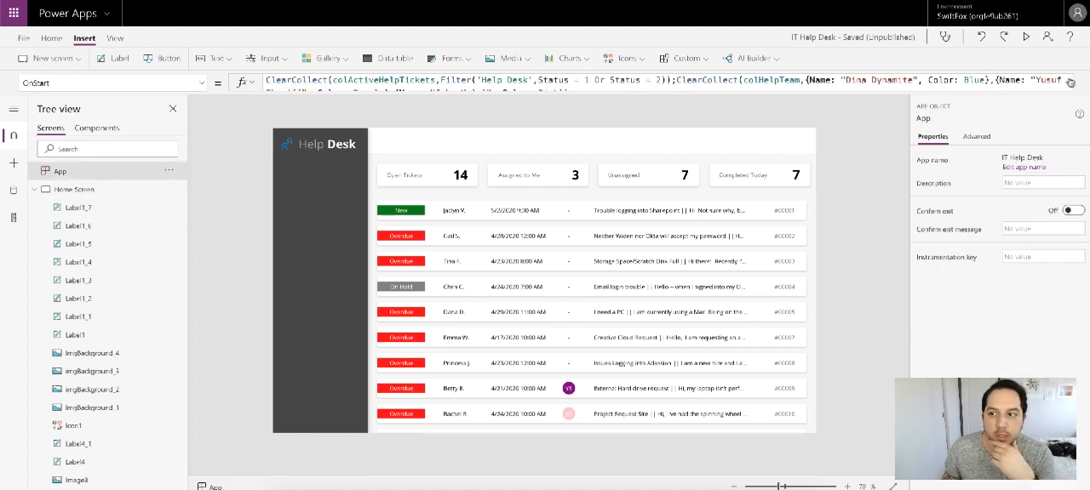
left_click(1069, 82)
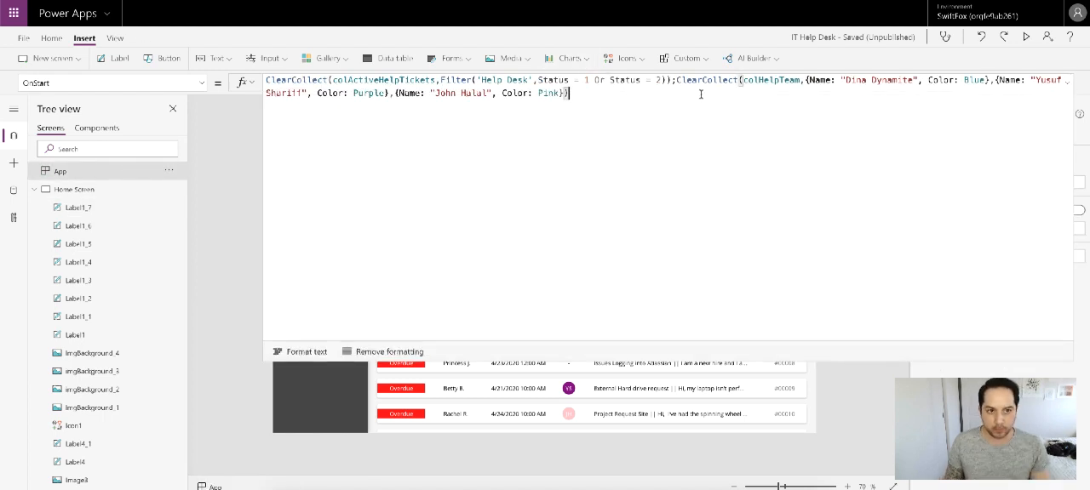
type(";")
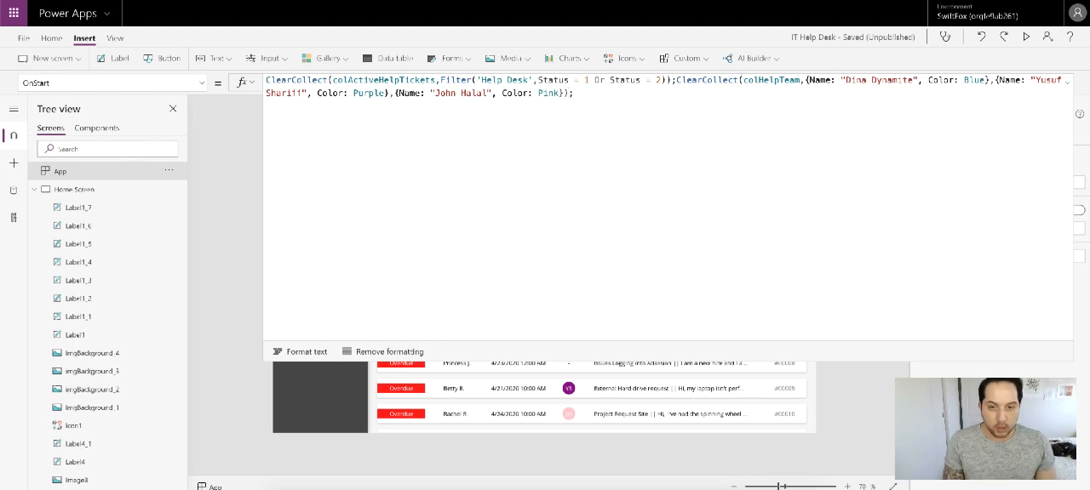
type("ClearCol")
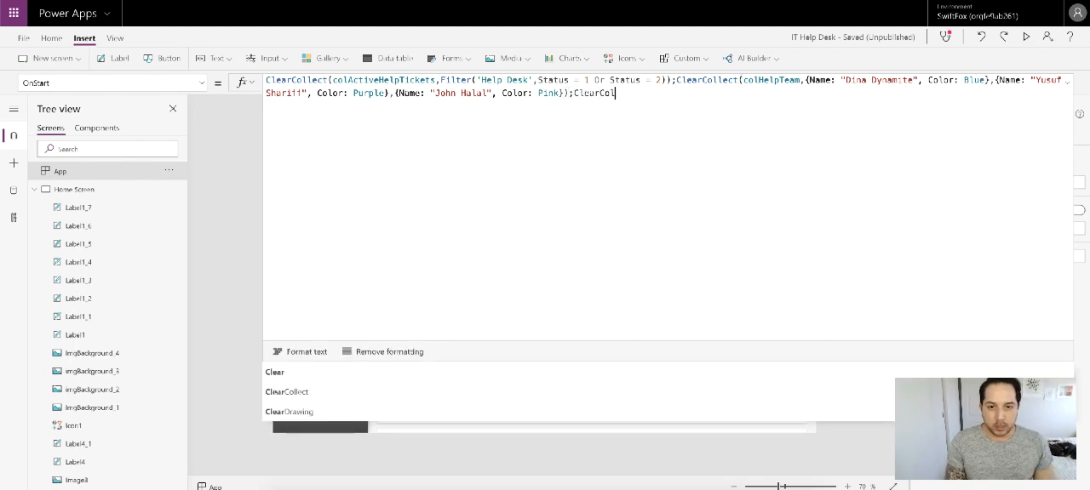
type("lect(")
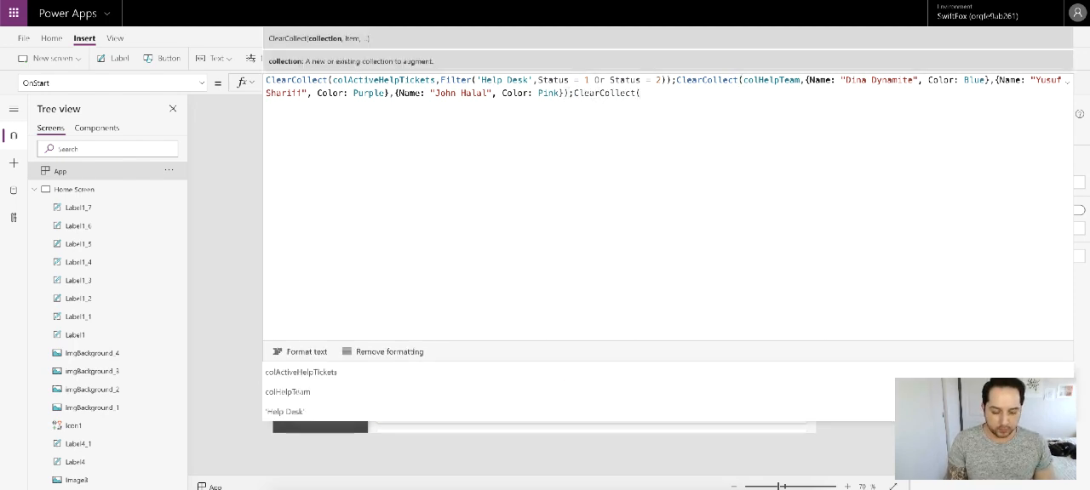
type("colComplete")
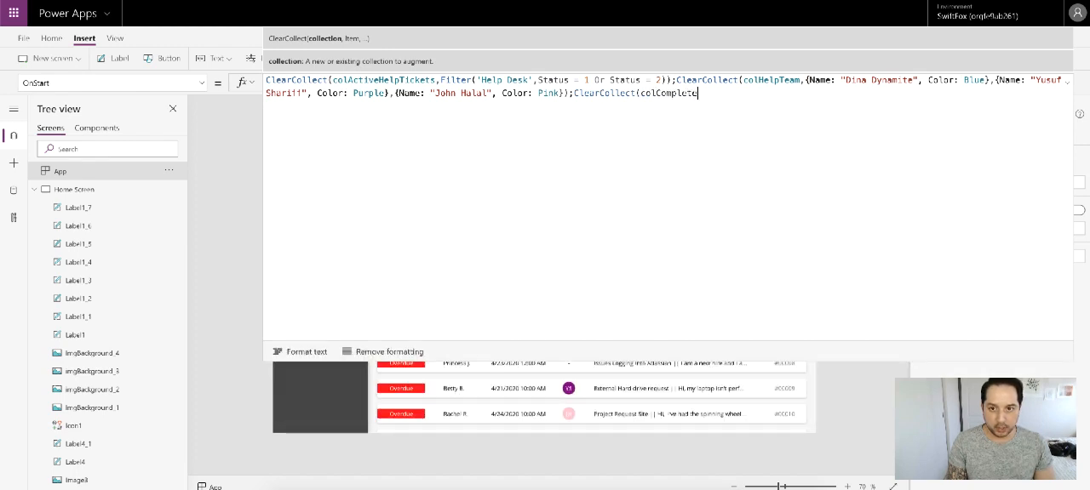
type("dToday,")
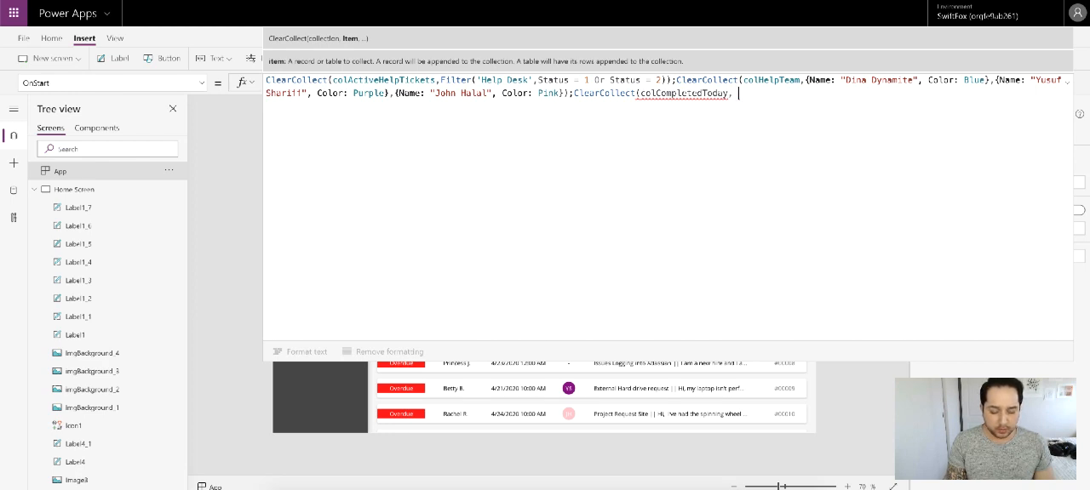
Step: Use a Filter on the 'Help Desk' data source as the item argument of the colCompletedToday collection
type("Com")
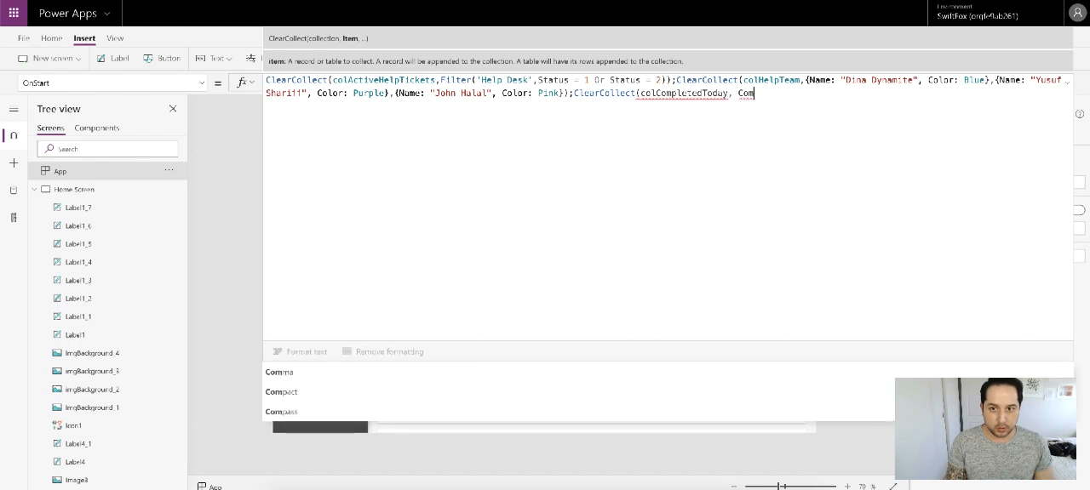
key("BackSpace")
key("BackSpace")
key("BackSpace")
type("Filter")
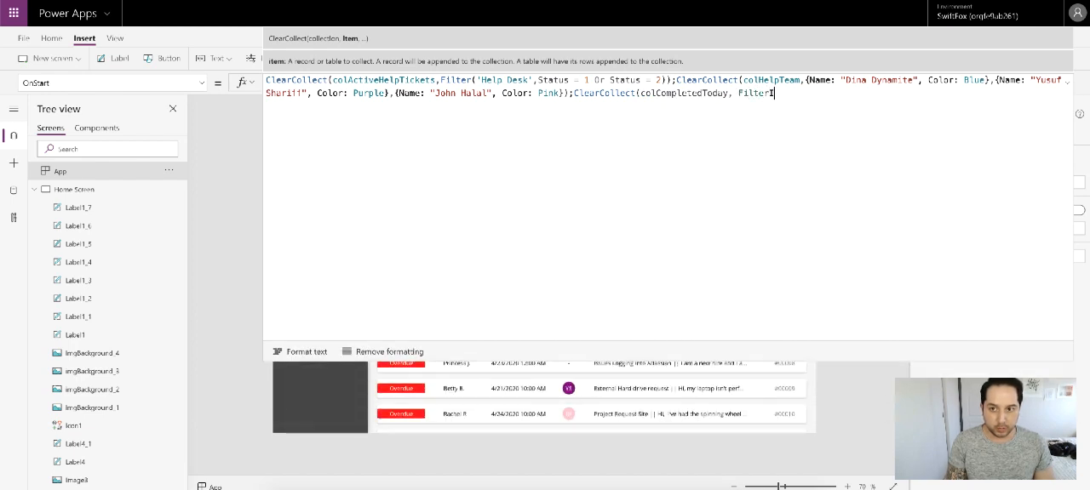
type("(hel")
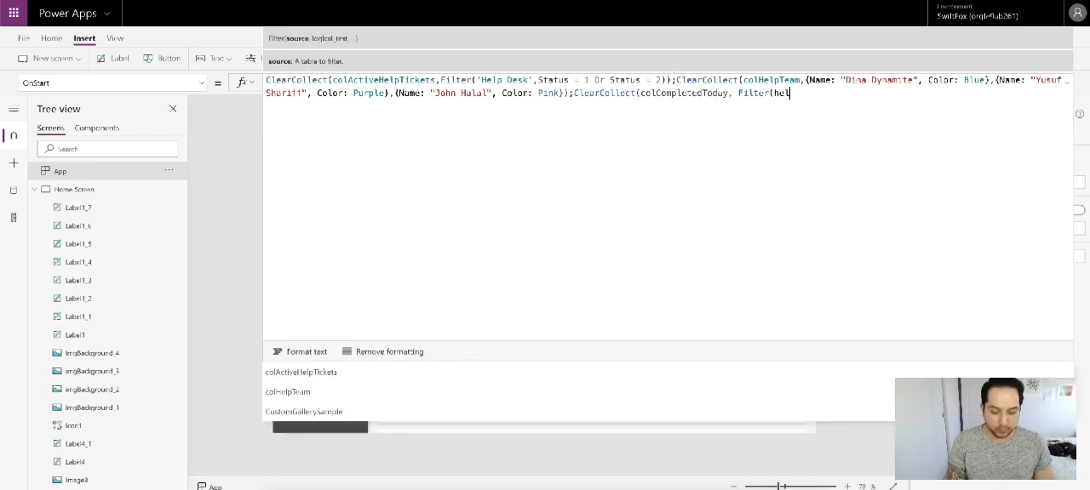
type("p")
left_click(366, 368)
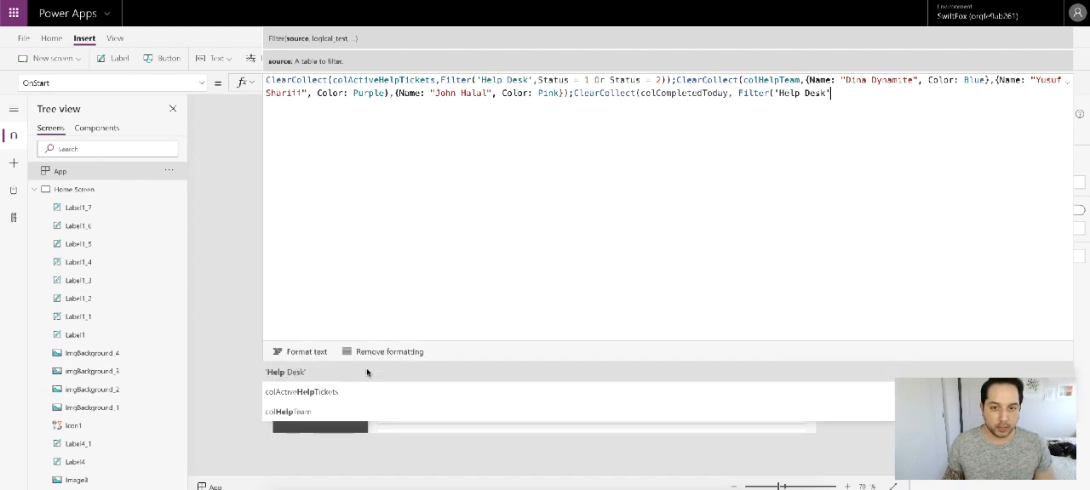
Step: Add the filter condition CompletedYear = Year(Today()) to the colCompletedToday filter
type(", comple")
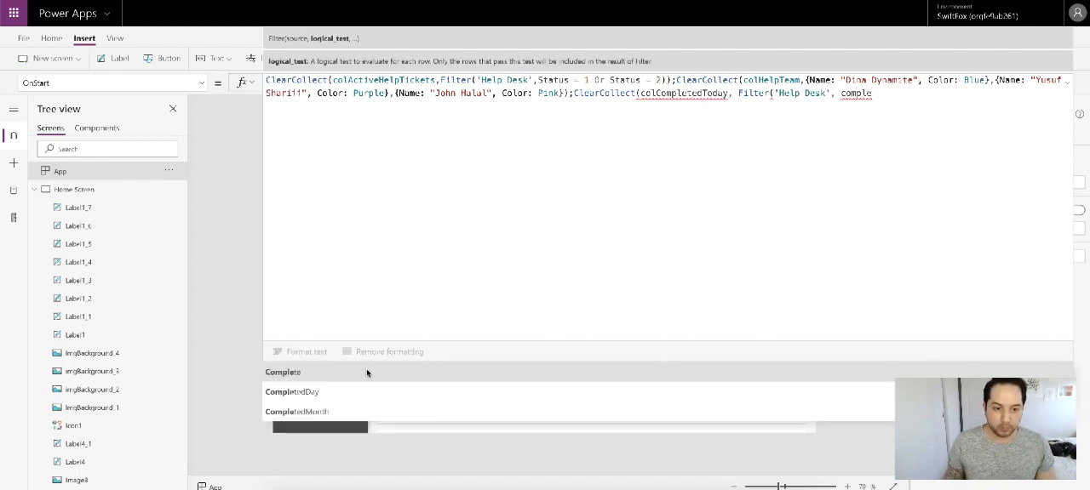
scroll(348, 397, "down", 3)
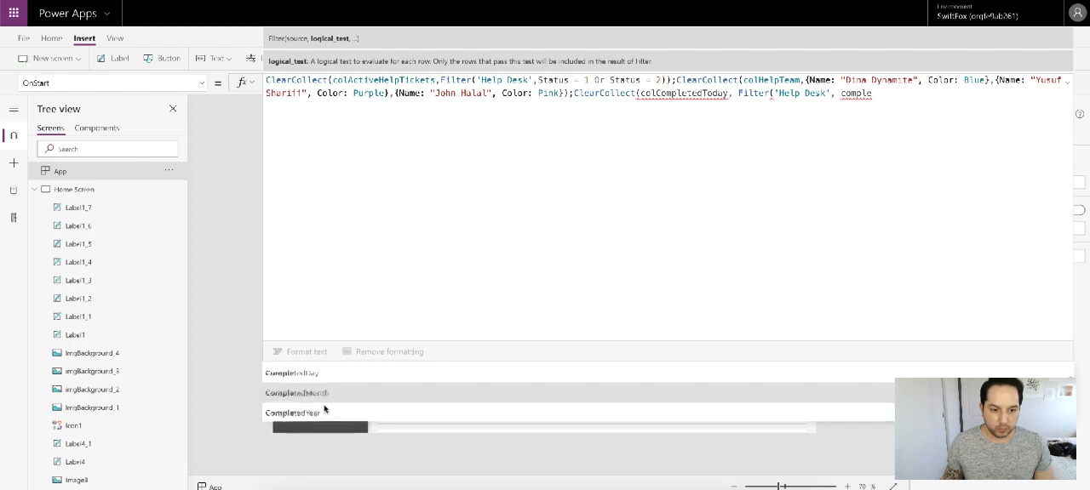
left_click(324, 411)
type("=")
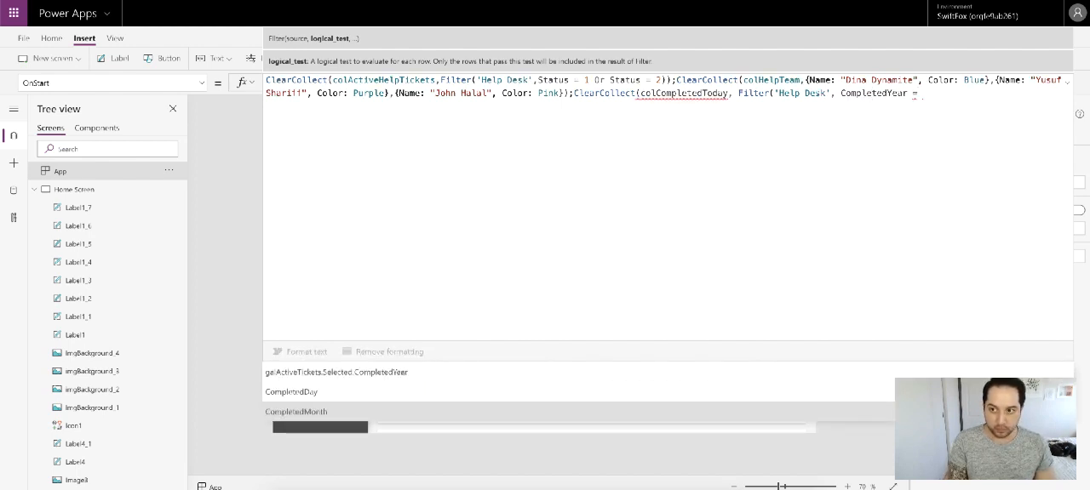
type(" Year(")
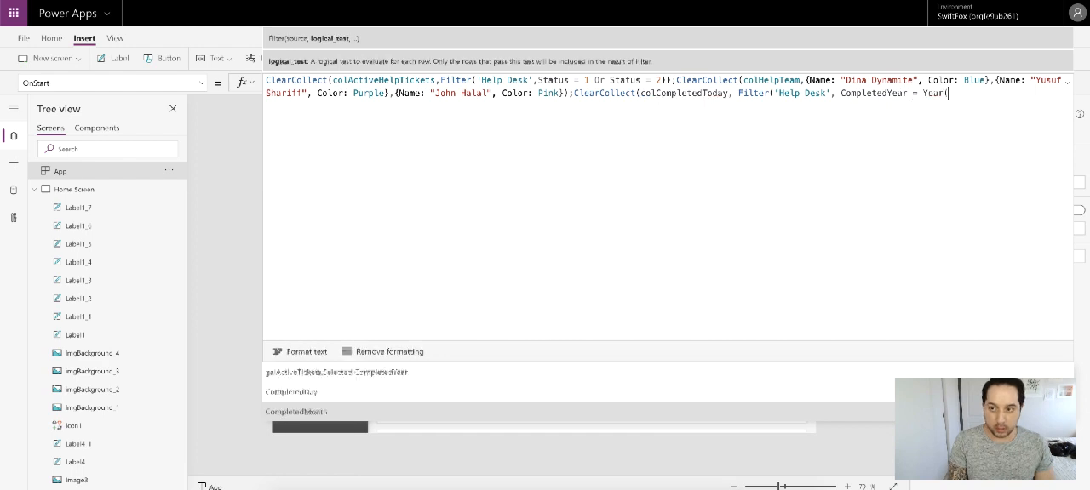
type("Today")
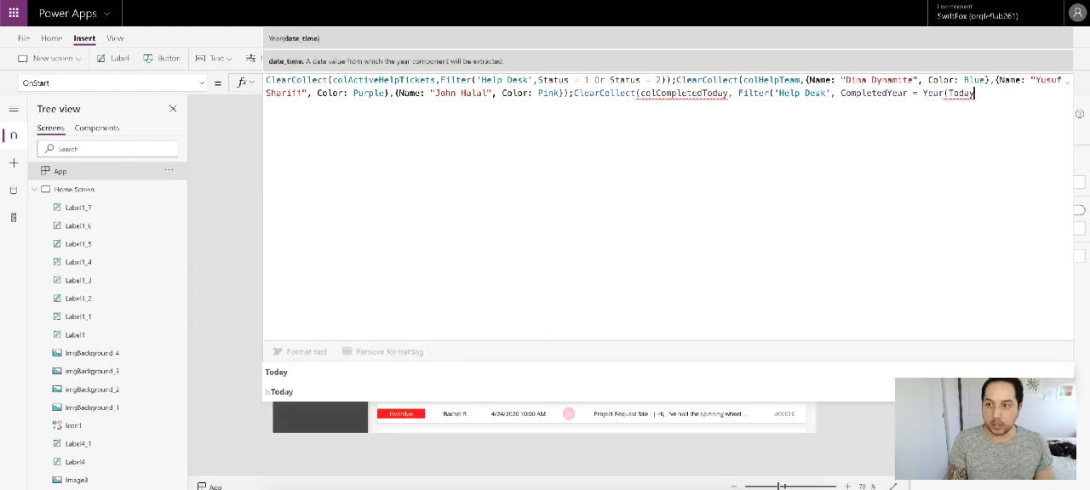
type("())")
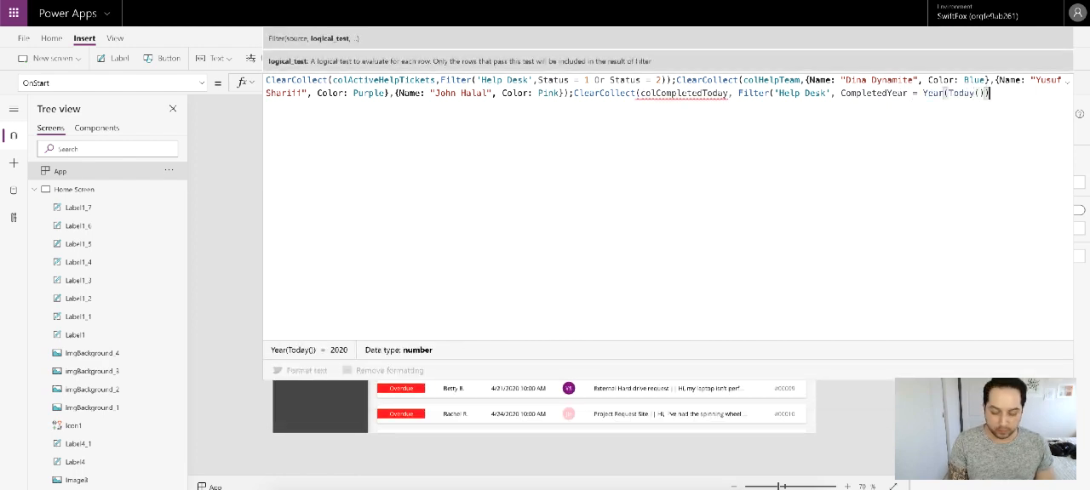
type(", Complet")
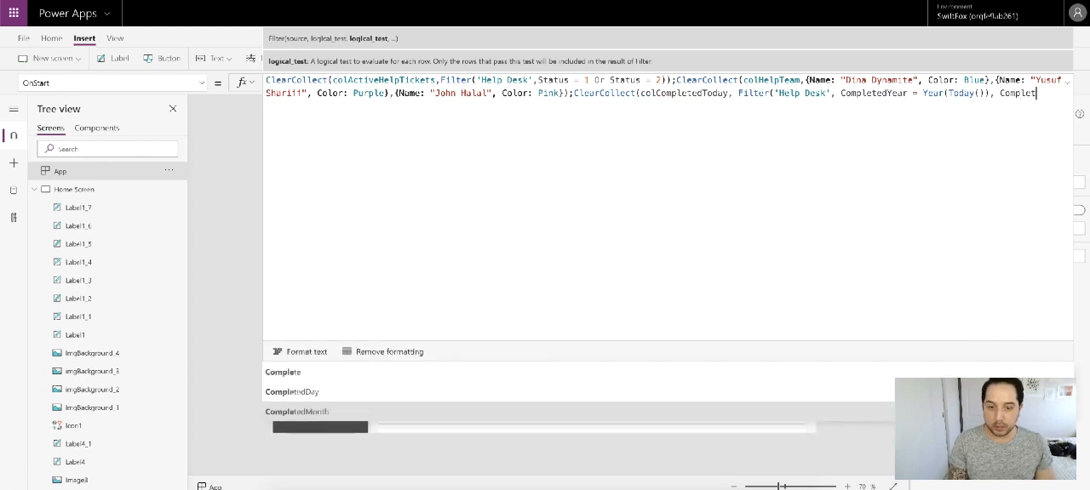
type("edMonth")
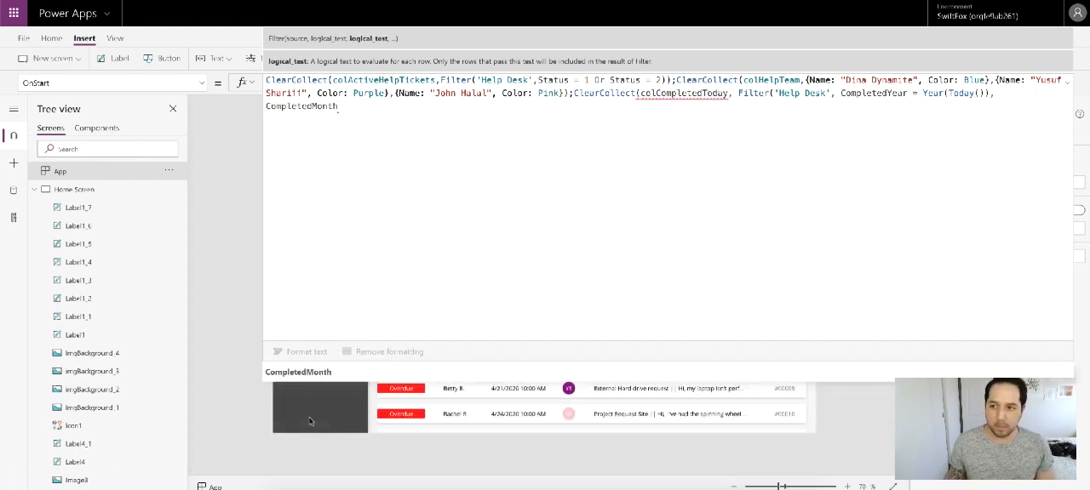
type(" = ")
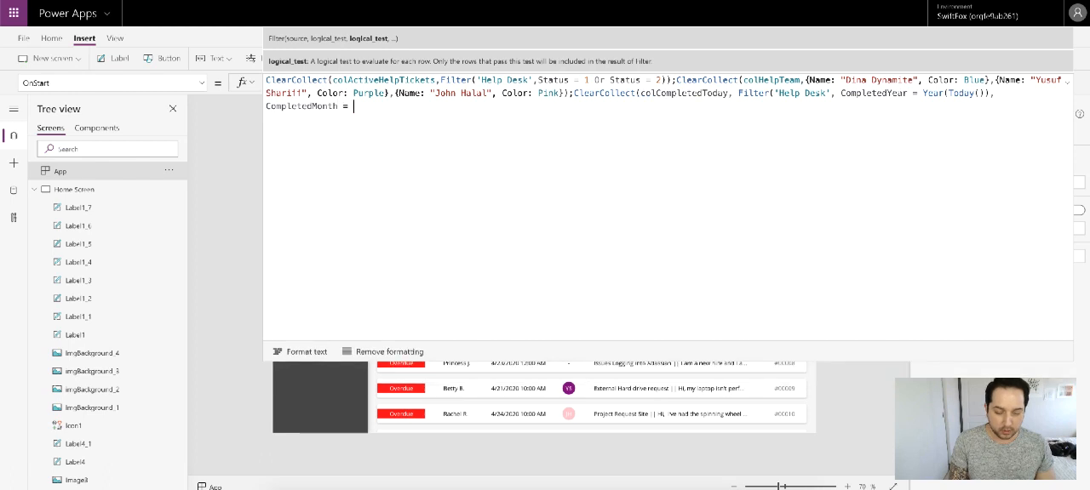
type("Month")
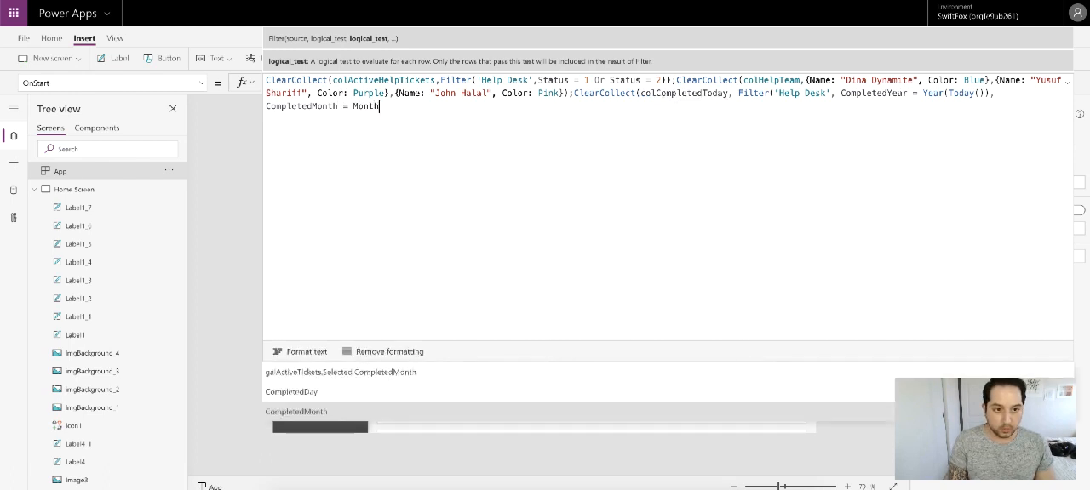
type("(Today")
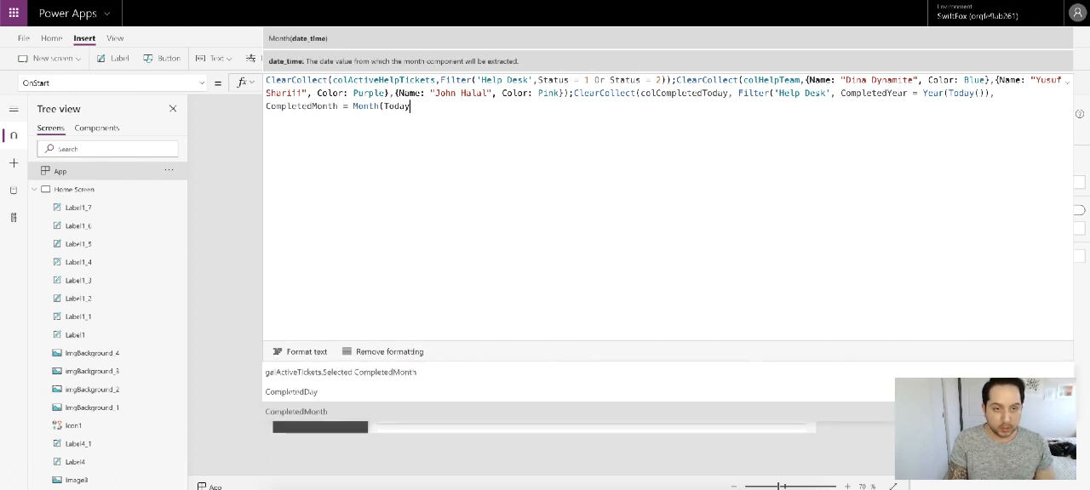
type("())")
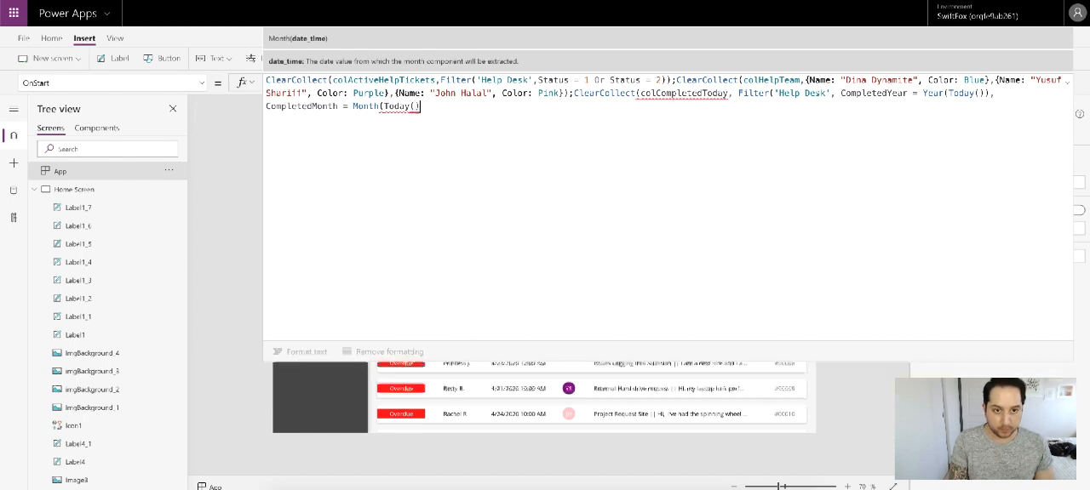
type(", ")
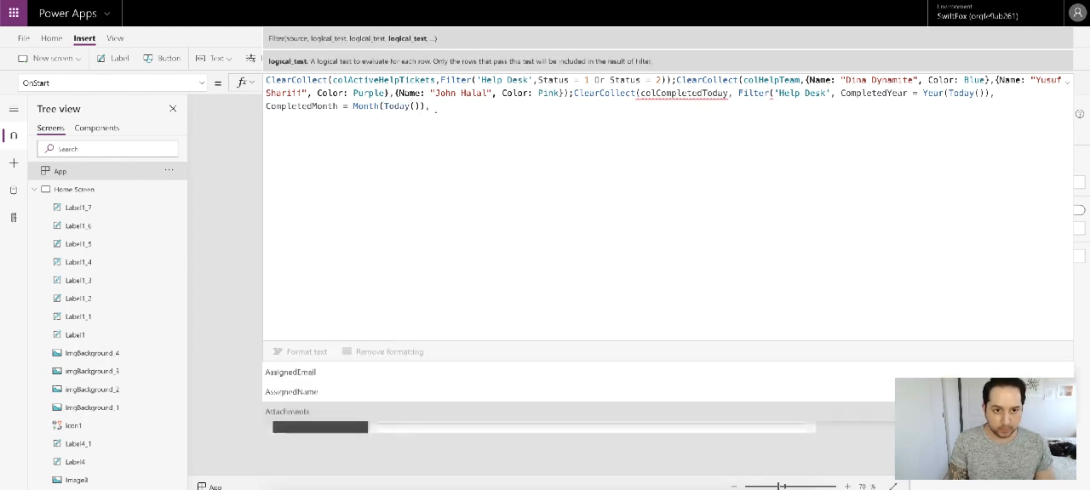
type("Compl")
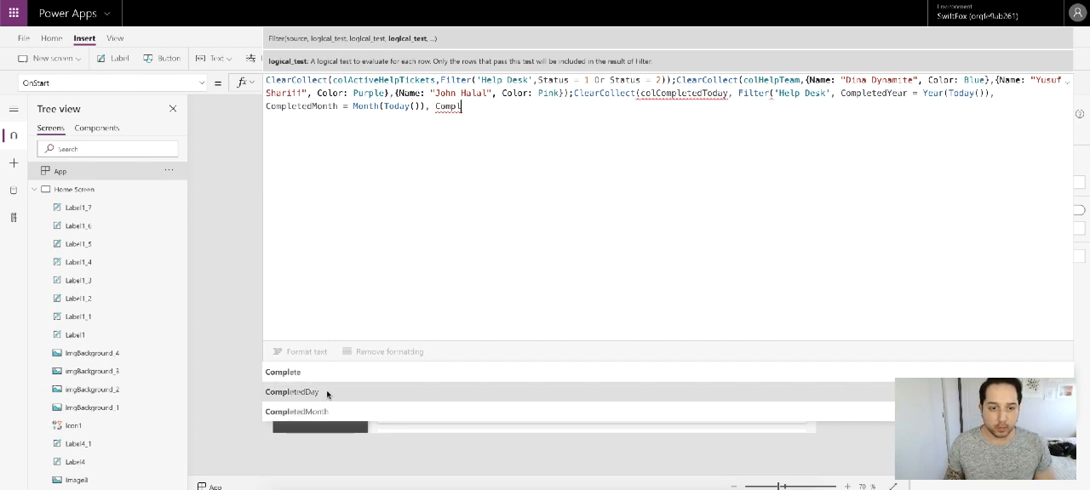
Step: Add a third condition, CompletedDay = Day(Today()), close the Filter and ClearCollect parentheses, and collapse the expanded OnStart formula
left_click(328, 394)
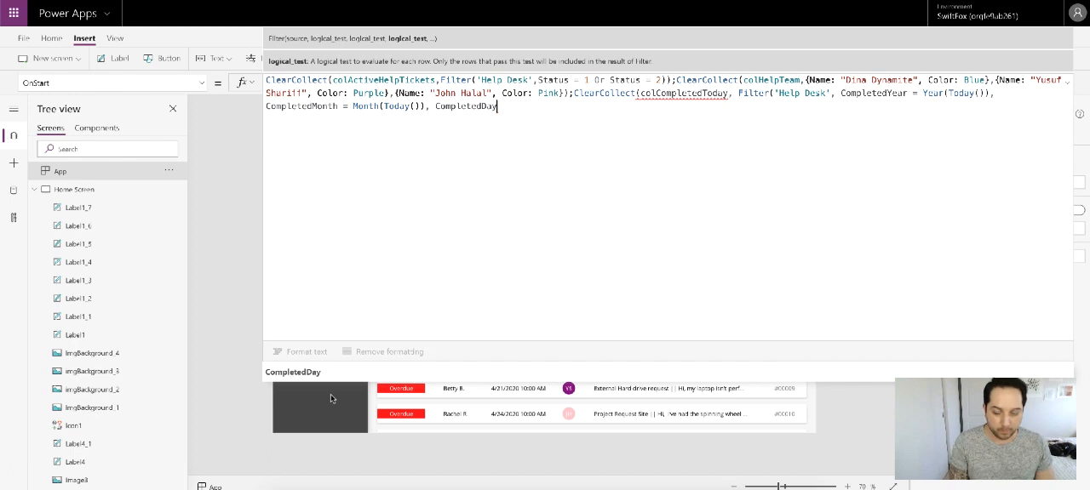
type("= ")
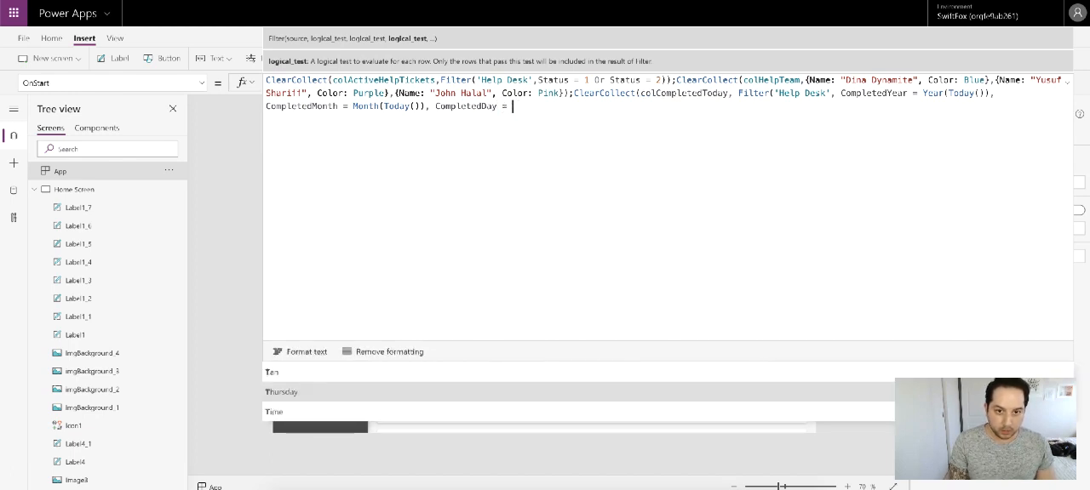
type("Day(Tod")
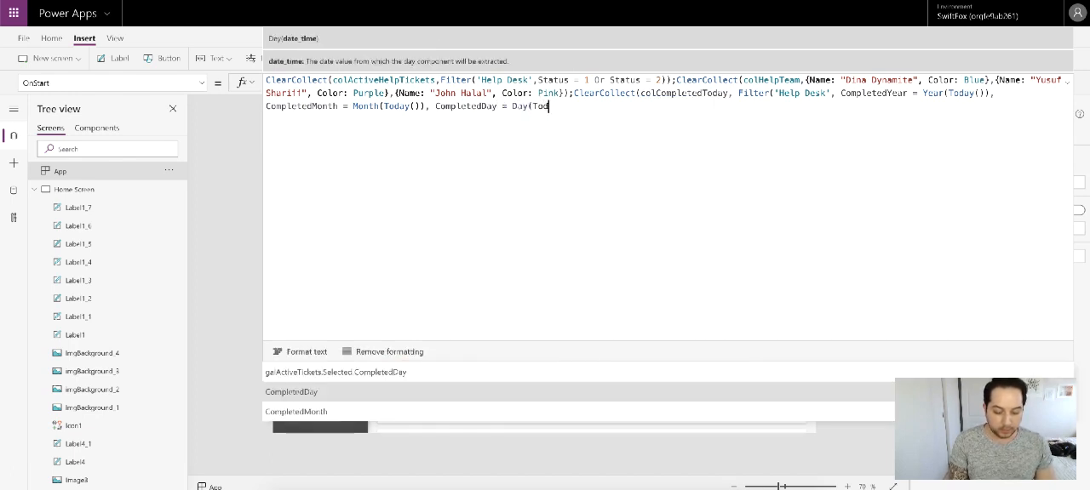
type("ay())")
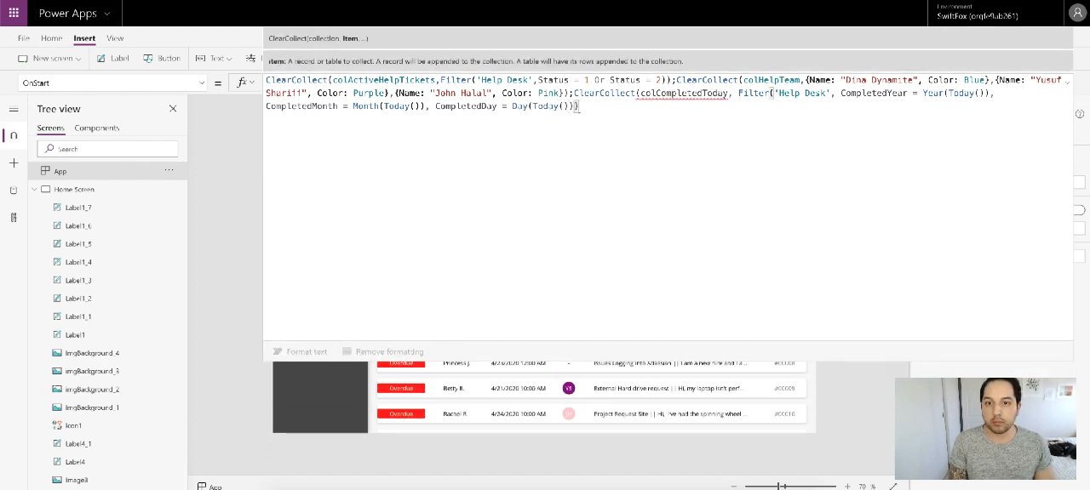
type(")")
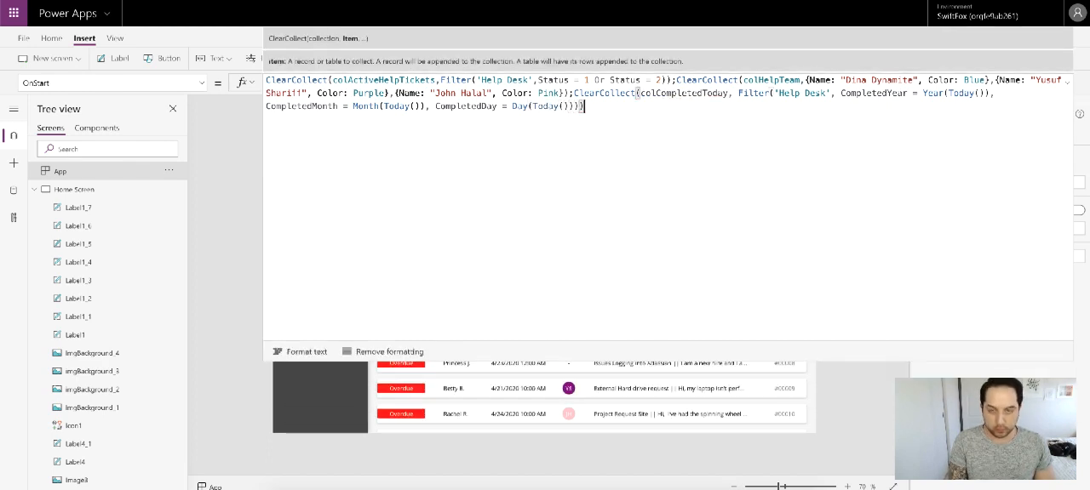
left_click(1068, 83)
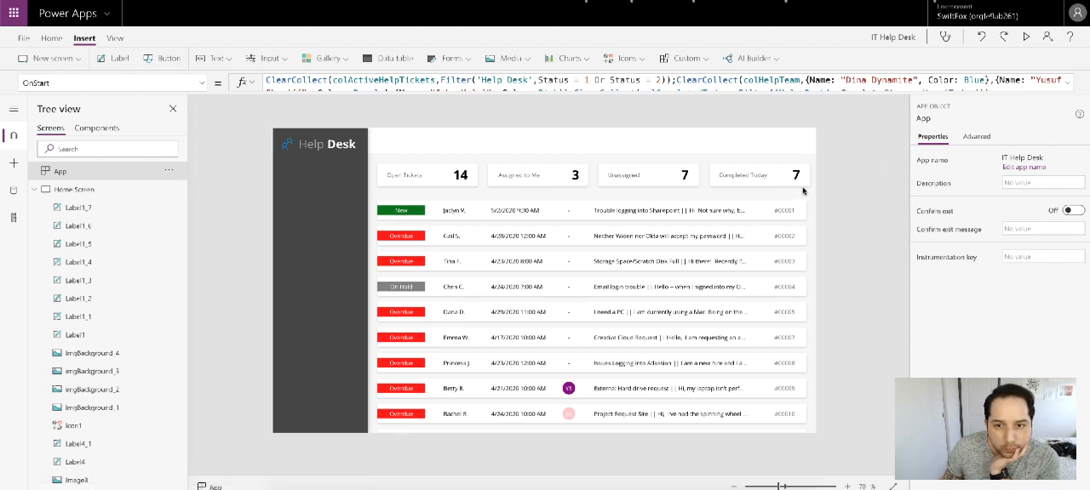
Step: Change the Completed Today card's count label formula to CountRows(colCompletedToday)
left_click(794, 176)
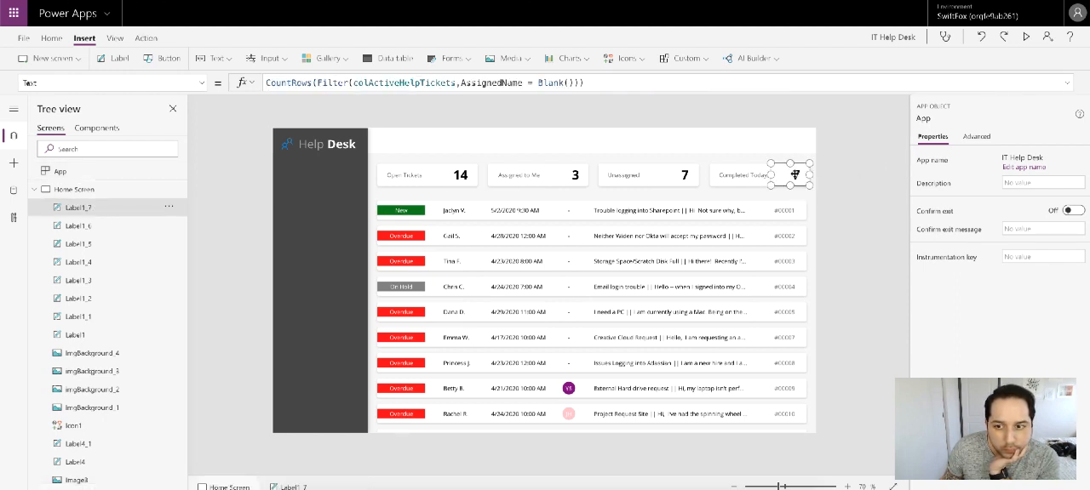
left_click(316, 83)
left_click_drag(316, 82, 696, 83)
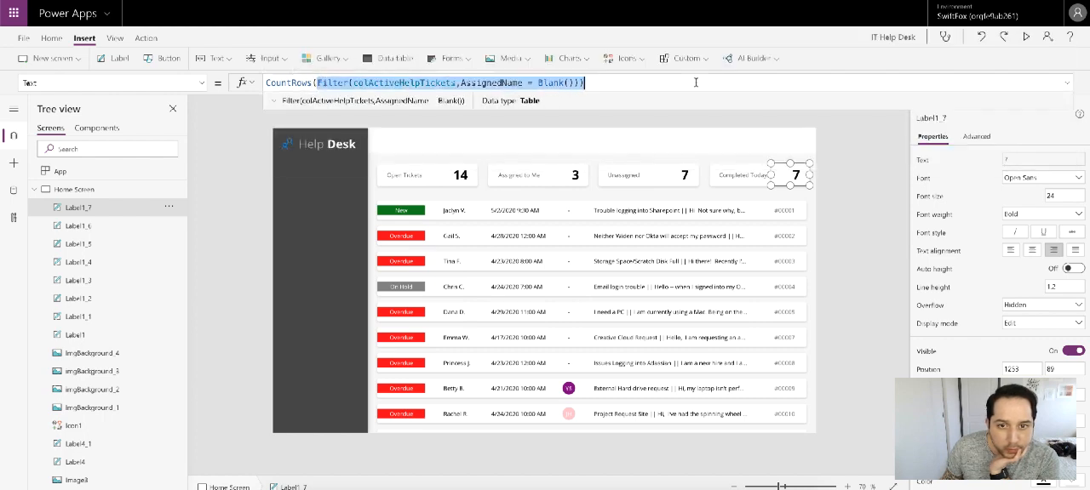
type("c")
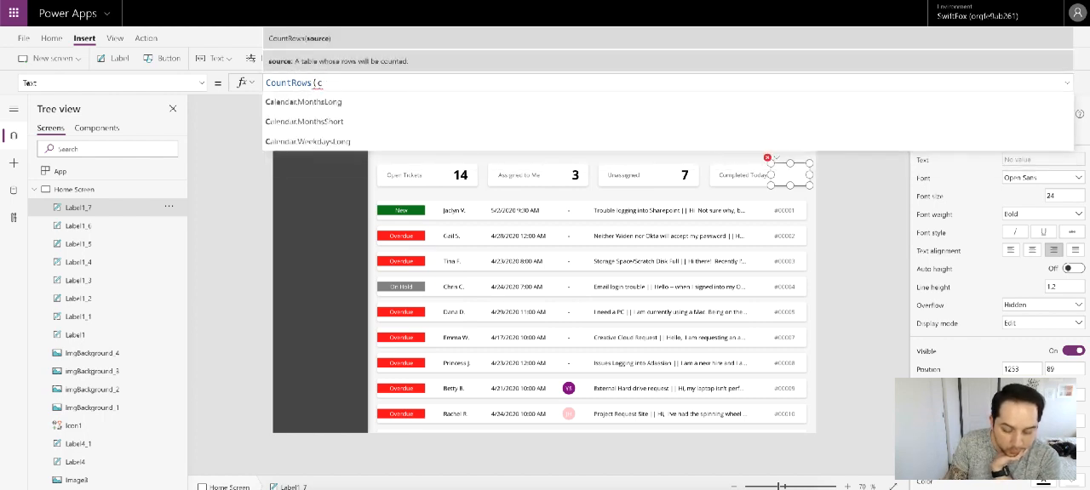
type("ol")
left_click(498, 126)
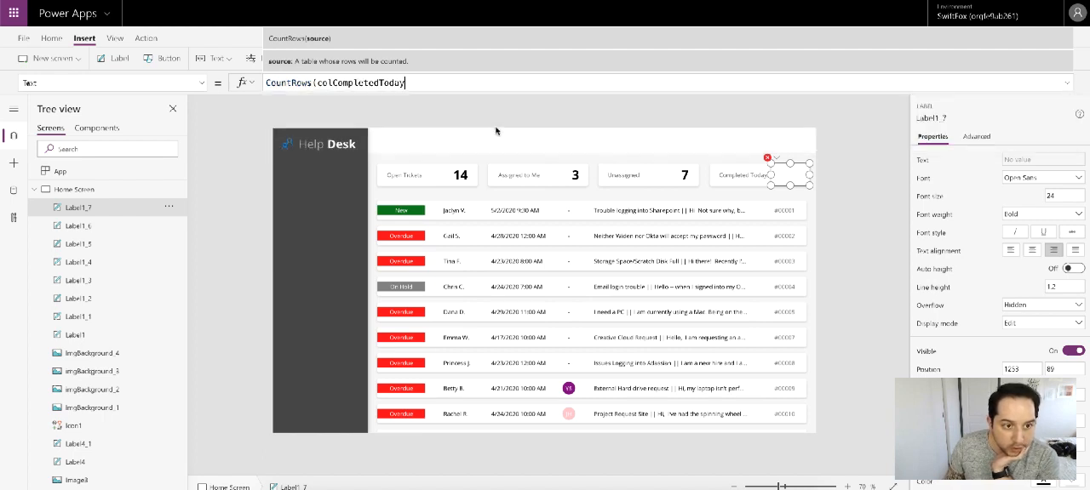
type(")")
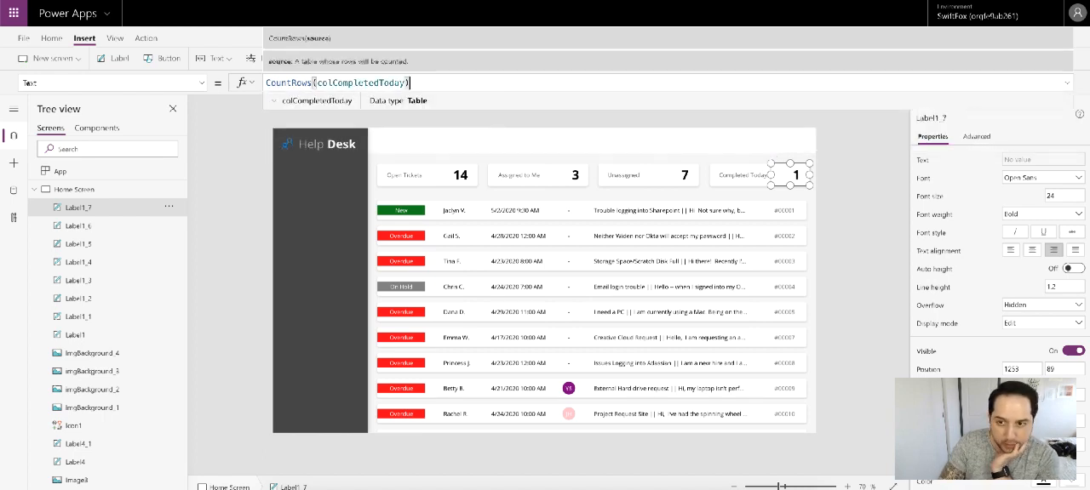
left_click(848, 162)
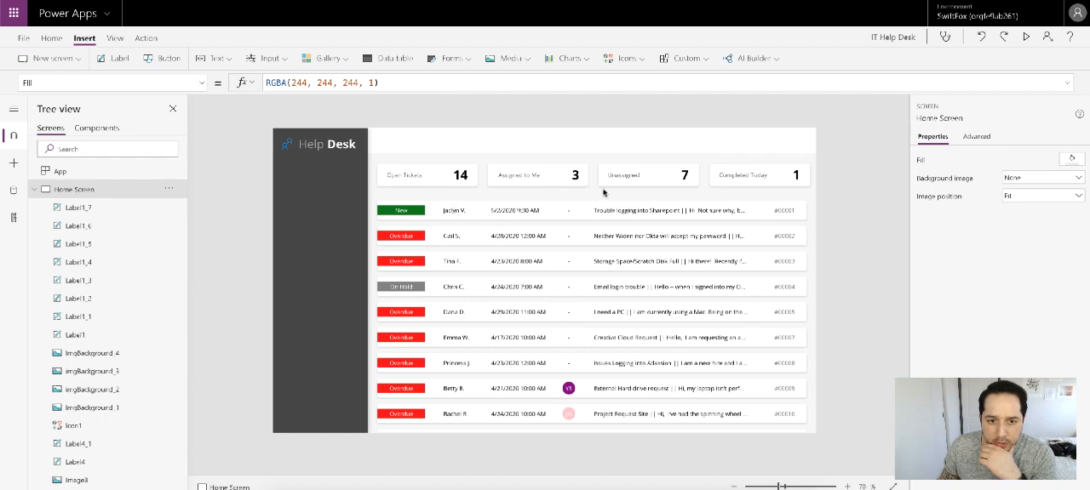
Step: Select the hidden spacer Rectangle2, move it inward from the screen edge to about X 1194, and make it visible
scroll(109, 380, "down", 3)
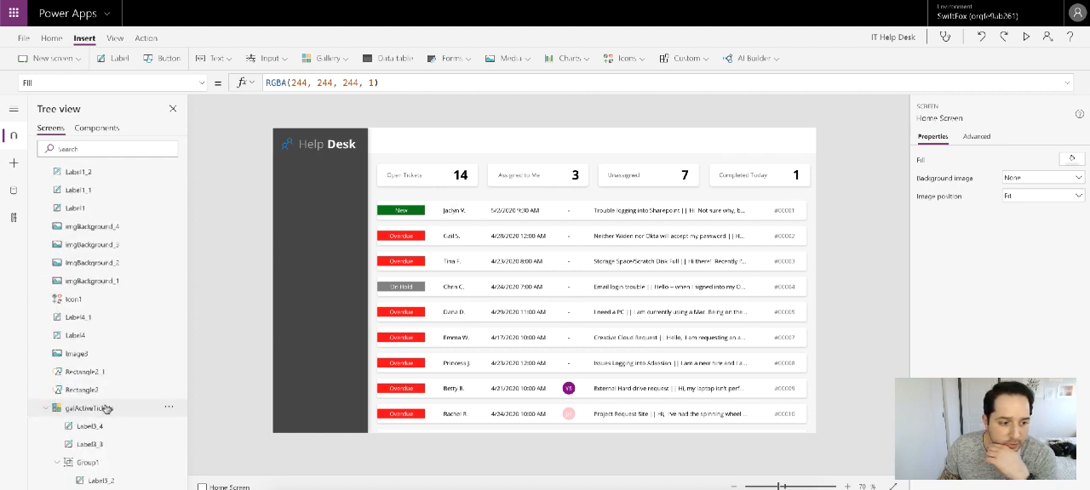
left_click(105, 391)
left_click(106, 375)
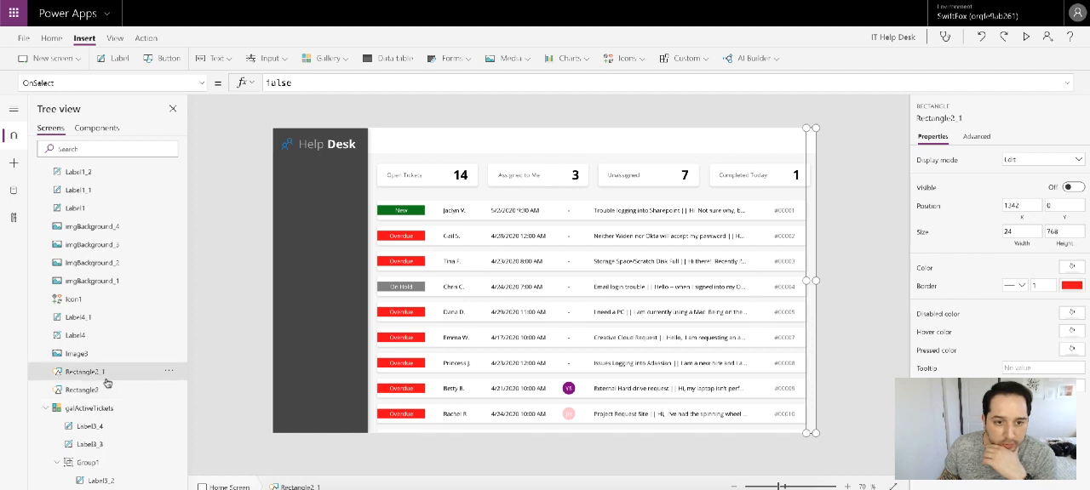
left_click(105, 389)
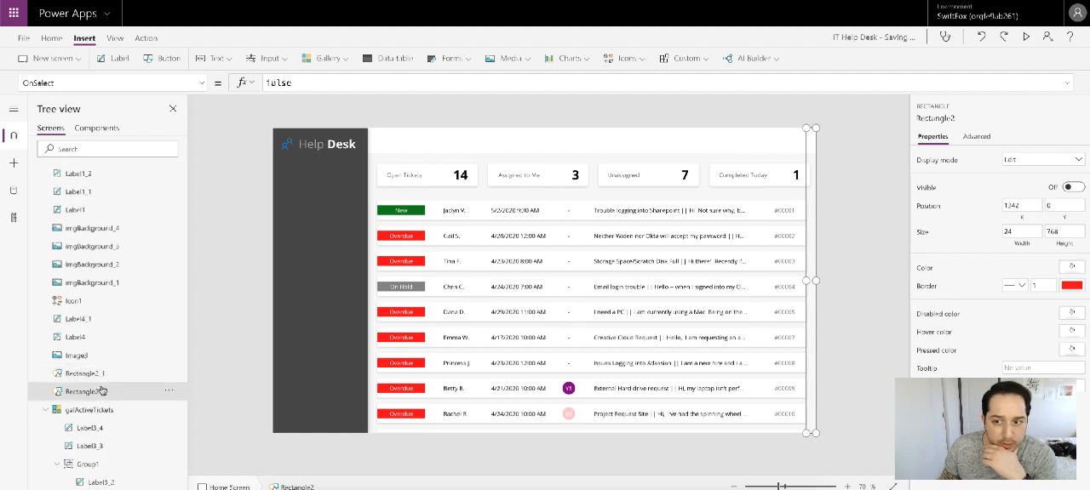
left_click(102, 350)
left_click(98, 365)
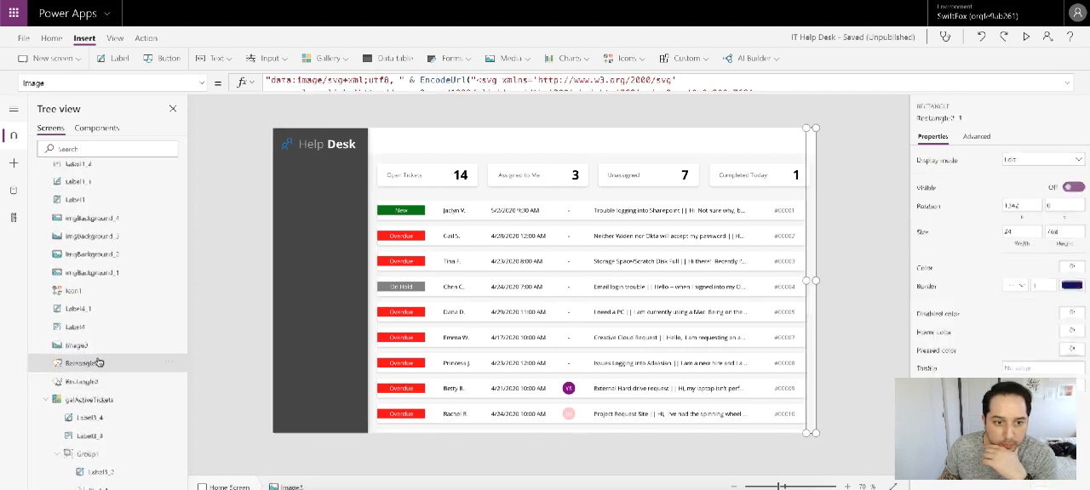
left_click(96, 379)
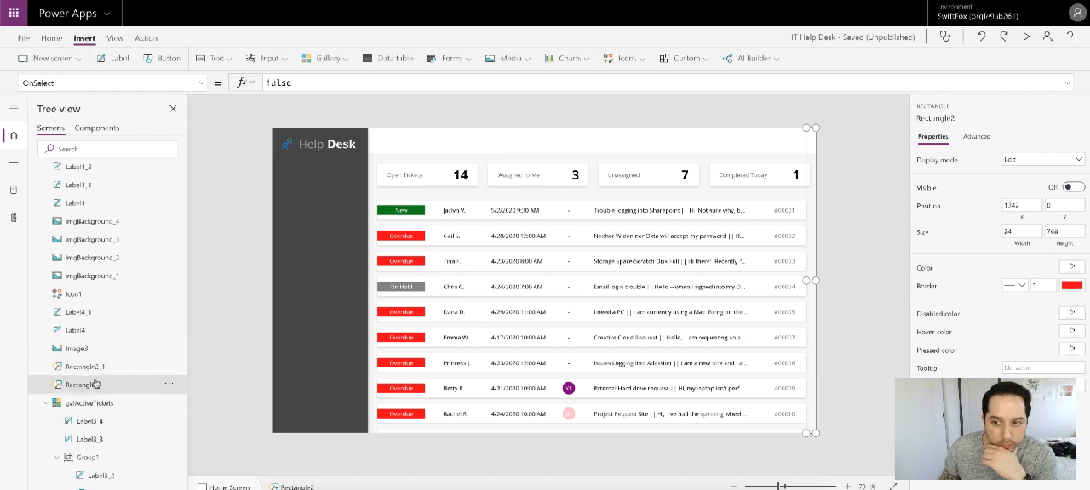
left_click_drag(810, 257, 751, 256)
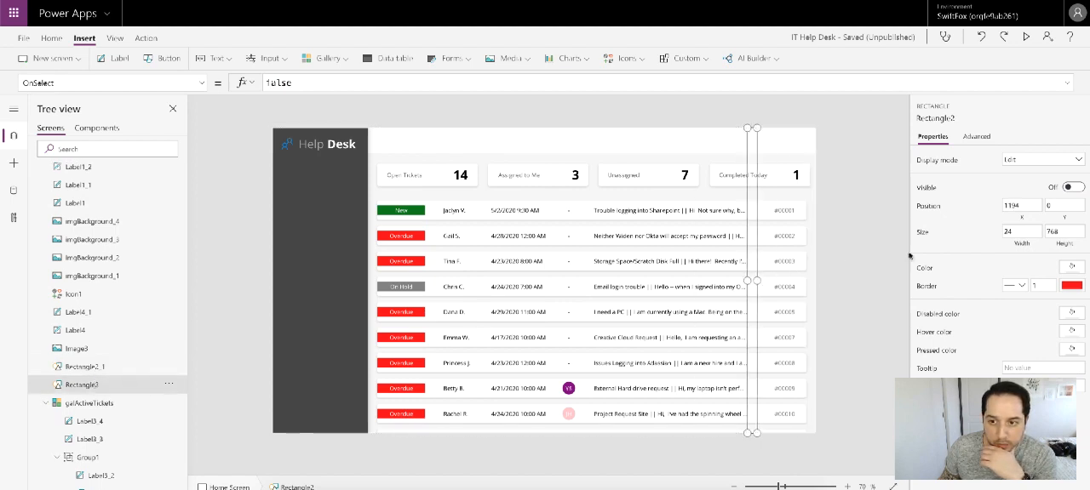
left_click(1071, 188)
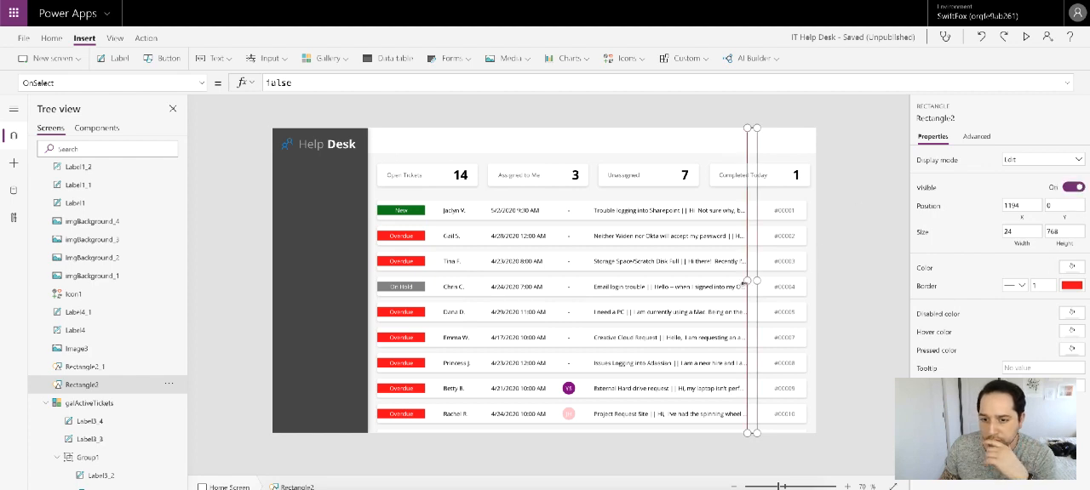
Step: Stretch Rectangle2 to the full 1366 screen width, set its height to 24, and place it directly below the count cards at about Y 146
left_click_drag(746, 282, 230, 304)
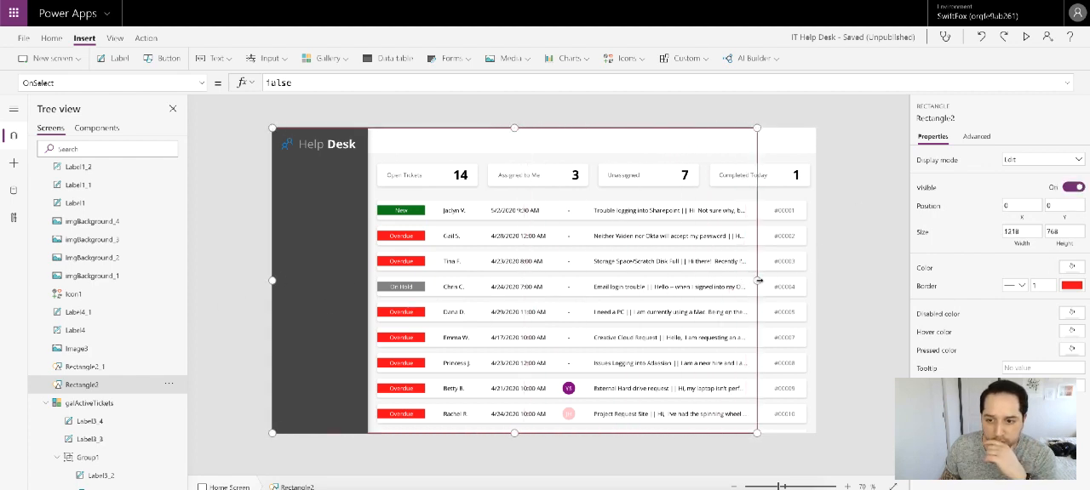
left_click_drag(758, 281, 919, 287)
double_click(1065, 233)
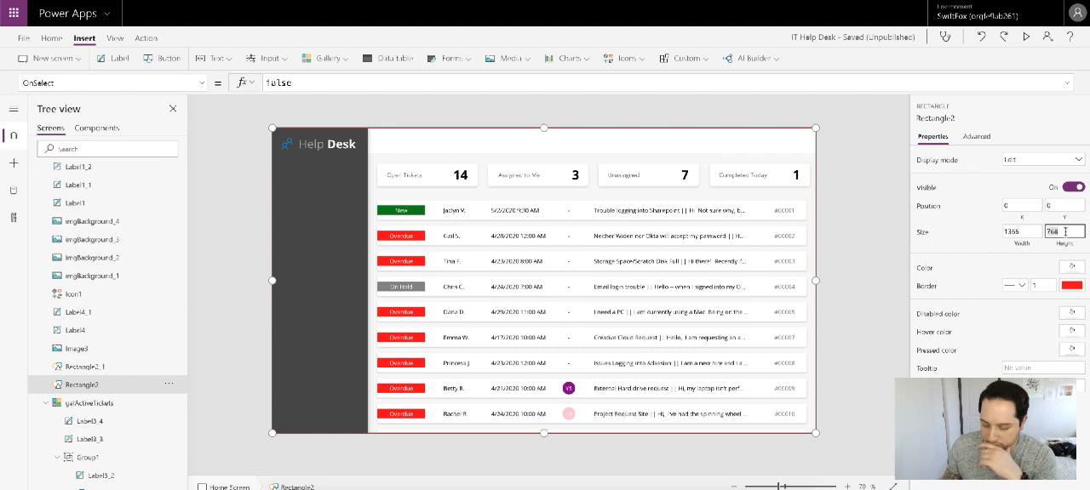
type("24")
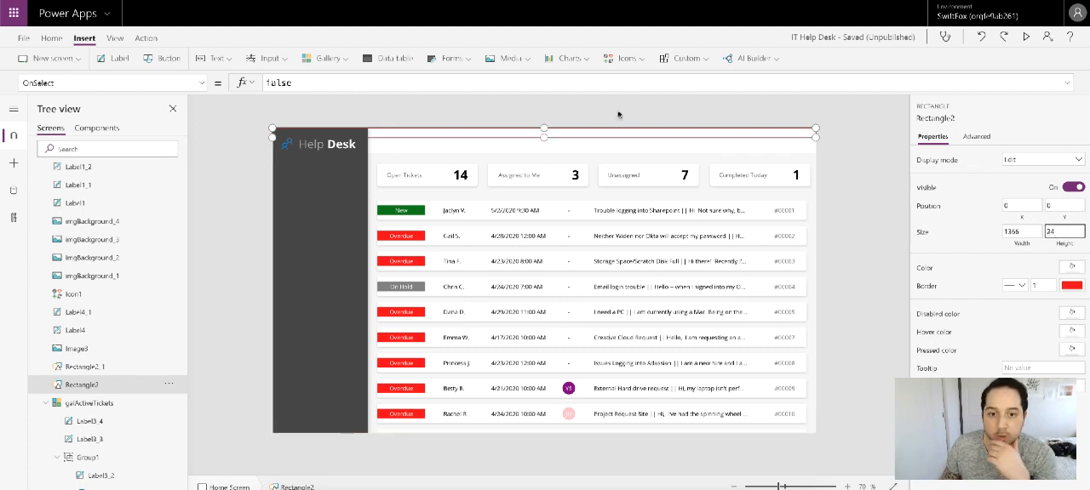
left_click_drag(593, 133, 608, 191)
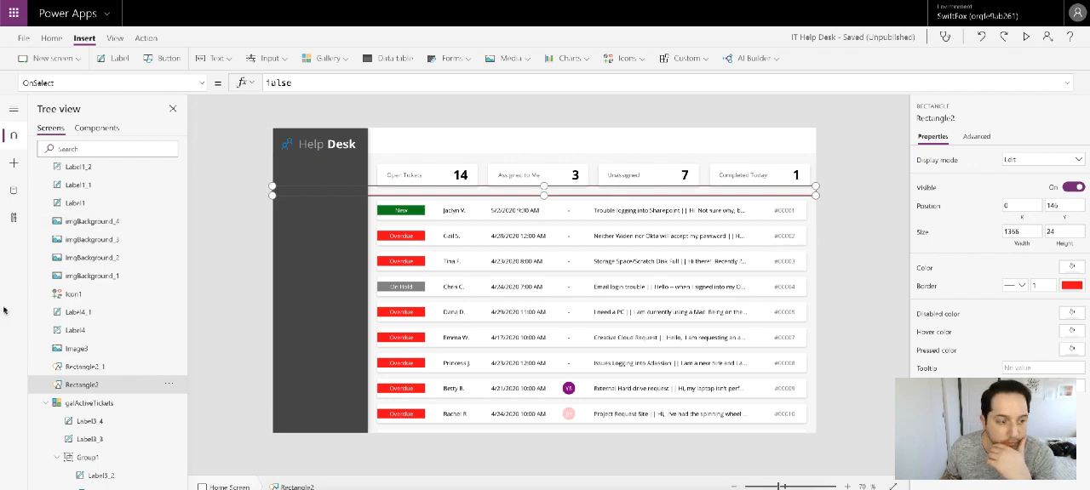
Step: Extend the galActiveTickets gallery upward to meet the lower edge of the spacer rectangle, at about Y 170
left_click(88, 404)
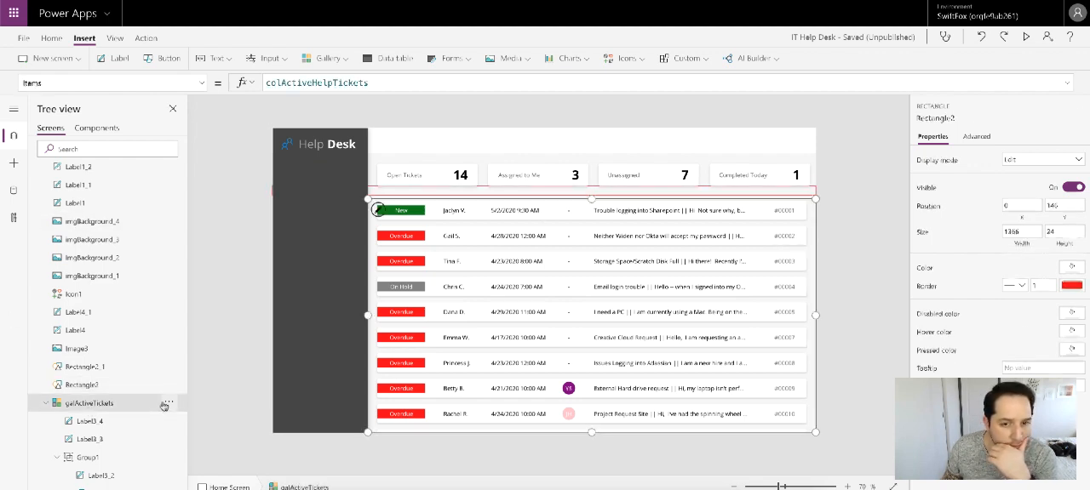
left_click_drag(591, 198, 592, 195)
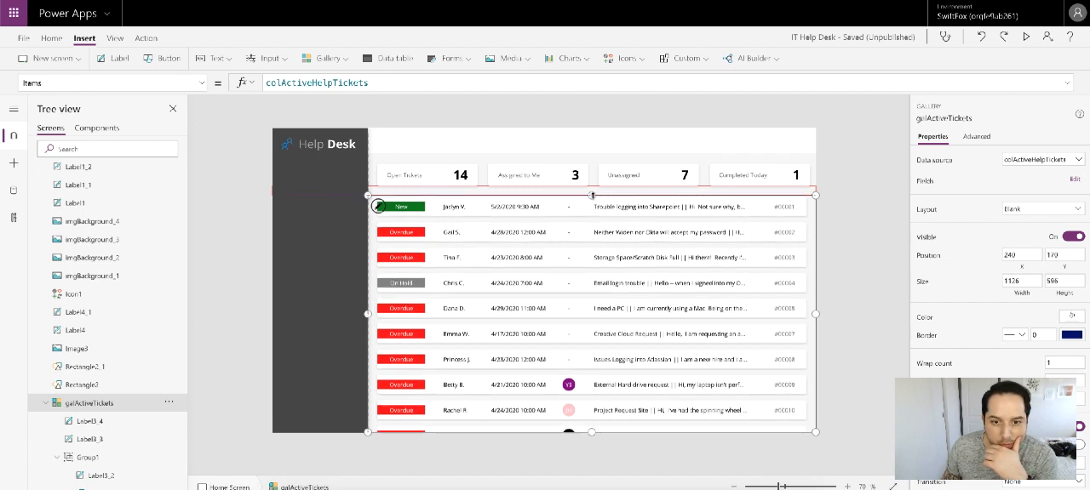
left_click(855, 225)
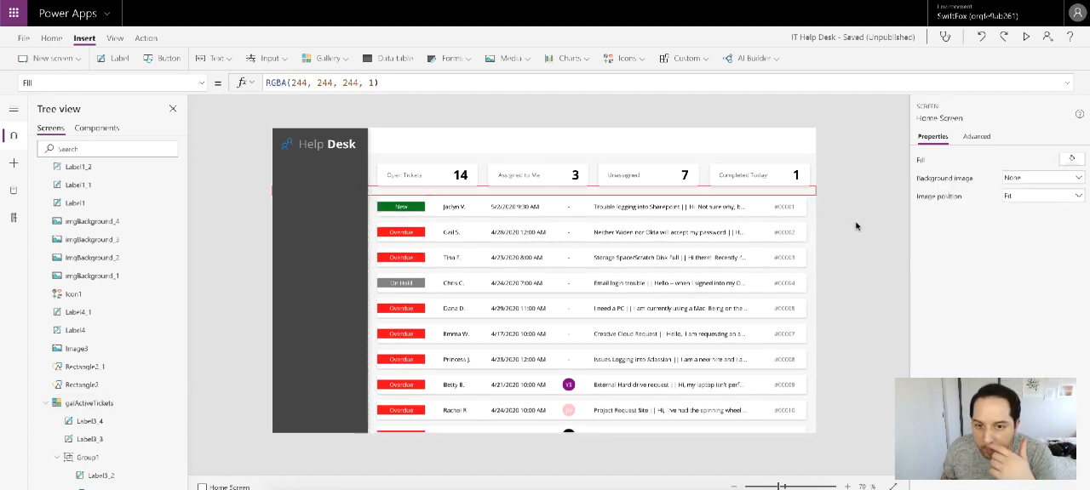
Step: Inspect the bounds of the count cards' background images against the spacer rectangle
left_click(406, 194)
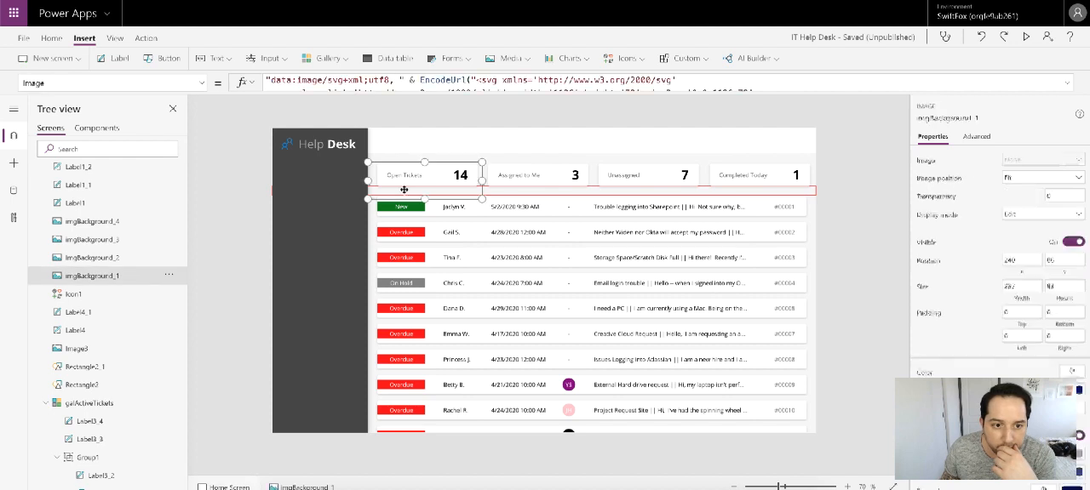
left_click(508, 189)
left_click(813, 188)
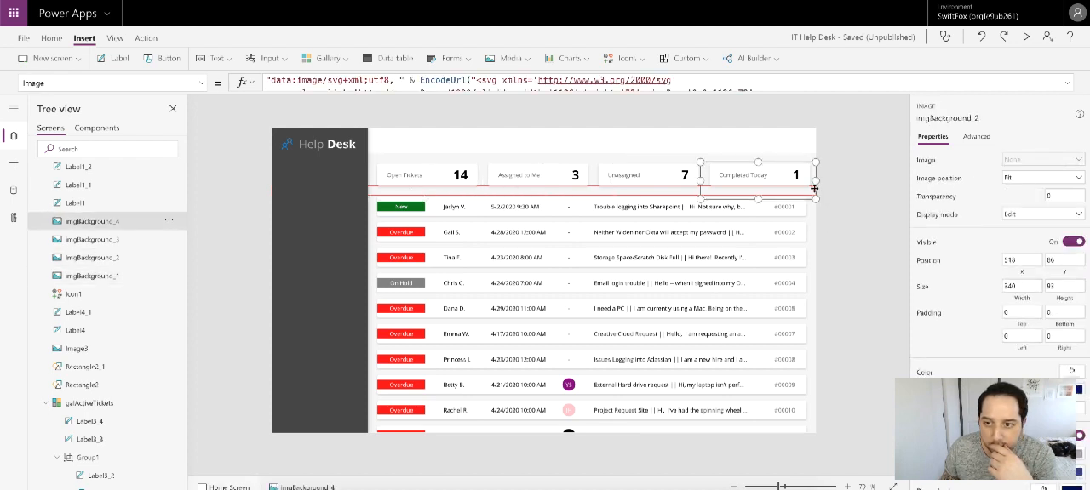
left_click_drag(758, 199, 758, 187)
left_click(834, 203)
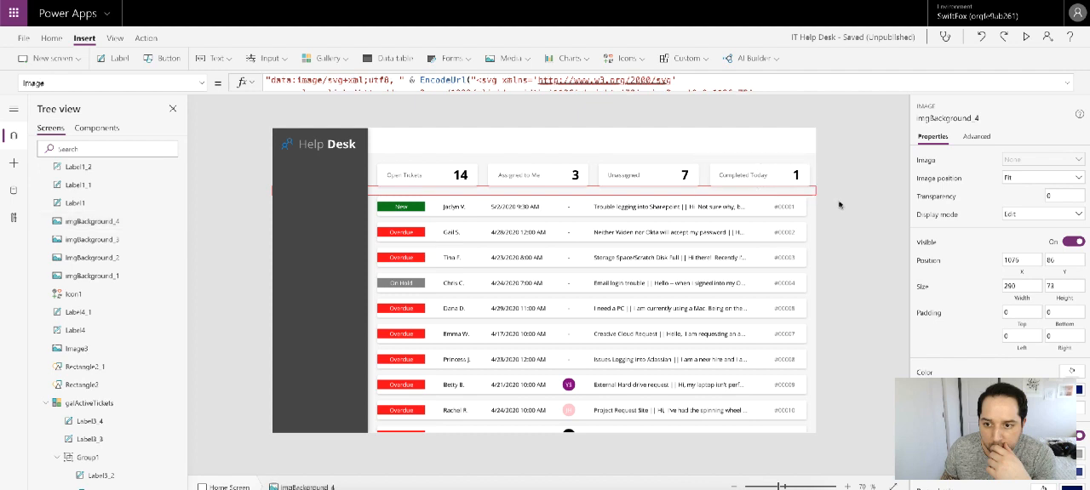
Step: Hide the horizontal spacer Rectangle2 between the count cards and the ticket gallery
left_click(810, 195)
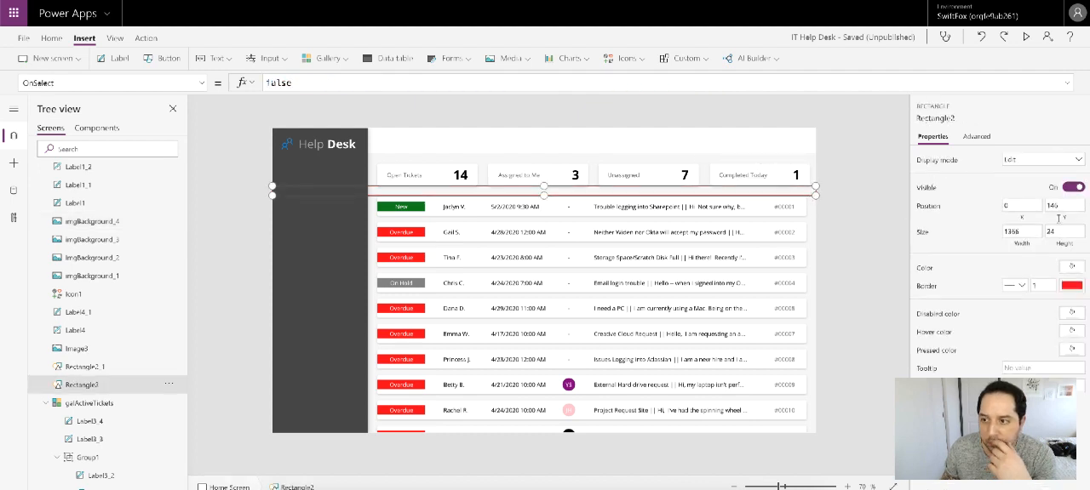
left_click(1072, 186)
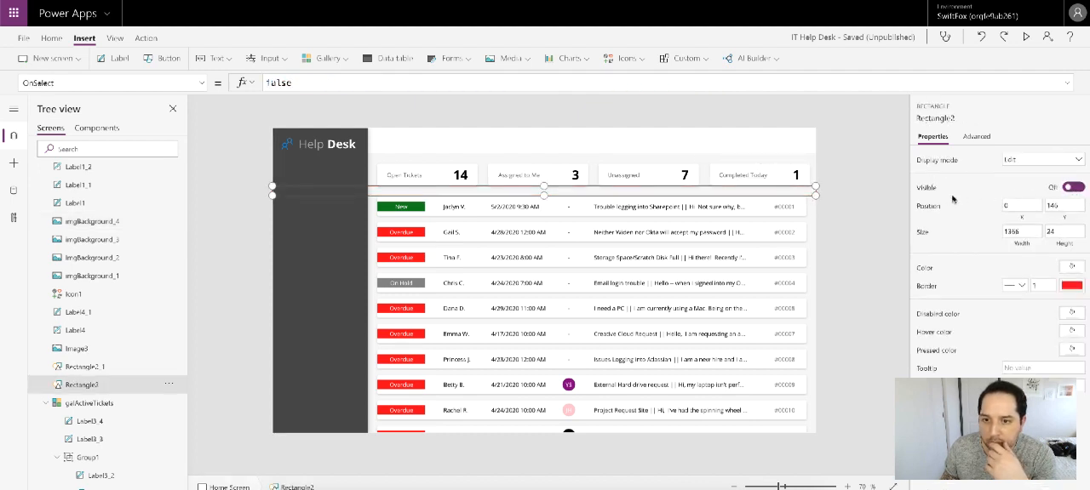
left_click(872, 185)
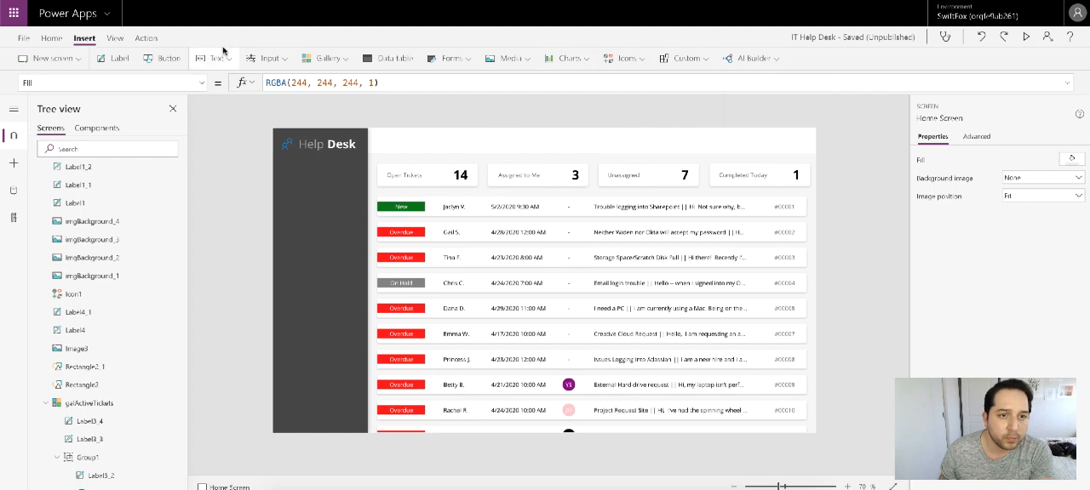
Step: Insert a button in the dark sidebar at X 0 and about Y 146, and enlarge it to about 240 by 45
left_click(167, 58)
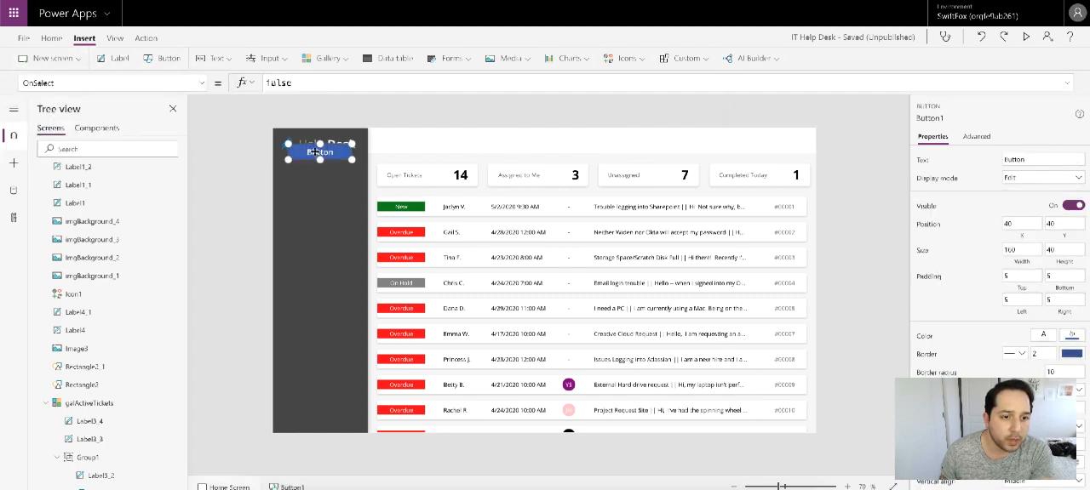
left_click_drag(314, 151, 293, 194)
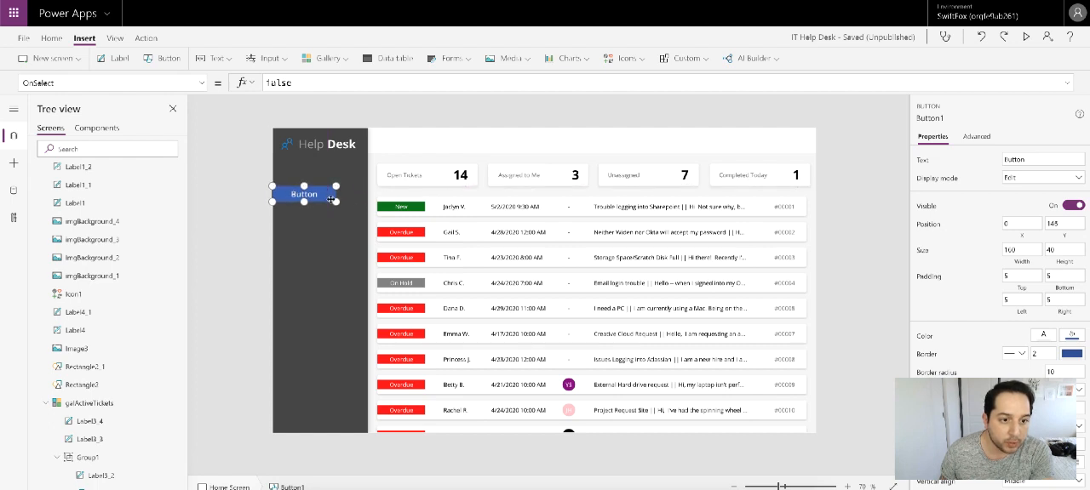
left_click_drag(335, 201, 365, 204)
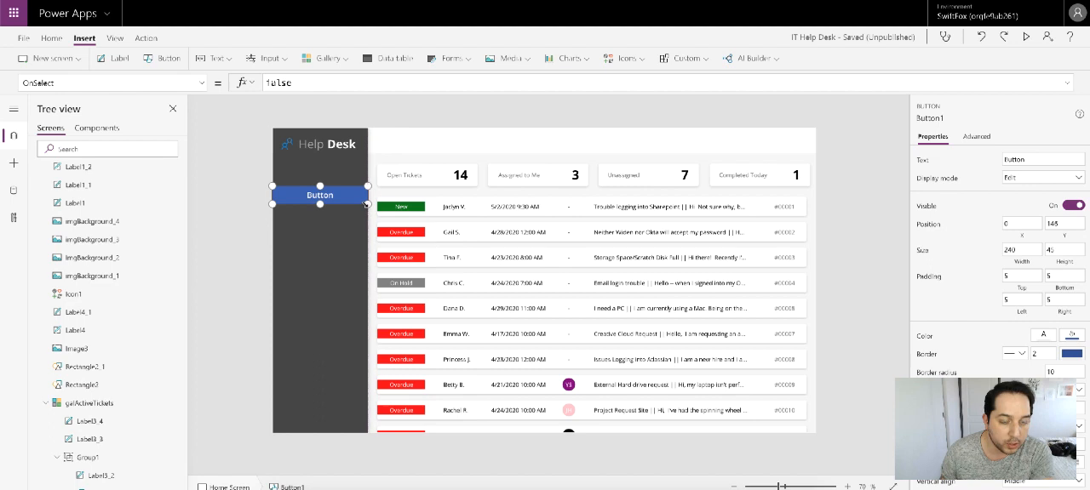
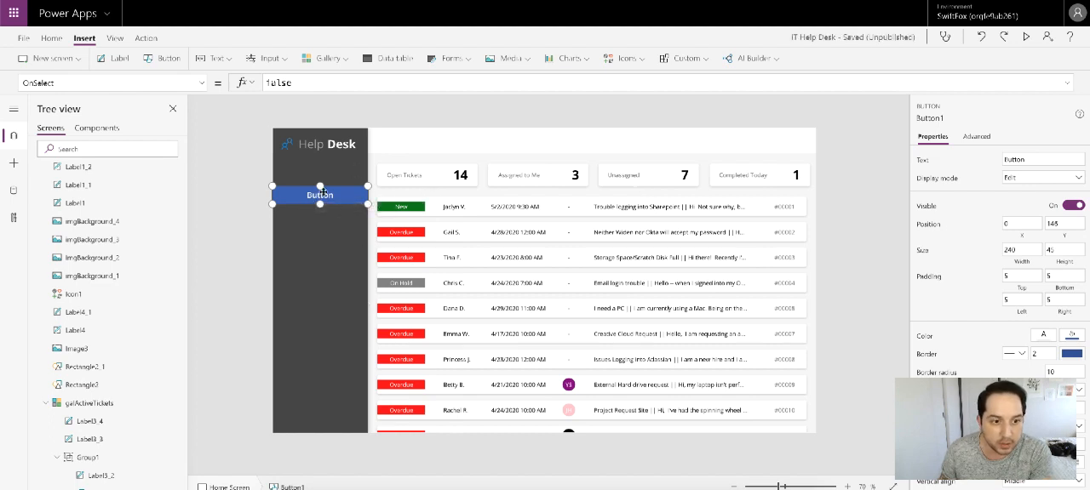
Step: Move the sidebar button up to Y 90, beneath the Help Desk title, and set its text to "All Tickets"
left_click_drag(322, 192, 321, 168)
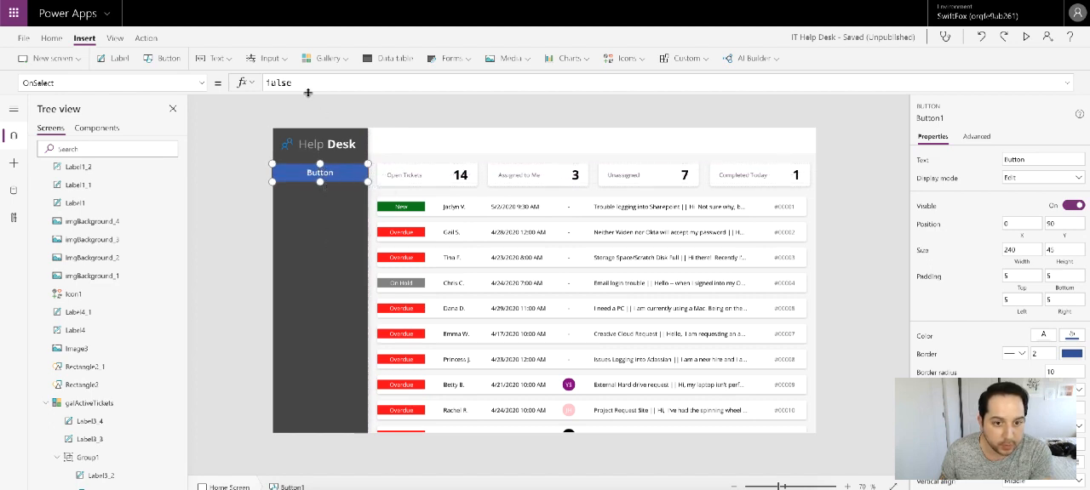
left_click(202, 83)
scroll(82, 255, "down", 5)
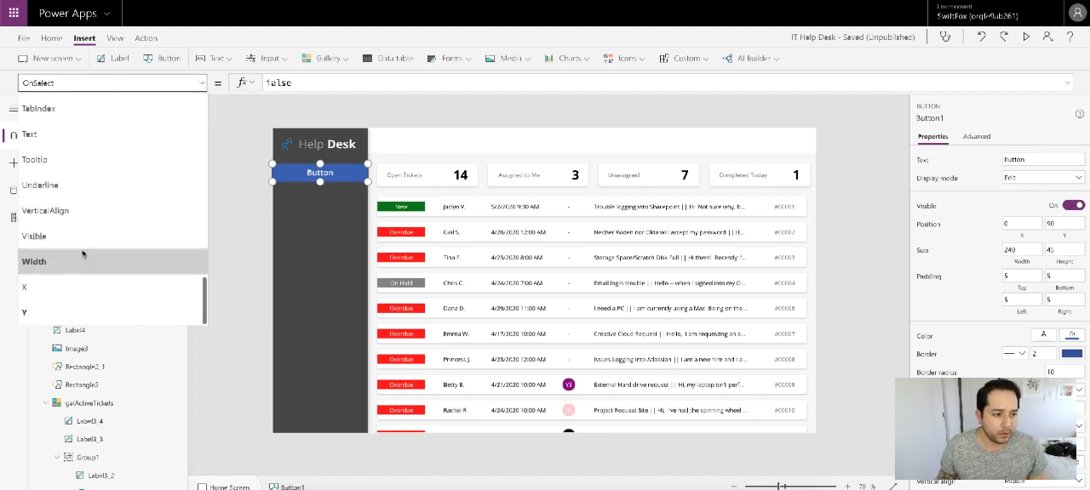
left_click(75, 136)
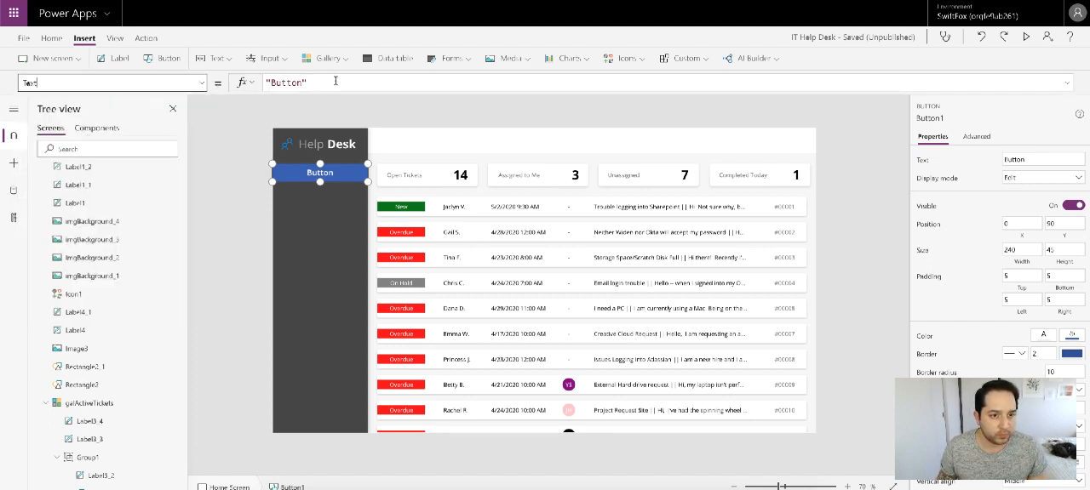
left_click(335, 81)
key("ctrl+a")
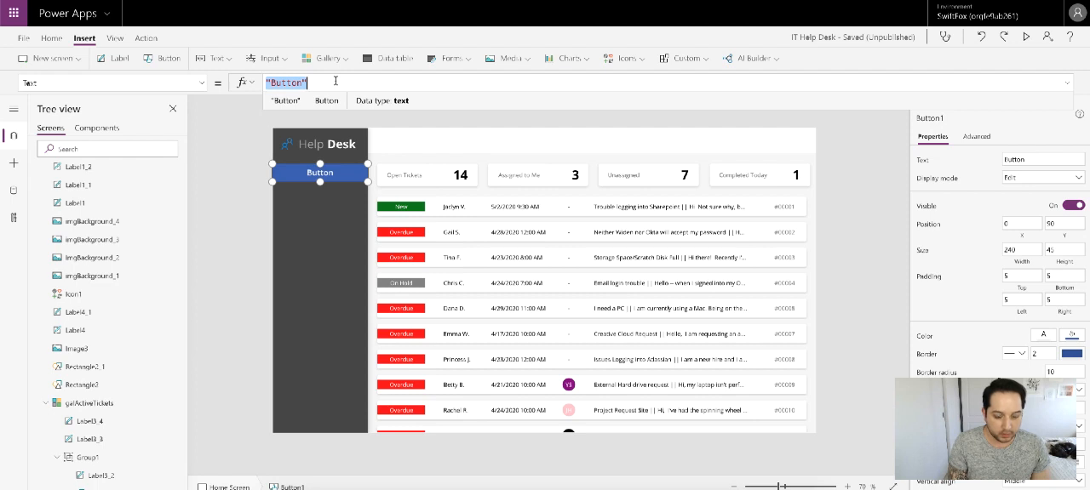
type("\"ALL T")
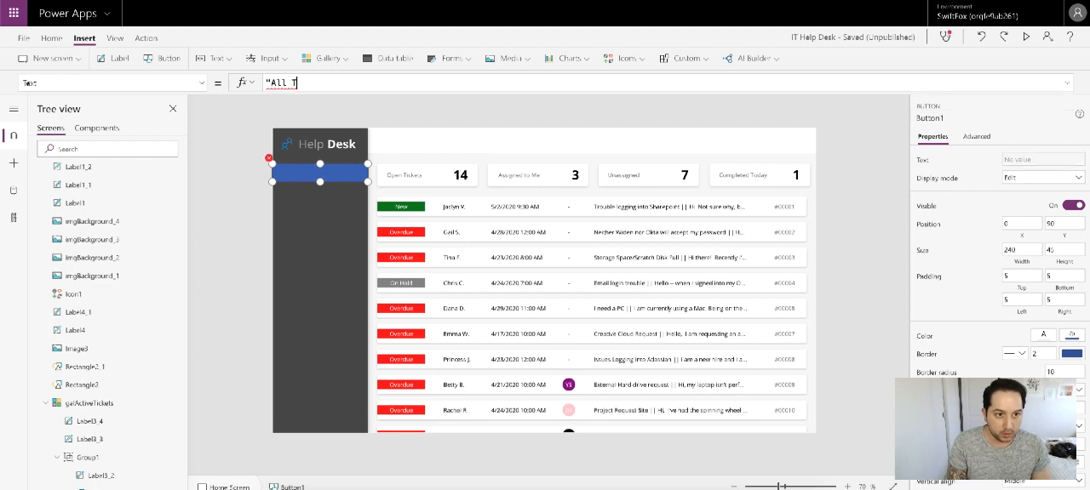
type("ikcet")
key("BackSpace")
key("BackSpace")
key("BackSpace")
key("BackSpace")
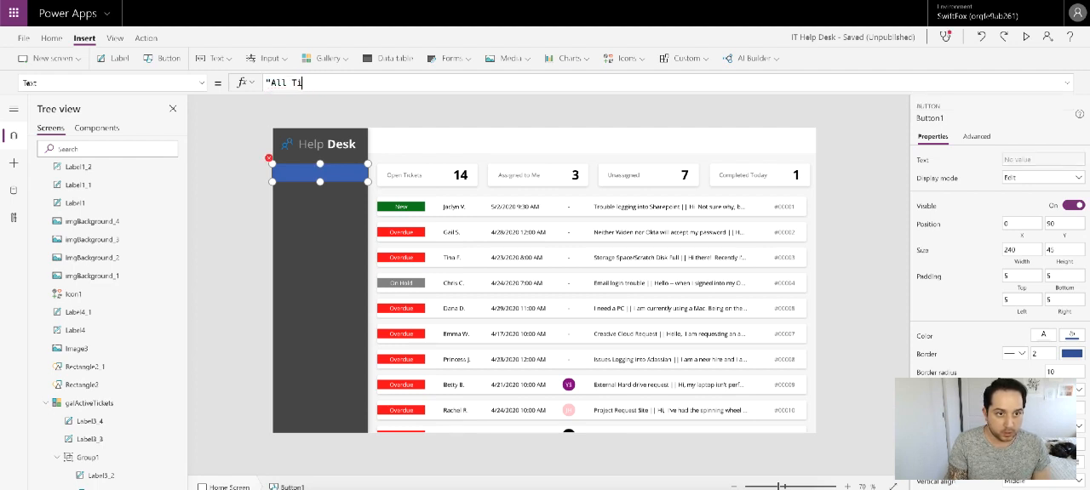
type("ckets")
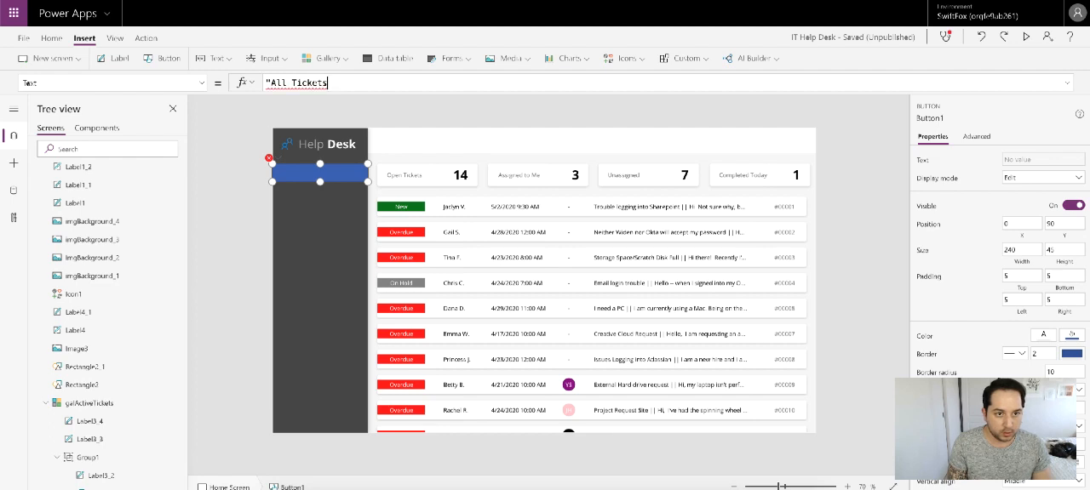
type("\"")
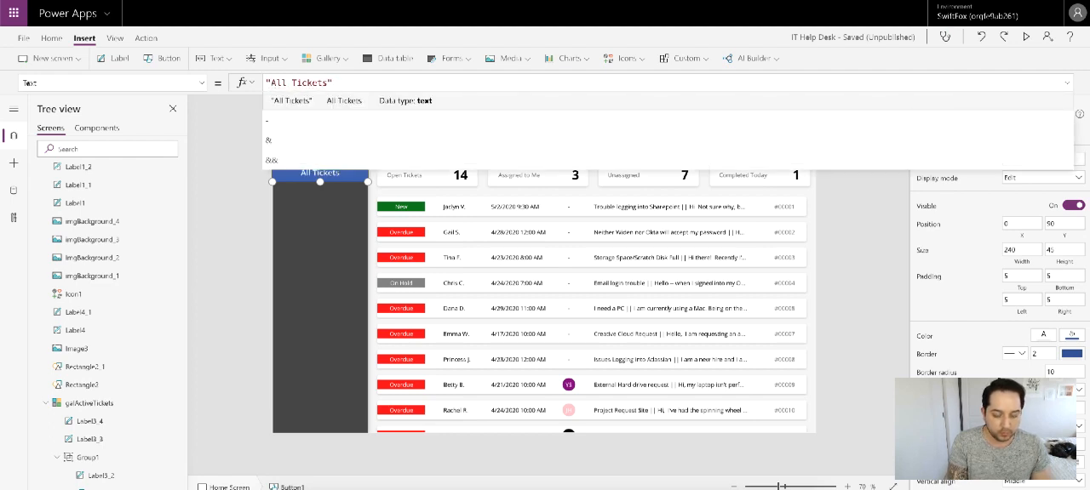
type(" &")
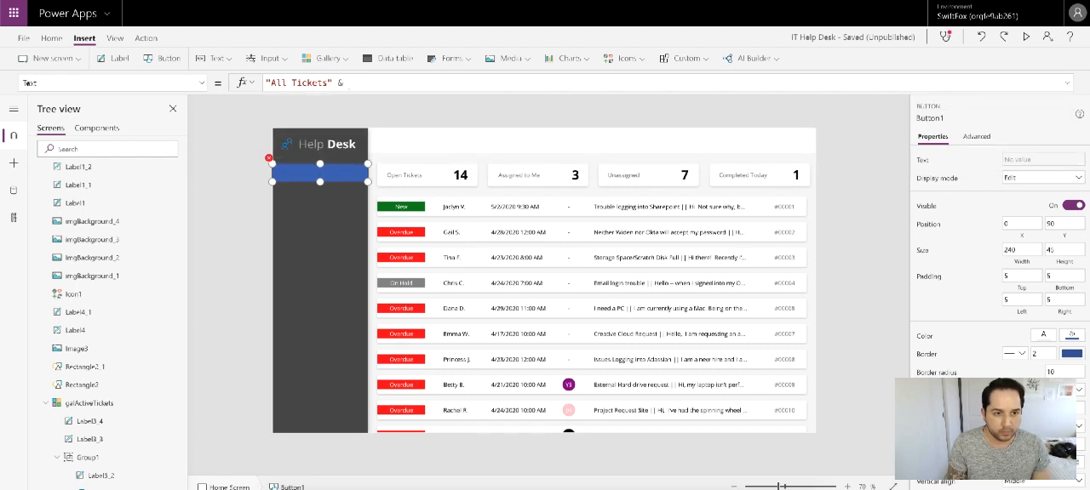
key("BackSpace")
key("BackSpace")
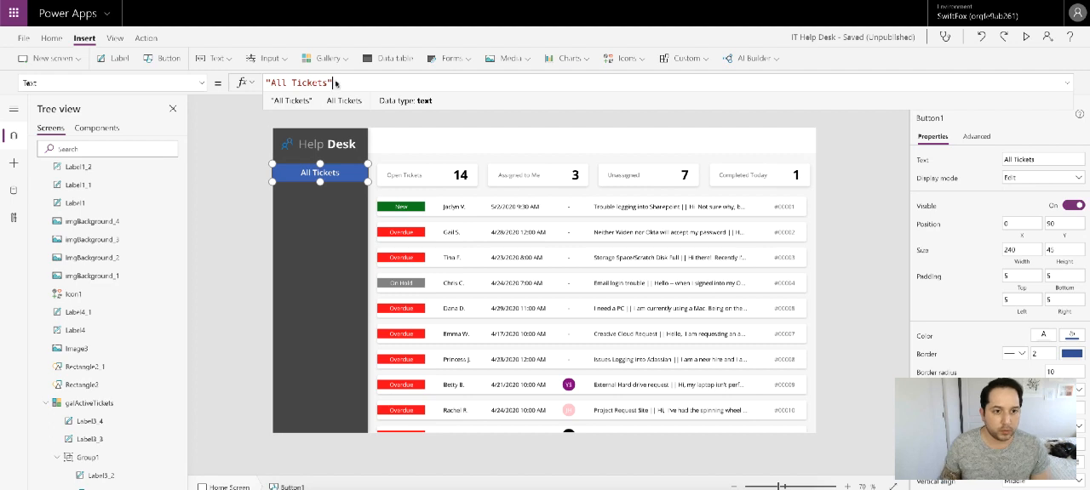
Step: Left-align the All Tickets button's text at font size 11 with a left padding of 24
scroll(1078, 468, "down", 1)
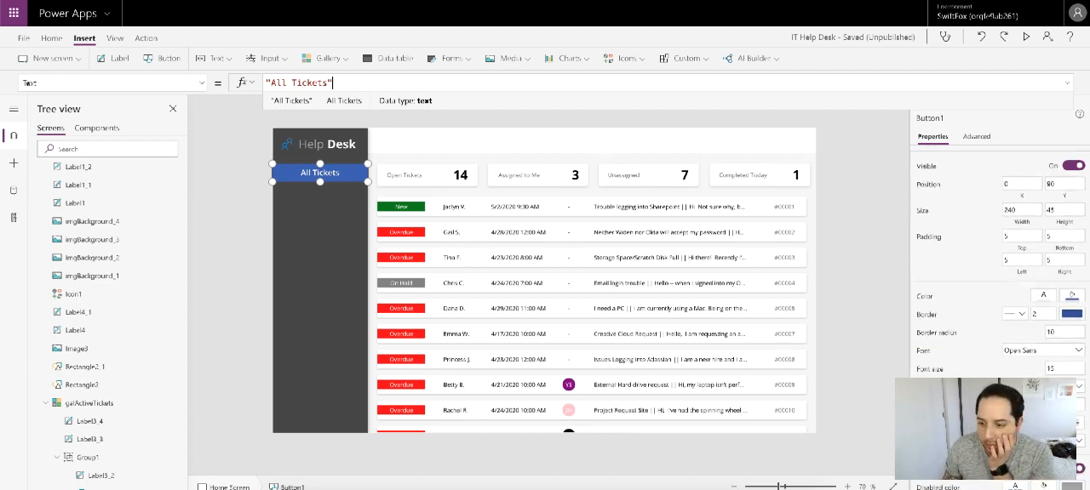
left_click(1012, 423)
scroll(1047, 380, "down", 1)
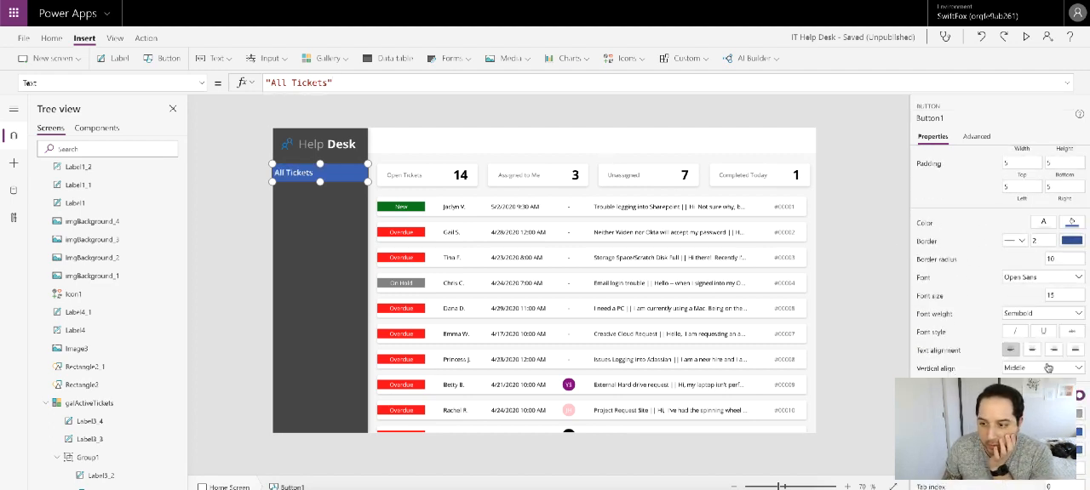
left_click(1058, 297)
type("1")
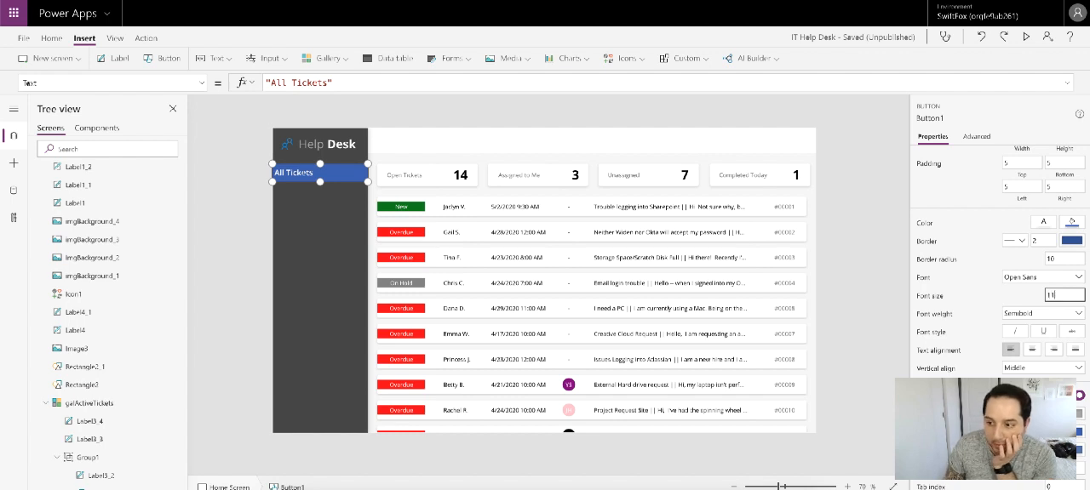
type("1")
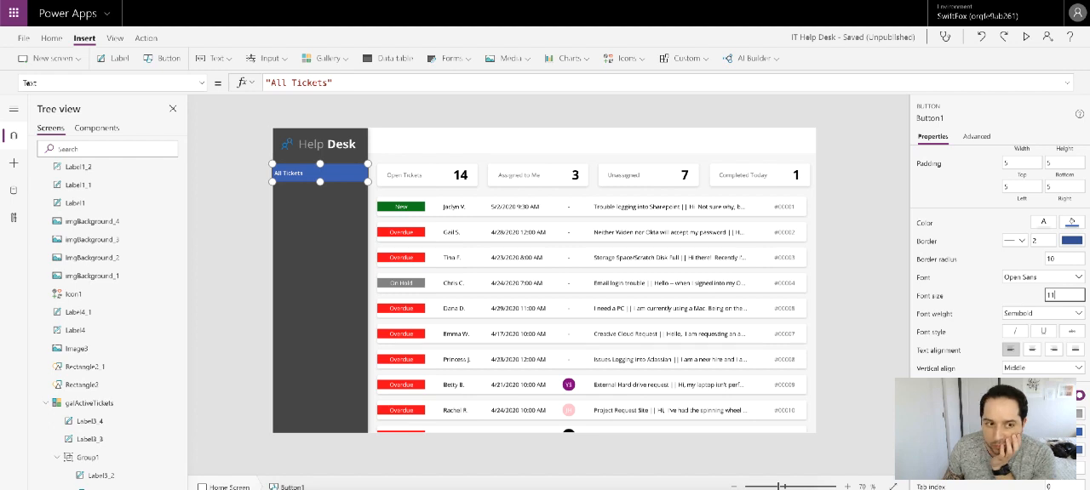
left_click(1014, 185)
key("BackSpace")
type("24")
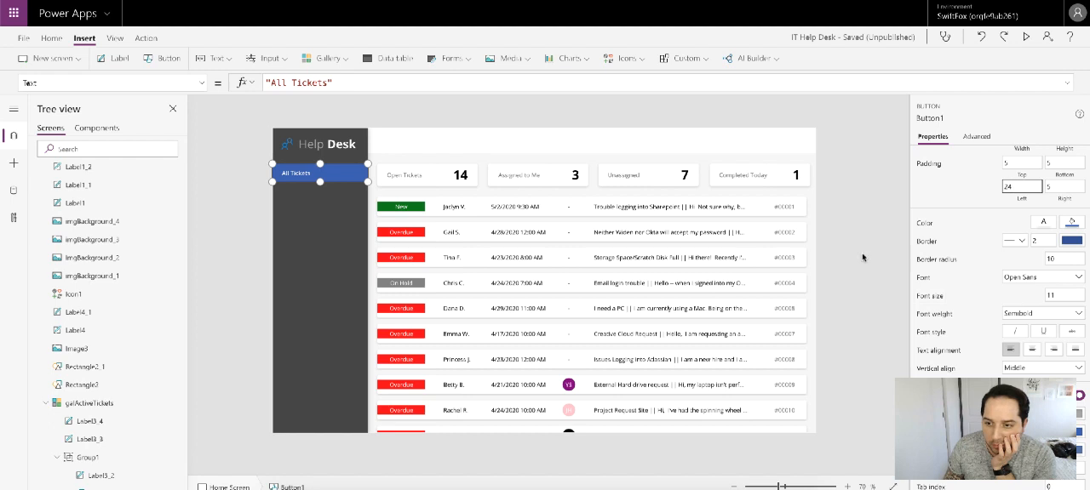
left_click(231, 183)
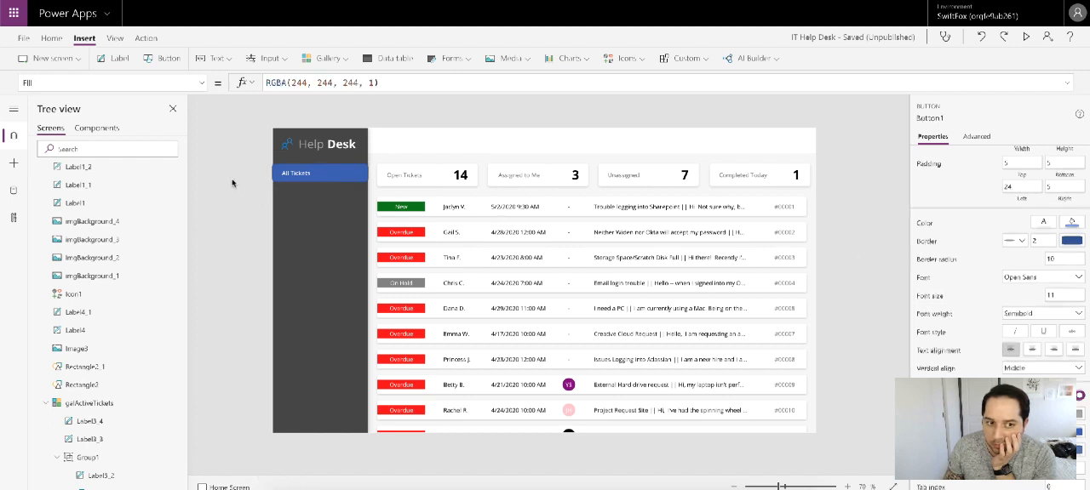
Step: Remove the All Tickets button from the sidebar and insert a blank gallery on the Home Screen instead
left_click(292, 175)
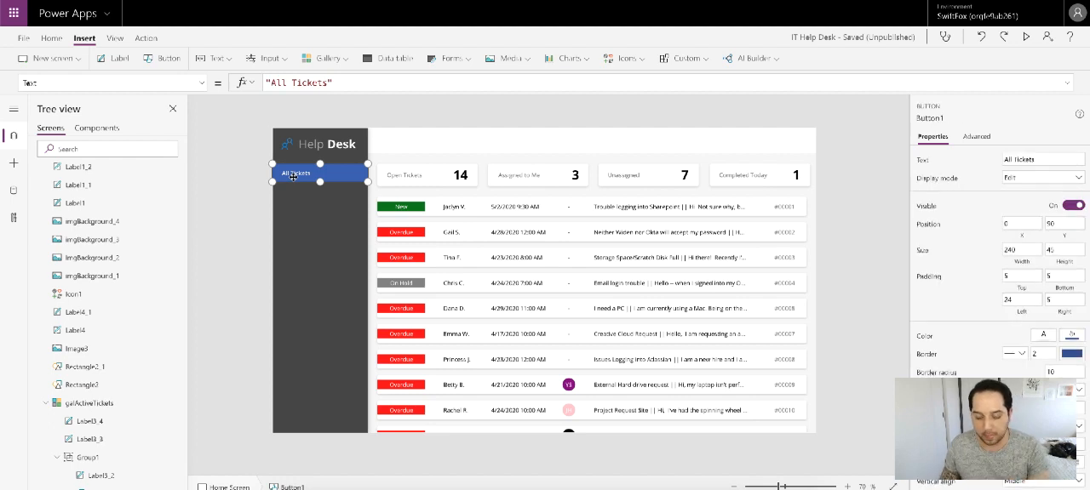
left_click(266, 174)
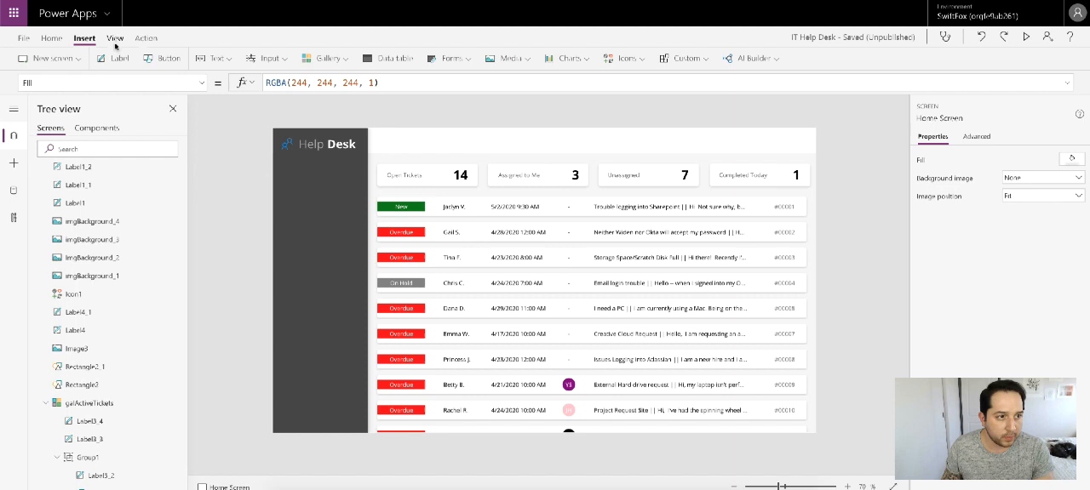
left_click(337, 60)
left_click(332, 179)
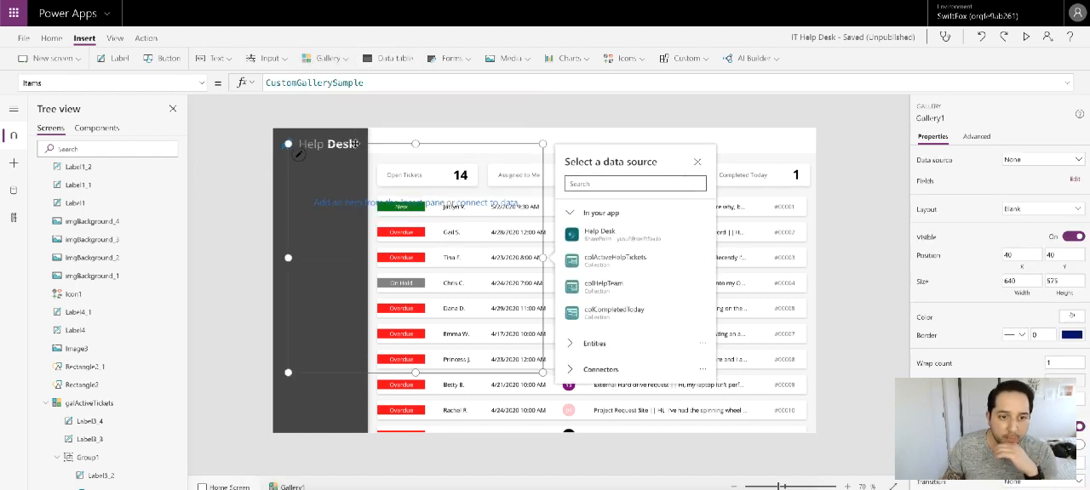
Step: Fit the new blank gallery into the dark sidebar at X 0 and Y 90, with a width of 240
left_click_drag(351, 150, 343, 164)
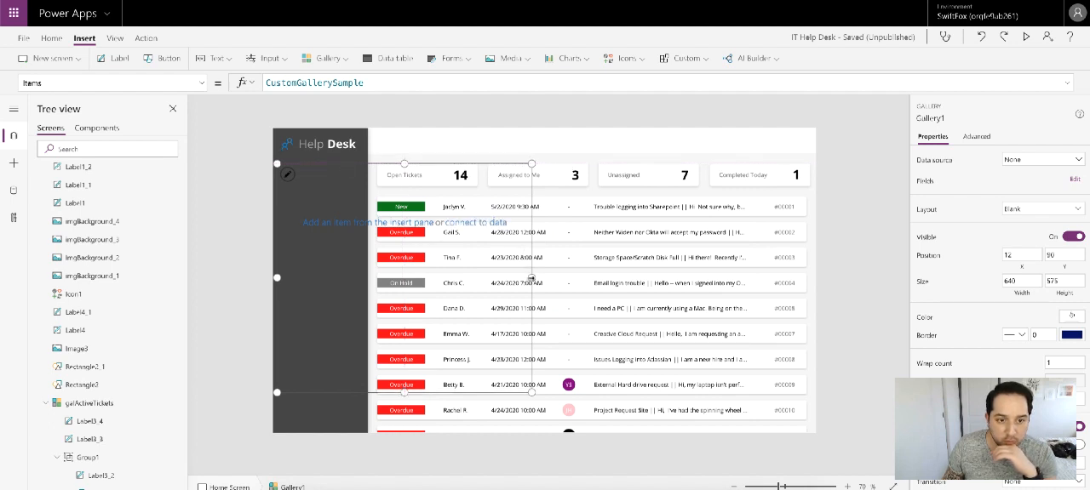
left_click_drag(531, 278, 368, 277)
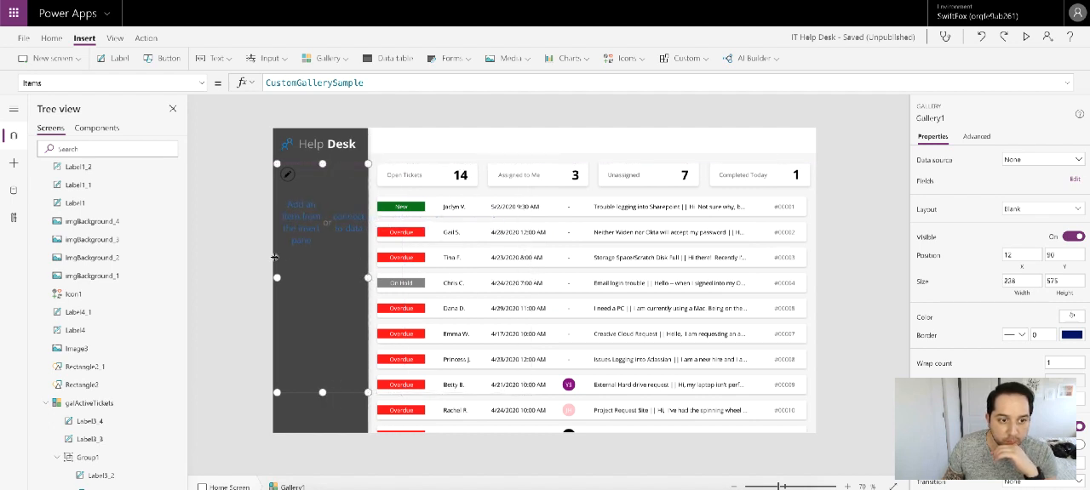
left_click_drag(276, 278, 271, 278)
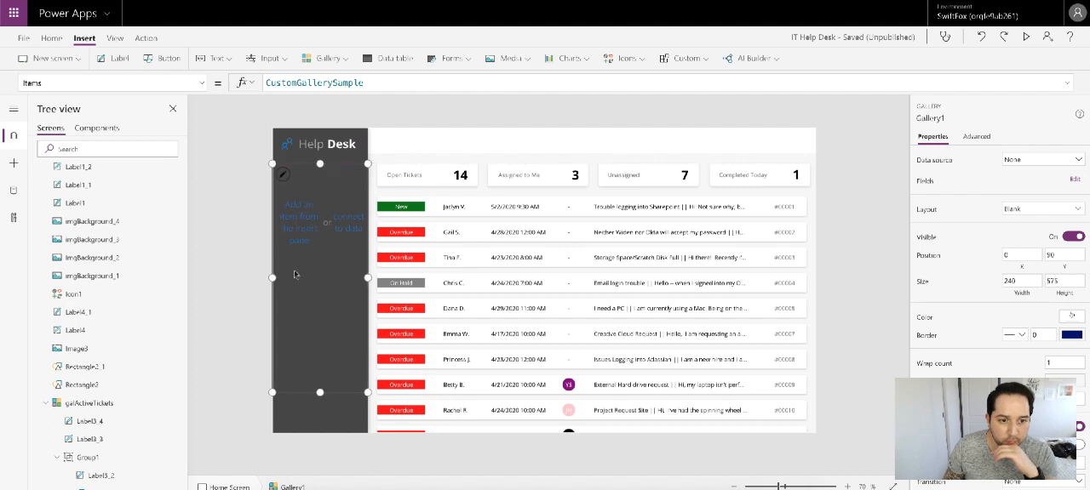
double_click(369, 83)
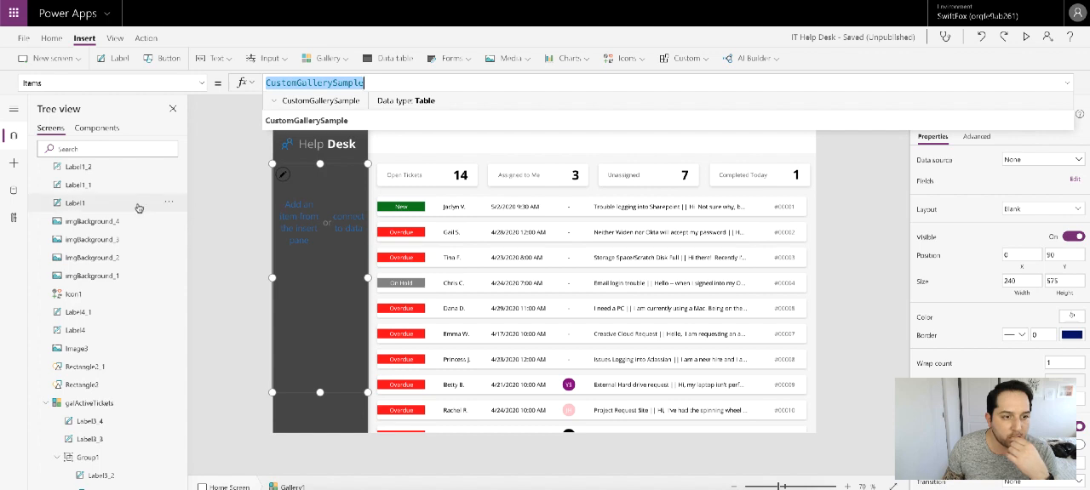
scroll(139, 209, "up", 3)
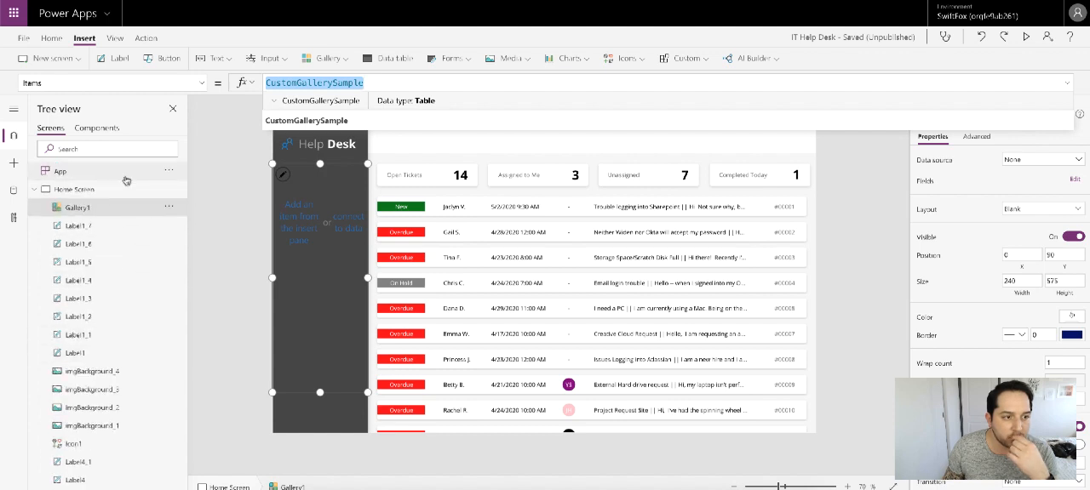
left_click(120, 132)
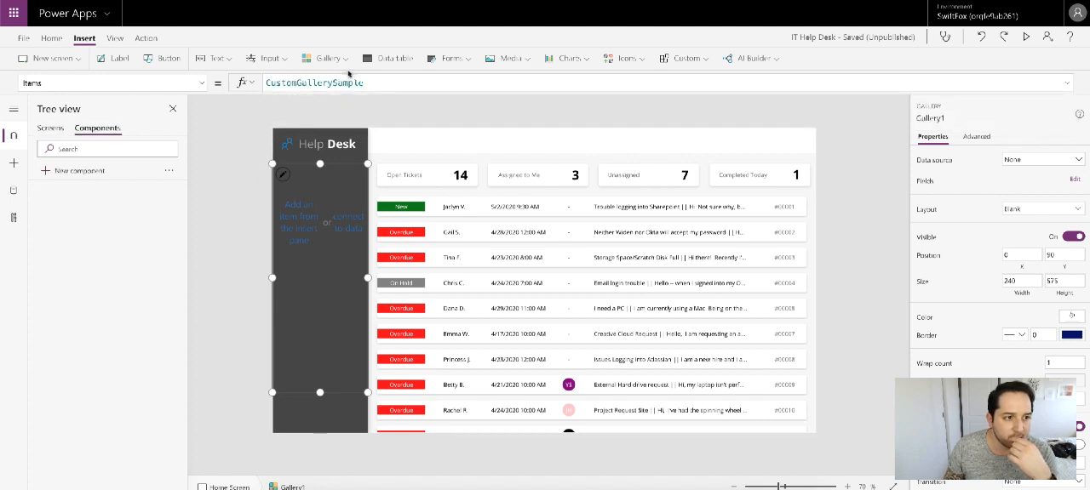
left_click(53, 128)
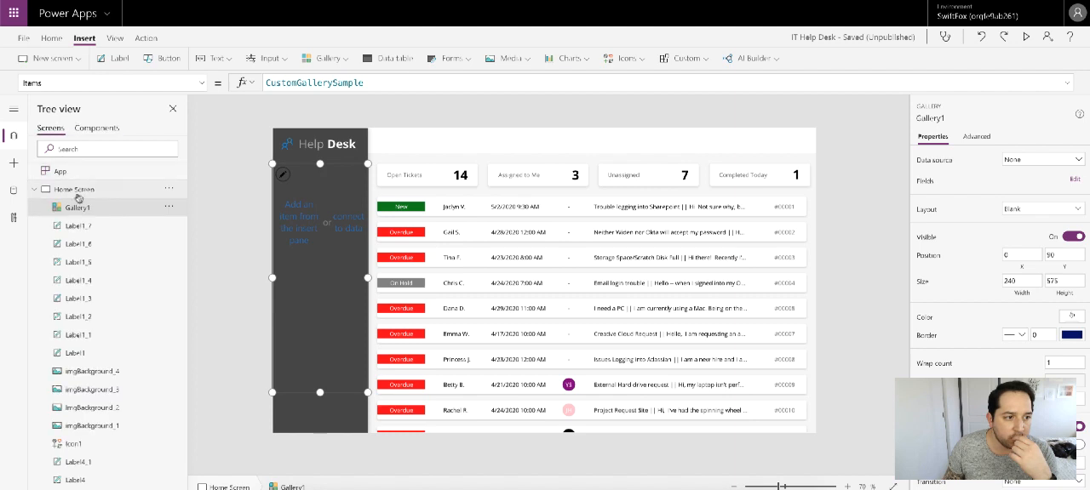
Step: Append a ClearCollect call for a new collection named colMenu to the end of the app's OnStart formula
left_click(77, 172)
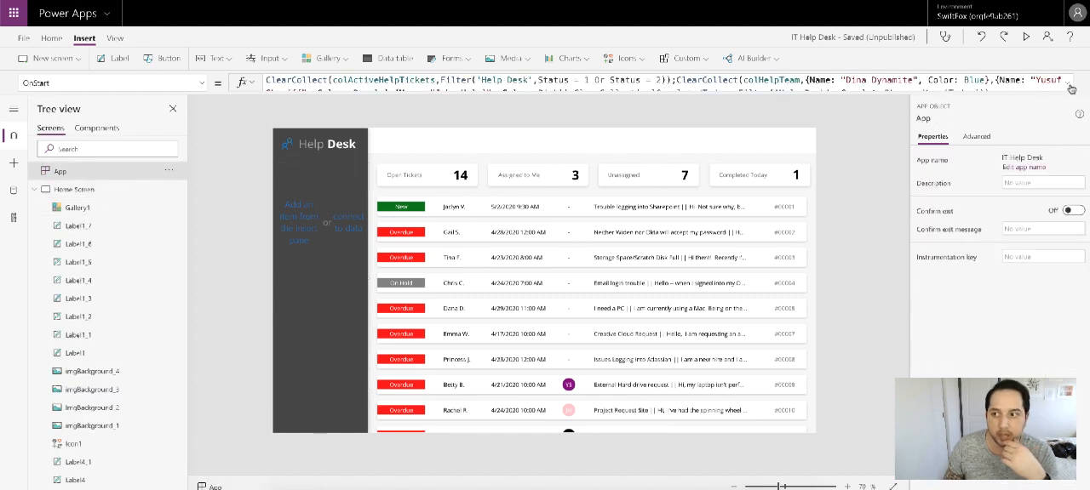
left_click(1069, 83)
left_click(626, 110)
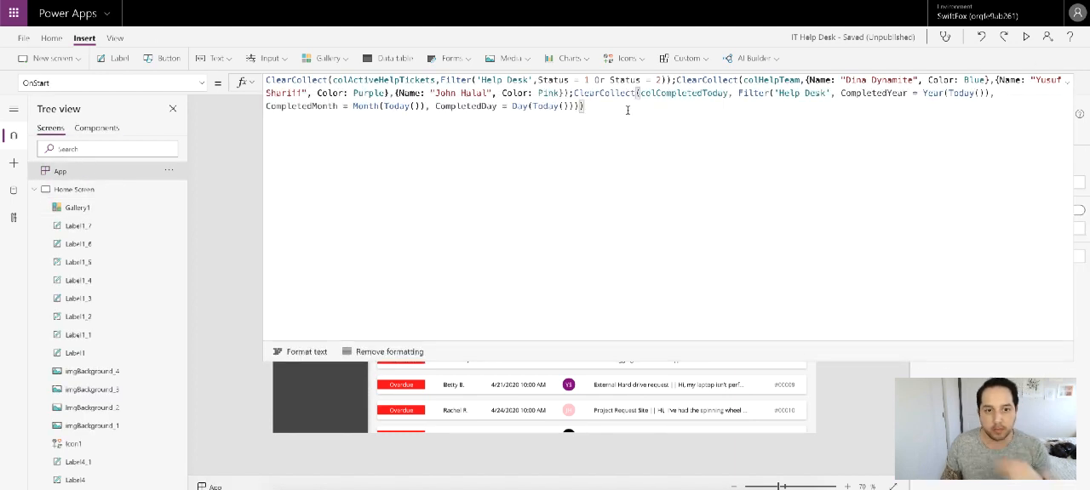
type(";")
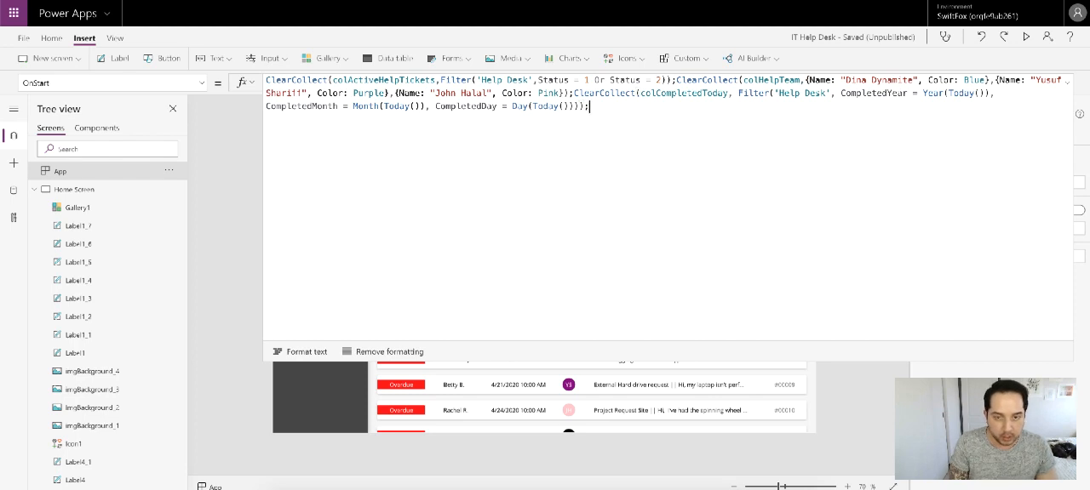
type("Clea")
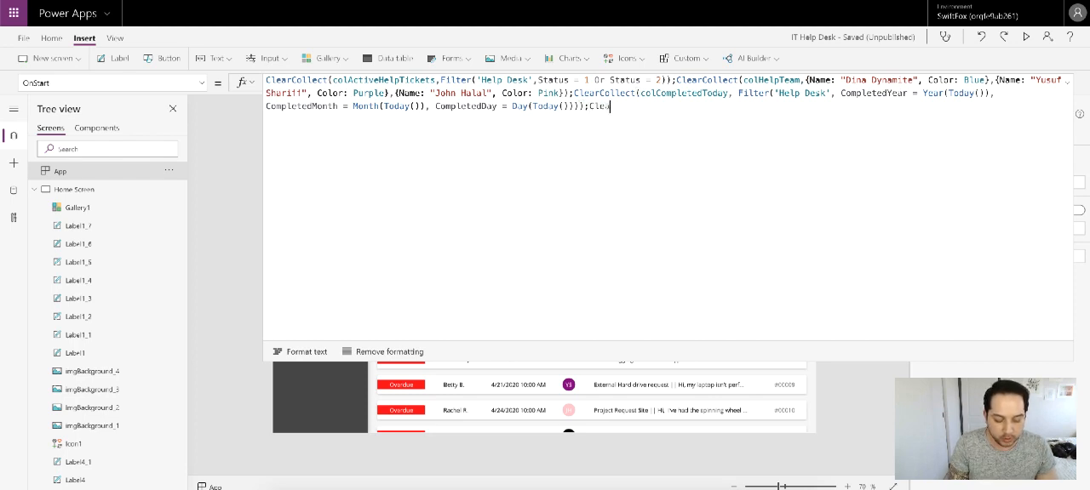
type("rColoect")
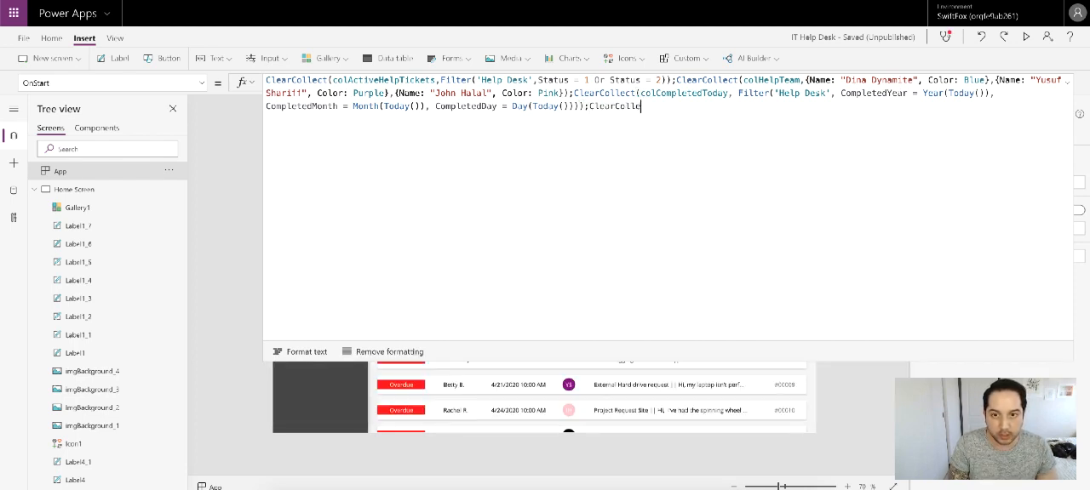
type("(col")
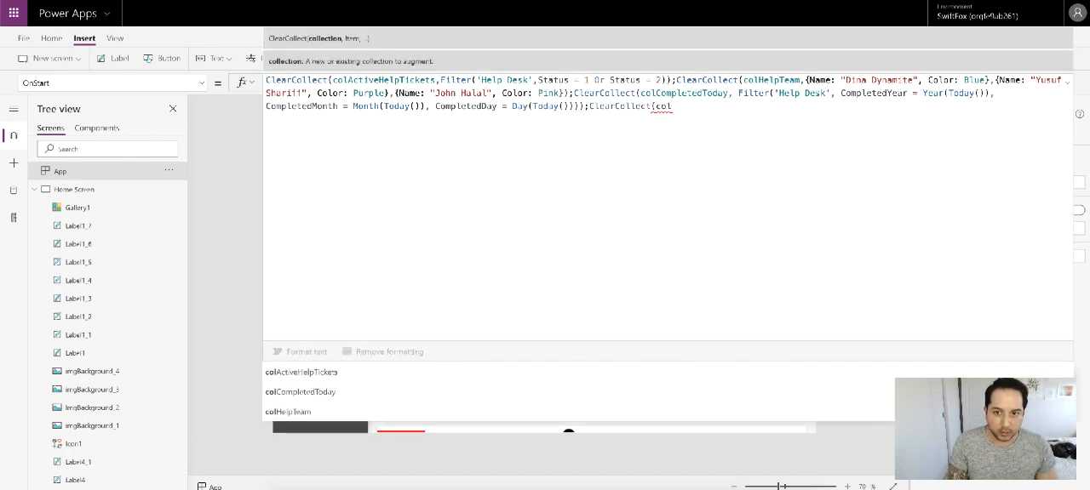
type("Menu")
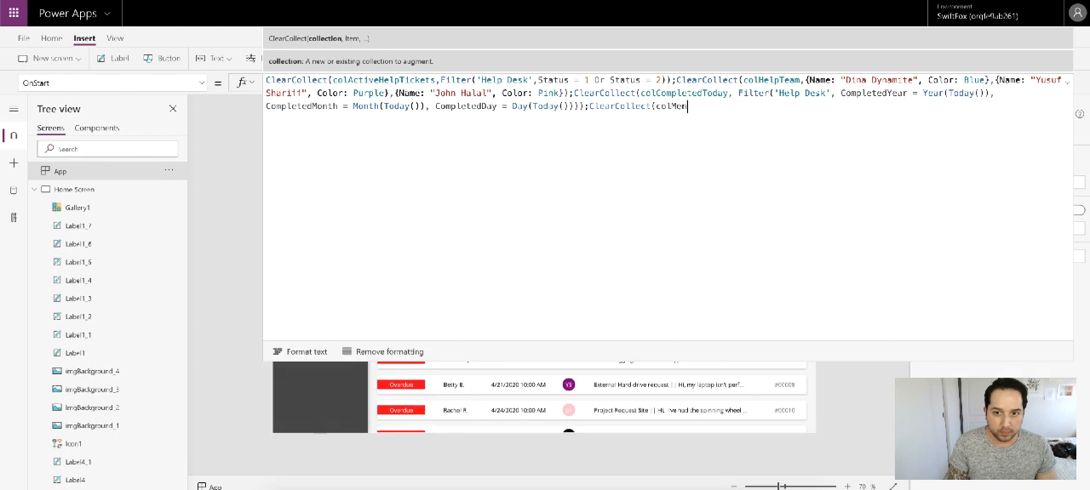
type(",")
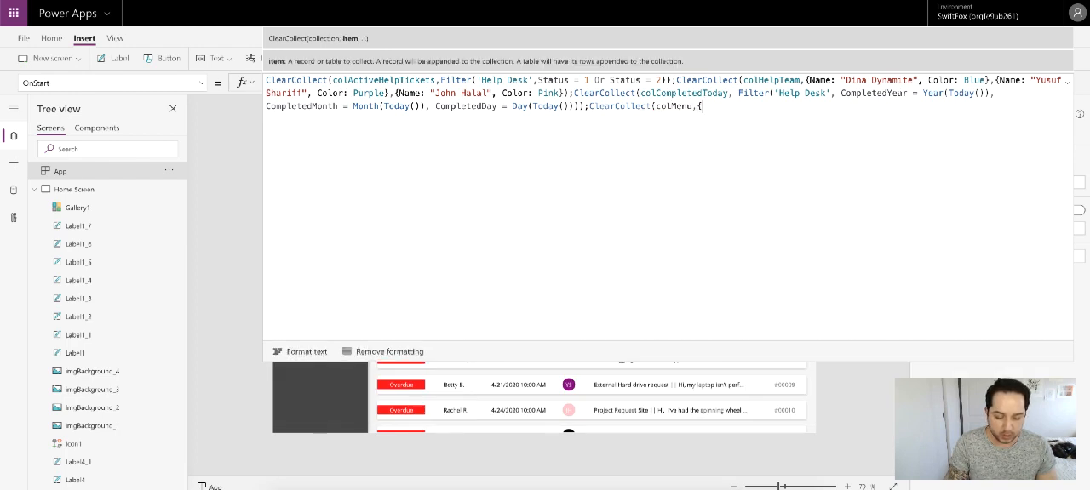
type("{Title")
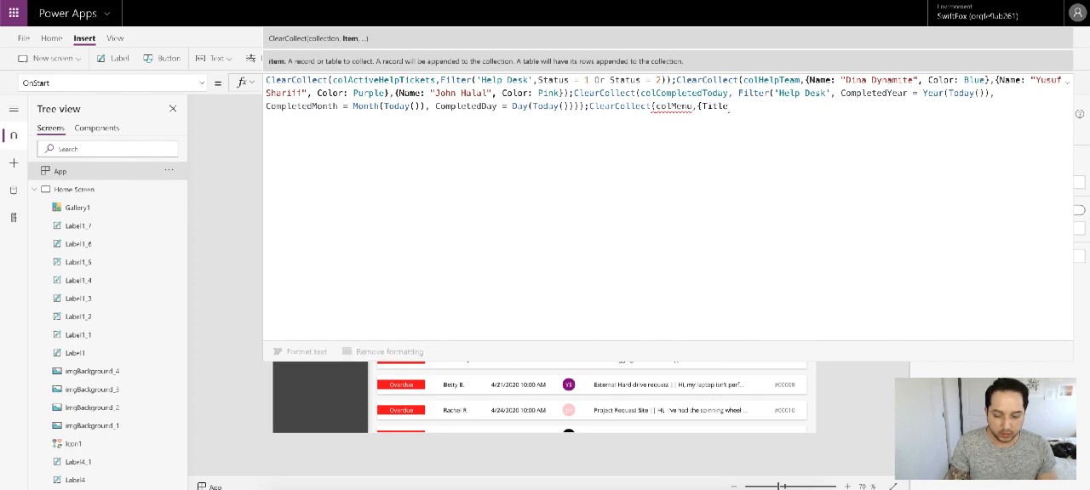
type(": ")
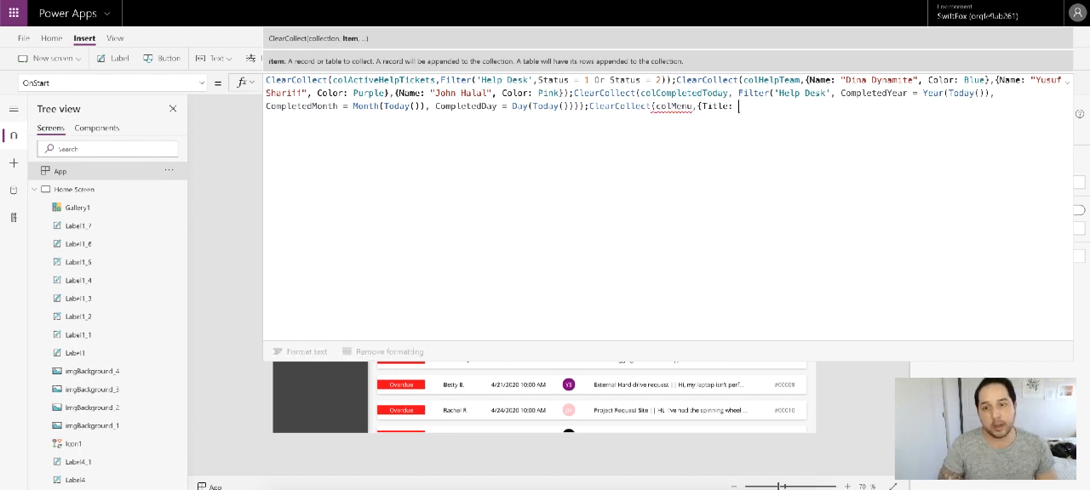
type("All ")
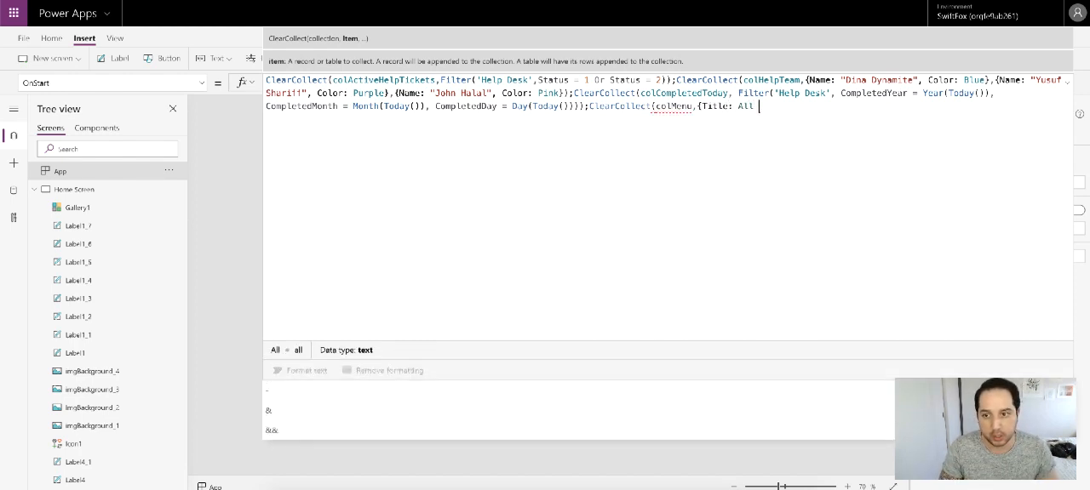
type("Tickets,")
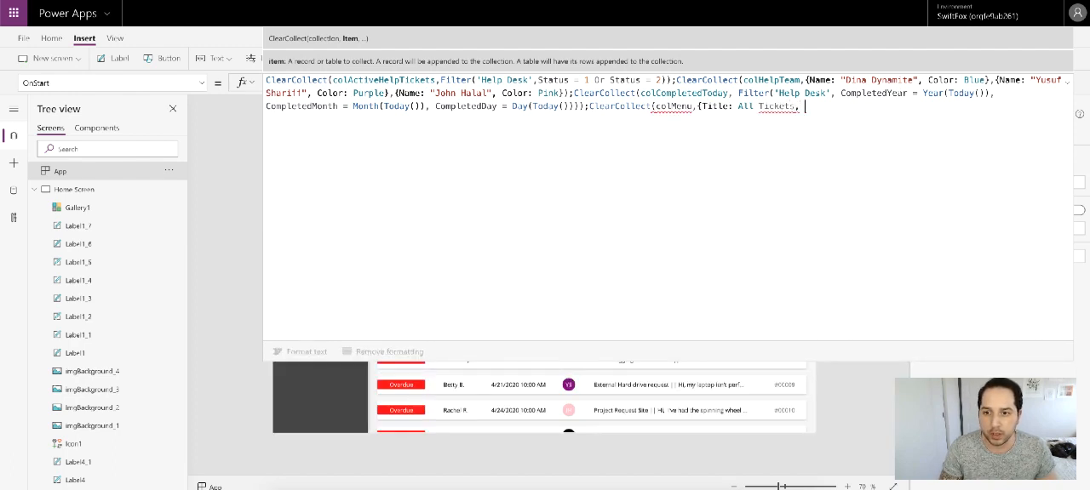
Step: Start the first colMenu record with a Title field set to the text "All Tickets"
key("BackSpace")
key("BackSpace")
key("BackSpace")
key("BackSpace")
key("BackSpace")
key("BackSpace")
key("BackSpace")
key("BackSpace")
key("BackSpace")
key("BackSpace")
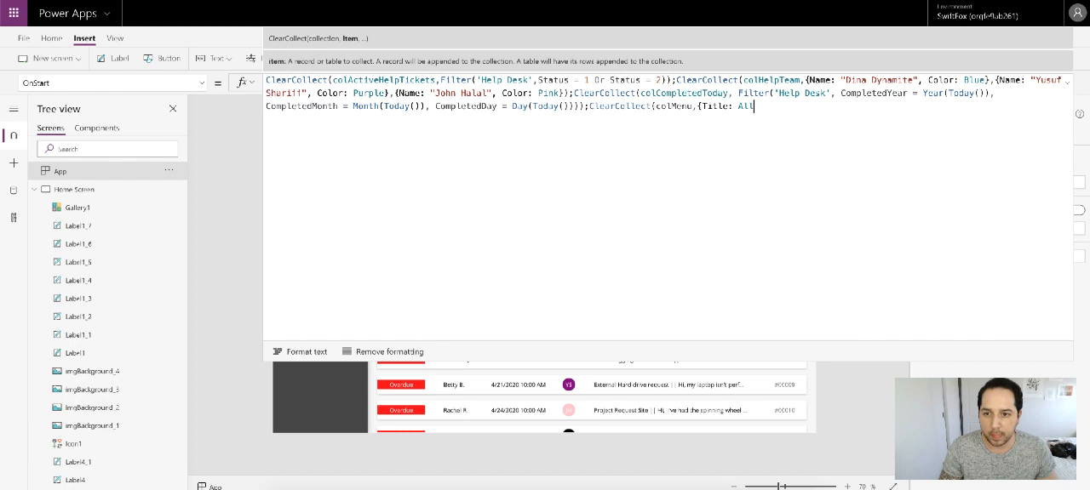
key("BackSpace")
key("BackSpace")
key("BackSpace")
type("\"Al")
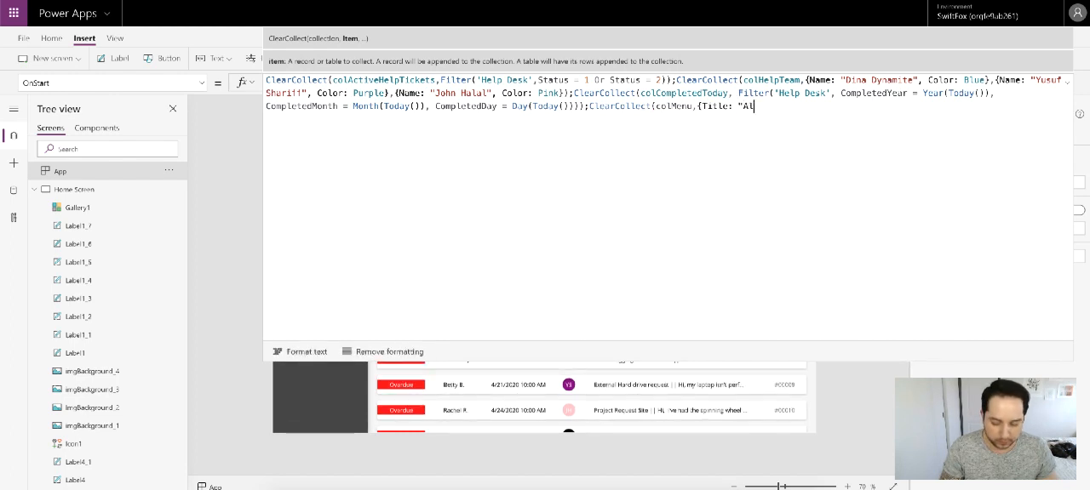
type("l Tickets\"")
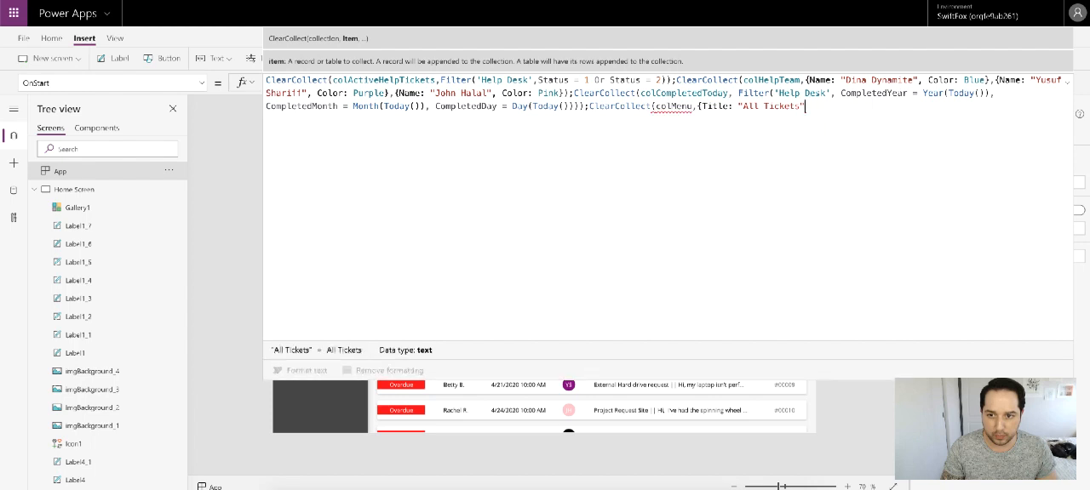
type(", ")
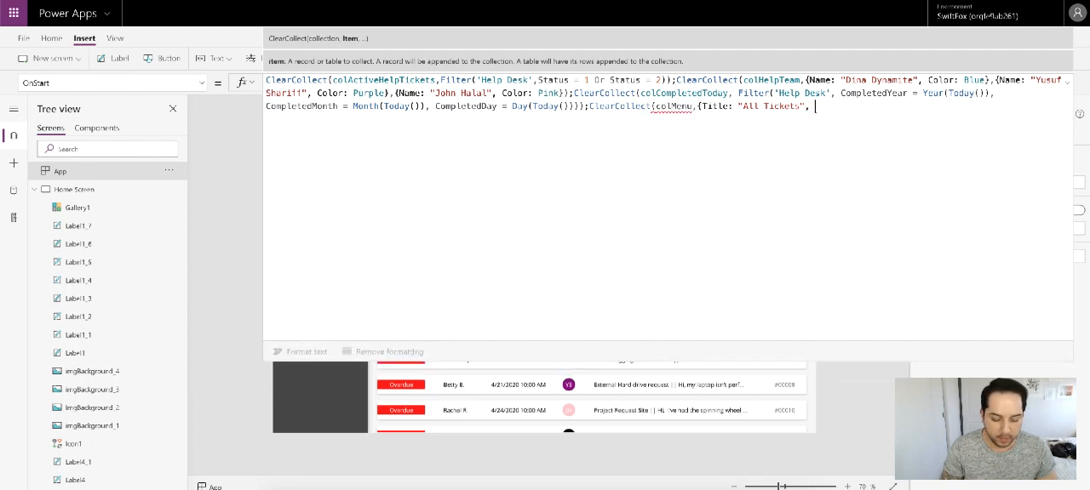
type("Count")
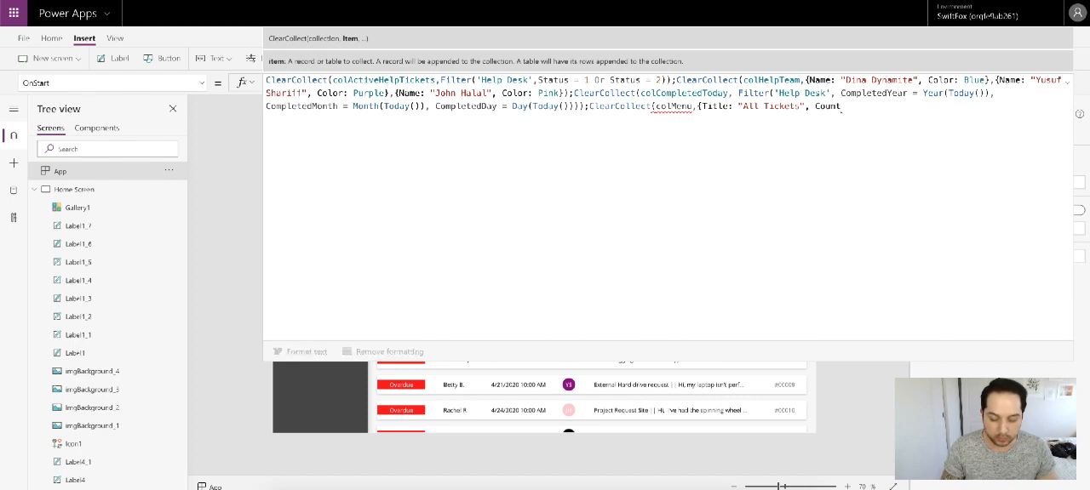
type("Number:")
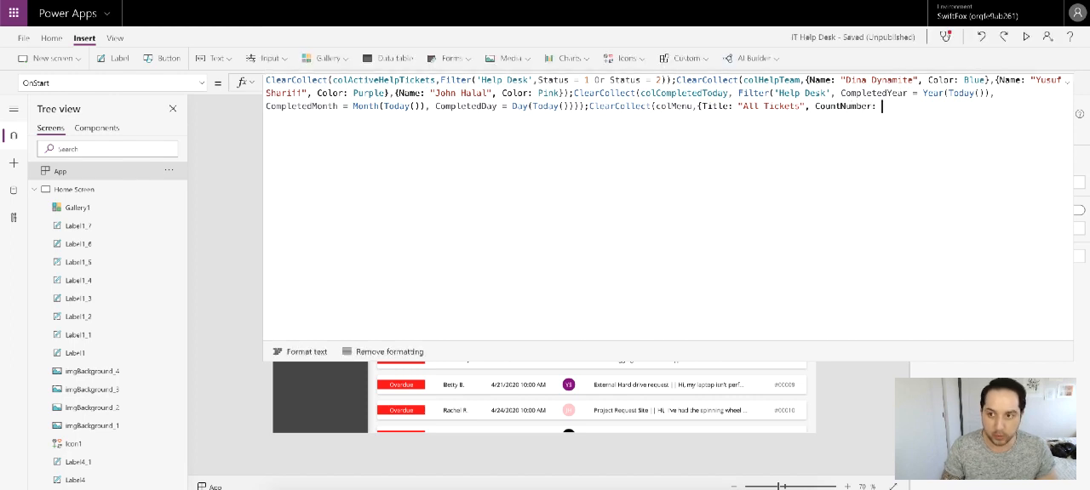
type(" CountR")
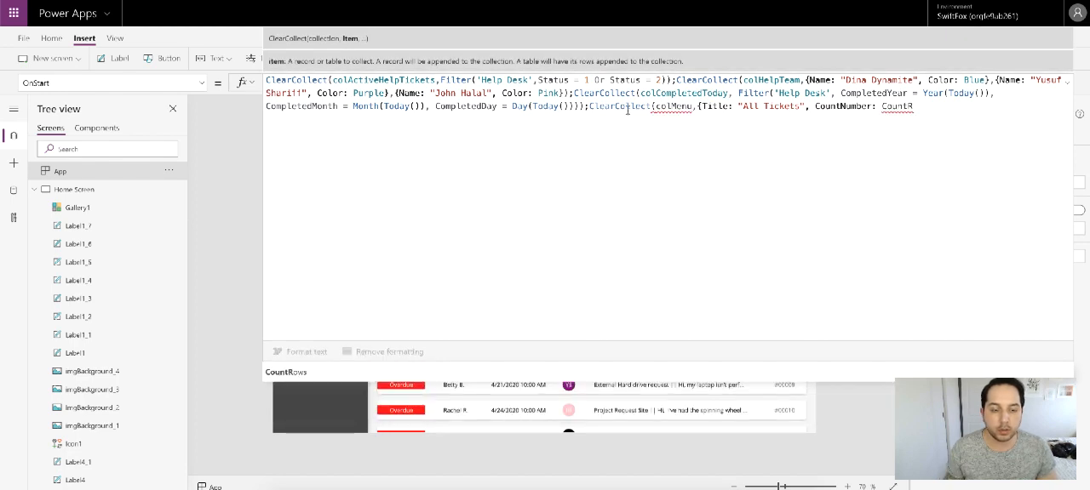
Step: Add a CountNumber field set to CountRows(colActiveHelpTickets) to the All Tickets record and close the record
left_click(498, 372)
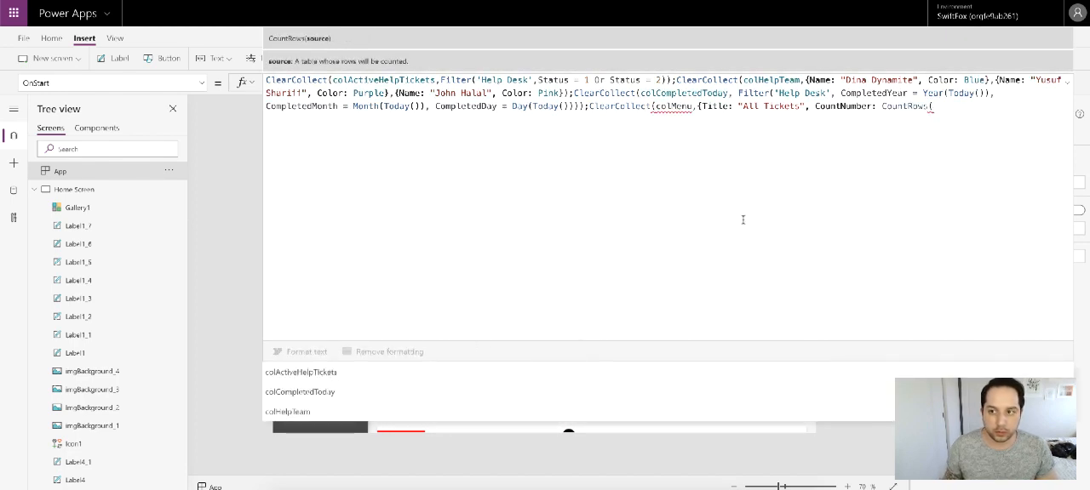
type("col")
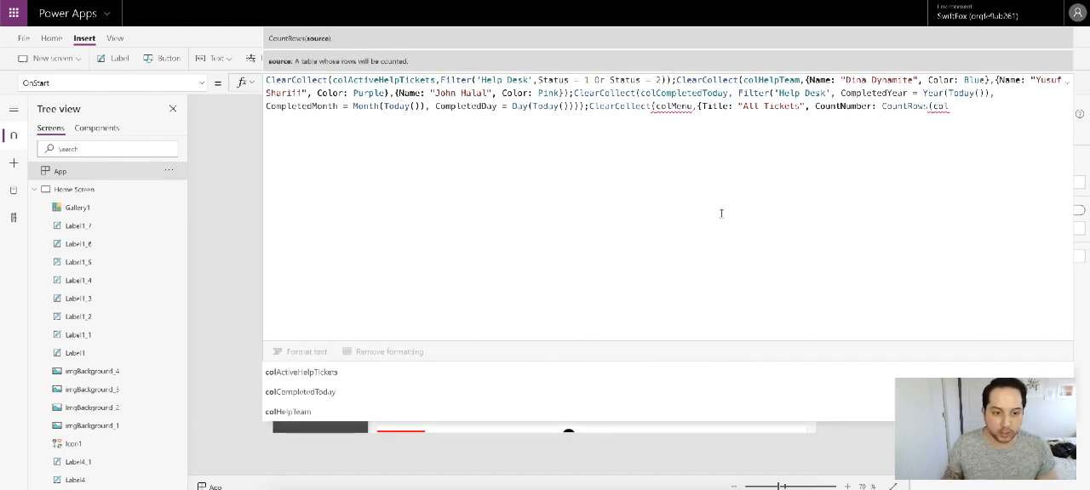
left_click(446, 373)
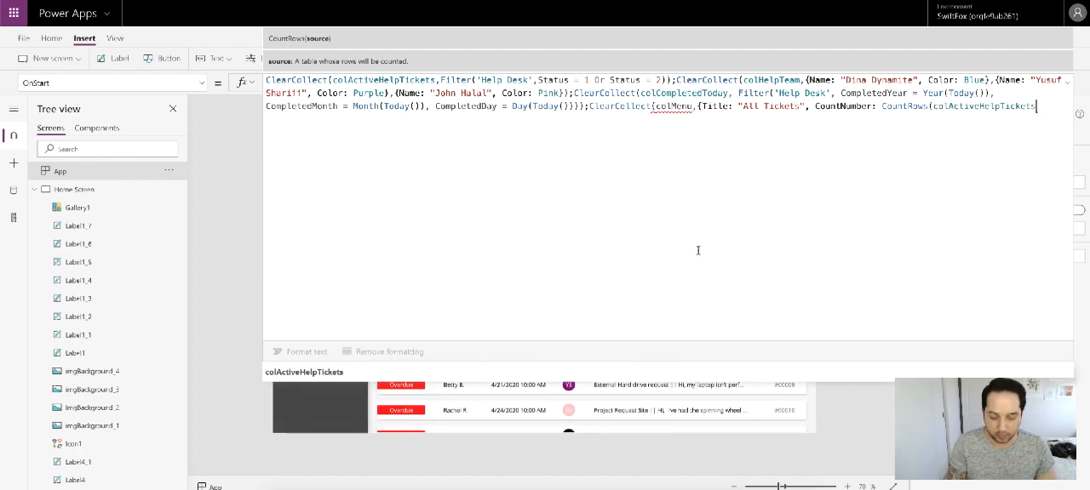
type(")")
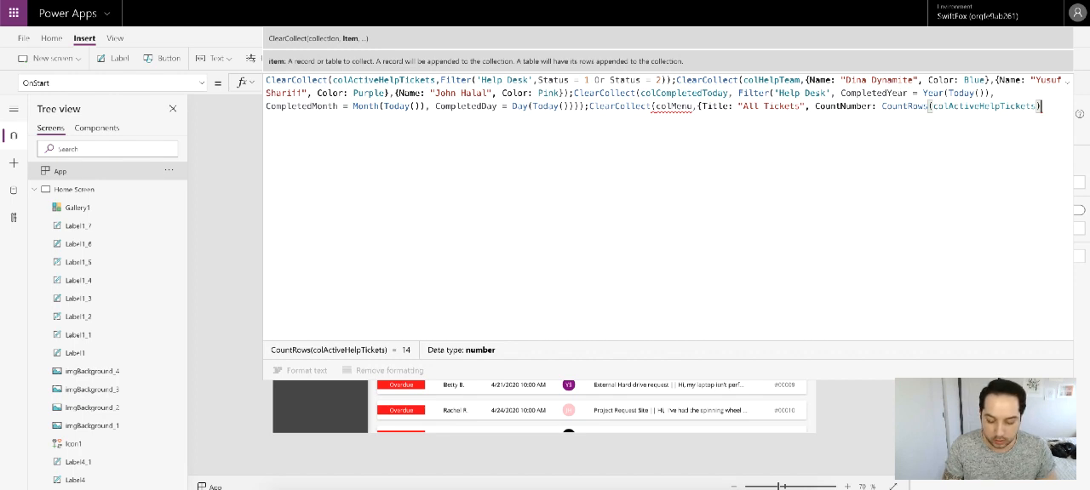
type("}")
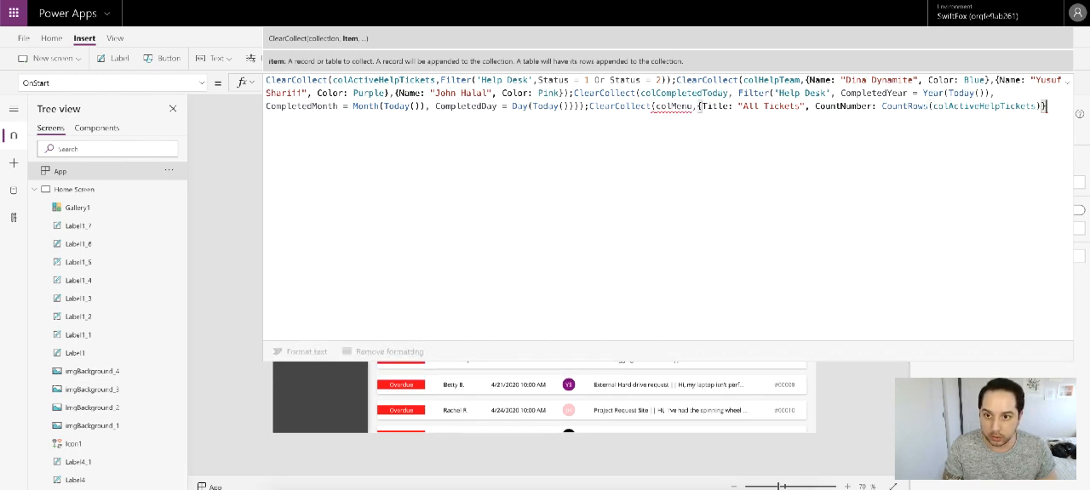
Step: Insert an ID field with value 1 before the Title in the All Tickets record
left_click(700, 106)
type("ID")
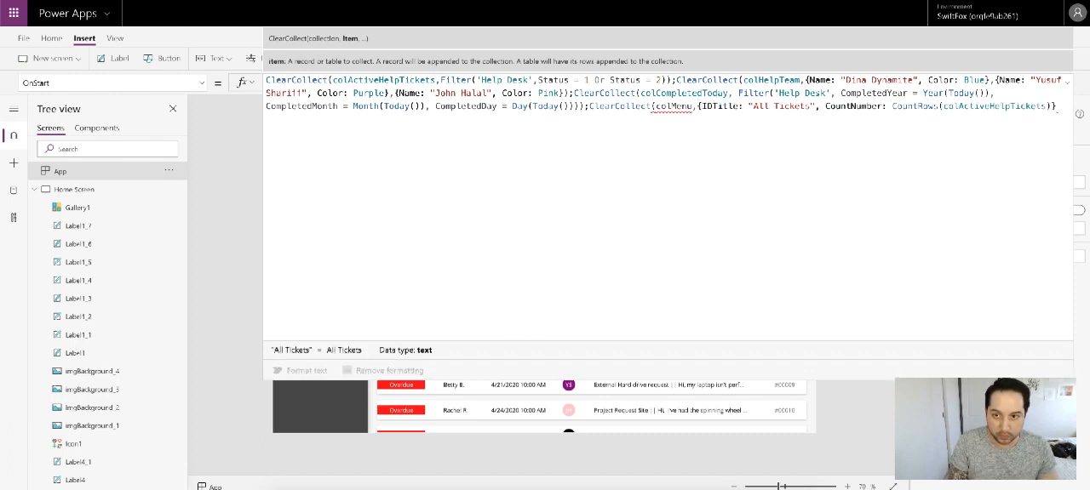
type(": 1,")
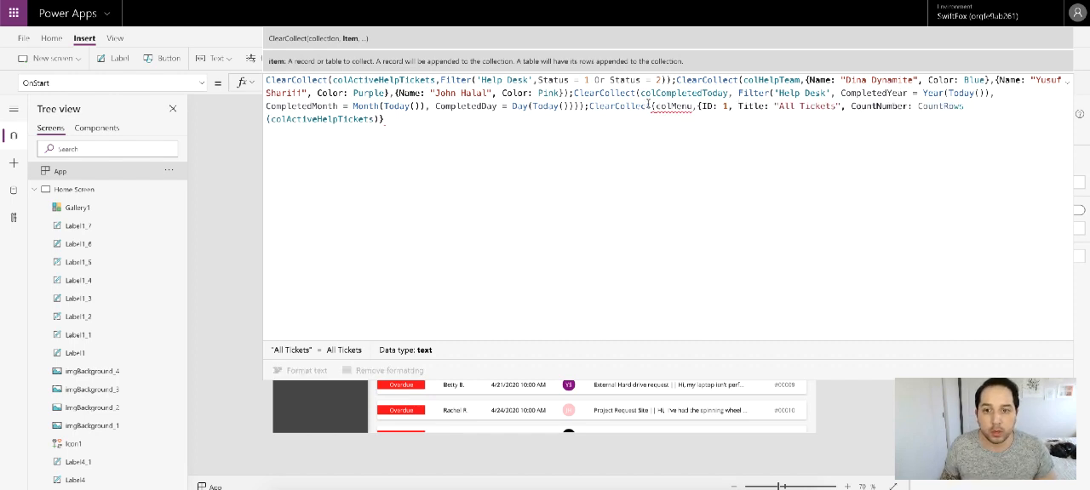
Step: Duplicate the All Tickets record in colMenu as a second record with ID 2 and Title "My Tickets"
left_click_drag(697, 105, 726, 121)
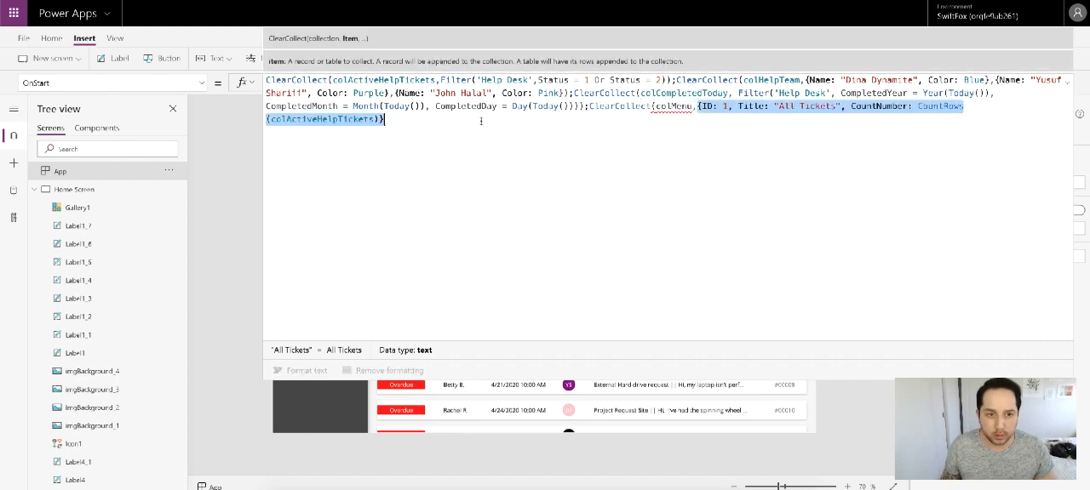
left_click(403, 121)
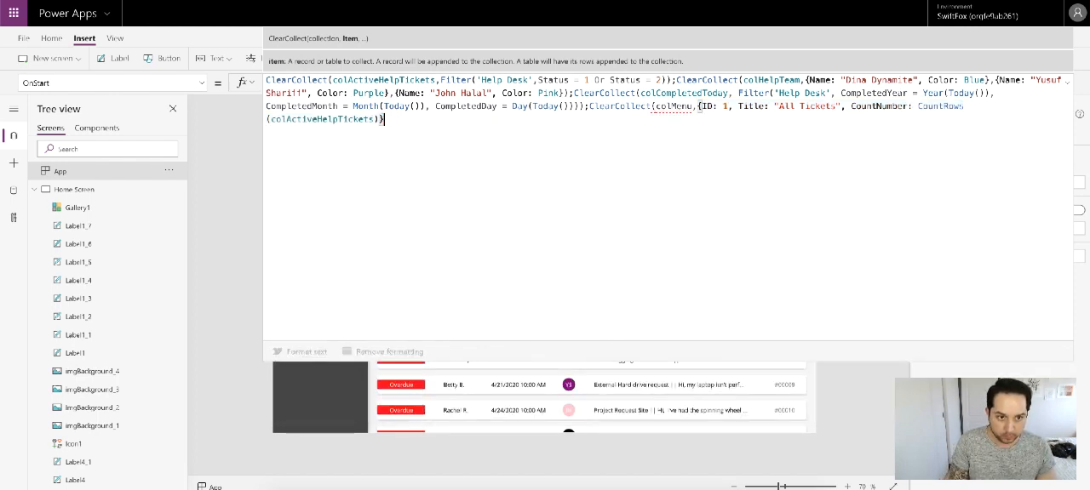
type(",{ID: 1, Title: \"All Tickets\", CountNumber: CountRows(colActiveHelpTickets)}")
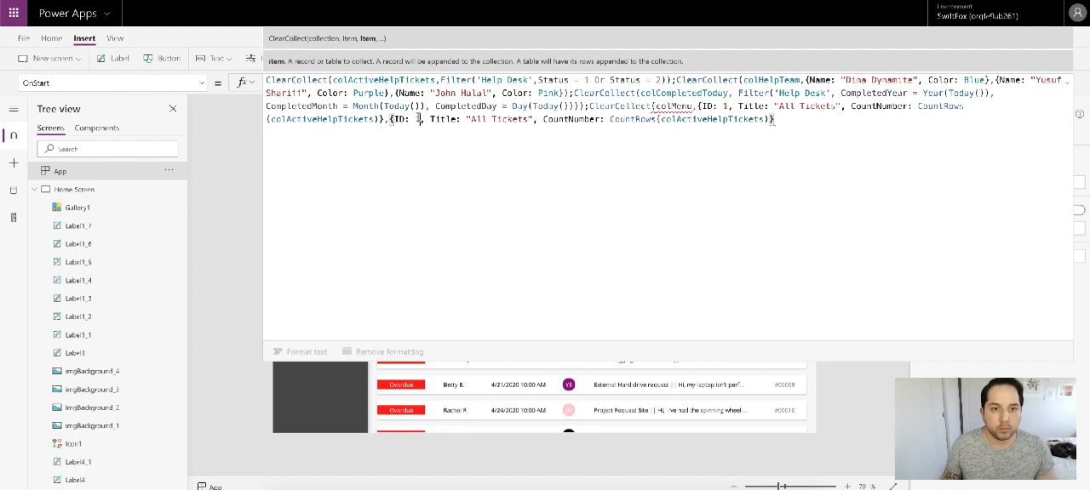
type("2")
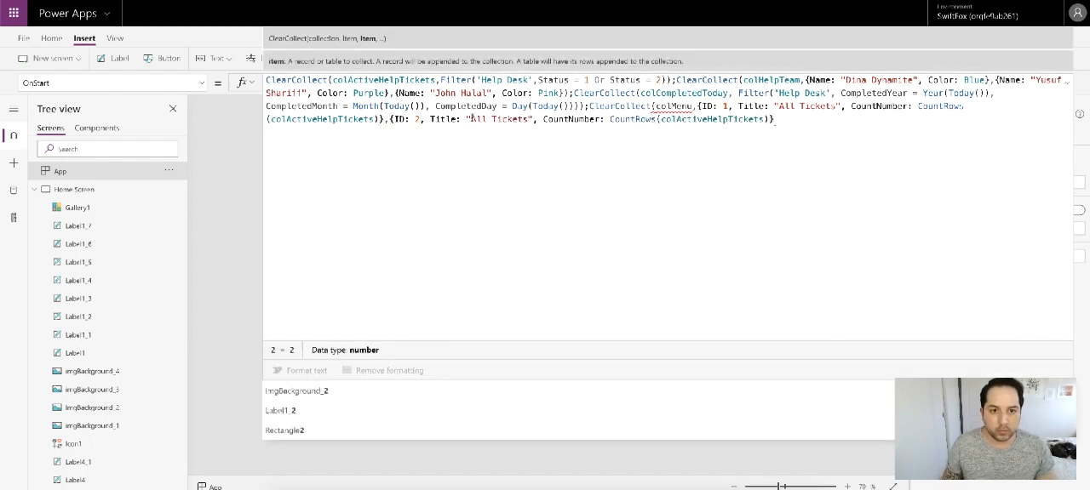
left_click_drag(471, 119, 486, 119)
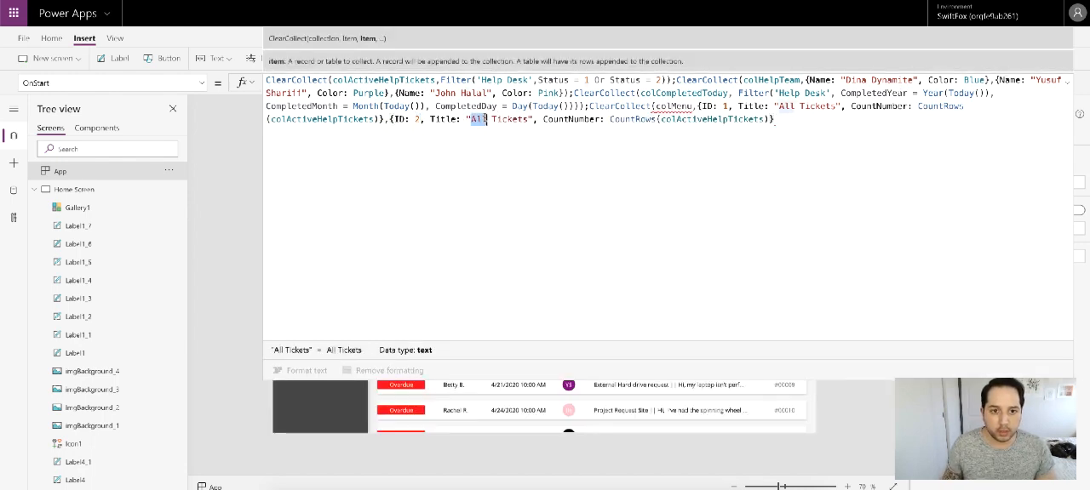
type("My")
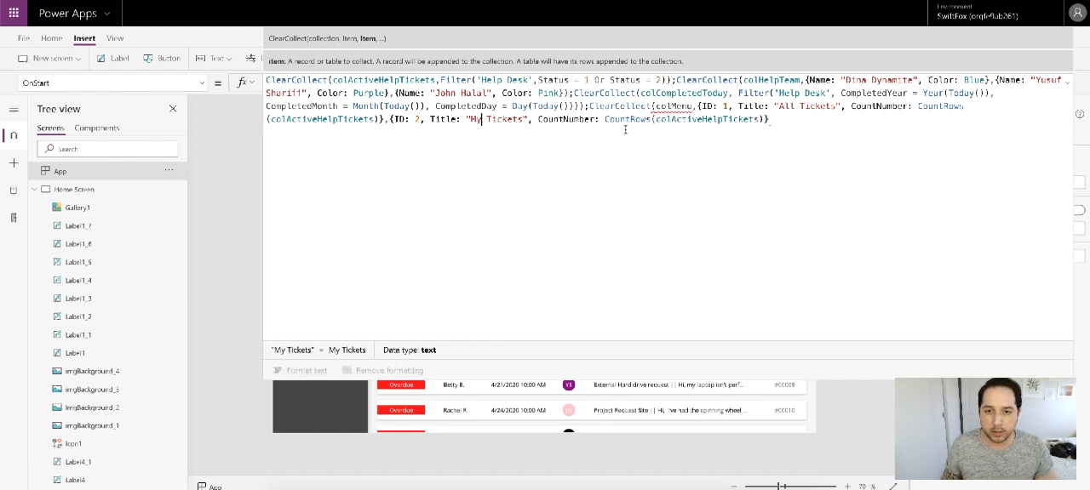
Step: Copy the Assigned to Me count label's formula, CountRows(Filter(colActiveHelpTickets,AssignedName = User().FullName)), into the second colMenu record's CountNumber in OnStart
left_click(1066, 82)
left_click(575, 175)
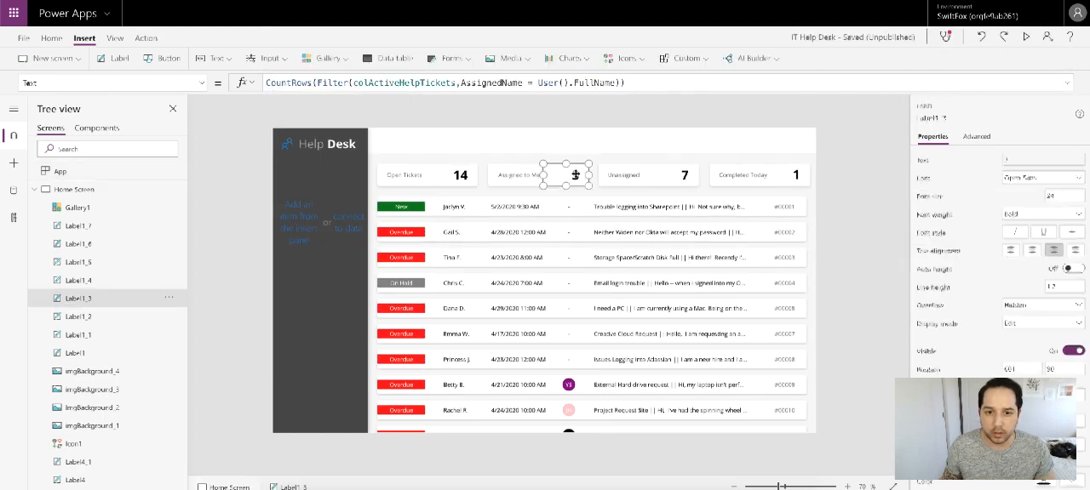
left_click(664, 80)
key("ctrl+a")
key("ctrl+c")
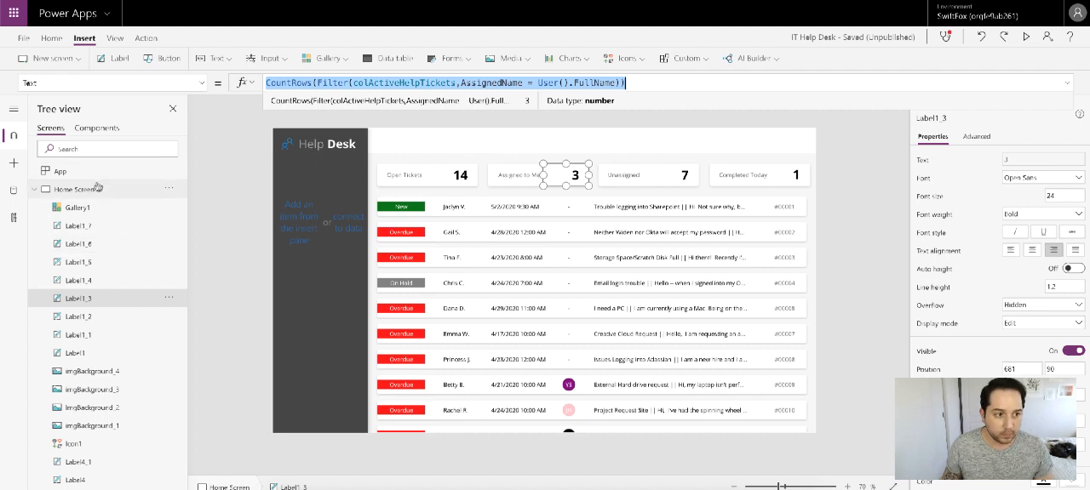
left_click(119, 172)
left_click(1066, 82)
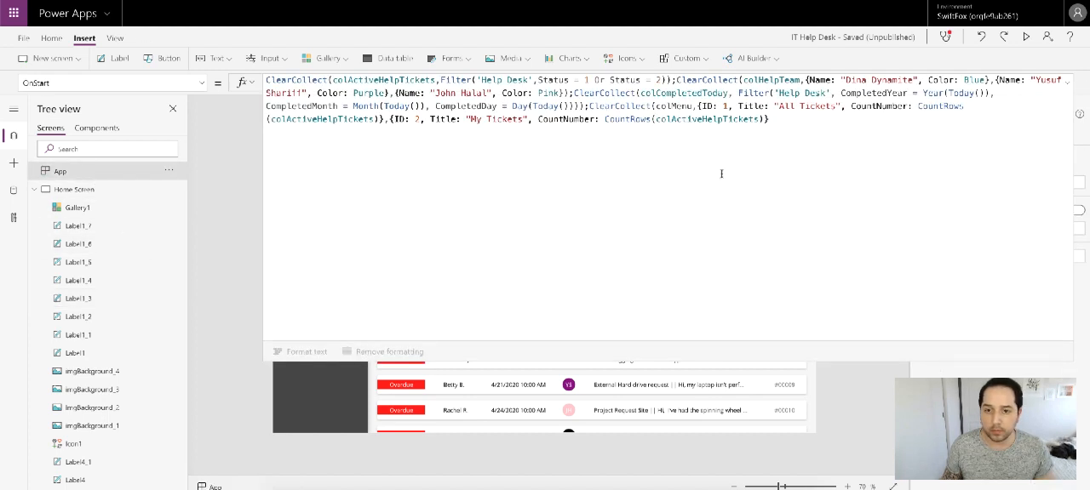
left_click(678, 141)
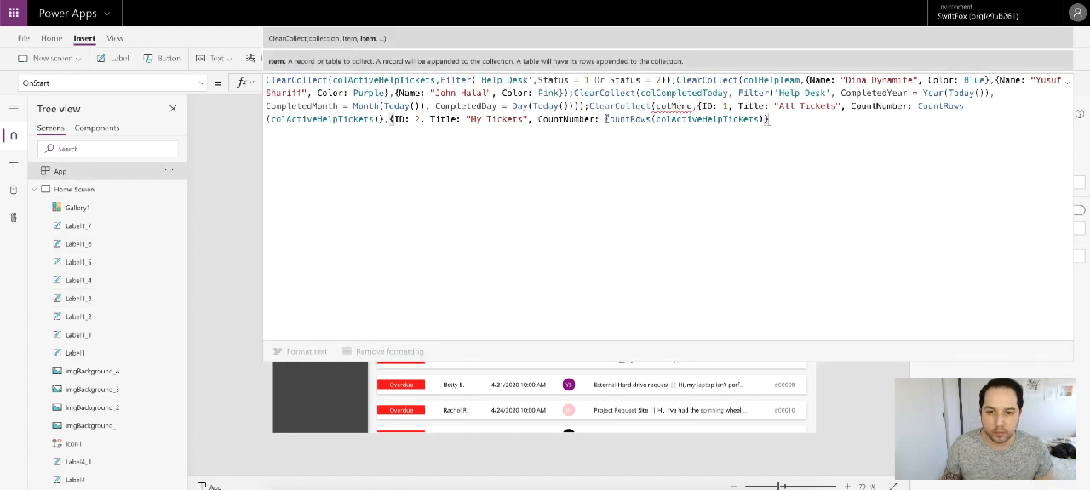
left_click_drag(605, 119, 770, 120)
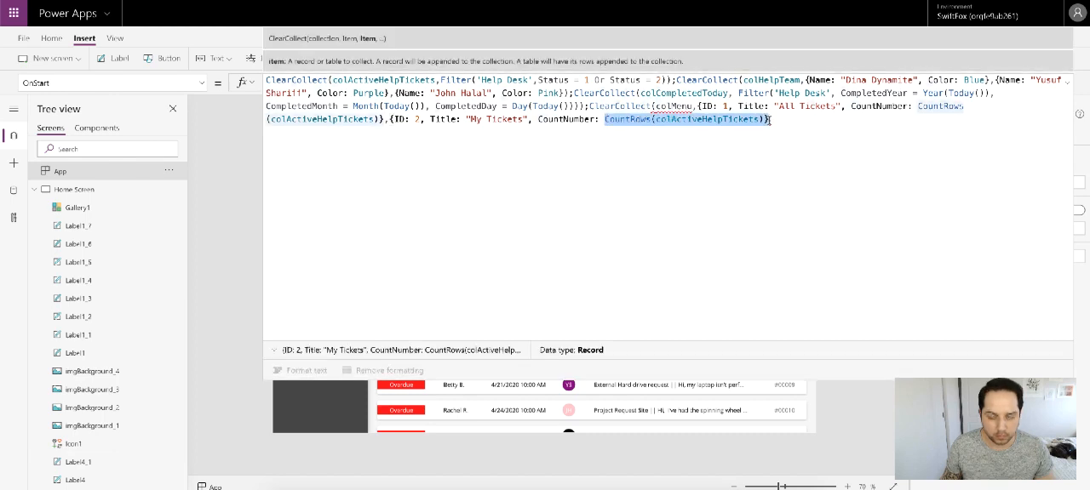
key("ctrl+v")
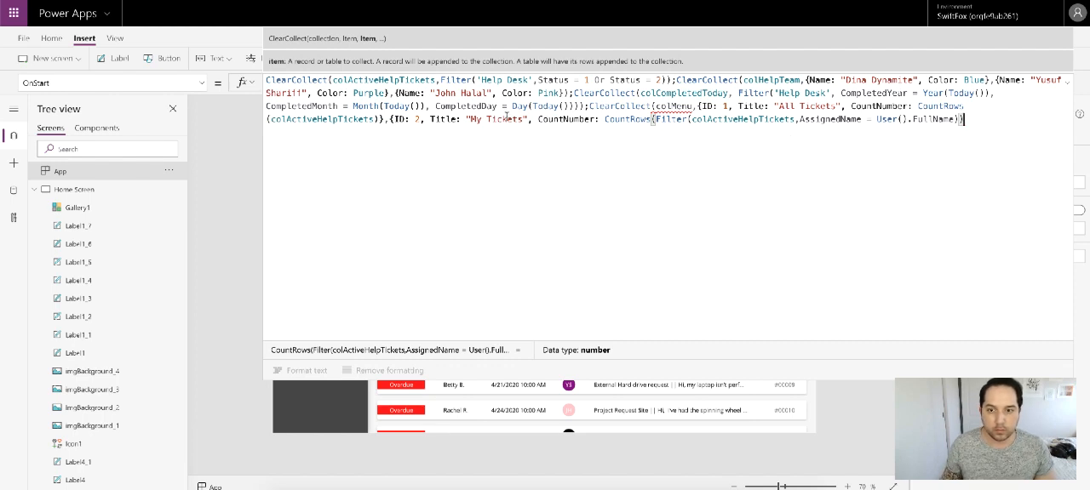
left_click(1069, 81)
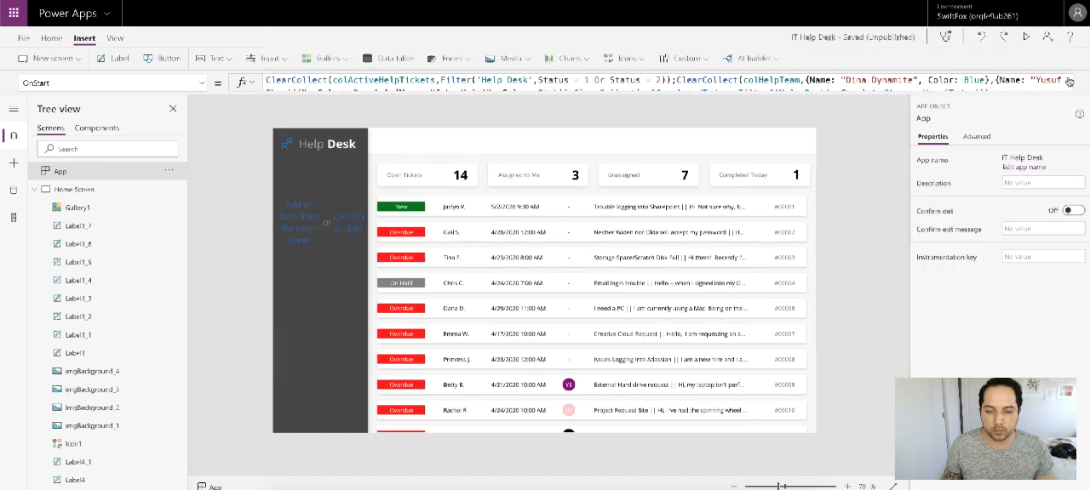
Step: Change the second colMenu record's Title to "Assigned to Me"
left_click(972, 82)
left_click_drag(523, 119, 471, 119)
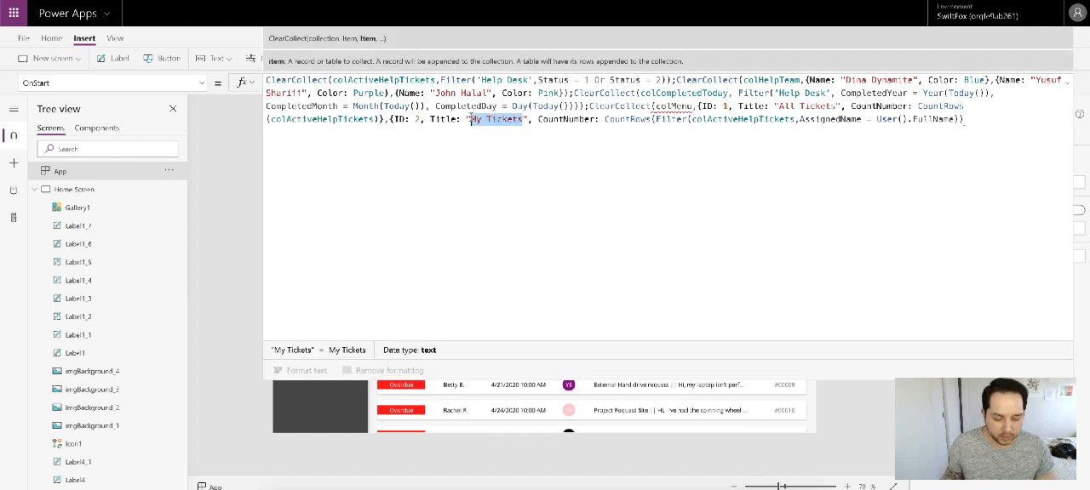
type("Assigned")
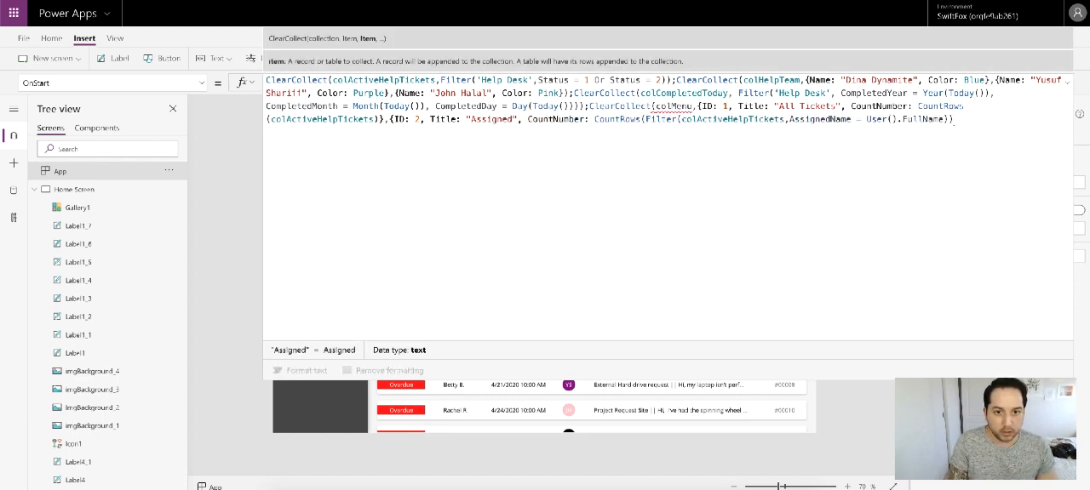
type(" to M")
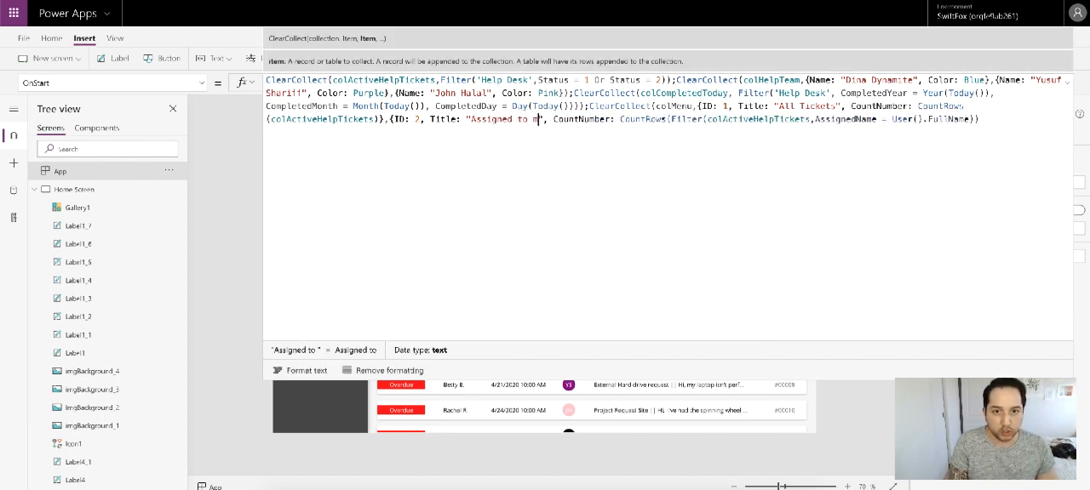
type("e")
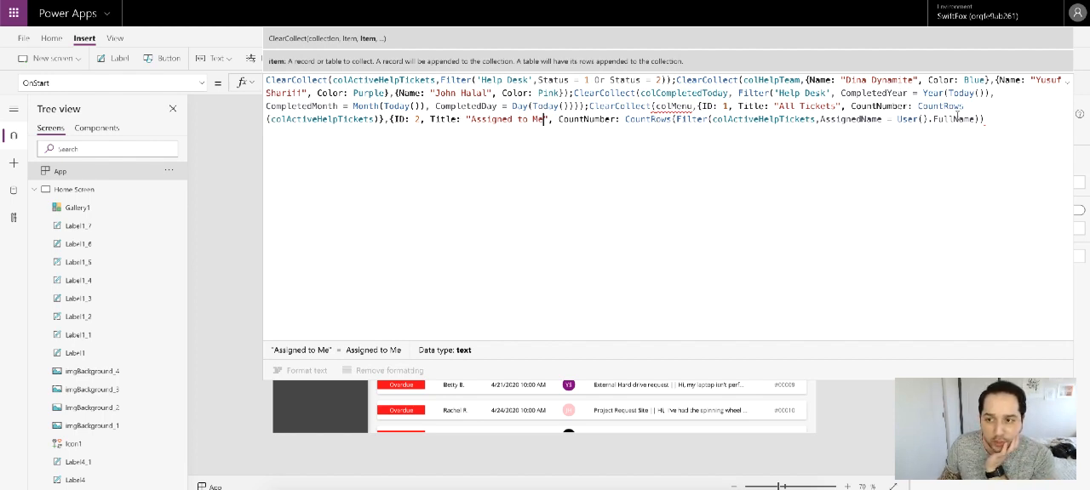
Step: Close the Assigned to Me record with a brace and add a comma for another record
left_click(994, 119)
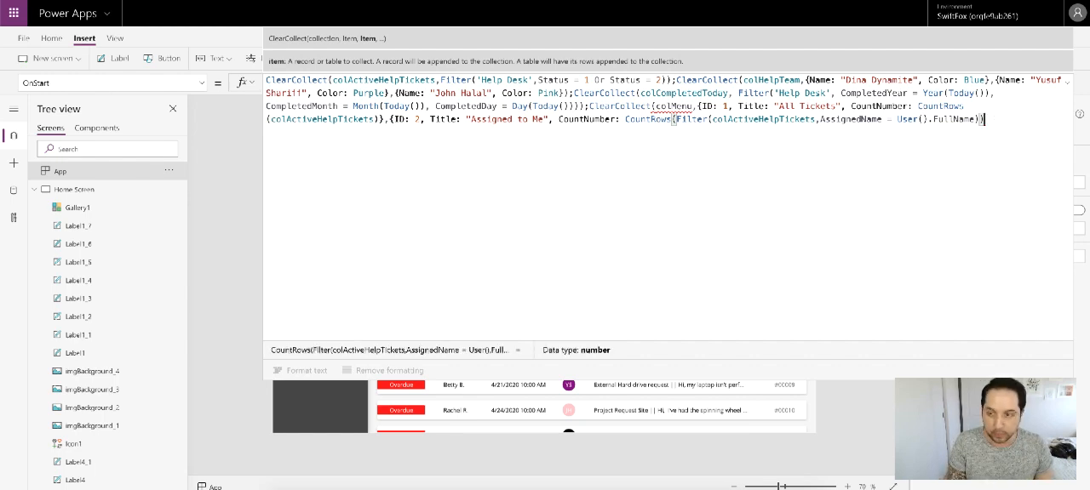
type("}")
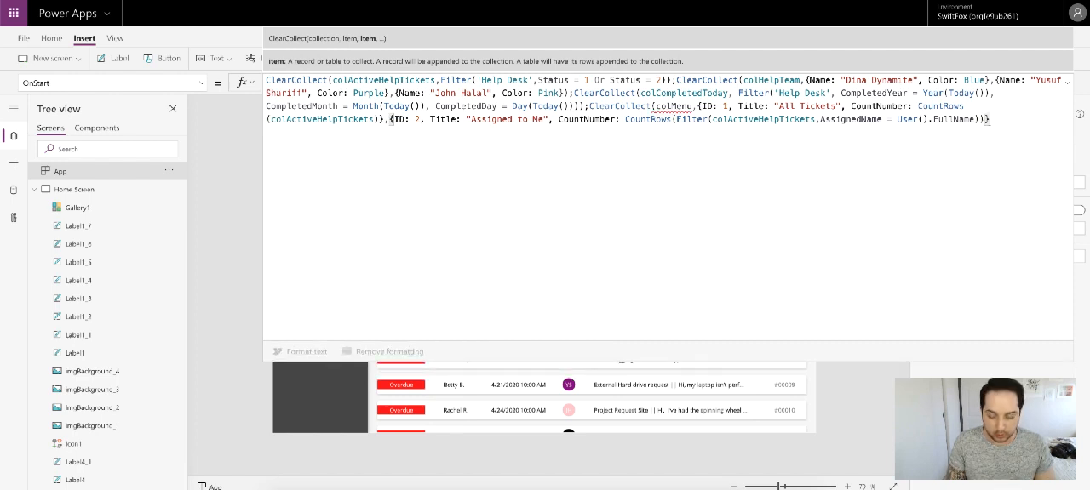
type(",")
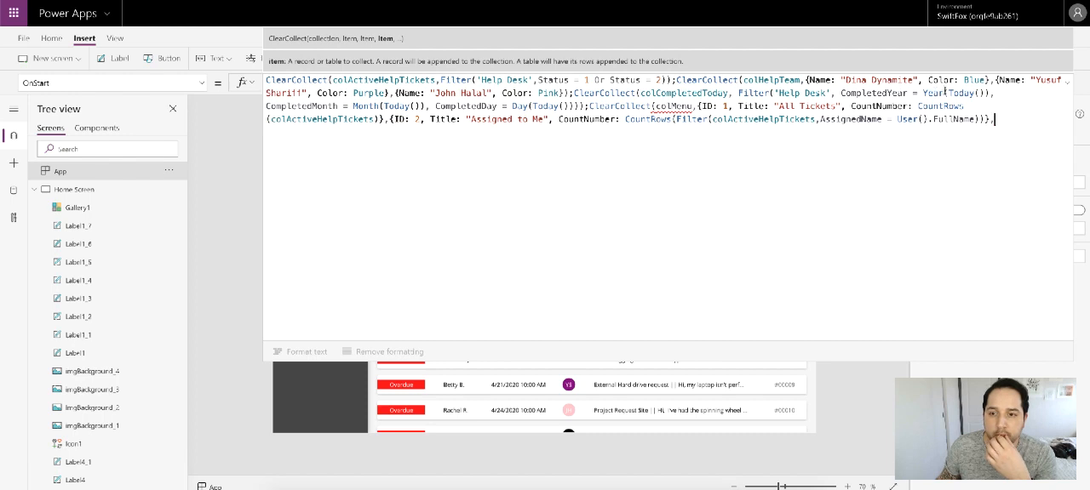
left_click(1065, 87)
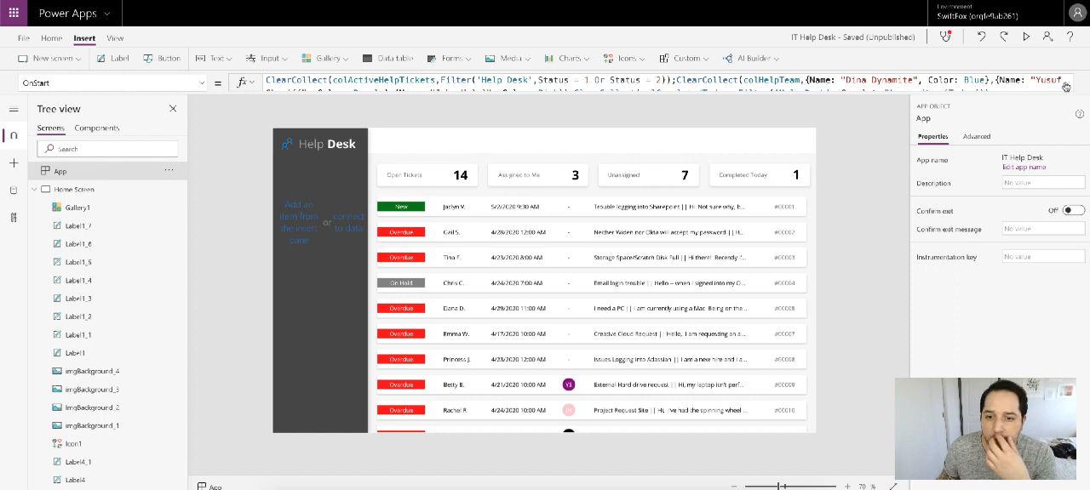
left_click(1065, 87)
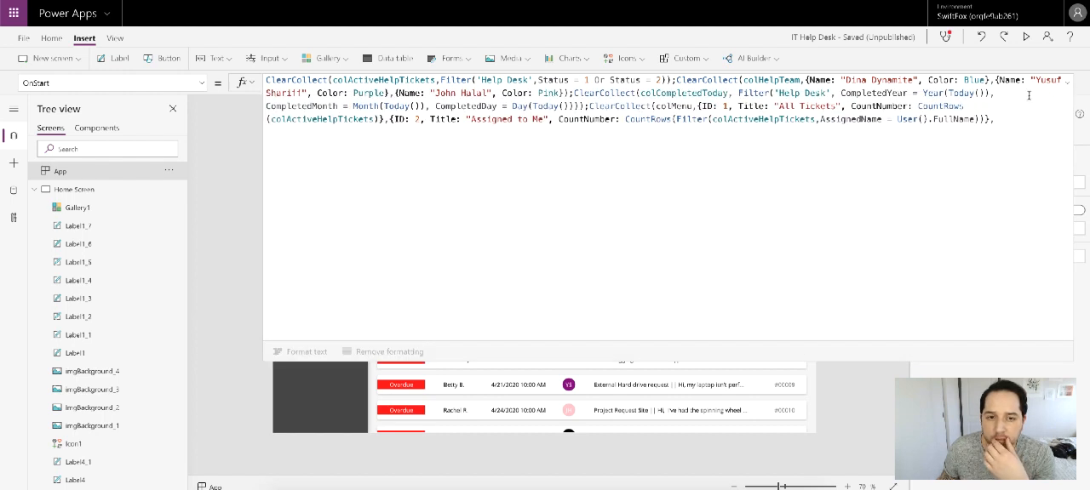
left_click(1002, 120)
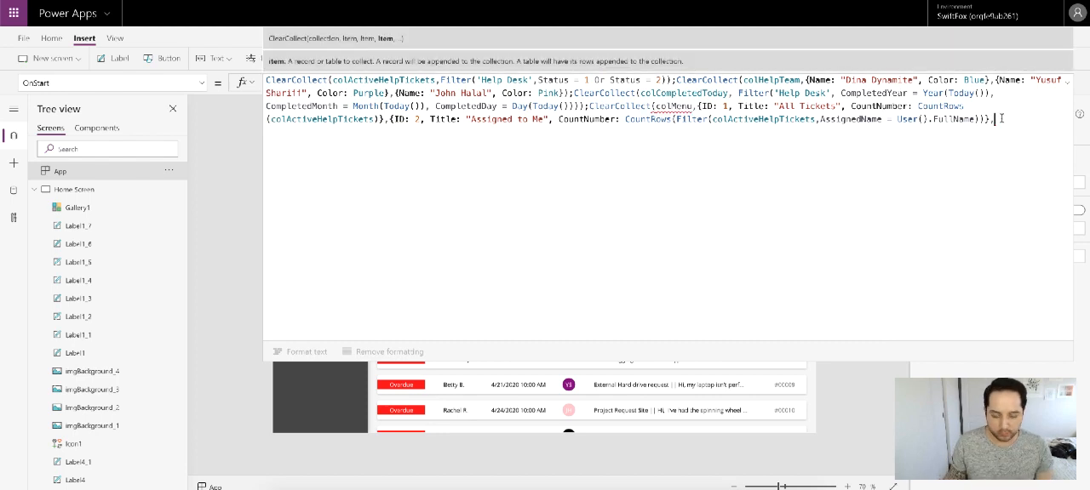
key("ctrl+v")
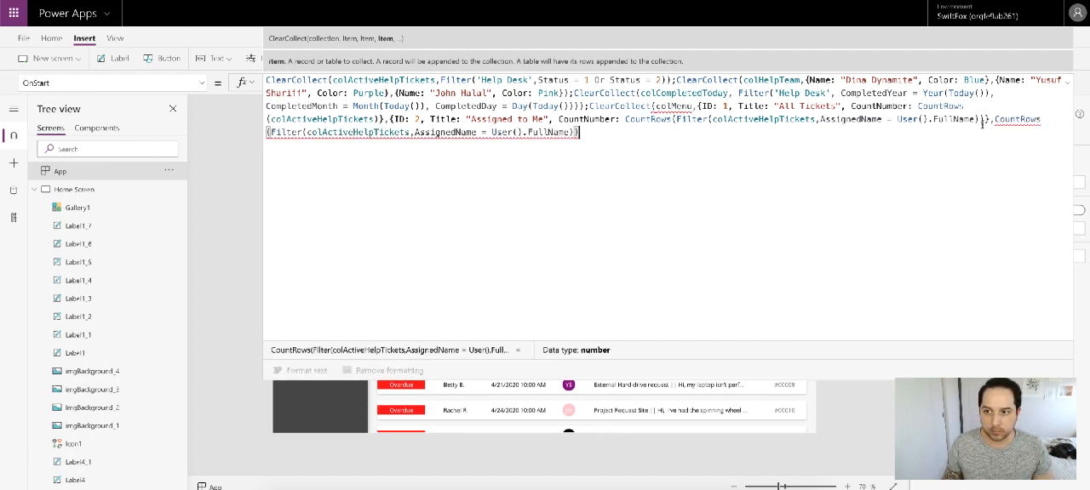
mouse_move(994, 124)
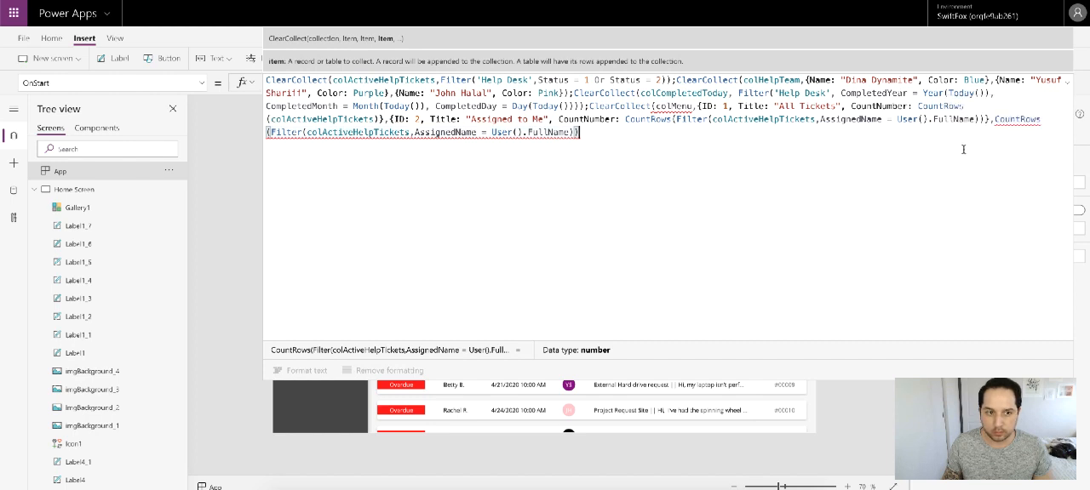
key("ctrl+z")
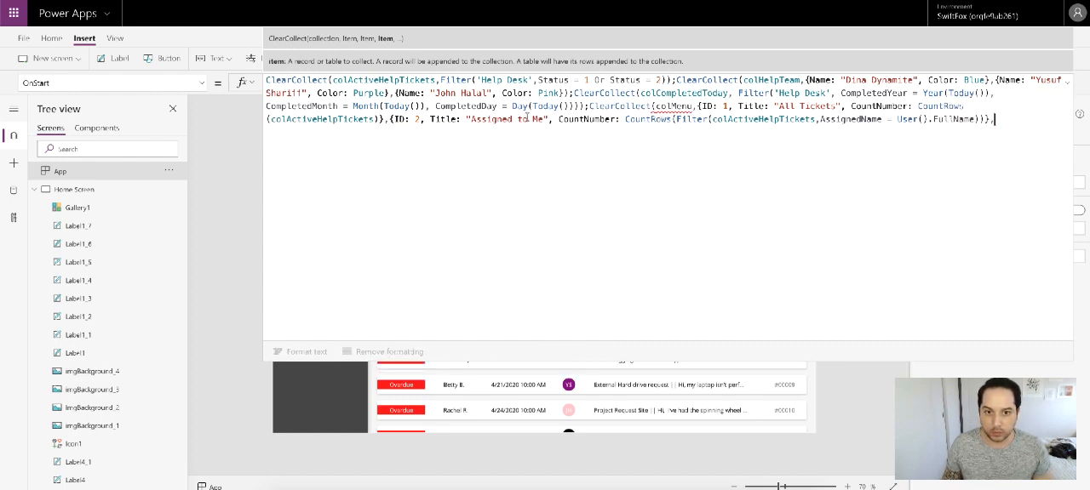
Step: Duplicate the Assigned to Me record in colMenu as a third record with ID 3 and Title "Unassigned Tickets"
left_click_drag(389, 119, 999, 120)
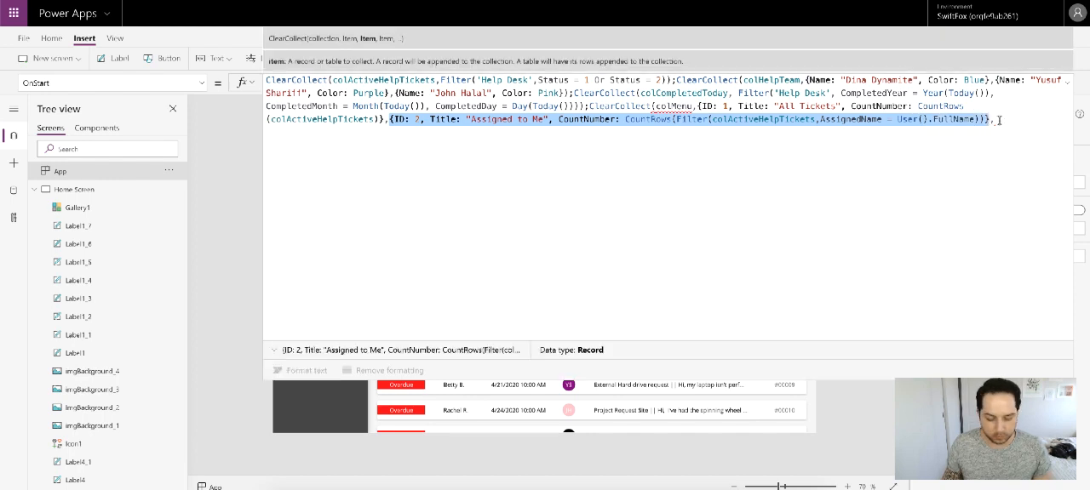
key("ctrl+c")
left_click(999, 121)
key("ctrl+v")
double_click(1022, 119)
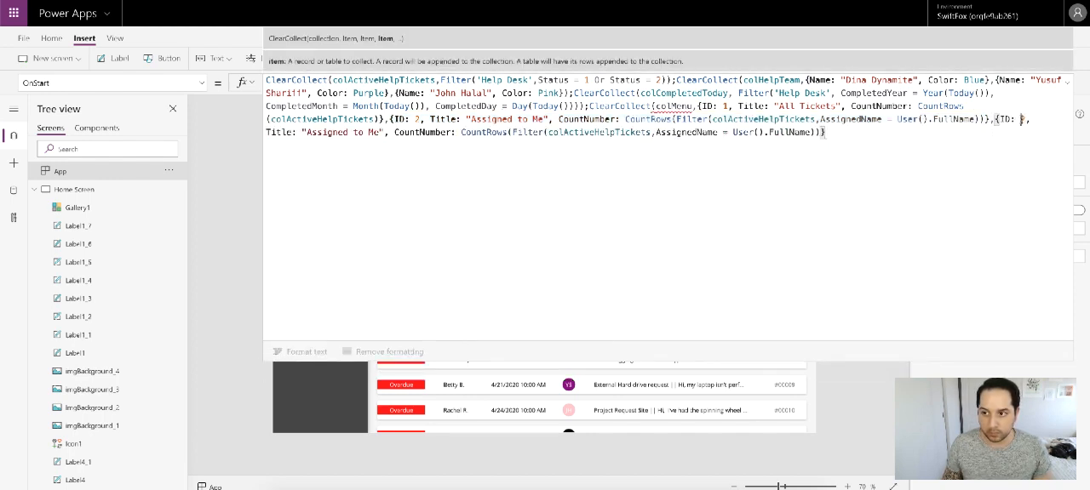
type("3")
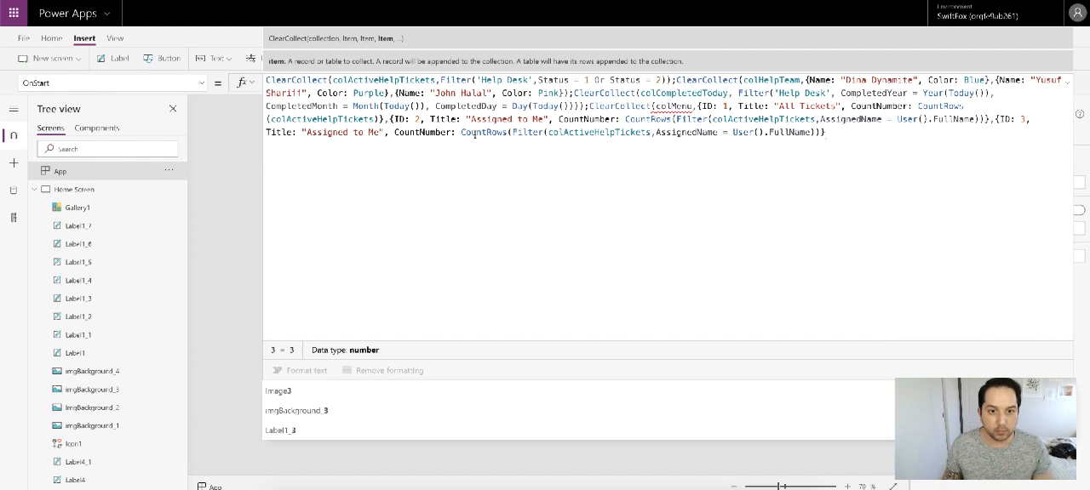
left_click_drag(305, 132, 381, 133)
key("BackSpace")
type("Unas")
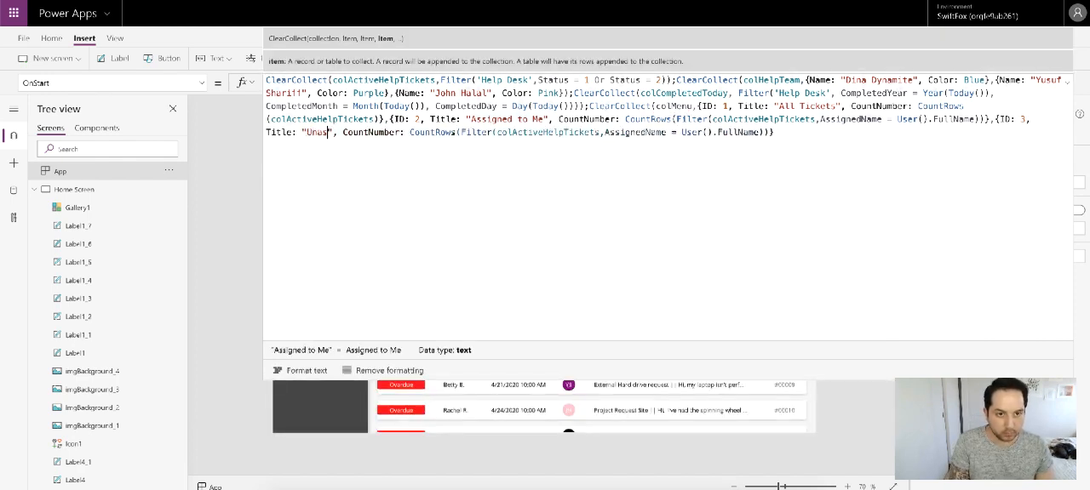
type("signed Tickets")
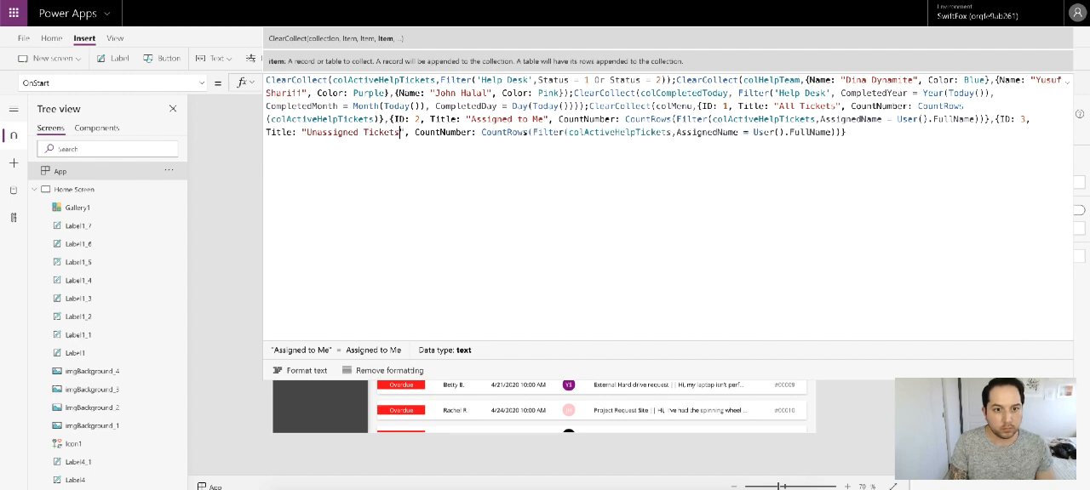
Step: Replace the Unassigned Tickets record's CountNumber with the Unassigned count label's formula, CountRows(Filter(colActiveHelpTickets,AssignedName = Blank()))
left_click(1065, 80)
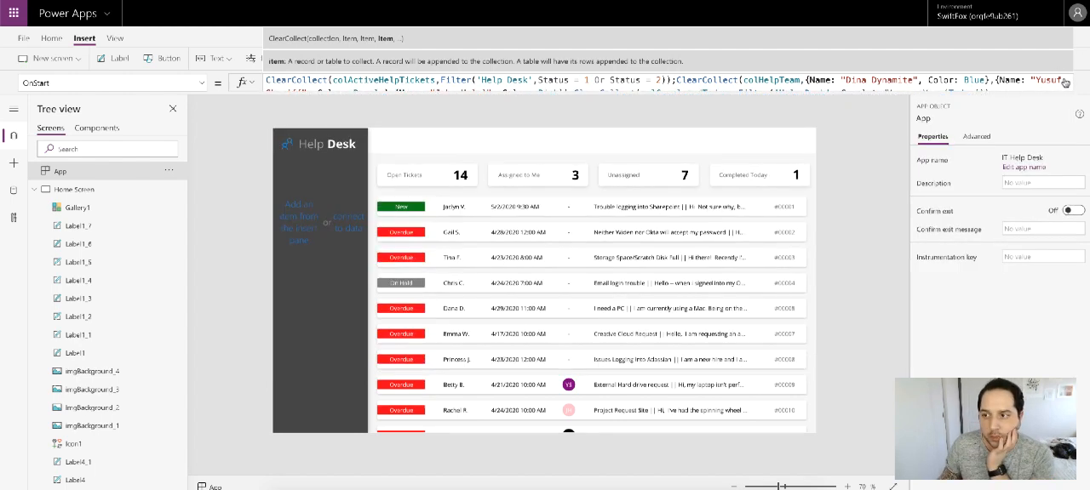
left_click(683, 176)
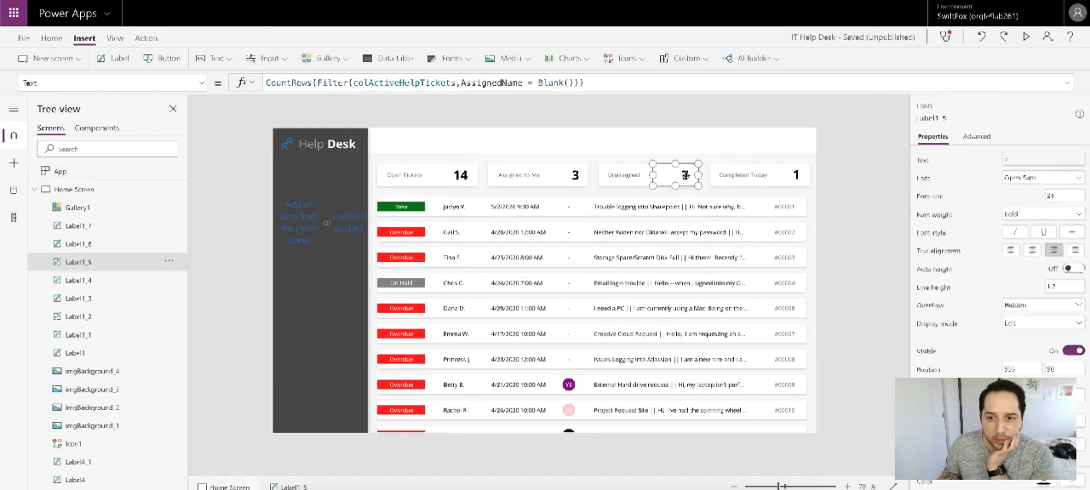
left_click(608, 83)
key("ctrl+a")
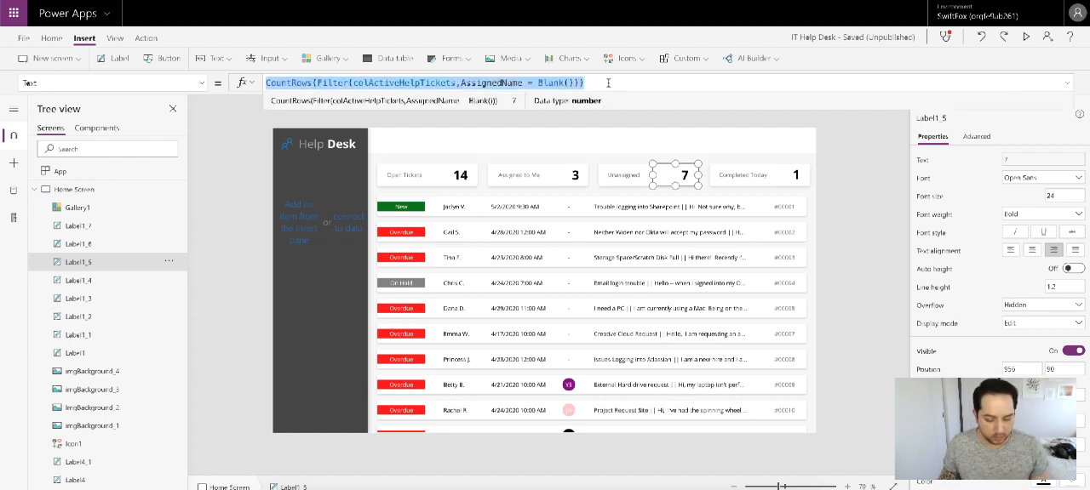
left_click(98, 173)
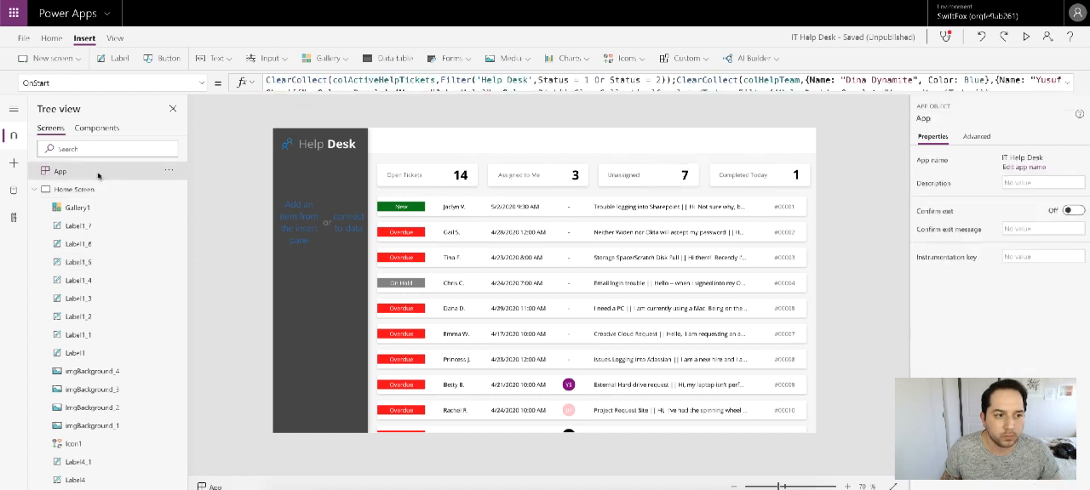
left_click(1072, 89)
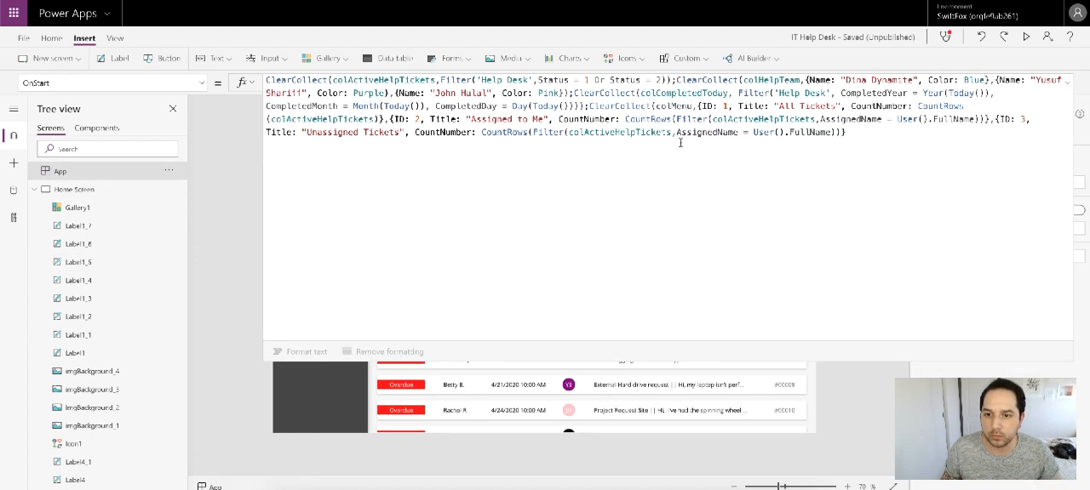
left_click_drag(482, 133, 855, 134)
key("ctrl+v")
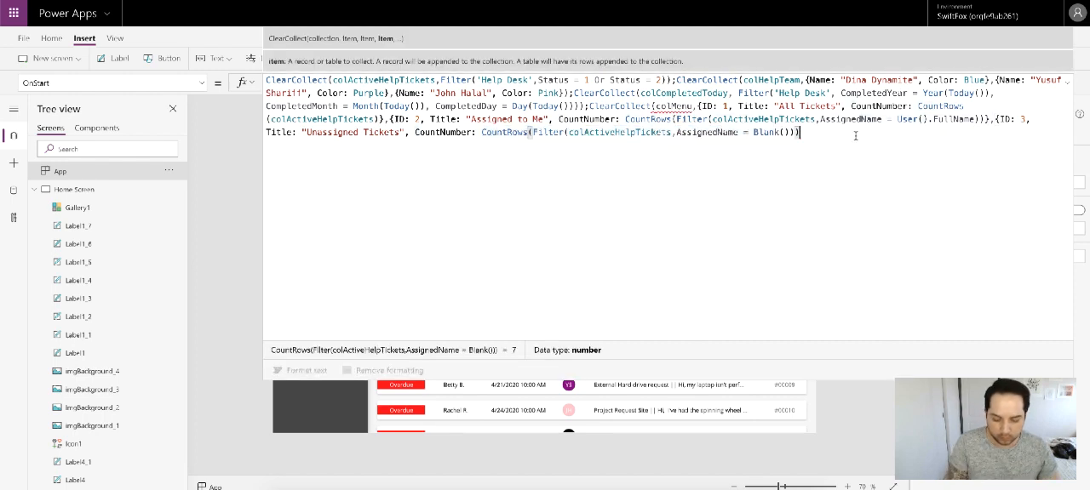
Step: Close the Unassigned Tickets record and the colMenu ClearCollect function to complete the OnStart formula
type("}")
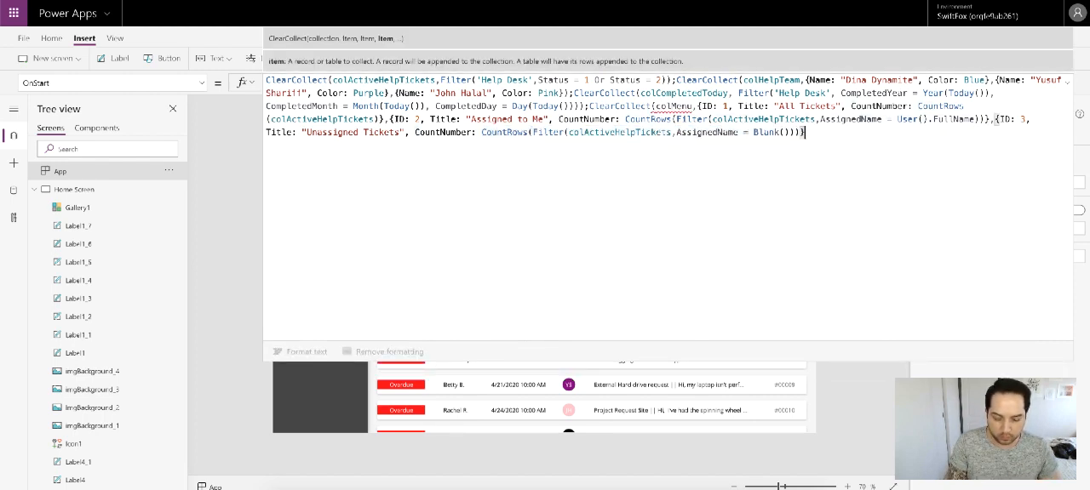
type(")")
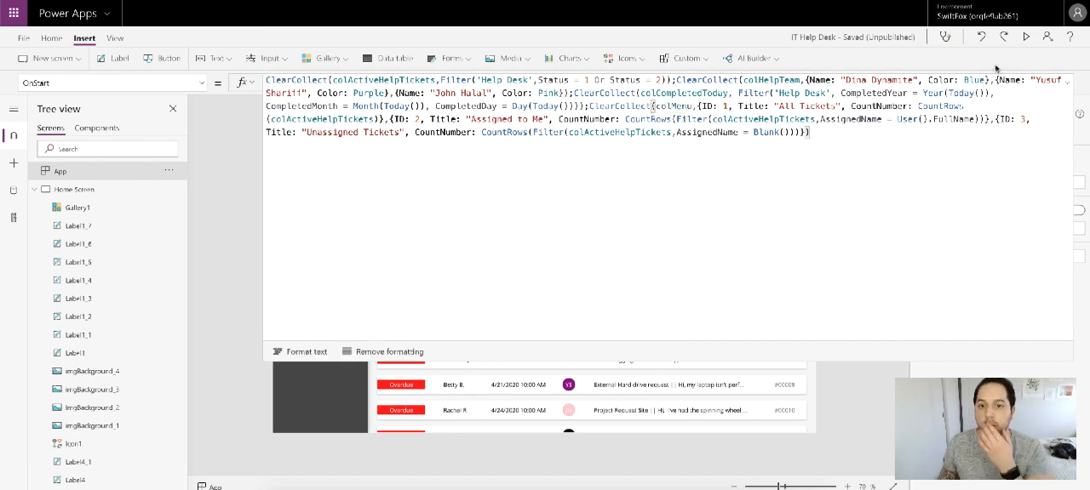
left_click(1068, 82)
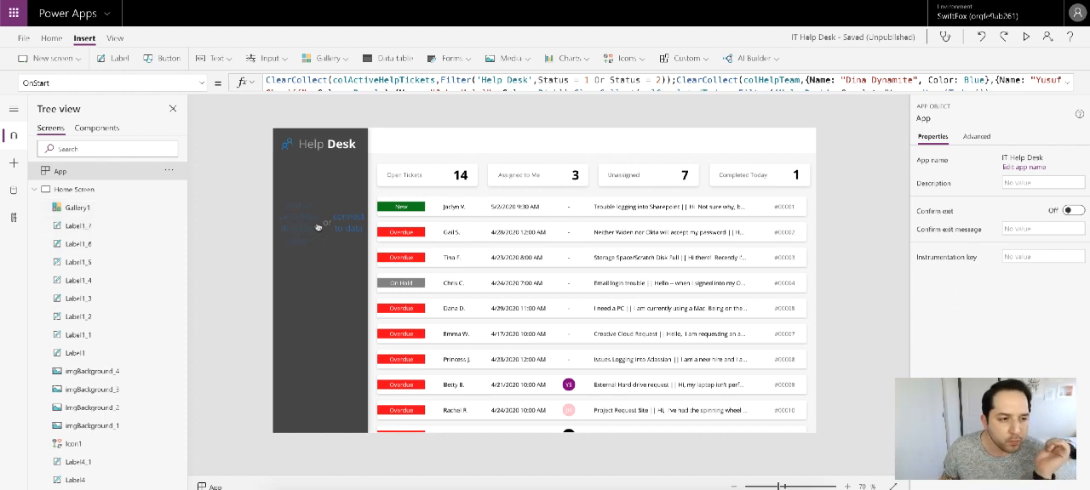
Step: Rename the sidebar gallery Gallery1 as galMenu
left_click(83, 209)
double_click(83, 209)
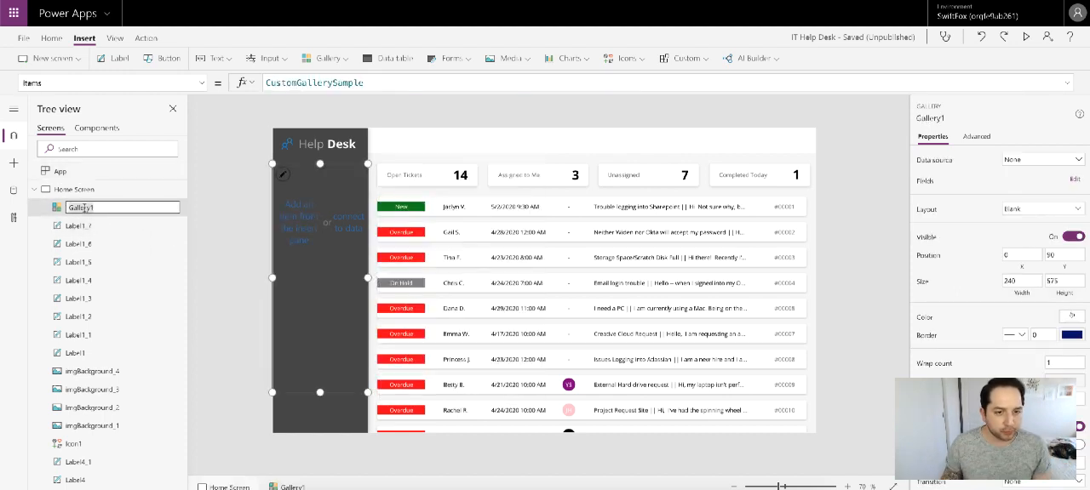
type("galM")
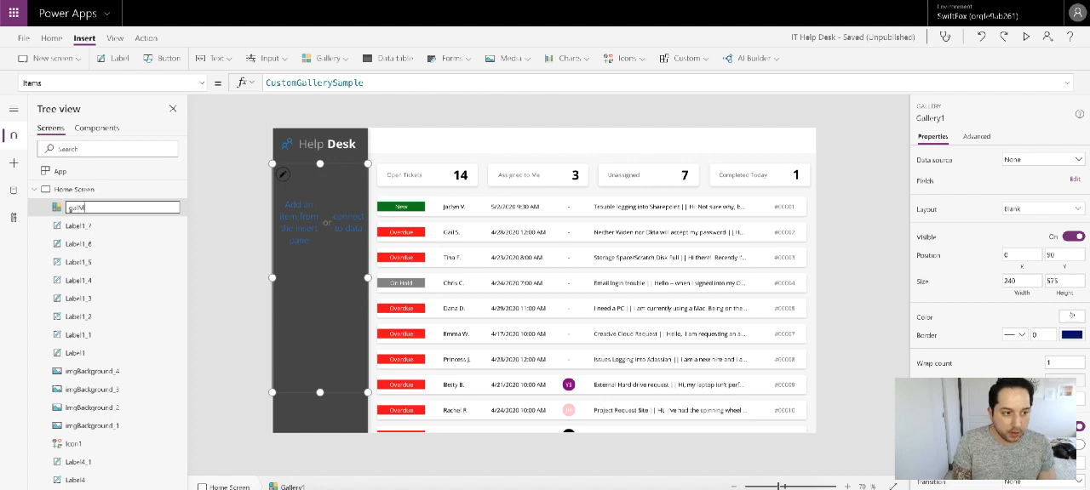
type("enu")
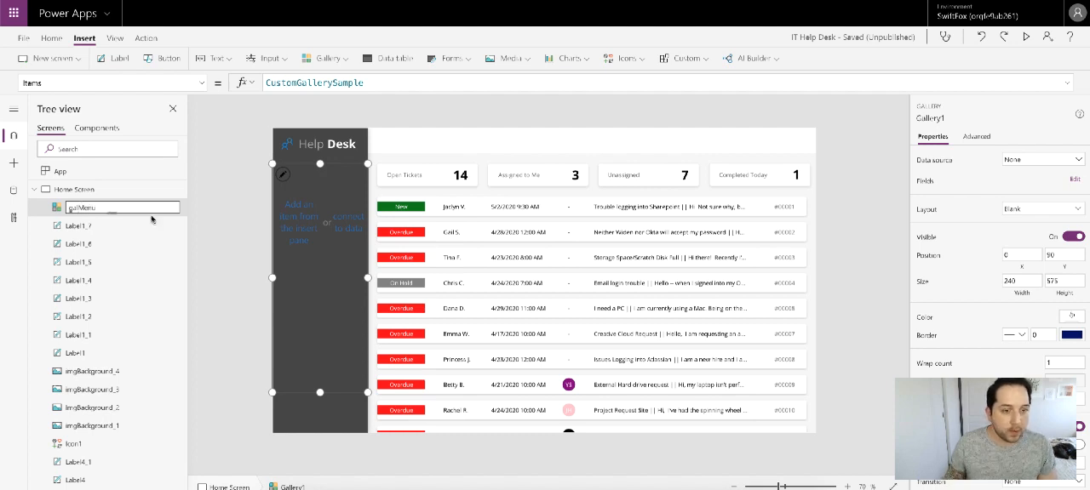
Step: Reduce the template height of the galMenu gallery to a short single menu row
left_click(302, 229)
left_click(333, 249)
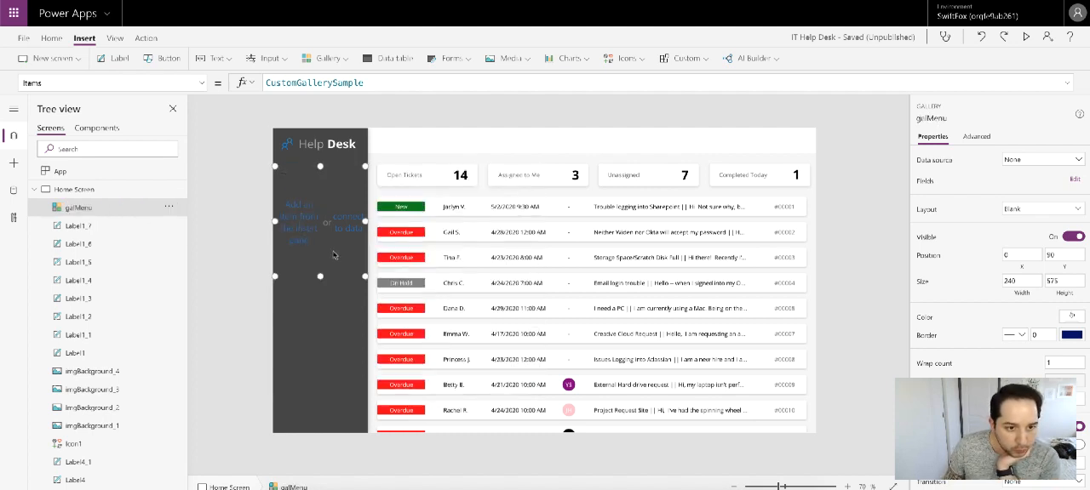
left_click_drag(321, 276, 326, 201)
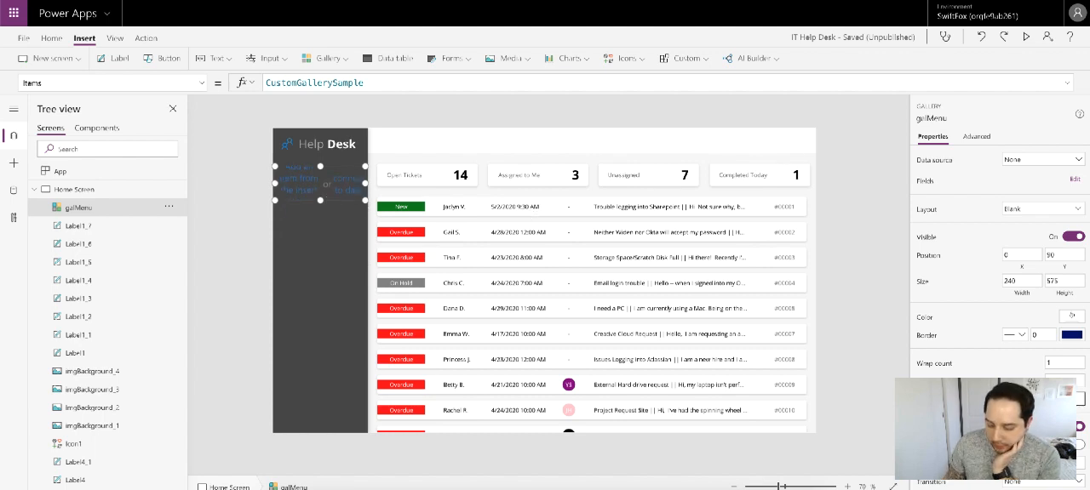
left_click(1003, 376)
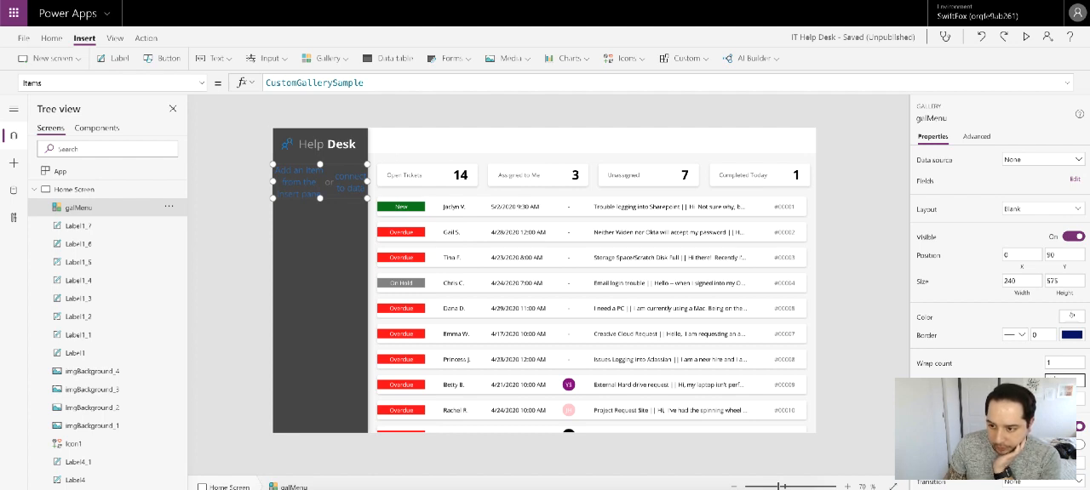
key("Return")
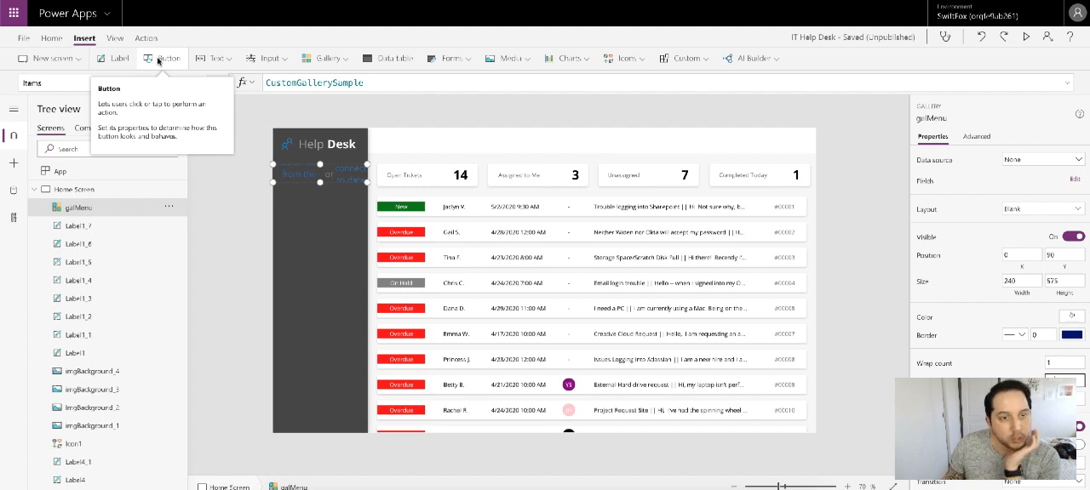
Step: Add a label at position 0, 0 in the galMenu template and format it with font size 11 and Semibold weight
left_click(120, 57)
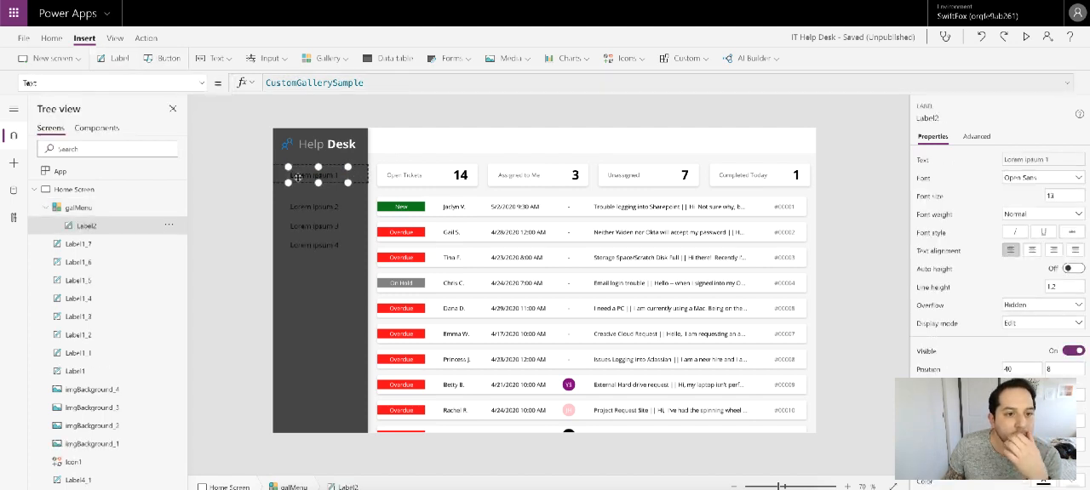
left_click_drag(298, 175, 282, 171)
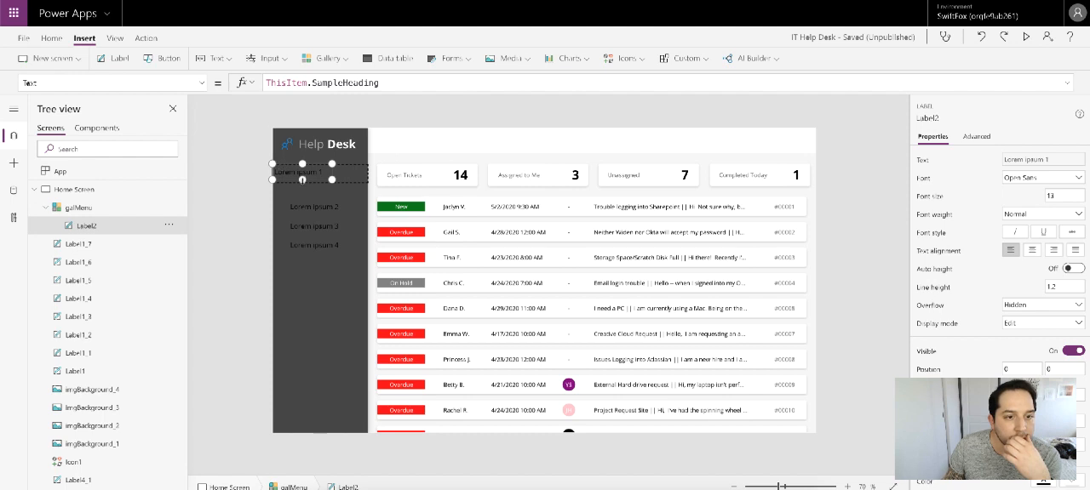
left_click(1069, 195)
type("11")
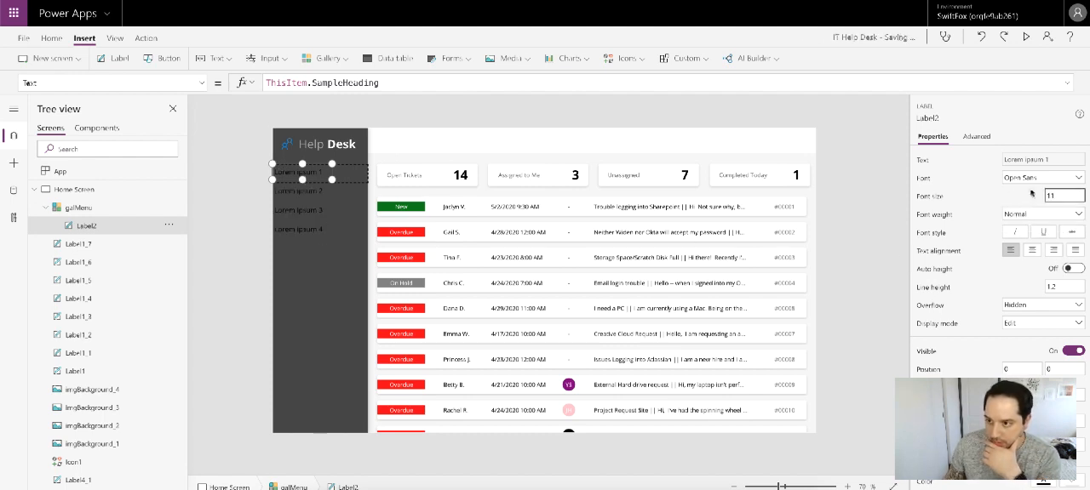
left_click(1040, 217)
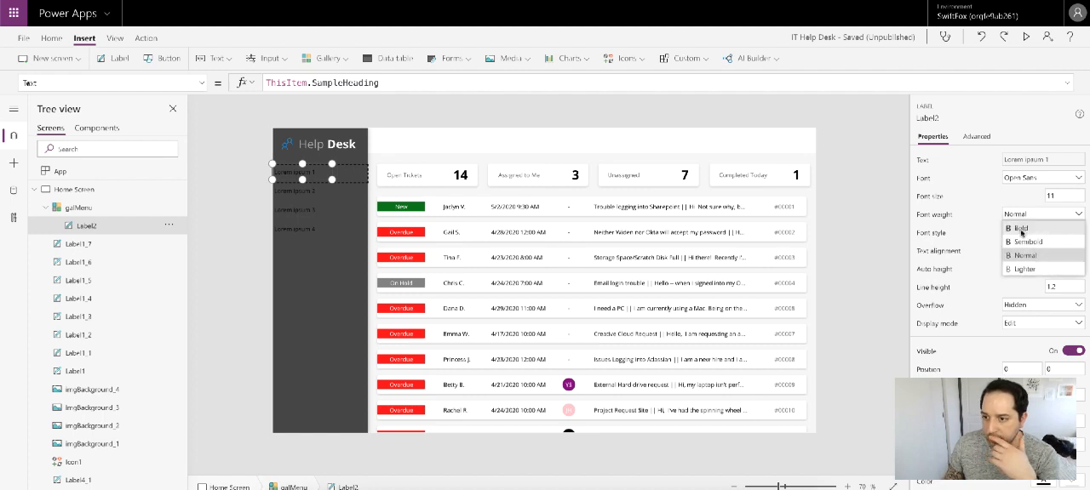
left_click(1027, 242)
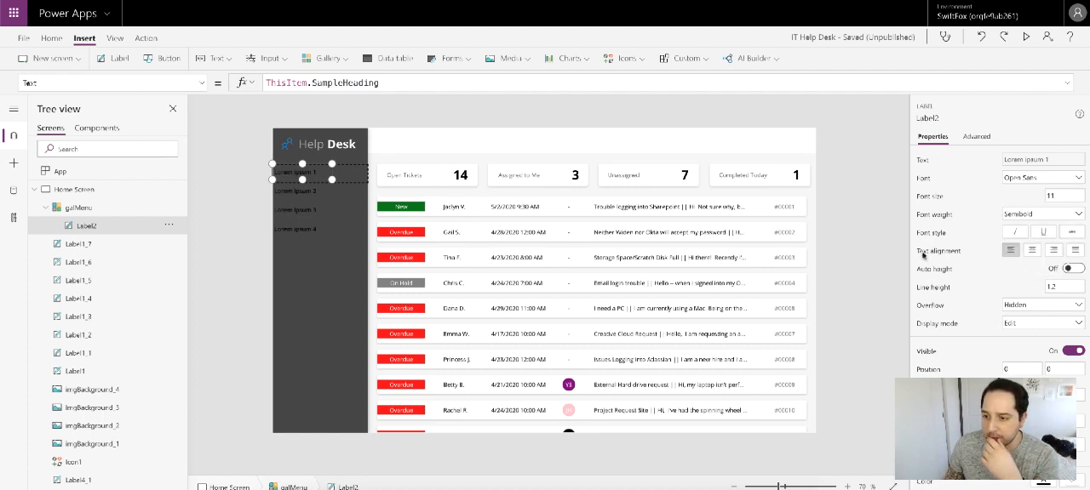
Step: Set the galMenu gallery's Items property to the colMenu collection
left_click_drag(312, 82, 488, 87)
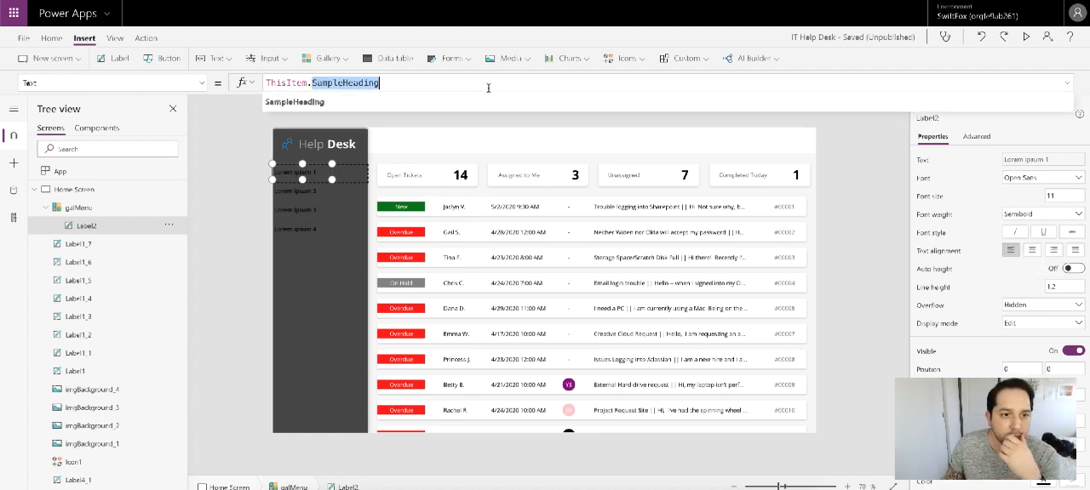
left_click(111, 207)
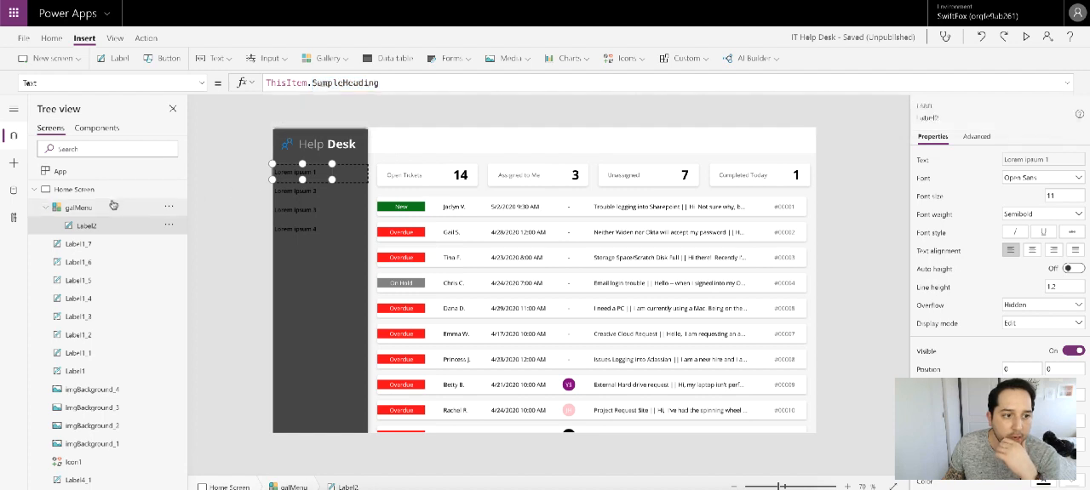
double_click(380, 82)
type("col")
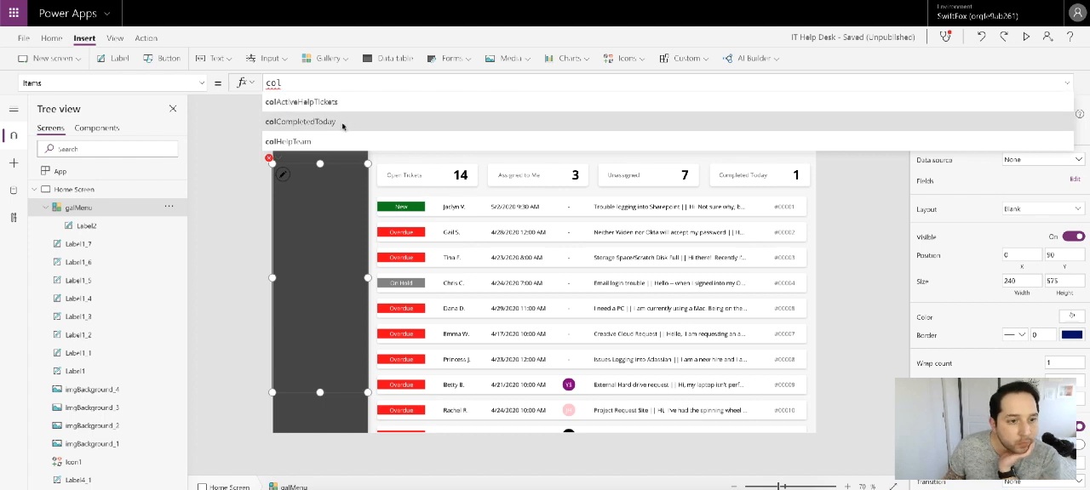
scroll(338, 113, "down", 2)
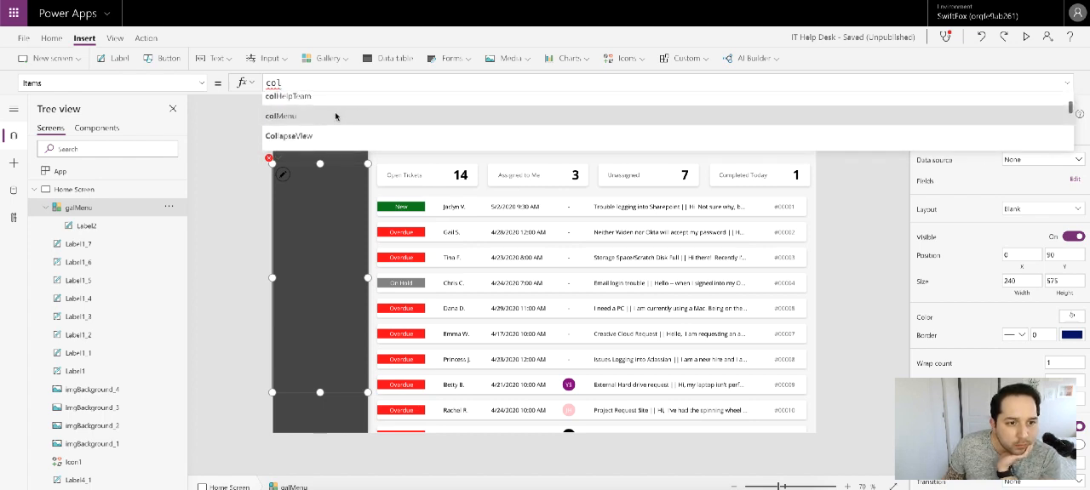
left_click(337, 115)
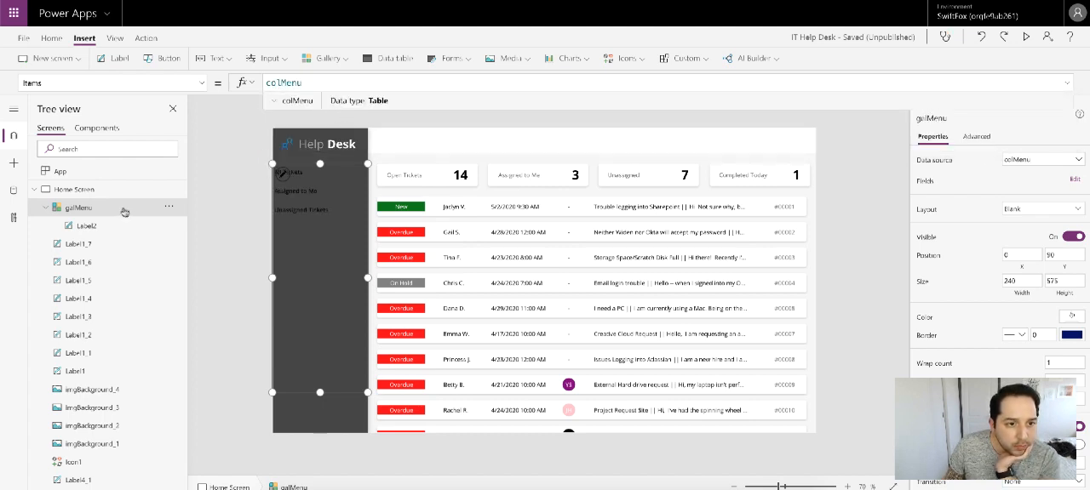
Step: Add left padding to the title label in galMenu and widen the label to about 187
left_click(86, 225)
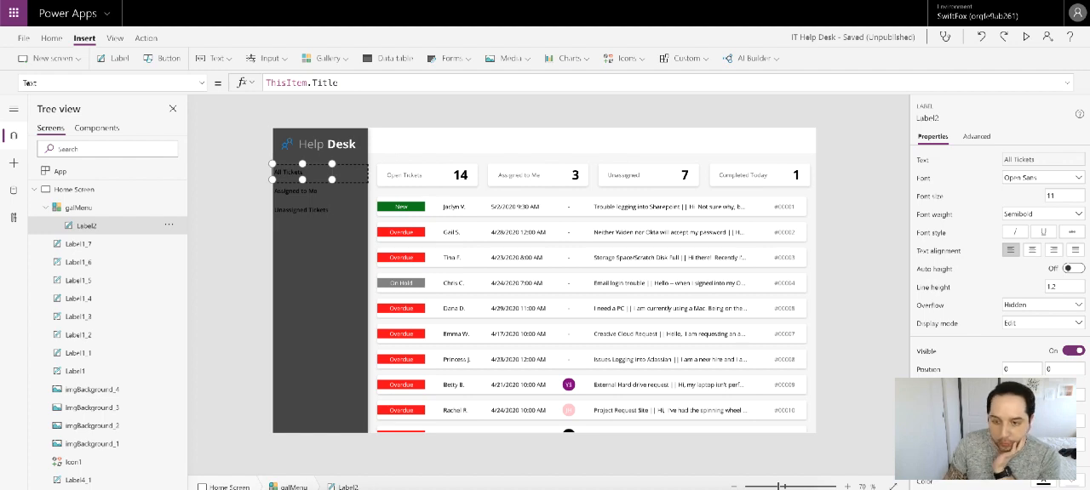
key("Return")
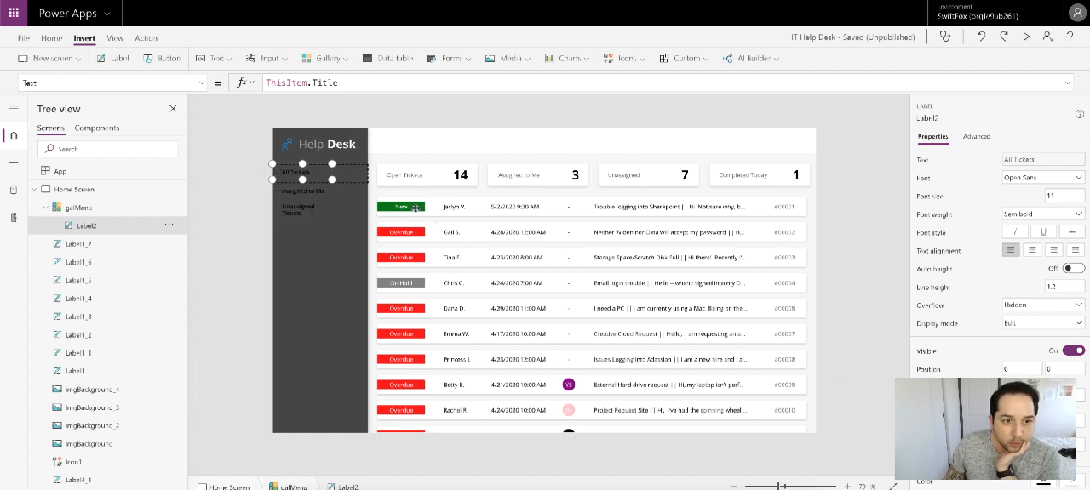
left_click_drag(332, 163, 346, 163)
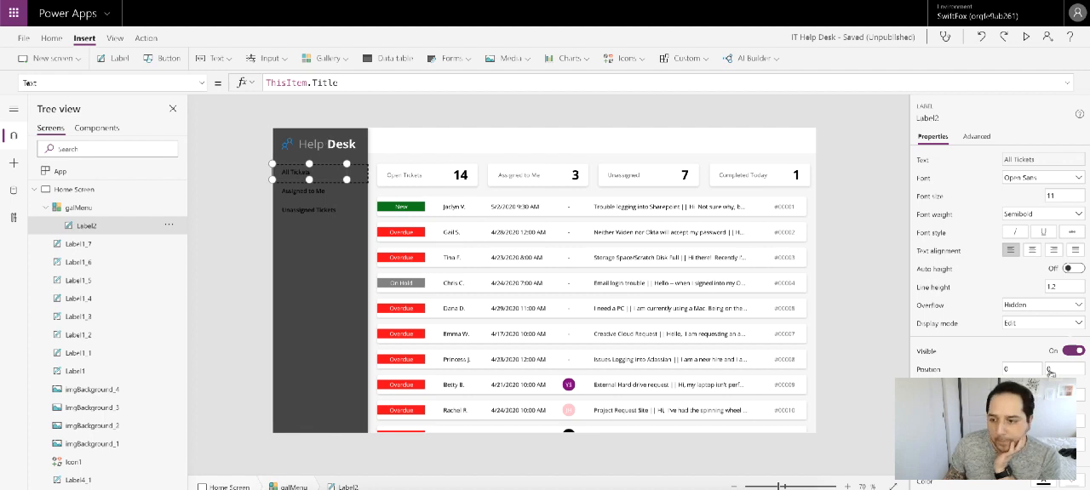
Step: Set the galMenu title label's text color to white
scroll(1037, 375, "down", 1)
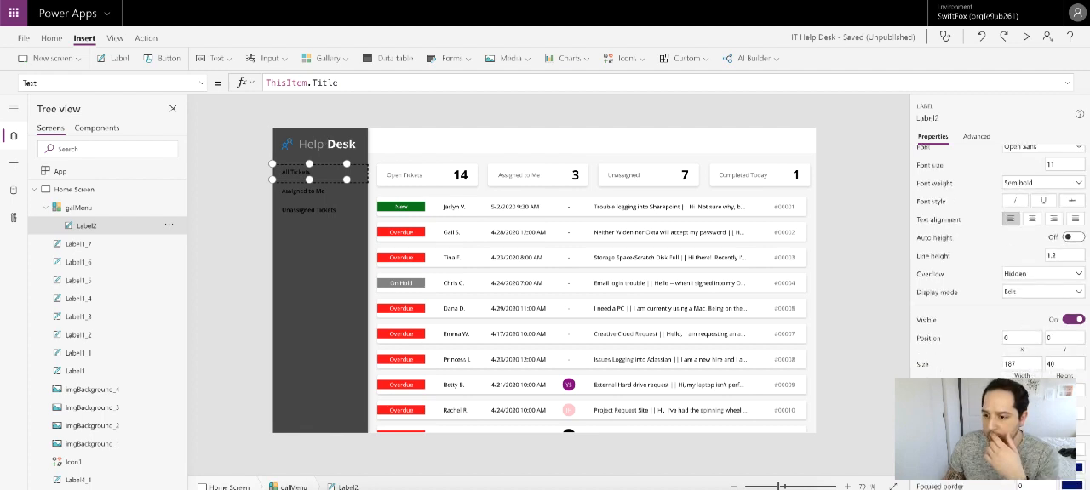
left_click(869, 317)
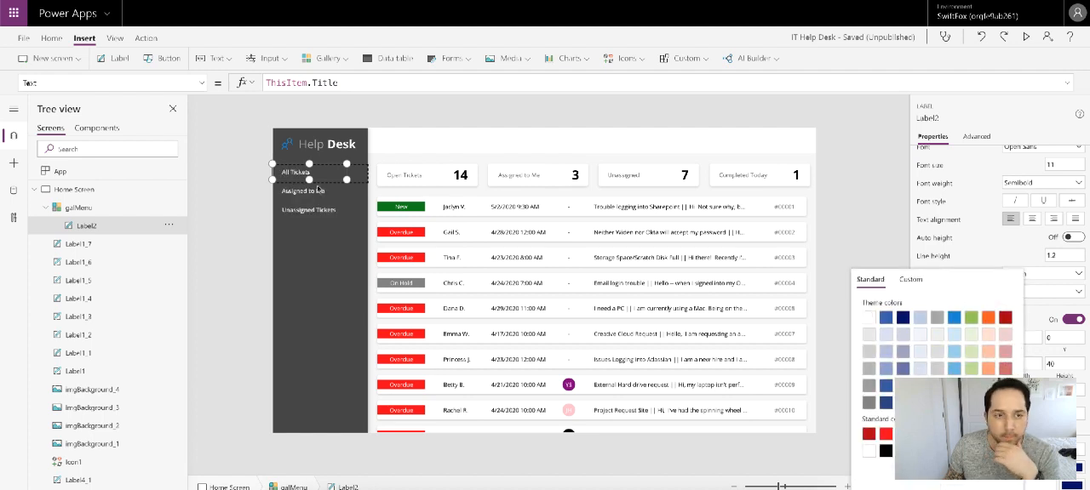
left_click(301, 175)
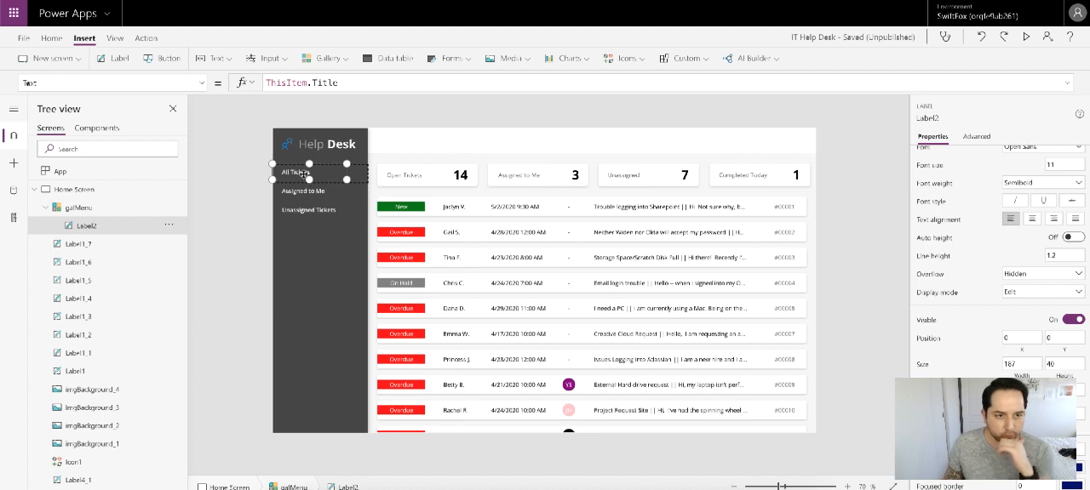
Step: Duplicate the title label within the galMenu row at position 53, 0 and set the copy's text to ThisItem.CountNumber
key("ctrl+v")
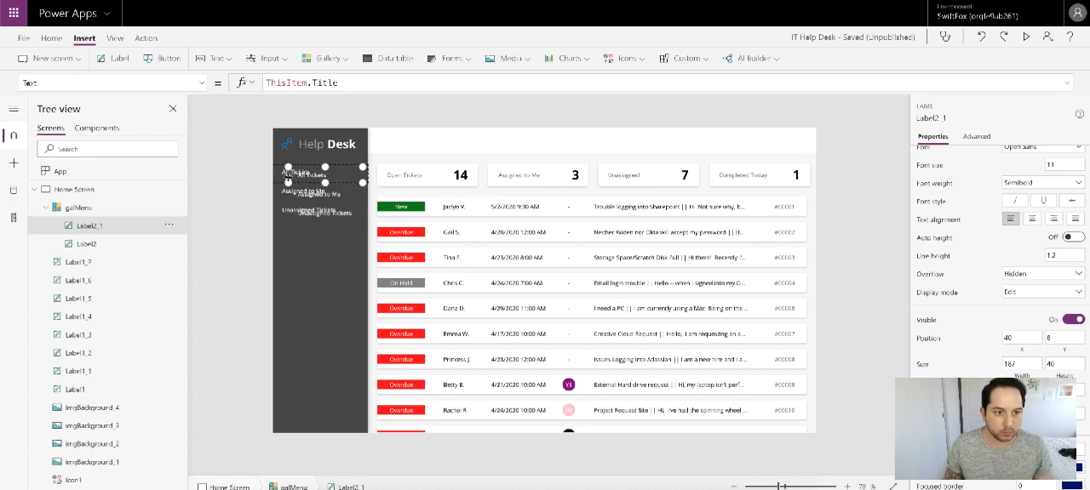
left_click_drag(288, 177, 293, 165)
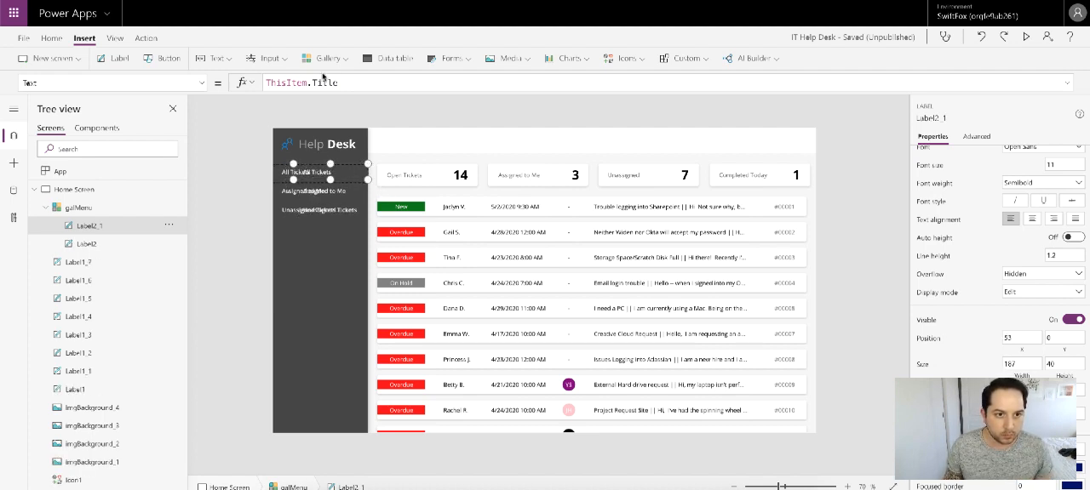
double_click(324, 83)
type("CountNumber")
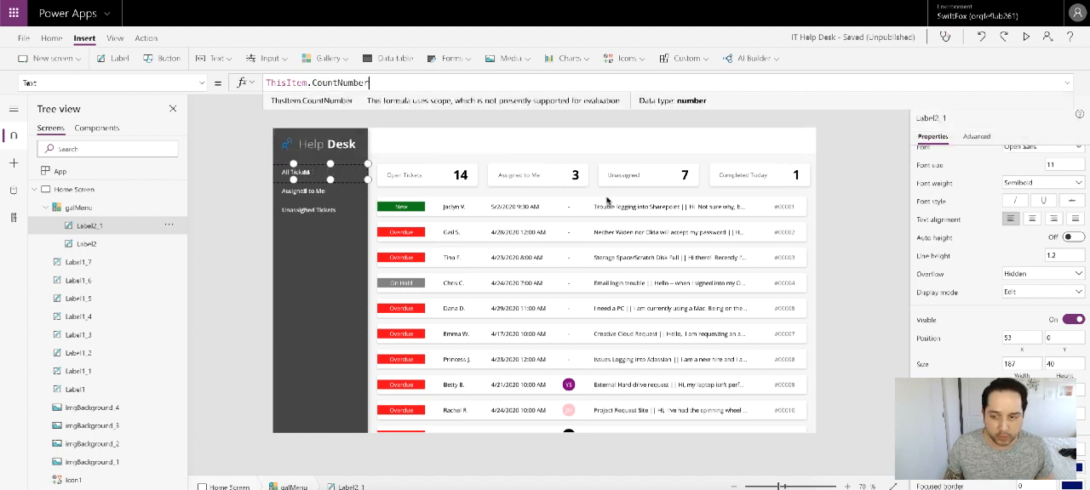
Step: Right-align the count label's text and narrow the label from its left edge to a width of about 53
left_click(1053, 218)
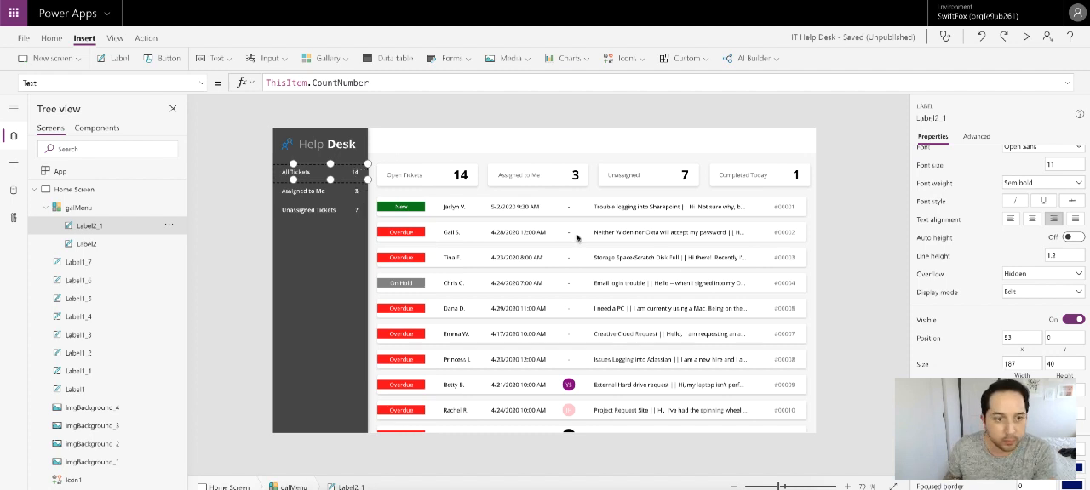
left_click_drag(293, 165, 346, 165)
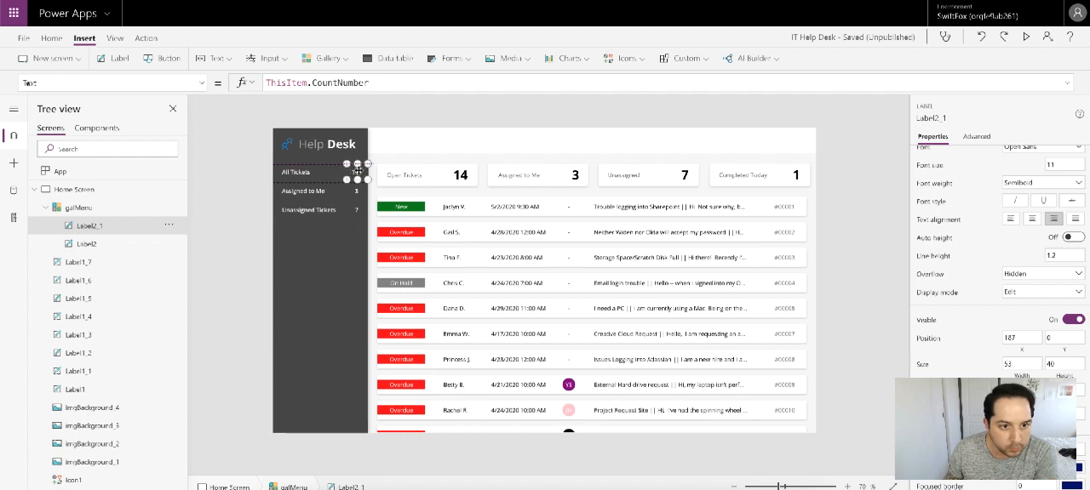
left_click(317, 171)
left_click(356, 173)
left_click(260, 175)
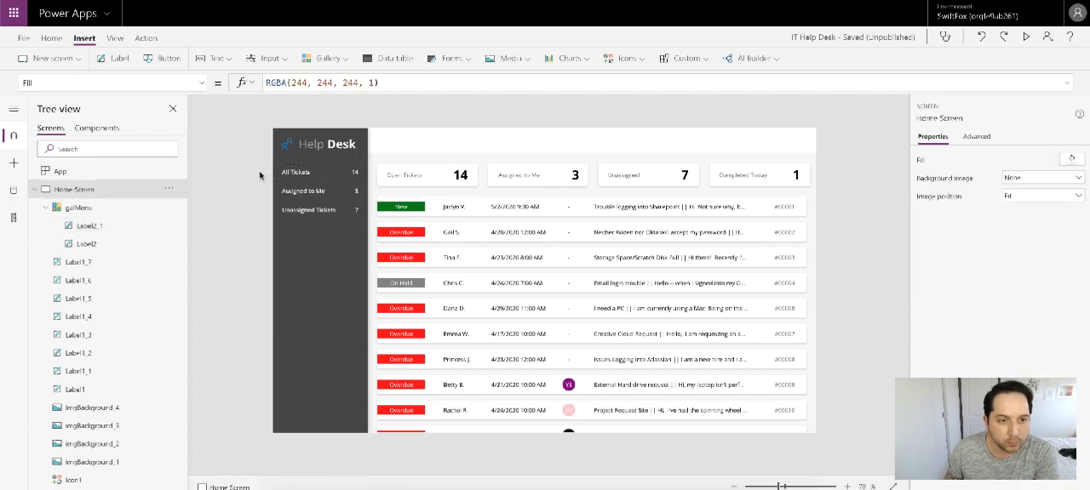
Step: Lower the galMenu gallery's upper edge to a Y position of about 145, shortening its height to about 520
left_click(332, 258)
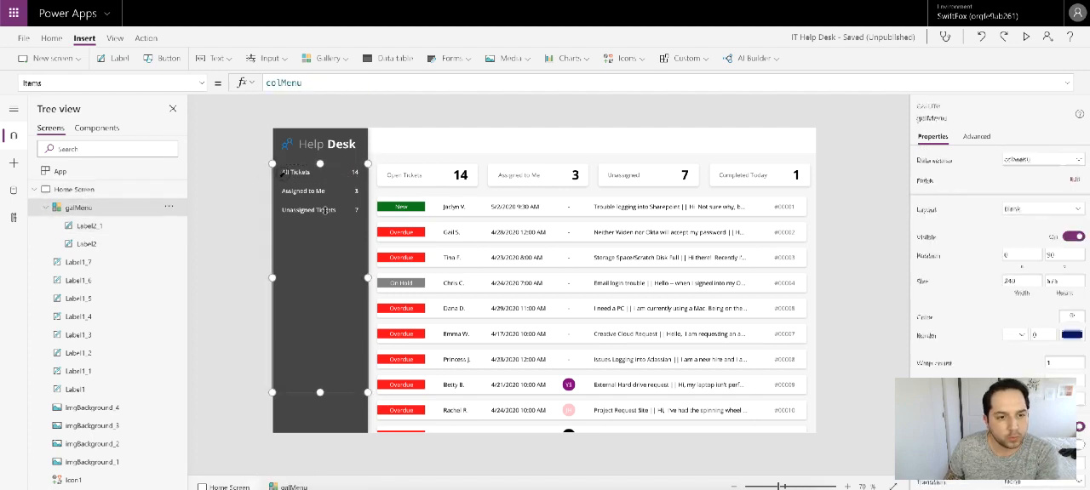
left_click_drag(320, 164, 320, 185)
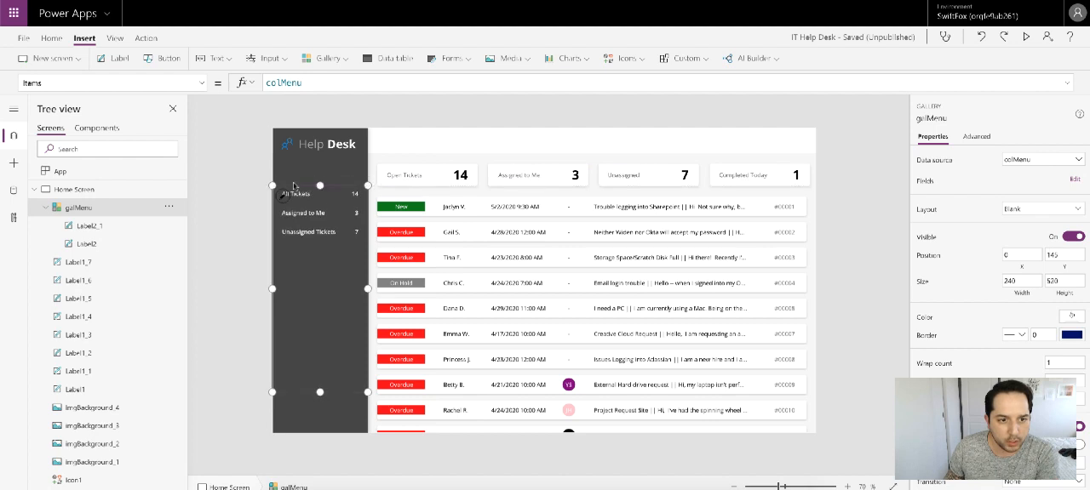
left_click(236, 178)
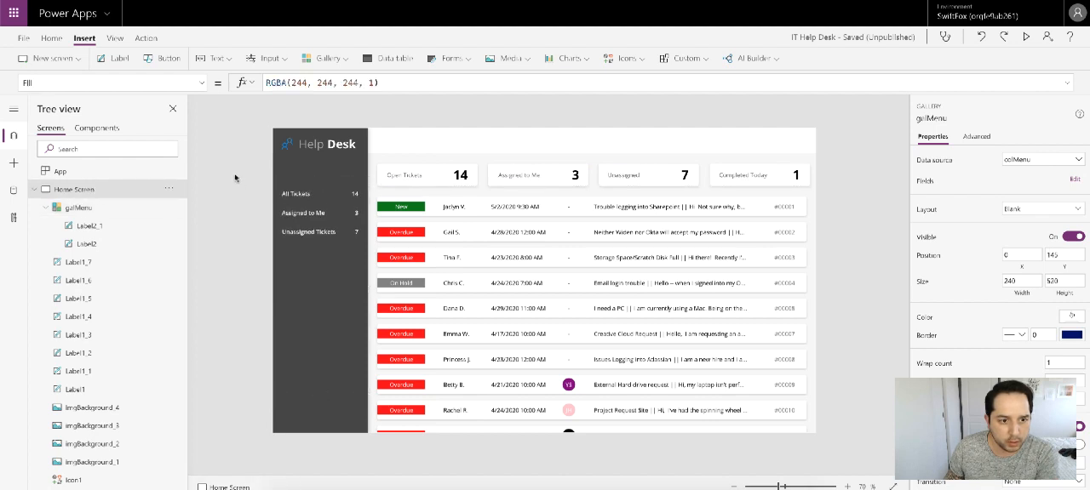
Step: Reduce the galMenu gallery's template height further so the menu rows sit closer together
left_click(312, 201)
left_click(355, 199)
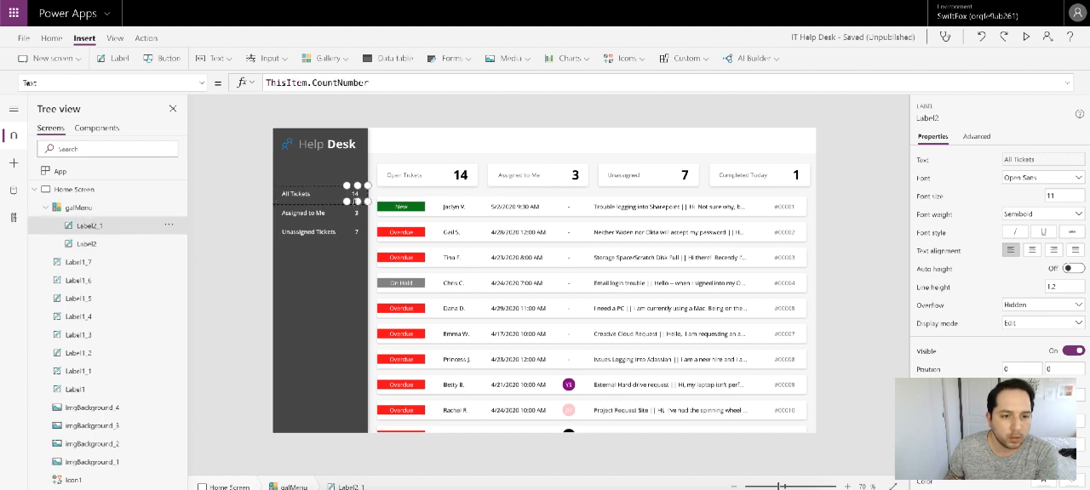
left_click(335, 207)
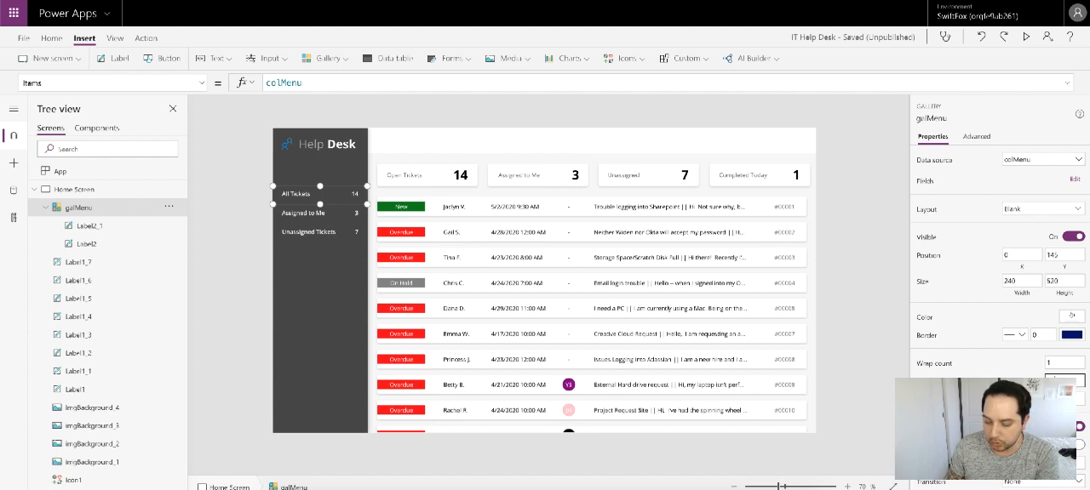
key("Return")
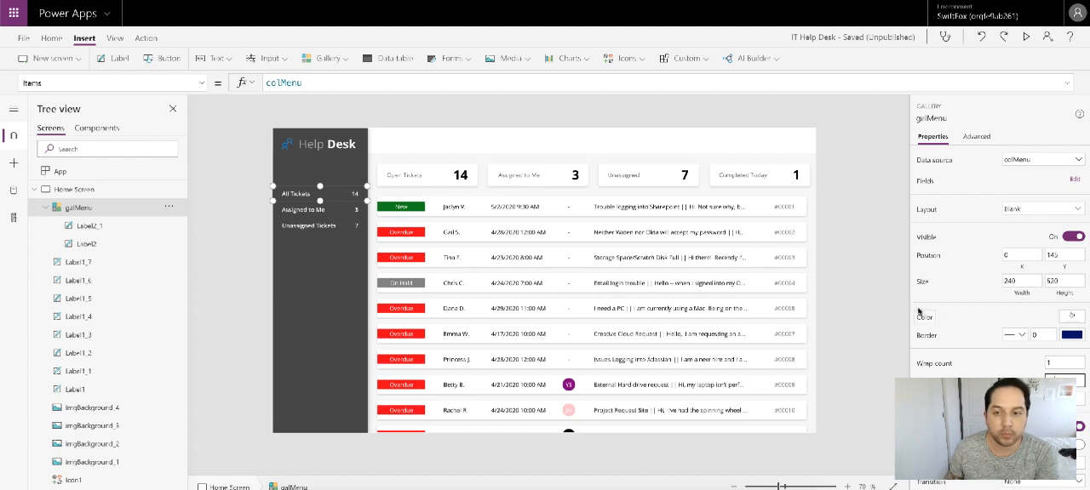
Step: Replace the Fill of both the title and count labels in galMenu with the formula start If(ThisItem.IsSelected,Black
left_click(850, 279)
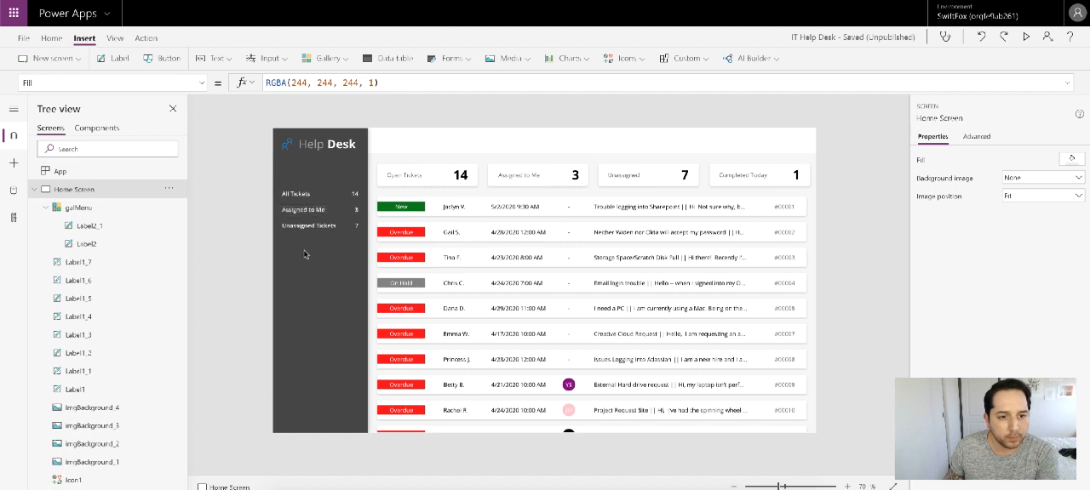
left_click(320, 211)
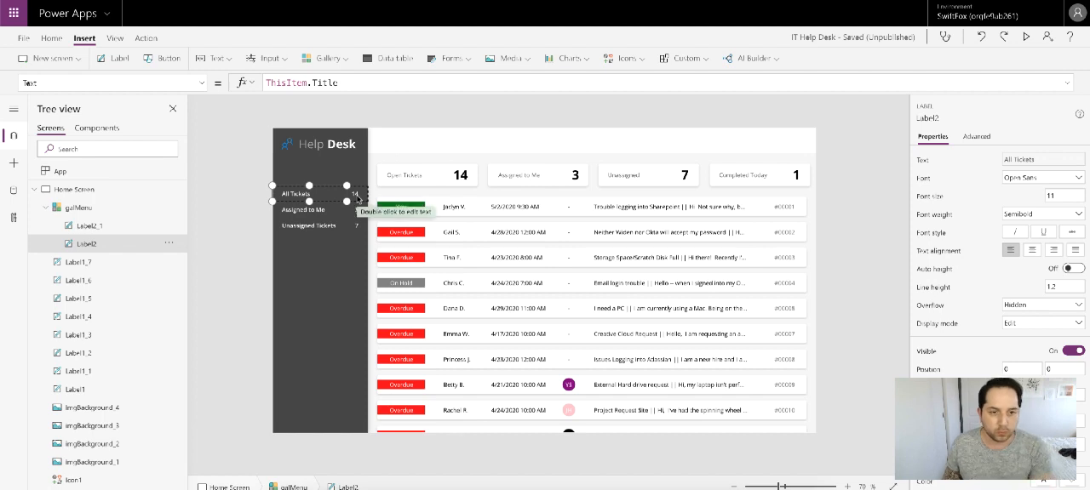
left_click(356, 195, "shift")
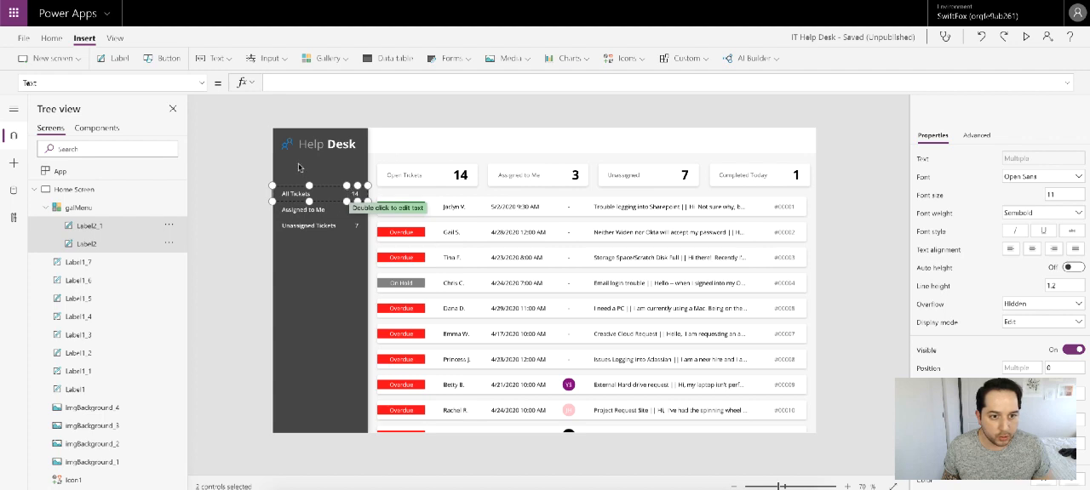
left_click(202, 83)
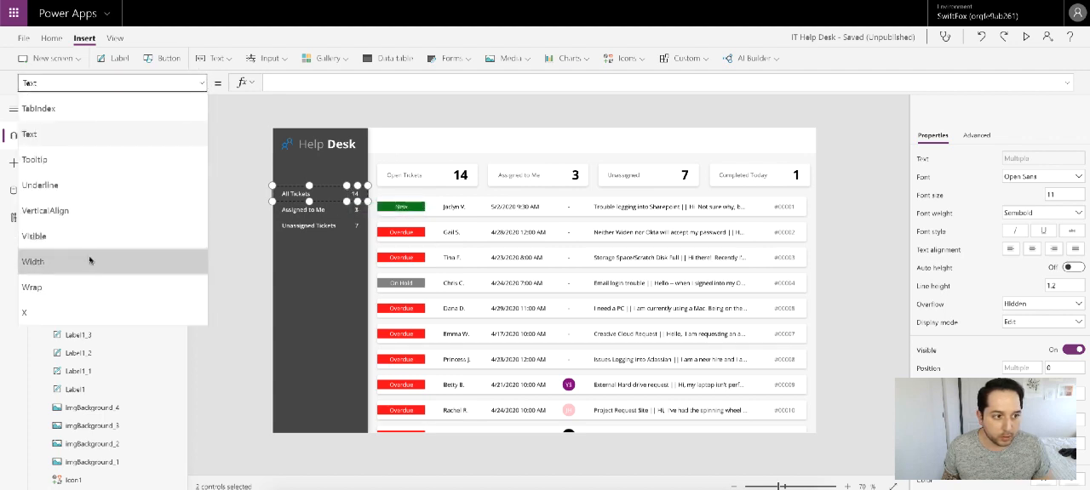
scroll(94, 221, "down", 3)
scroll(81, 209, "up", 5)
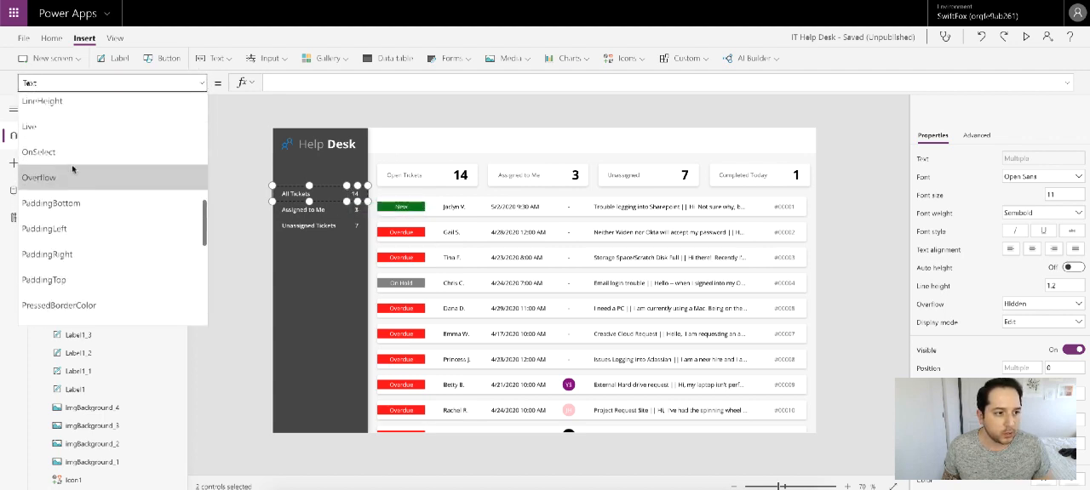
scroll(74, 173, "up", 2)
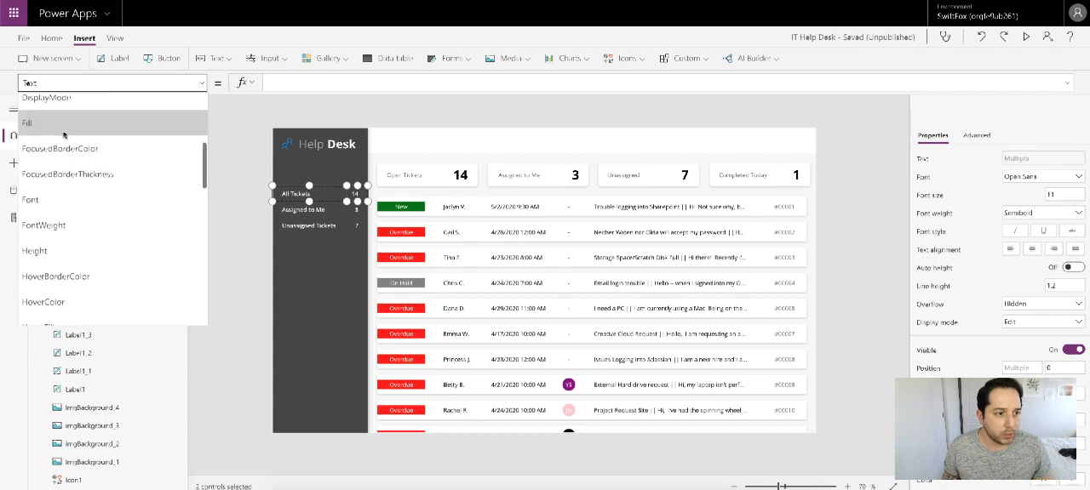
left_click(81, 115)
left_click_drag(347, 83, 267, 82)
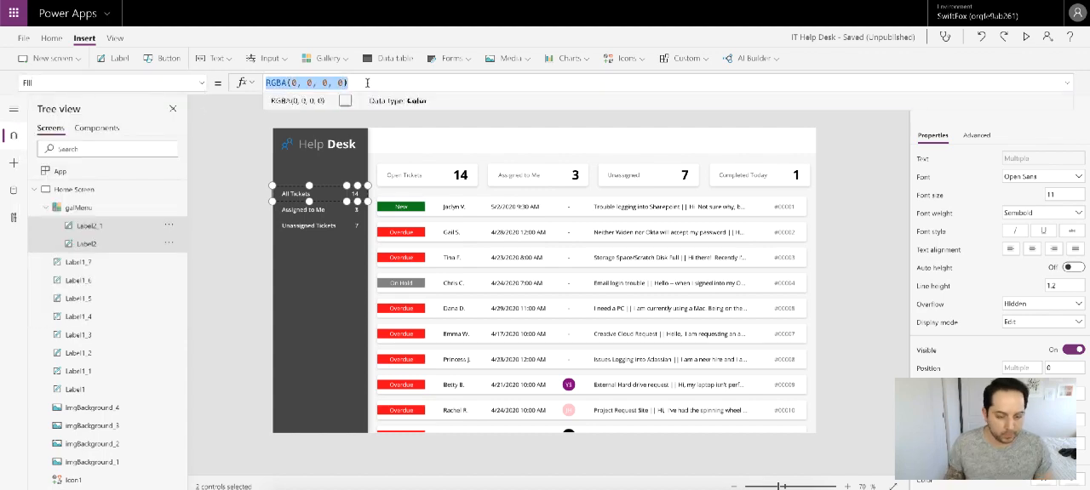
key("BackSpace")
type("If")
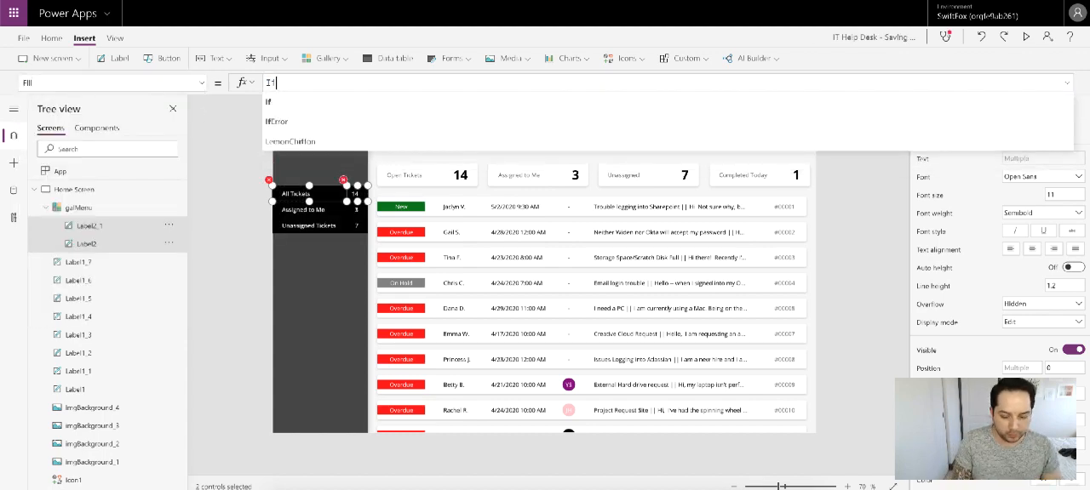
type("(ThisI")
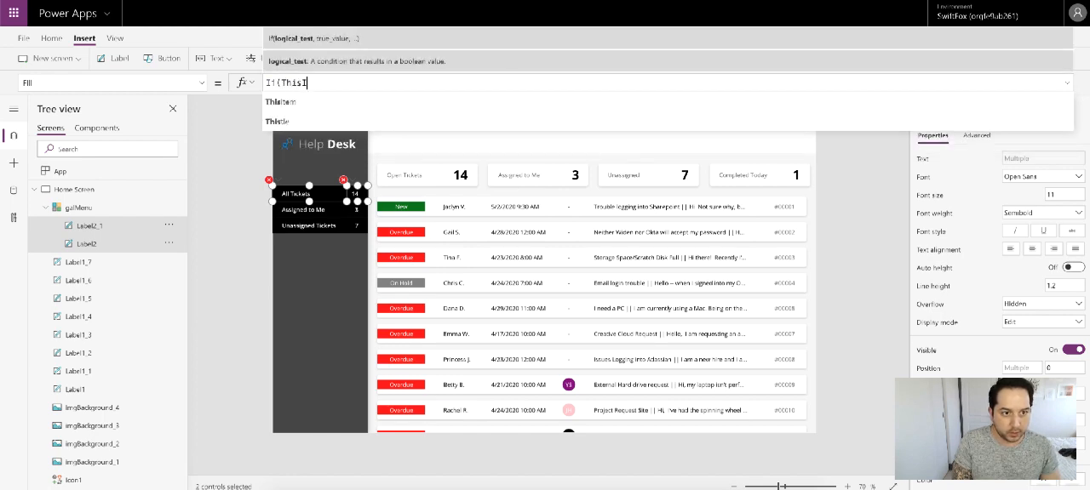
type("tem.")
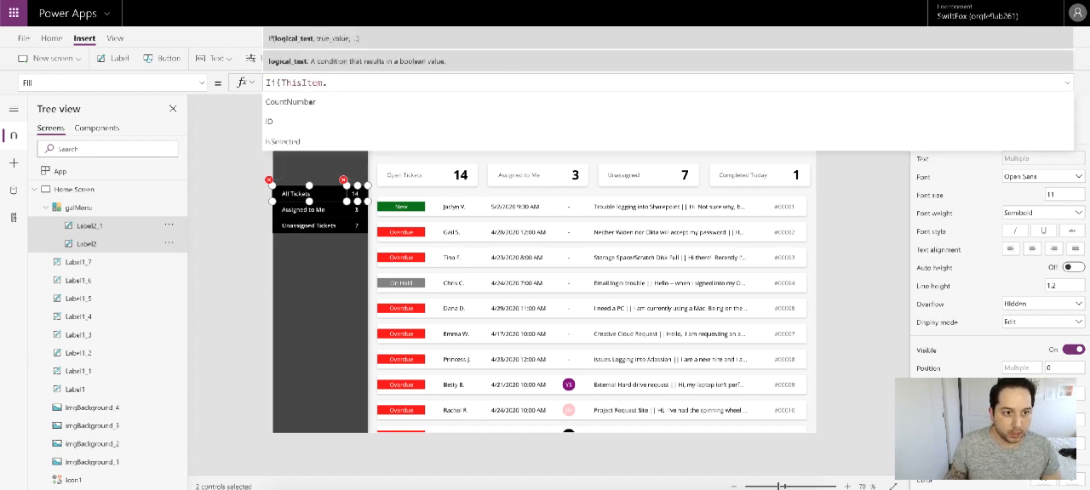
left_click(342, 142)
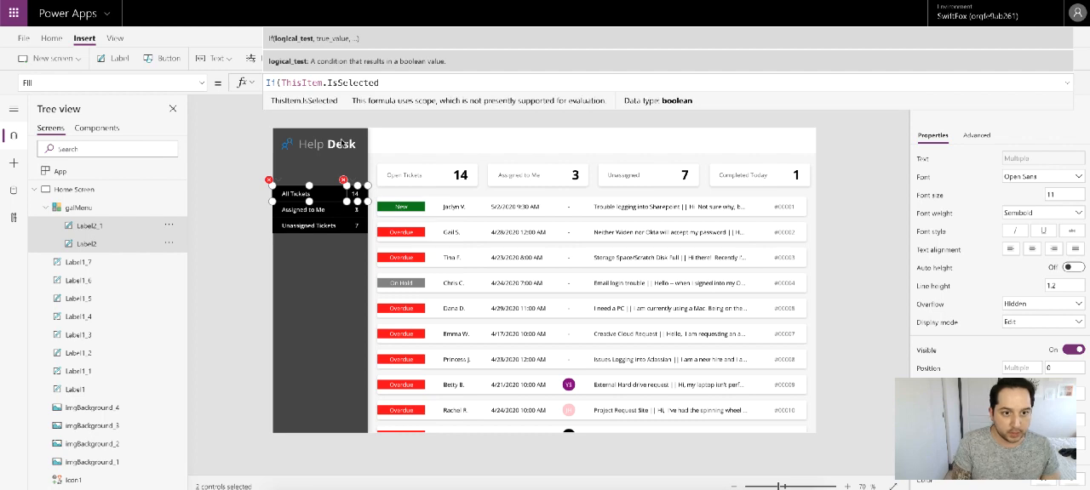
type(",B")
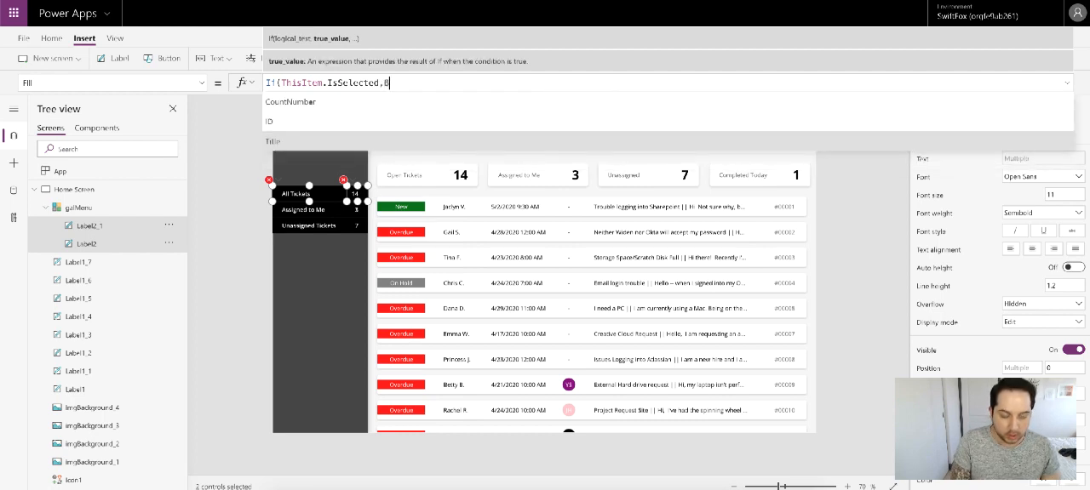
type("lack")
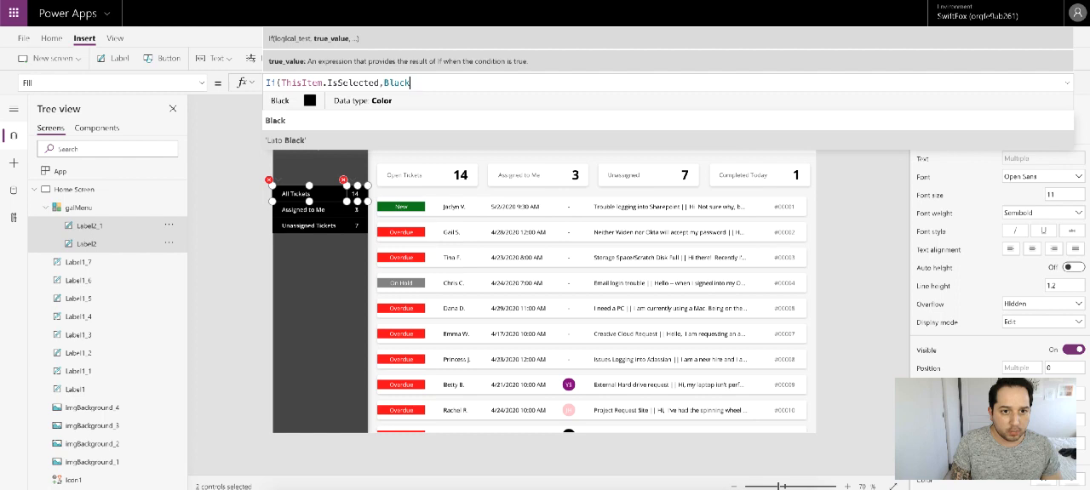
type(",")
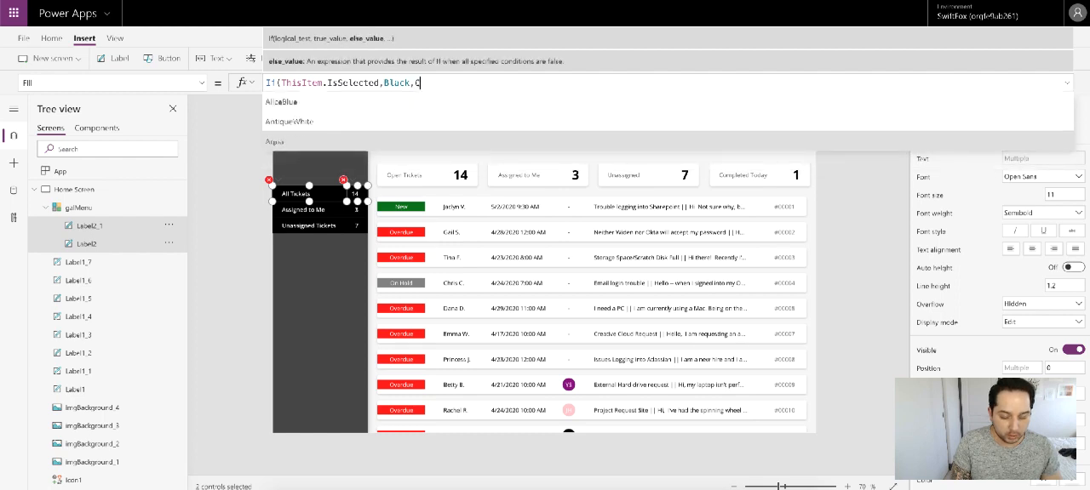
type("ColorValu")
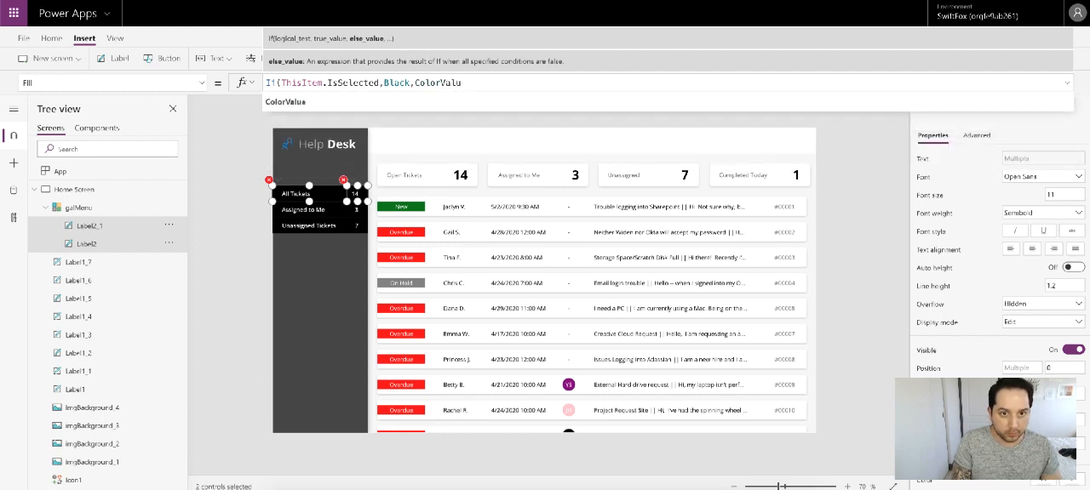
type("e(")
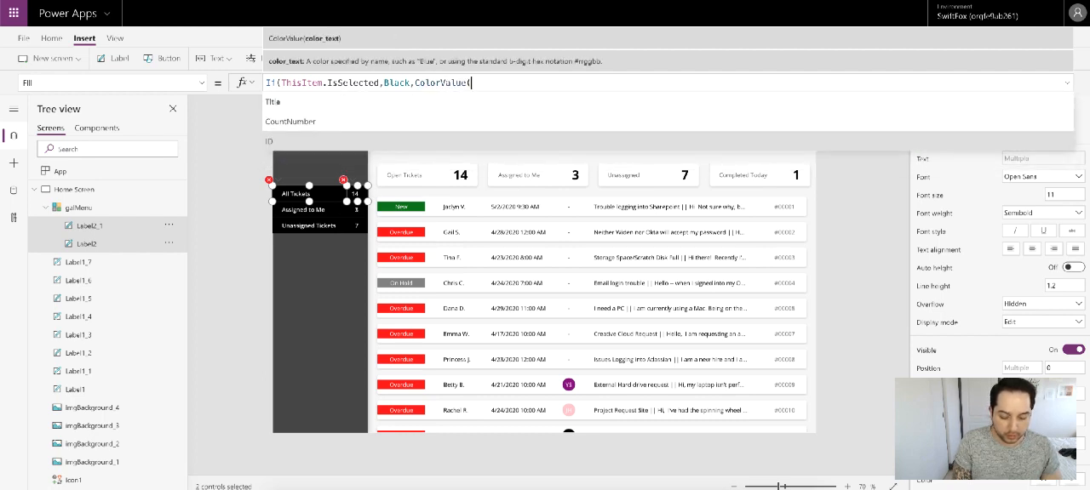
type("\"#6060")
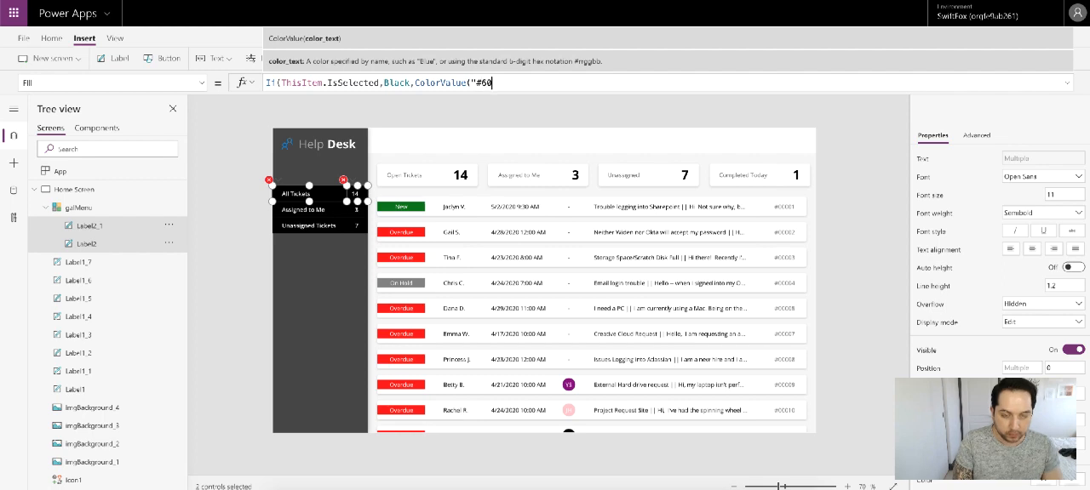
Step: Complete the two labels' Fill formula with ColorValue("#454545") as the colour for unselected menu items
key("BackSpace")
key("BackSpace")
key("BackSpace")
key("BackSpace")
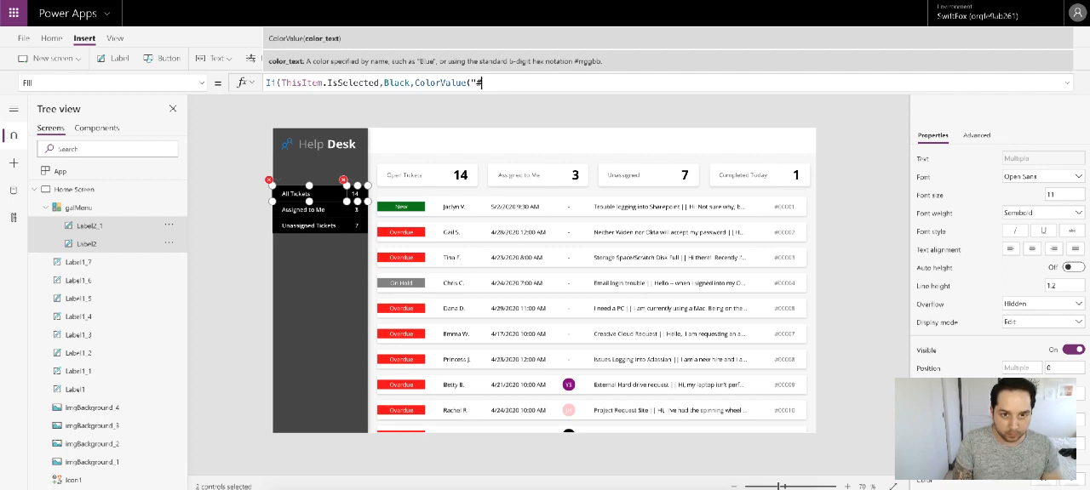
type("654545")
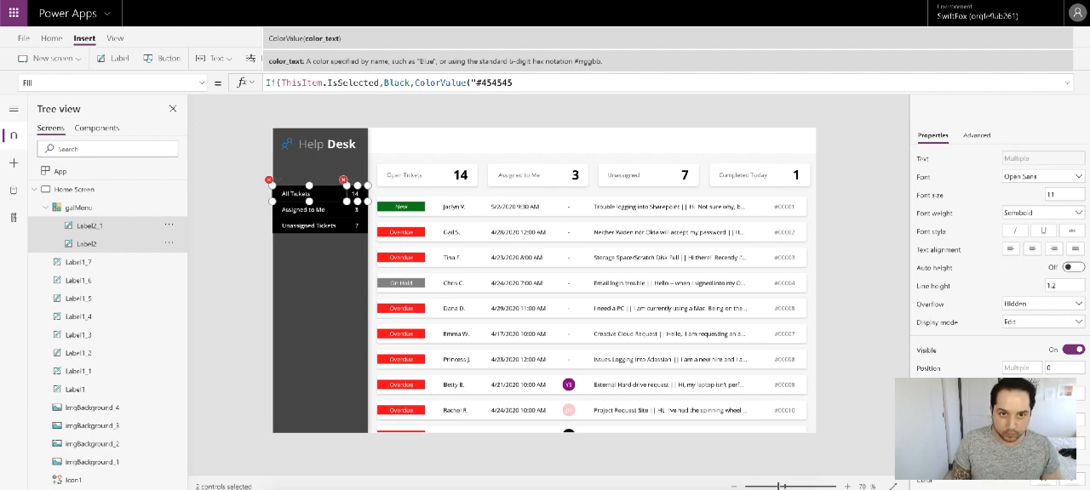
type("\")")
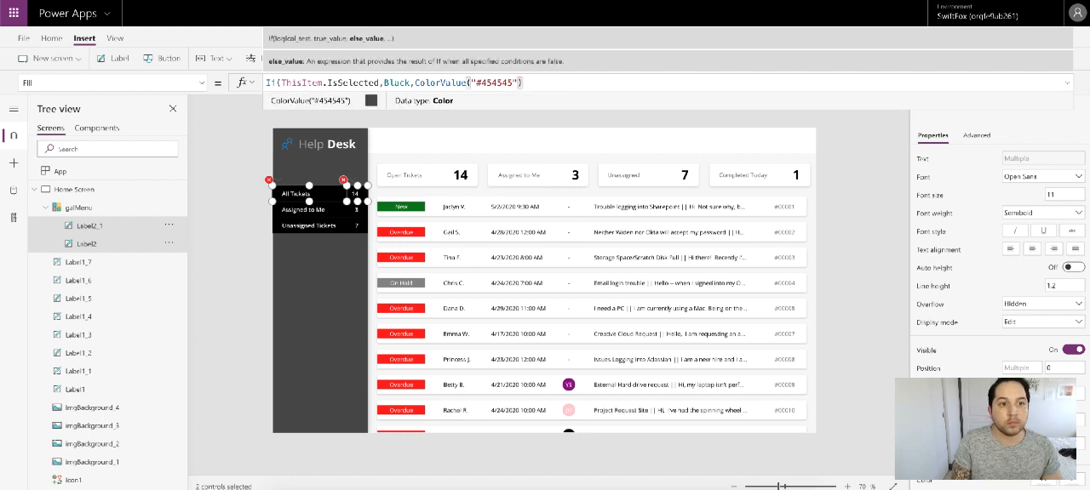
type(")")
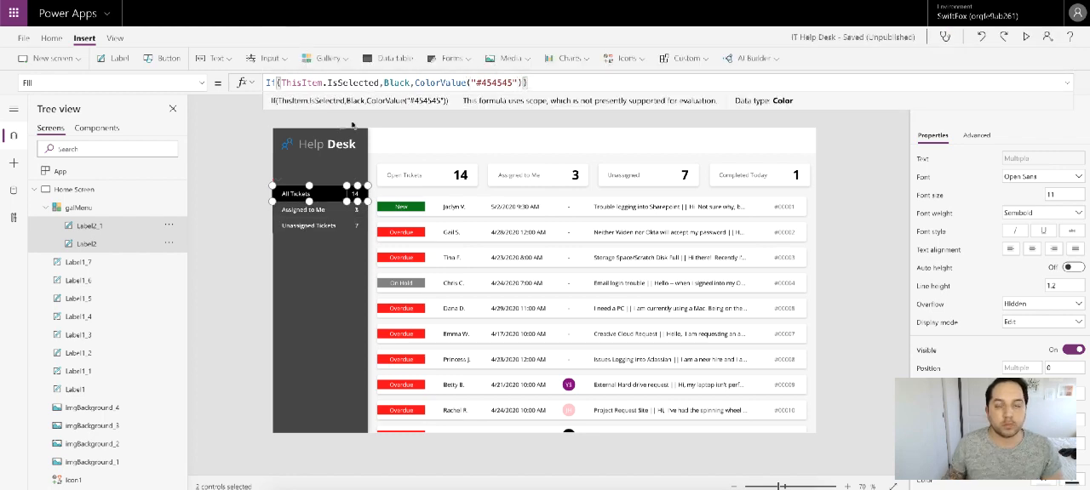
left_click(819, 156)
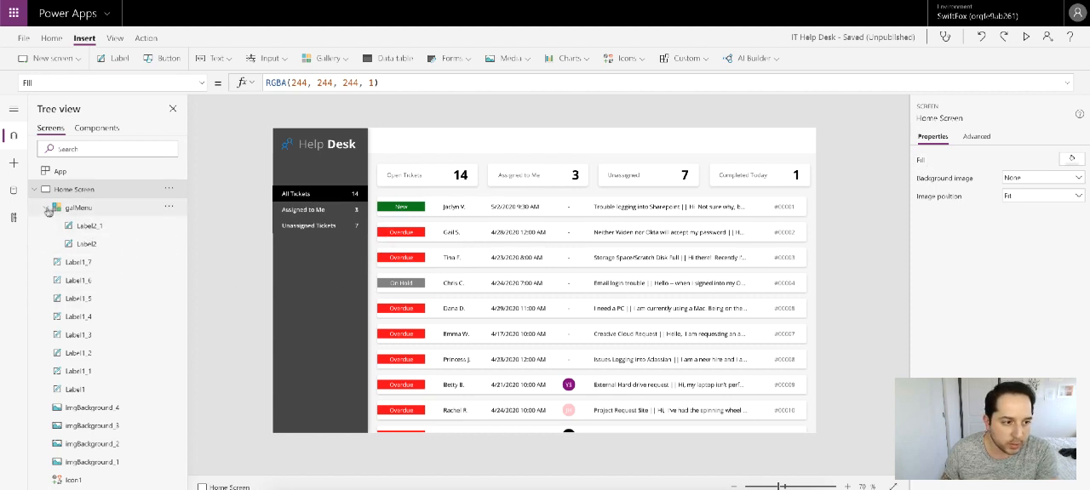
Step: Replace the galMenu gallery's OnSelect formula with the start of a Switch on ThisItem.ID, with 1 as the first match value
left_click(336, 275)
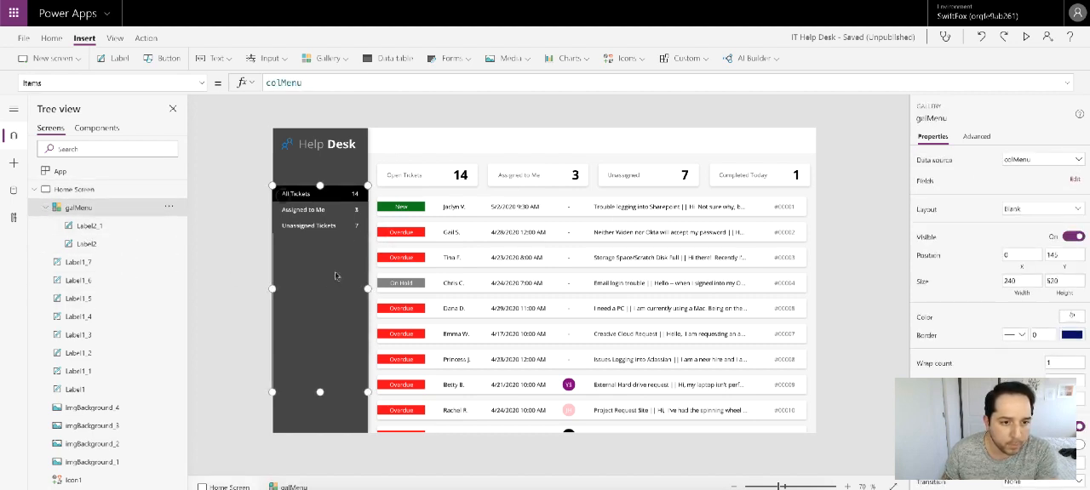
left_click(201, 83)
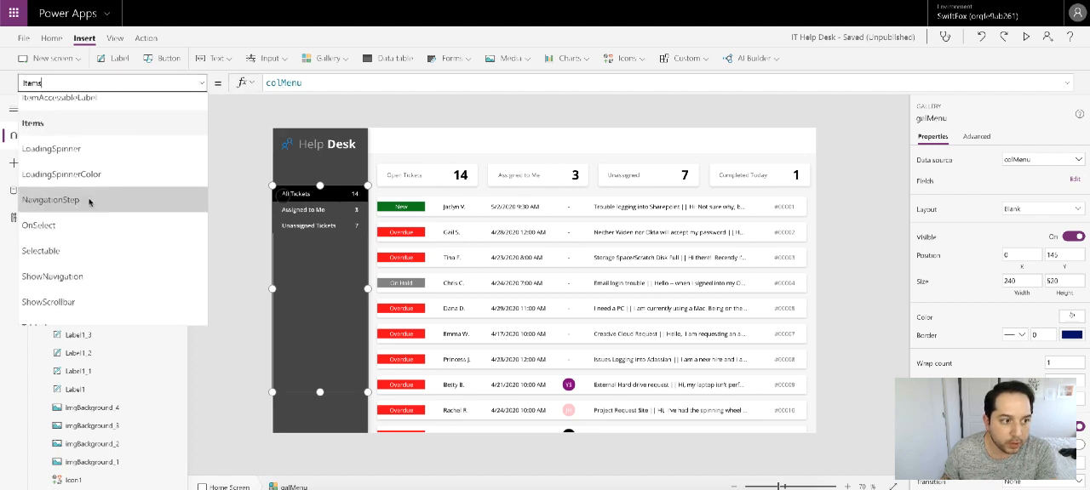
left_click(73, 223)
double_click(348, 80)
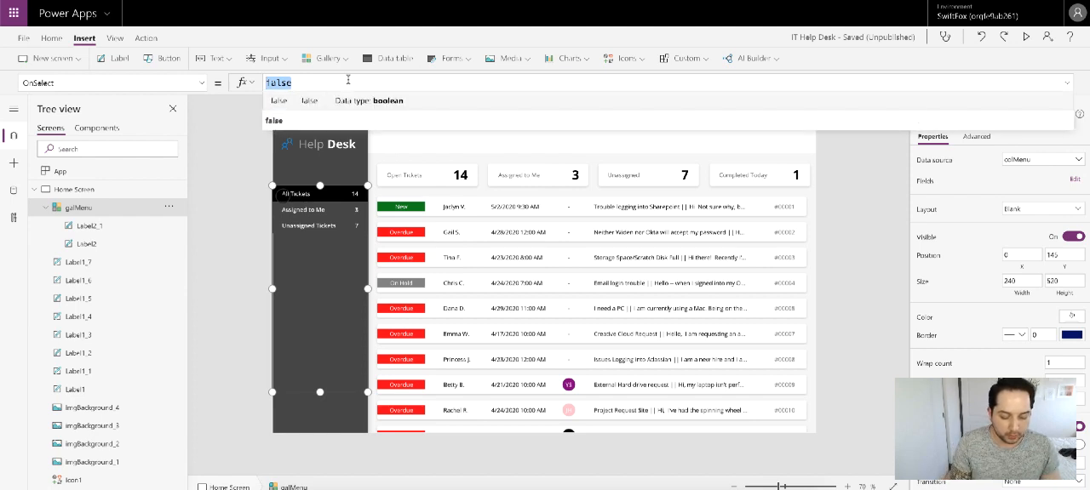
type("Switc")
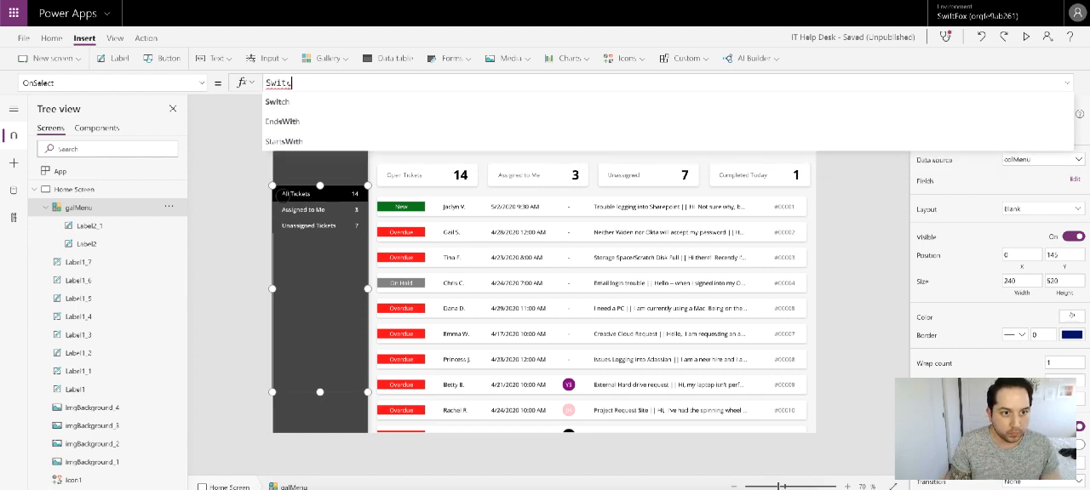
type("h(")
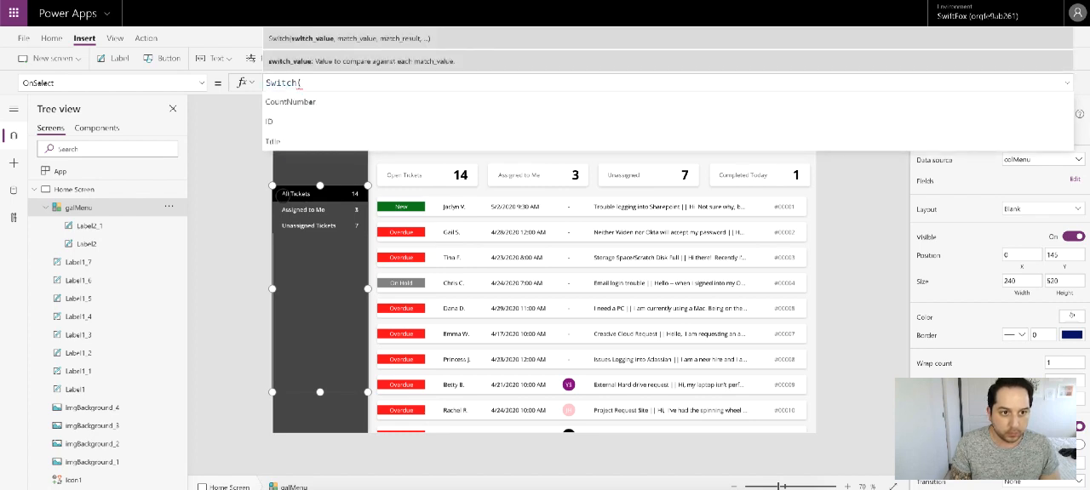
type("ThisI")
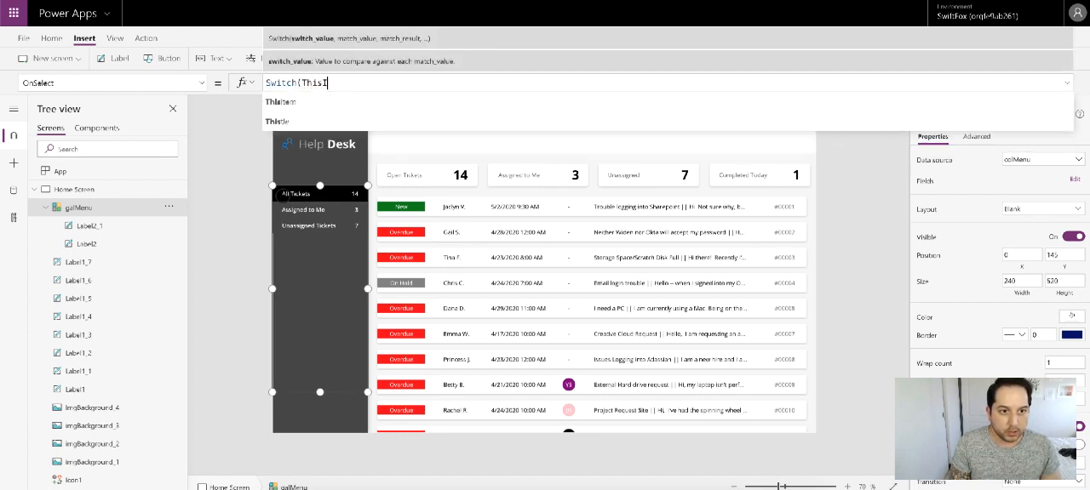
type("tem.ID")
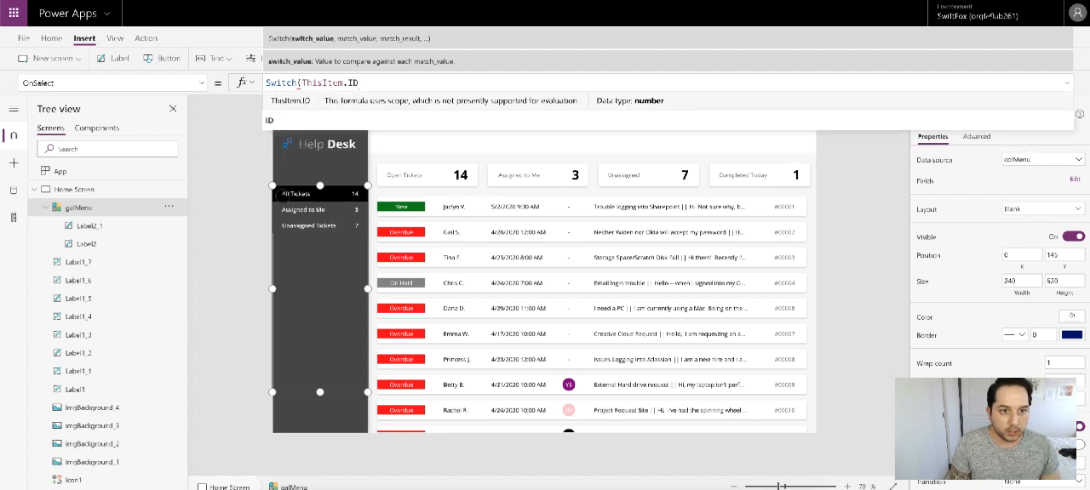
type(",")
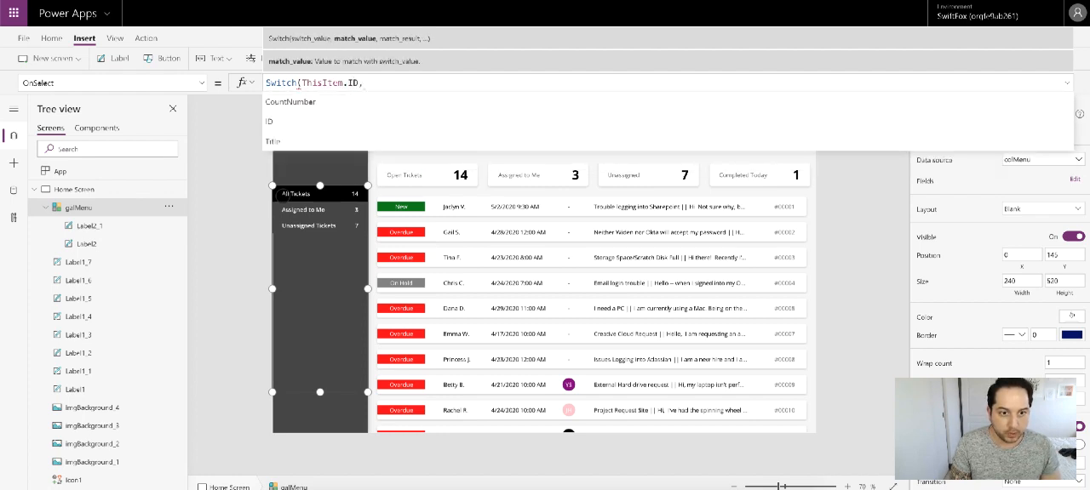
type("1,col")
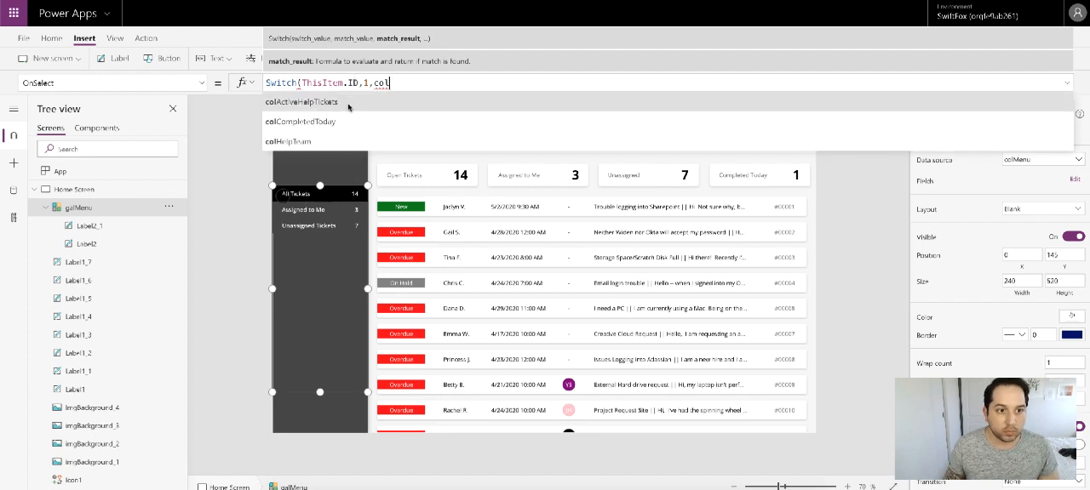
double_click(400, 84)
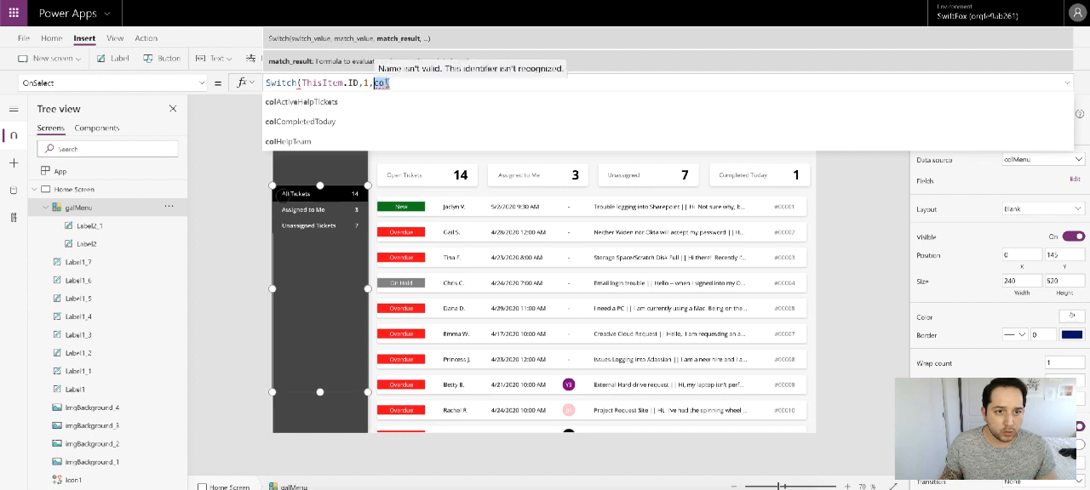
left_click(397, 82)
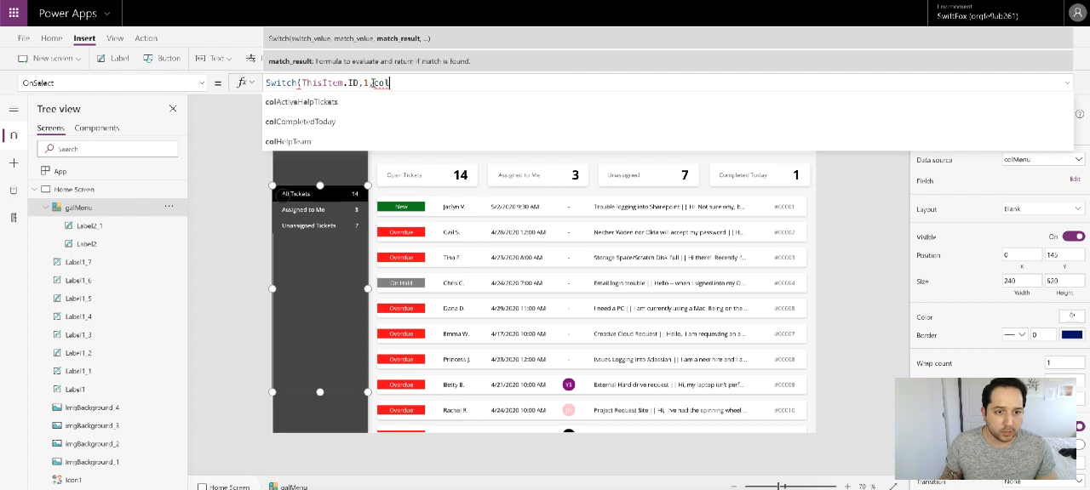
double_click(388, 83)
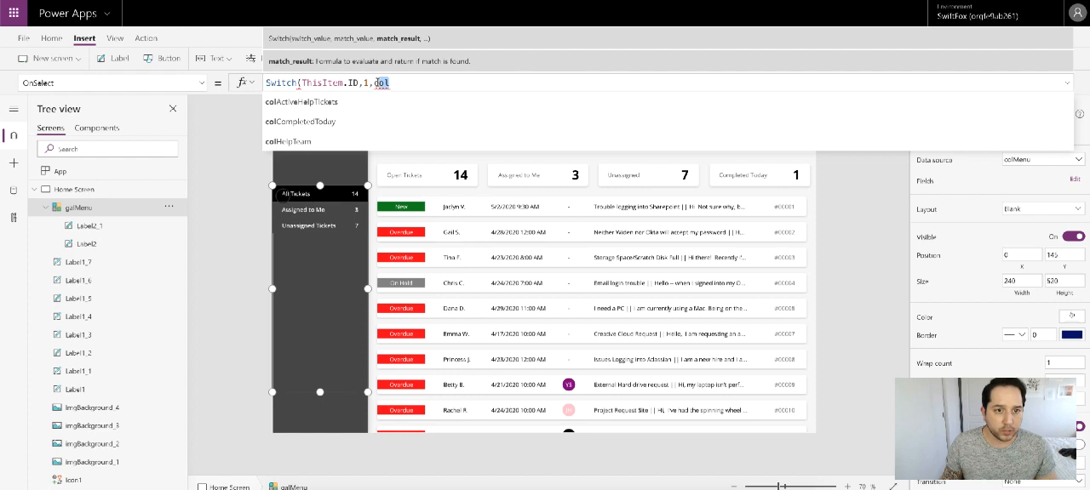
left_click(1065, 84)
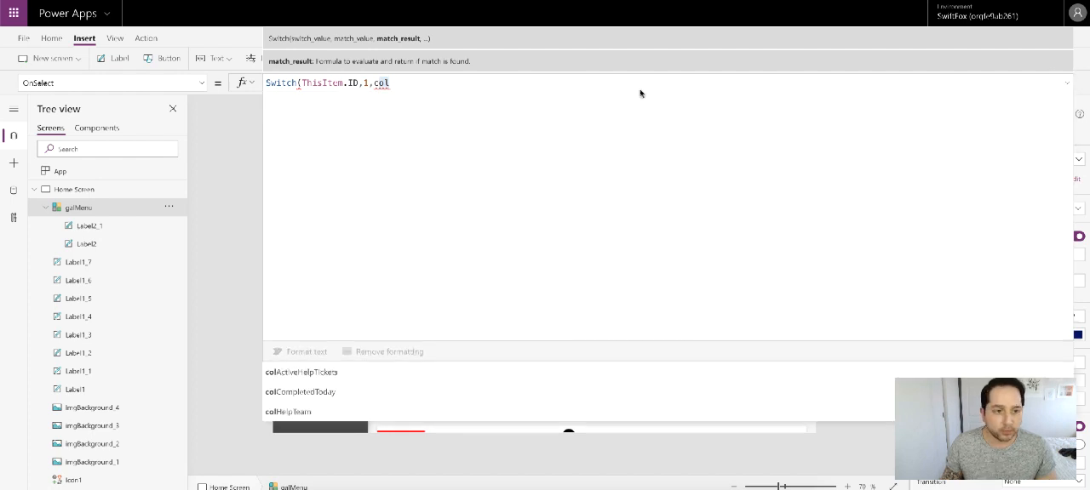
Step: Copy the ClearCollect of colActiveHelpTickets, filtered on 'Help Desk' with Status = 1 Or Status = 2, from the App's OnStart formula
left_click(85, 174)
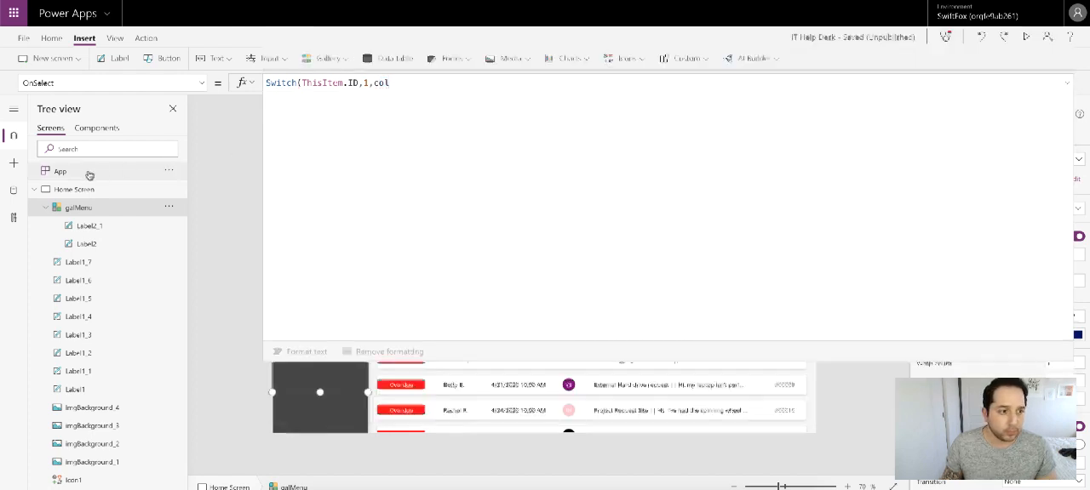
left_click(266, 77)
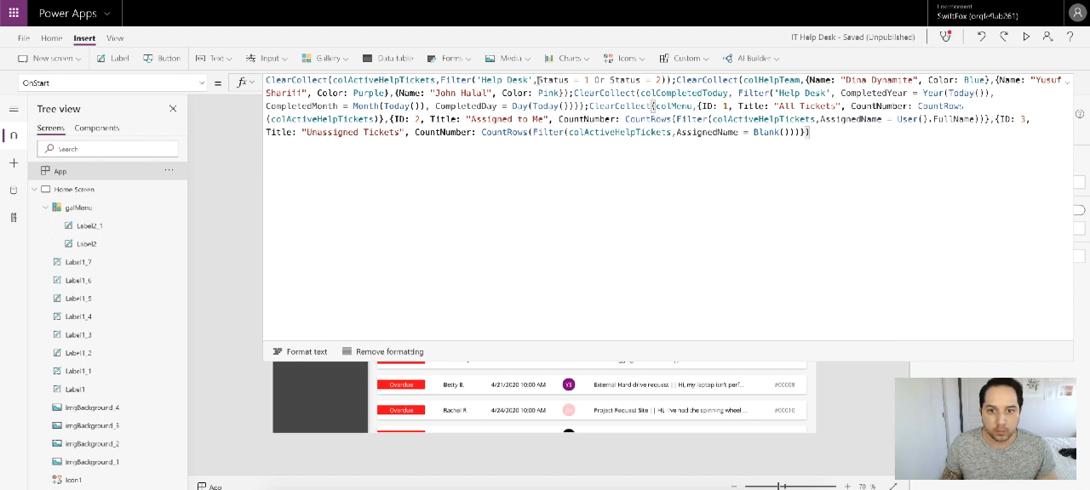
left_click_drag(265, 80, 673, 81)
key("ctrl+c")
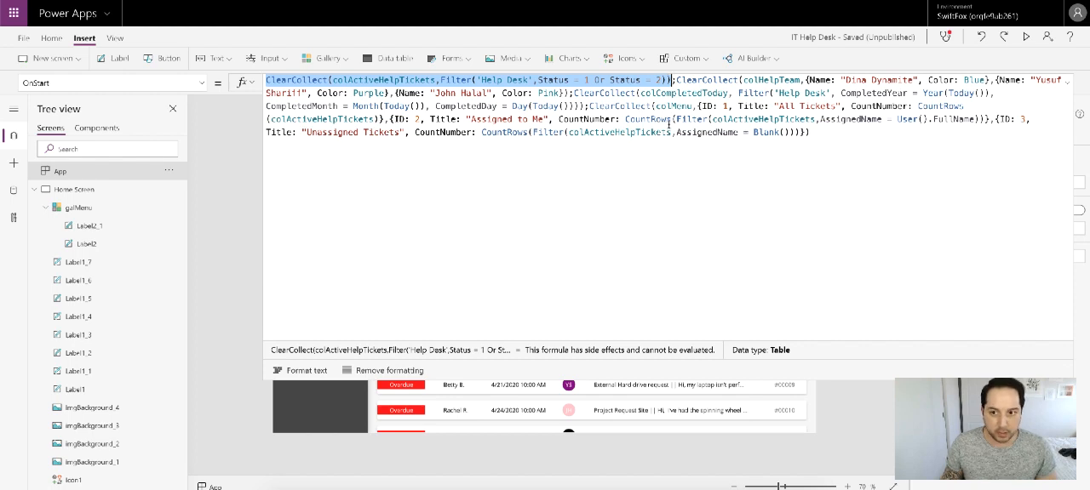
left_click(1067, 81)
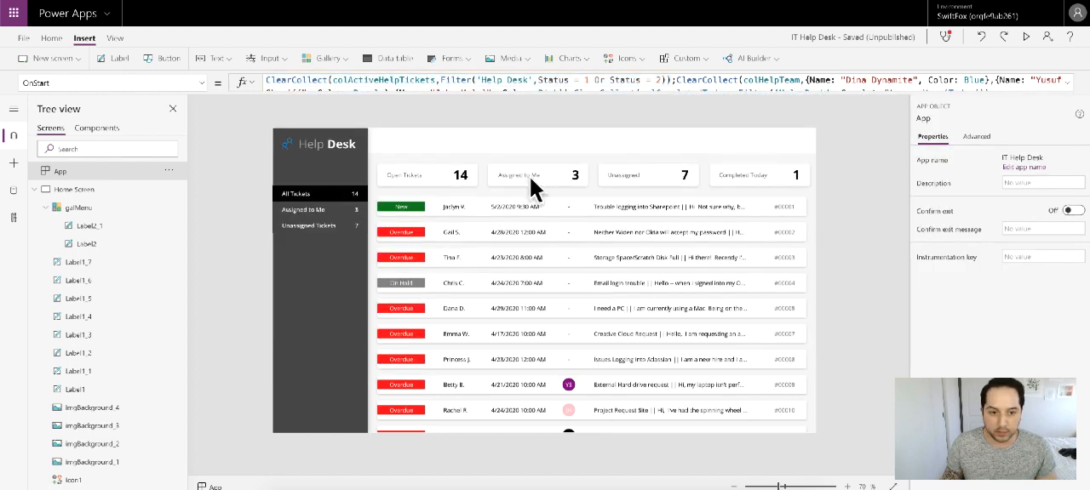
Step: Replace the partial col text in galMenu's OnSelect Switch with the copied ClearCollect as the result for ID 1
left_click(89, 209)
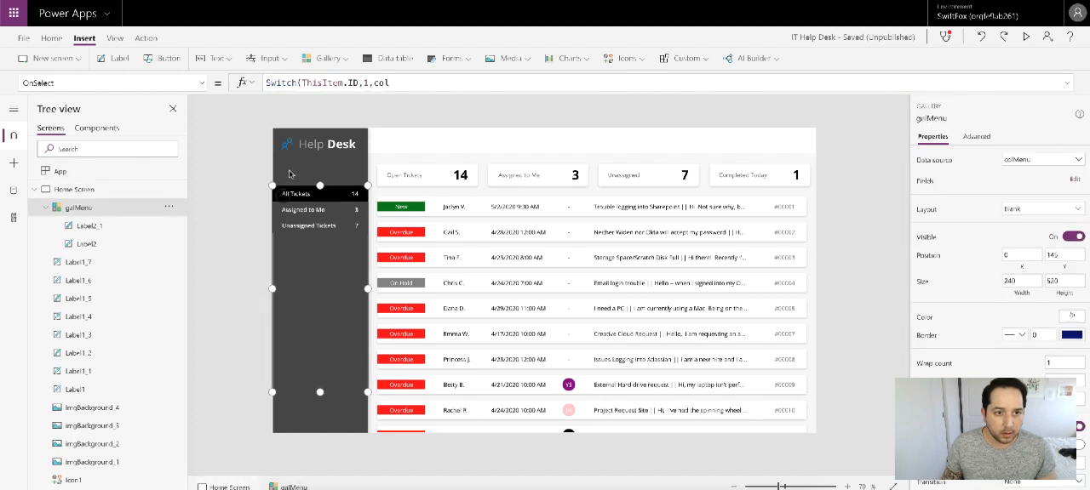
left_click(393, 82)
key("BackSpace")
key("BackSpace")
key("BackSpace")
key("ctrl+v")
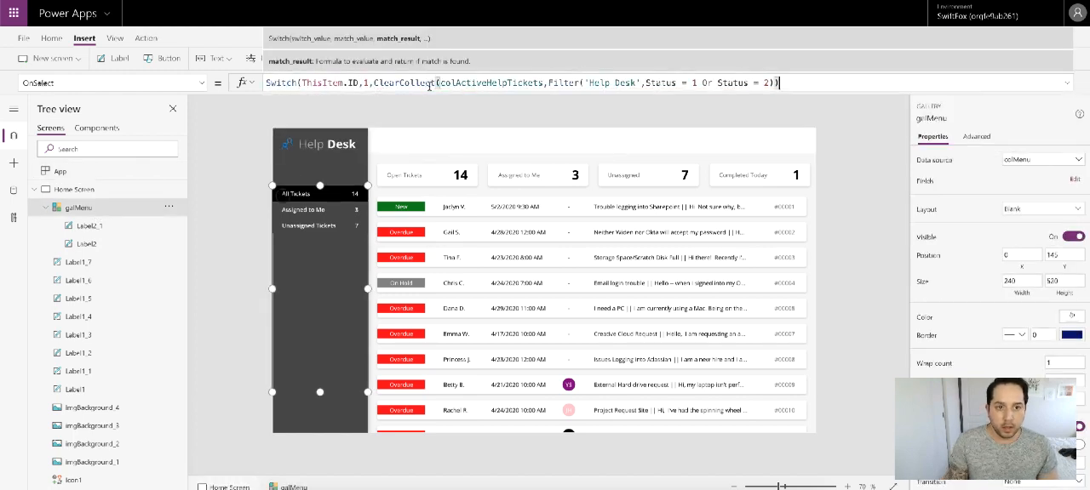
Step: Add match value 2 to the Switch and start its result with ClearCollect(colActiveHelpTickets,
type(",")
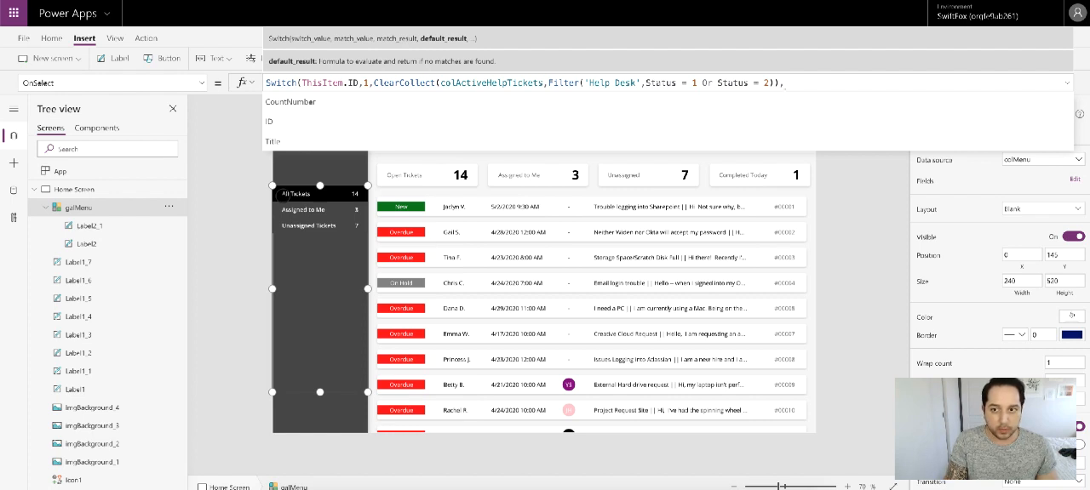
type("2,")
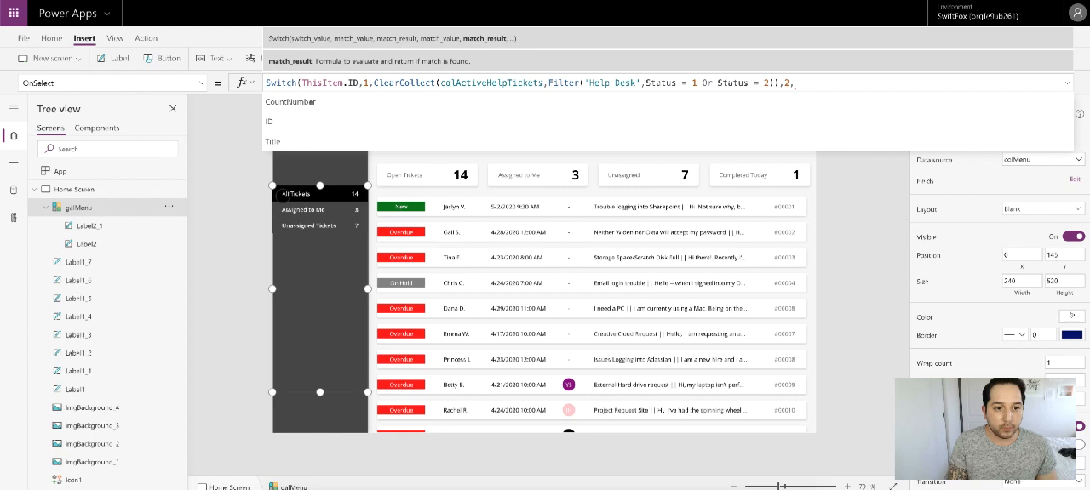
left_click(1068, 84)
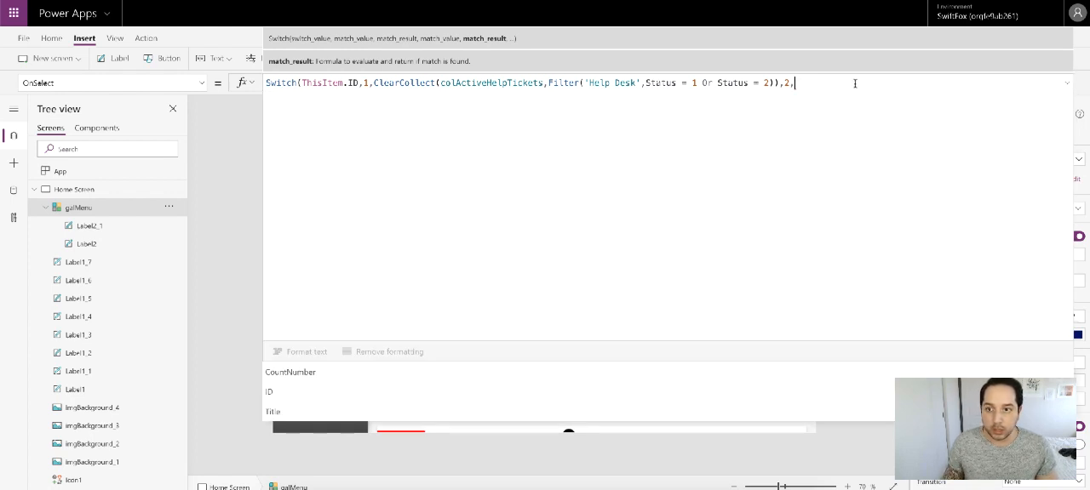
type("ClearCol")
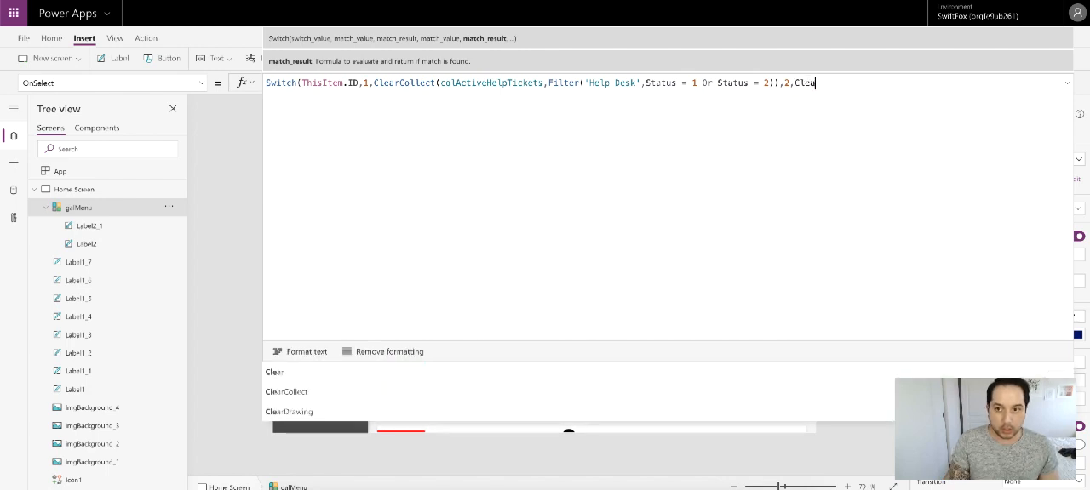
type("t")
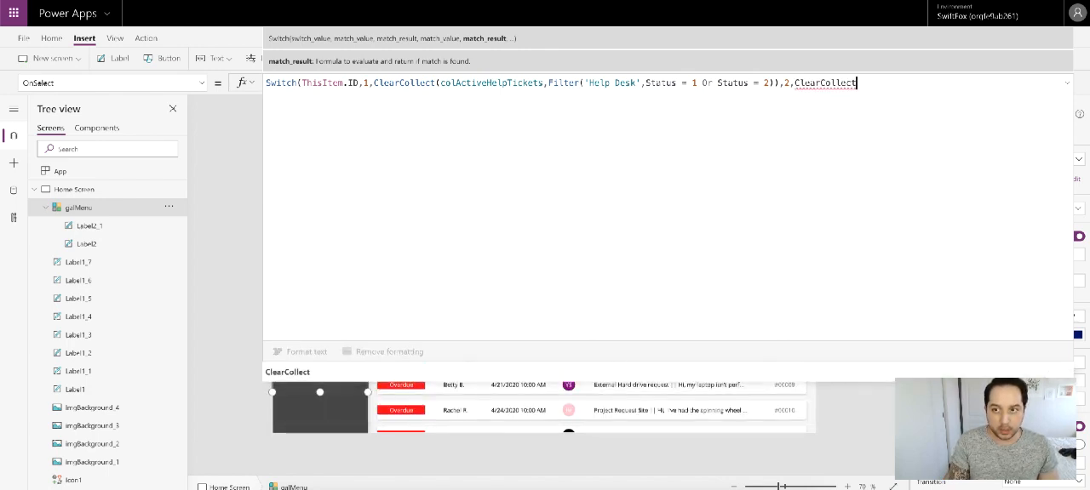
type("(")
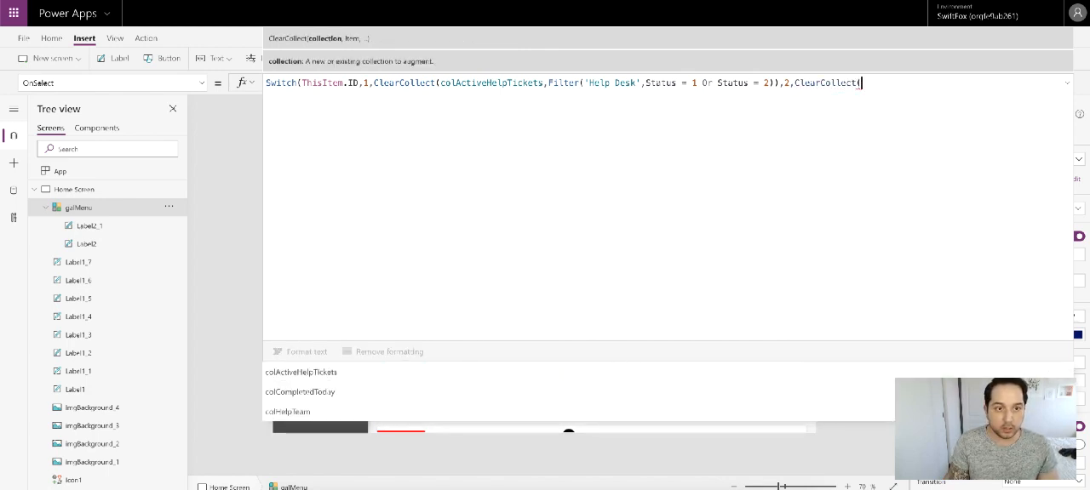
type("col")
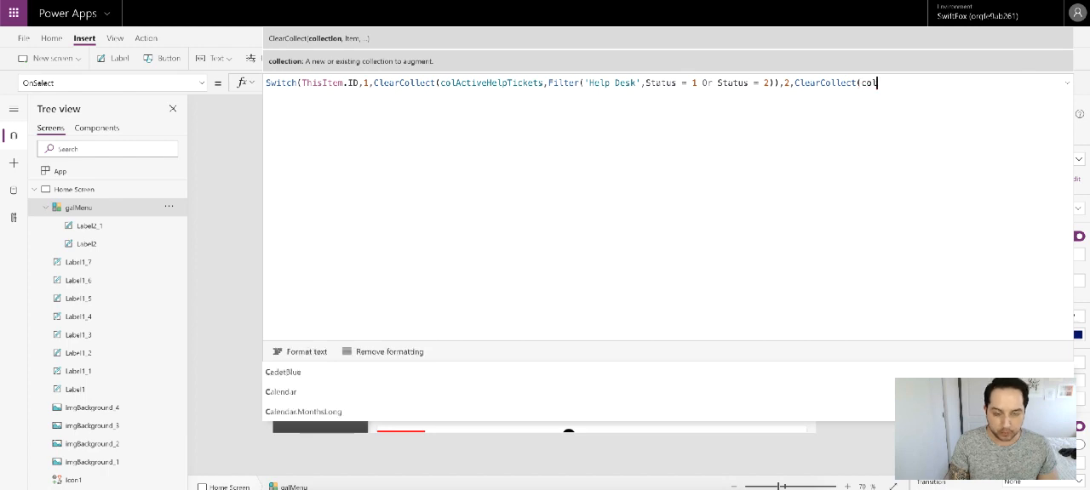
left_click(621, 378)
type(",")
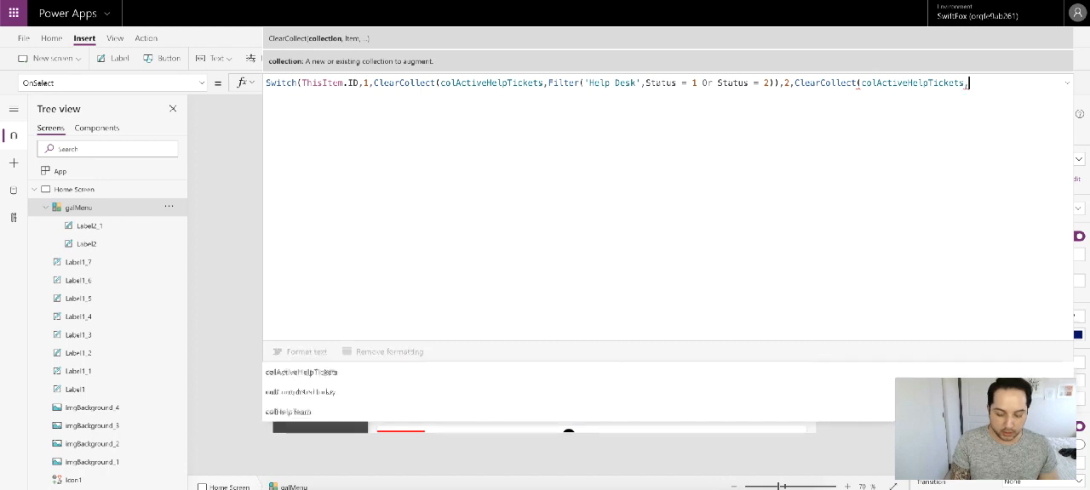
type("Ass")
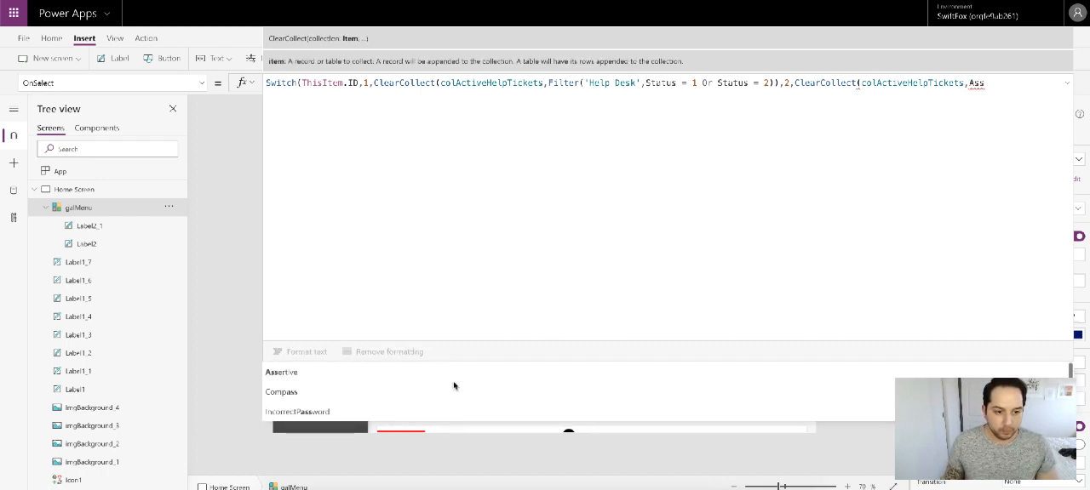
Step: Start the second ClearCollect's item argument with a Filter on the 'Help Desk' data source
double_click(977, 84)
type("F")
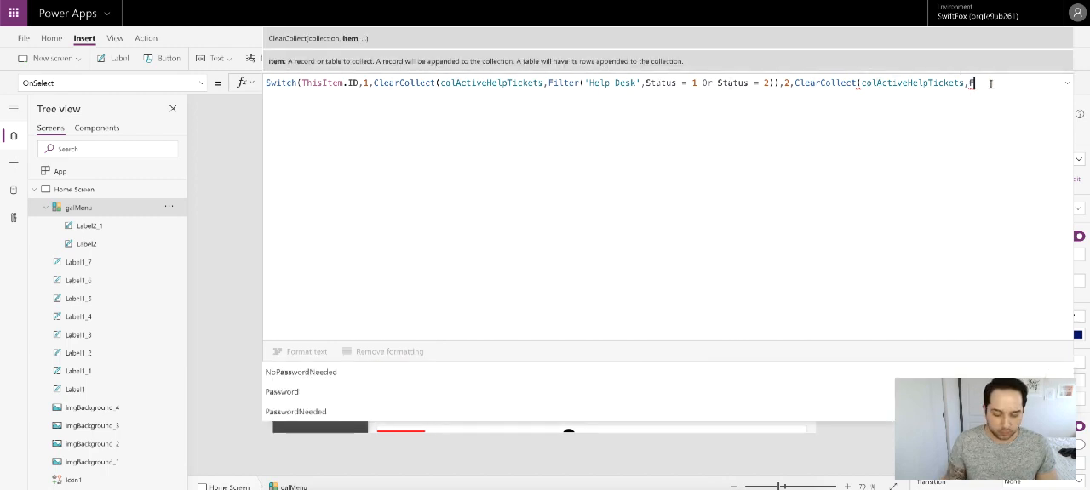
type("ilter(he")
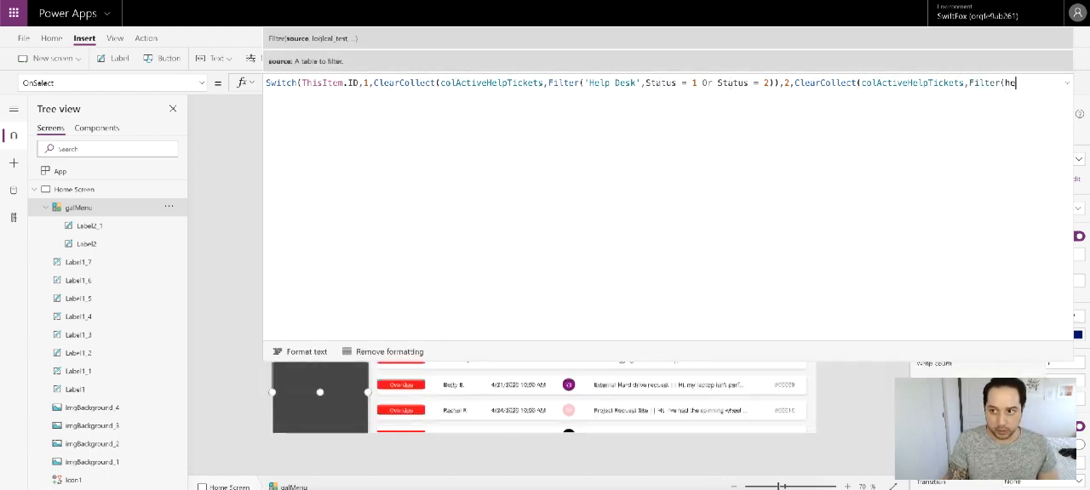
type("lp")
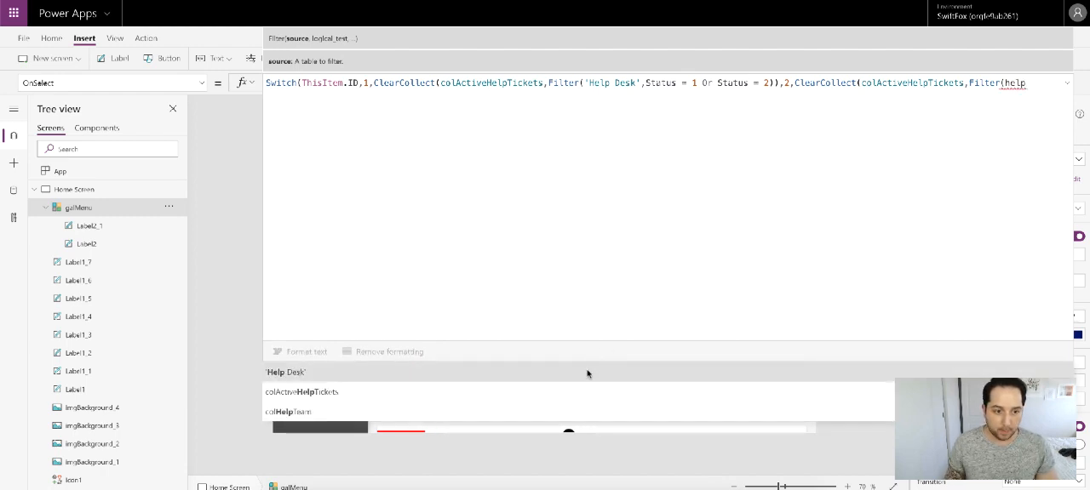
left_click(586, 373)
Step: Complete the second Filter with the condition AssignedName = User().FullName and close the Filter and ClearCollect parentheses
type(",Ass")
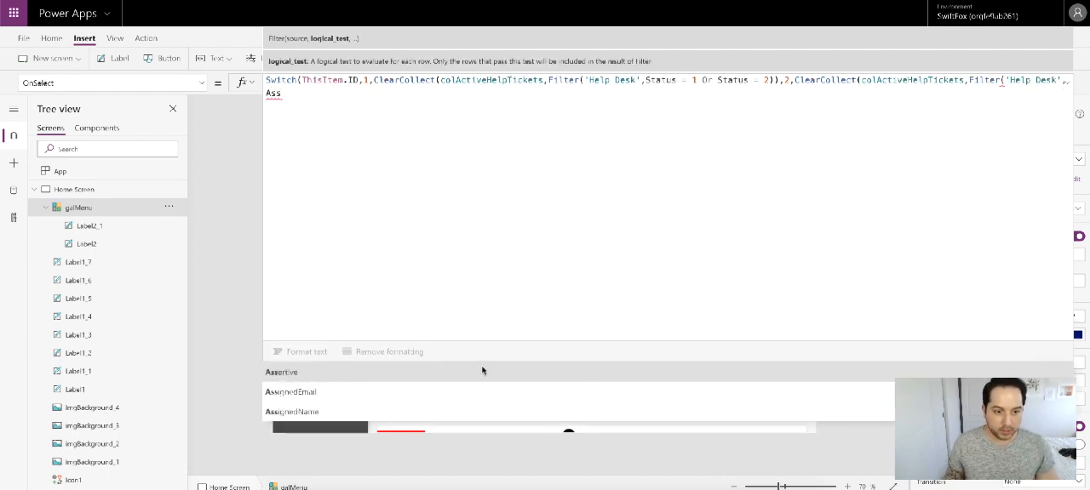
left_click(479, 392)
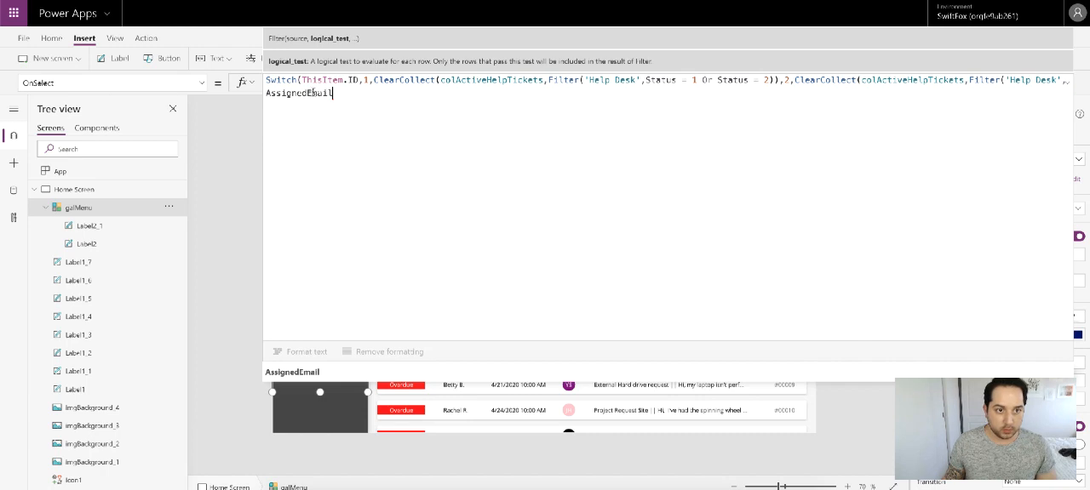
left_click_drag(308, 93, 377, 92)
type("Name")
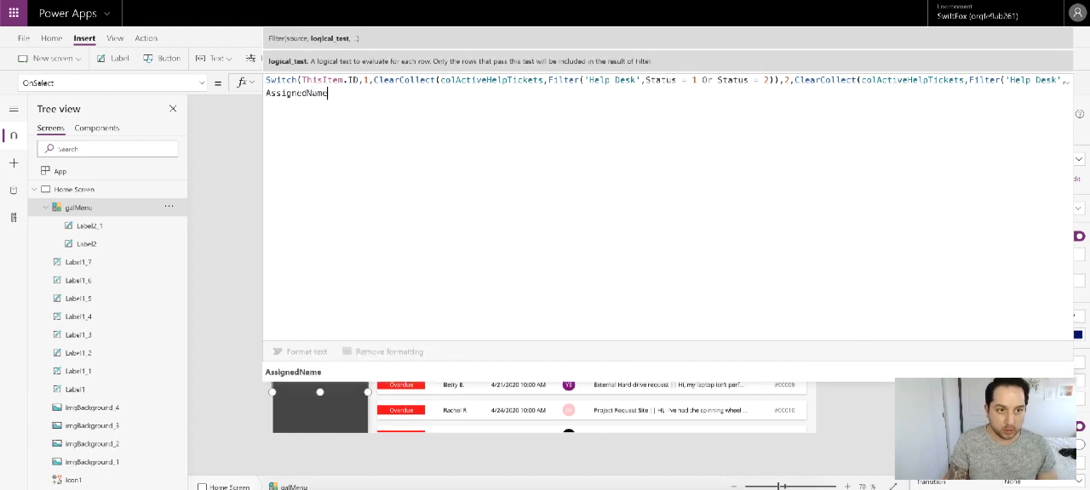
type(" = ")
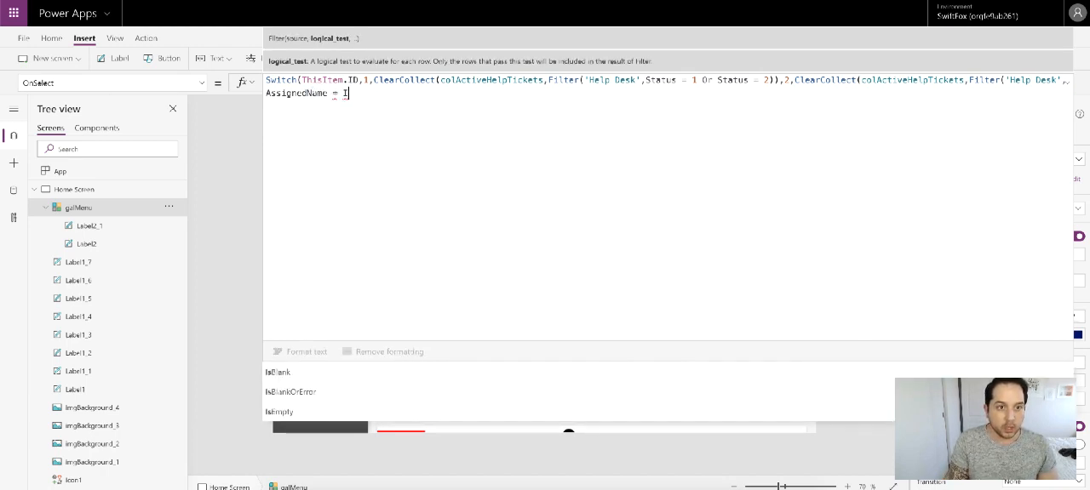
type("User")
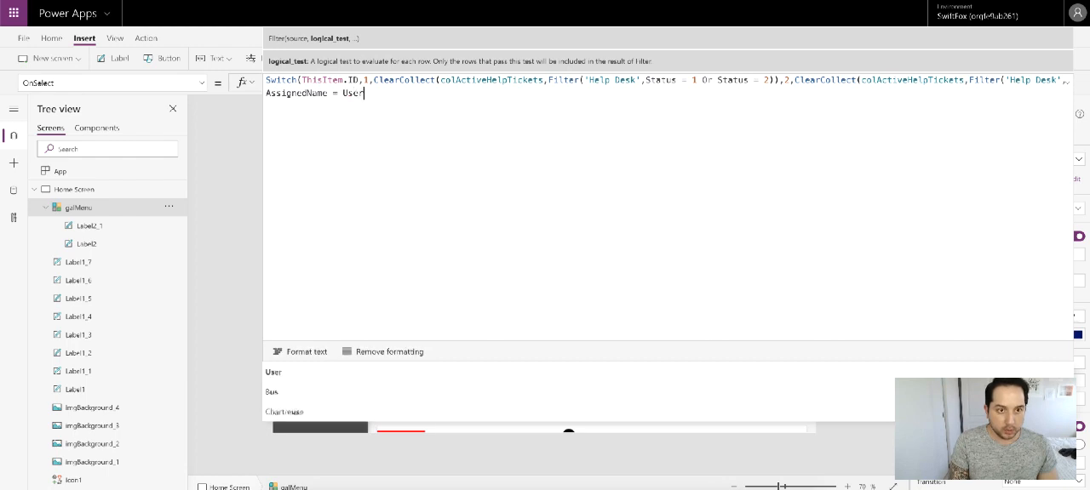
type("(")
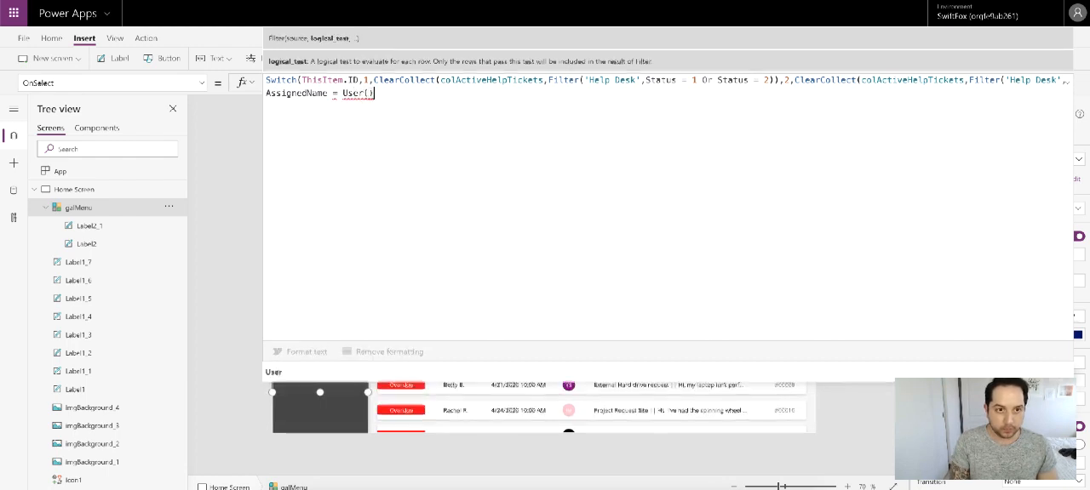
type(").")
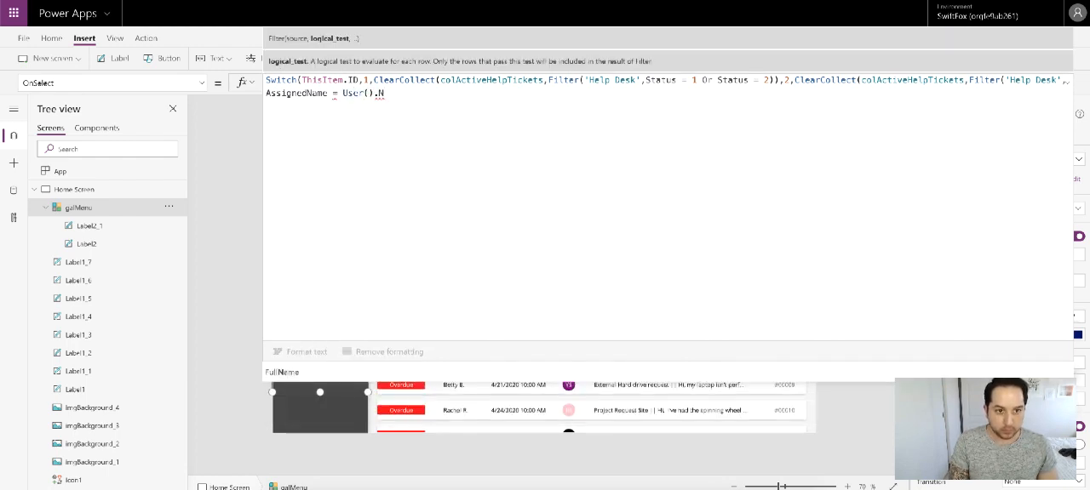
type("FullName")
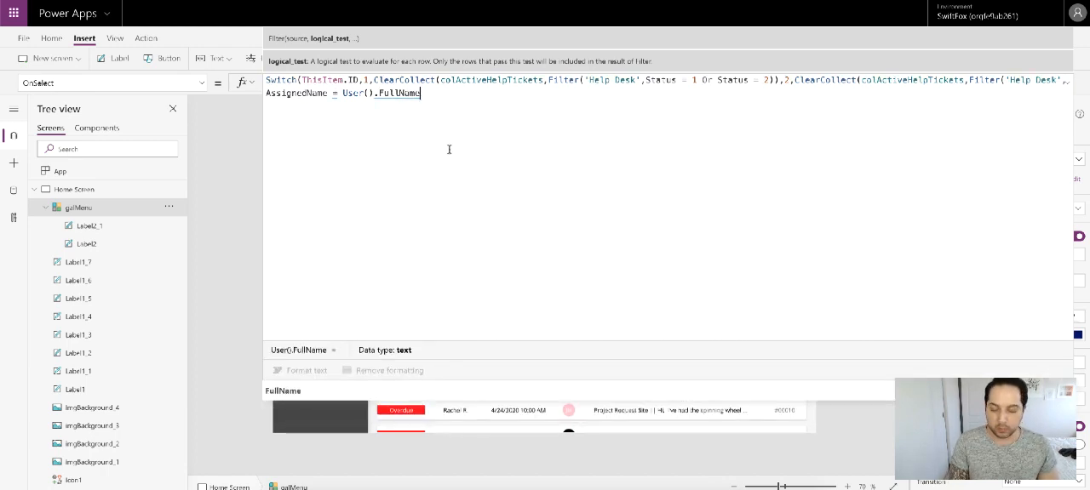
type(")")
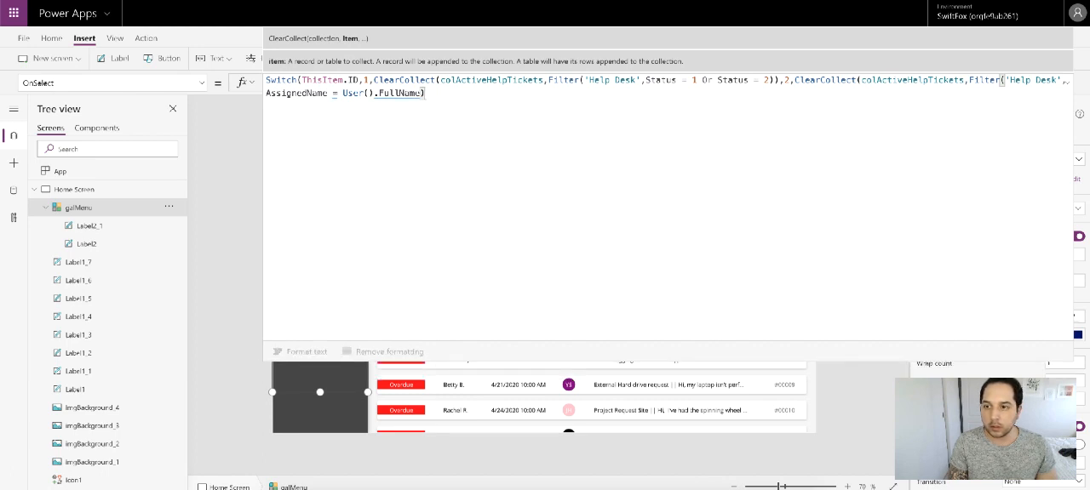
type(")")
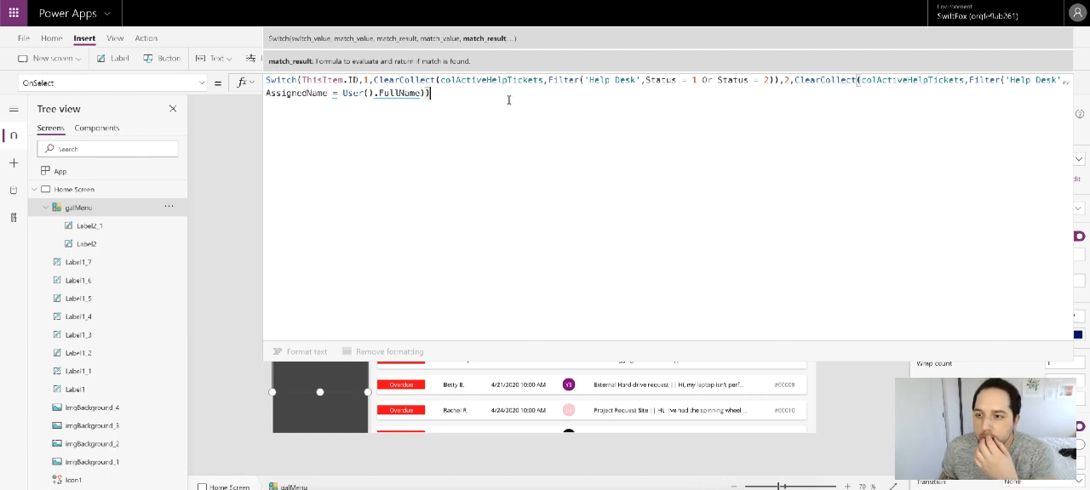
mouse_move(410, 95)
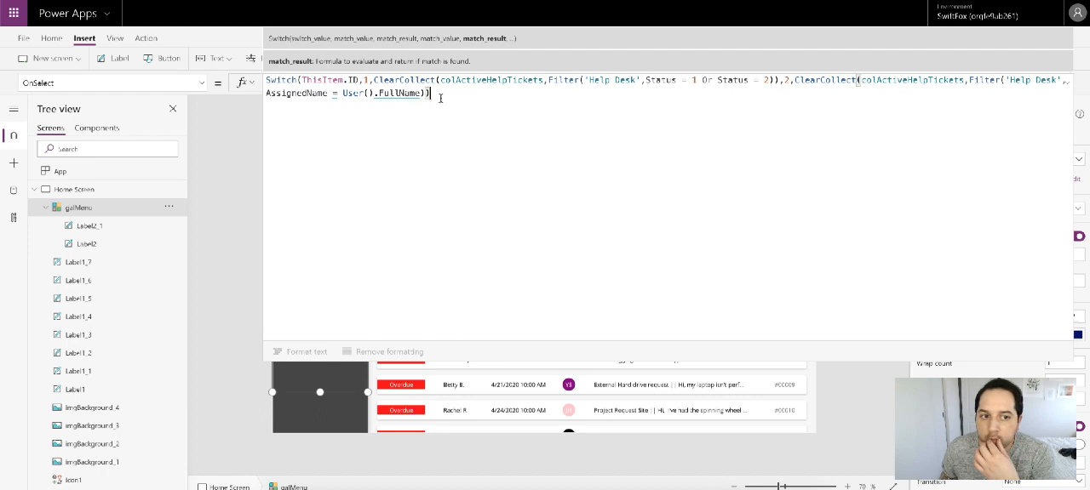
mouse_move(334, 97)
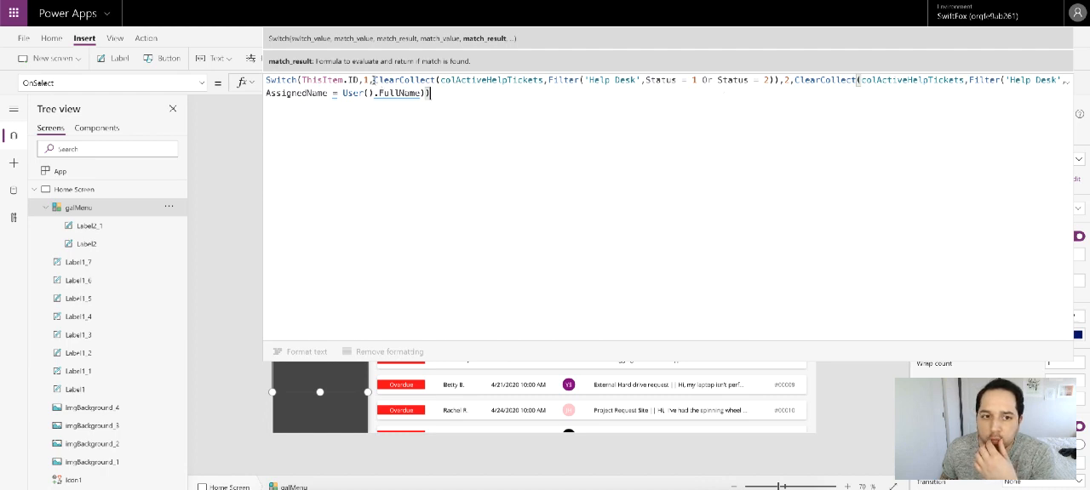
left_click_drag(372, 79, 777, 80)
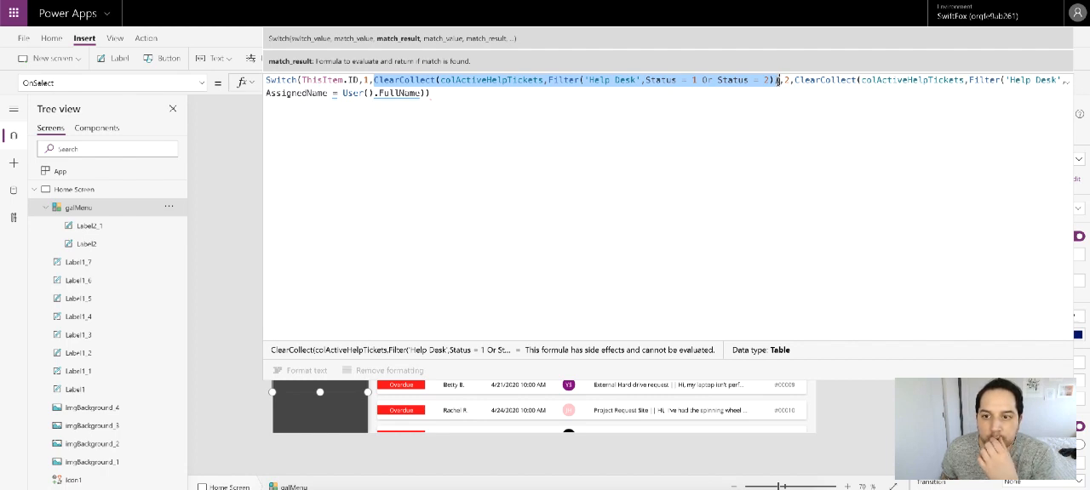
left_click_drag(777, 80, 773, 96)
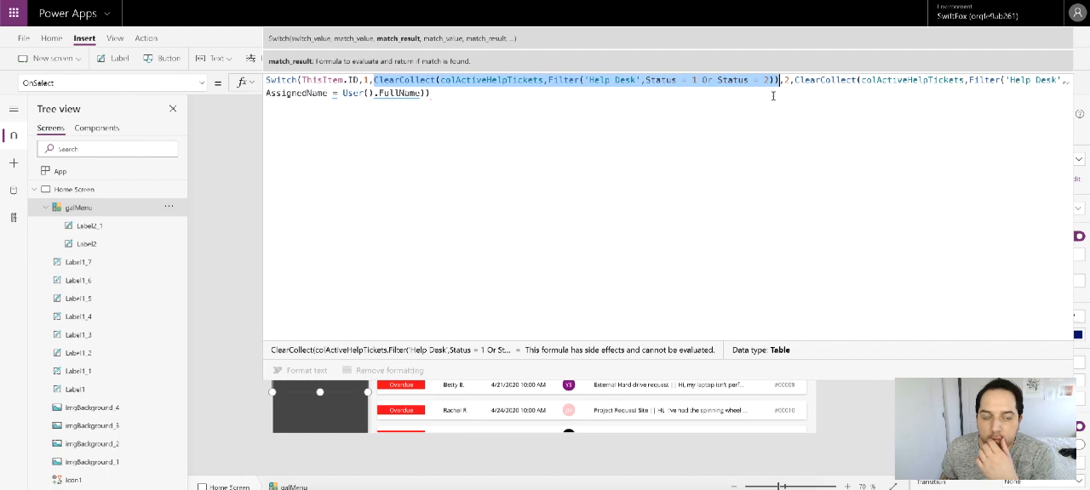
left_click(433, 93)
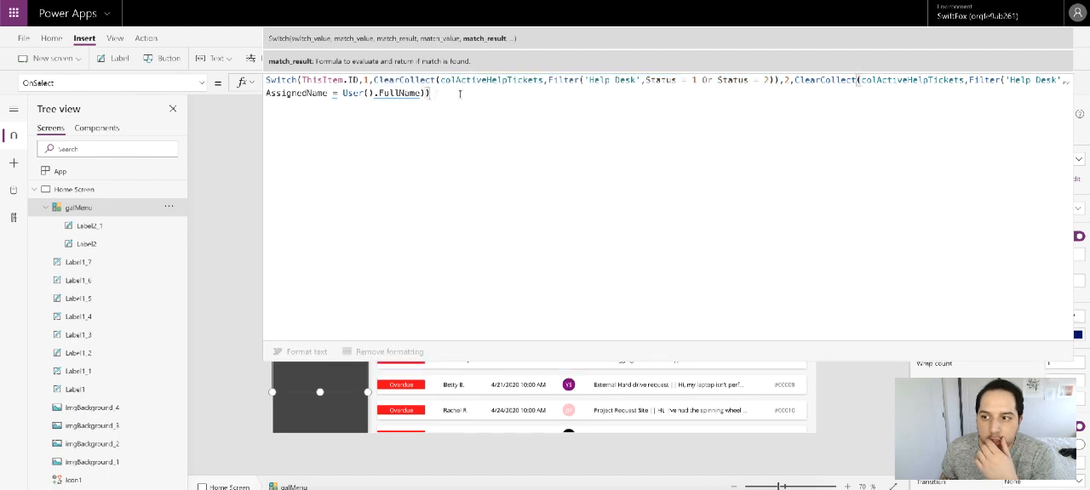
left_click_drag(1004, 80, 1046, 108)
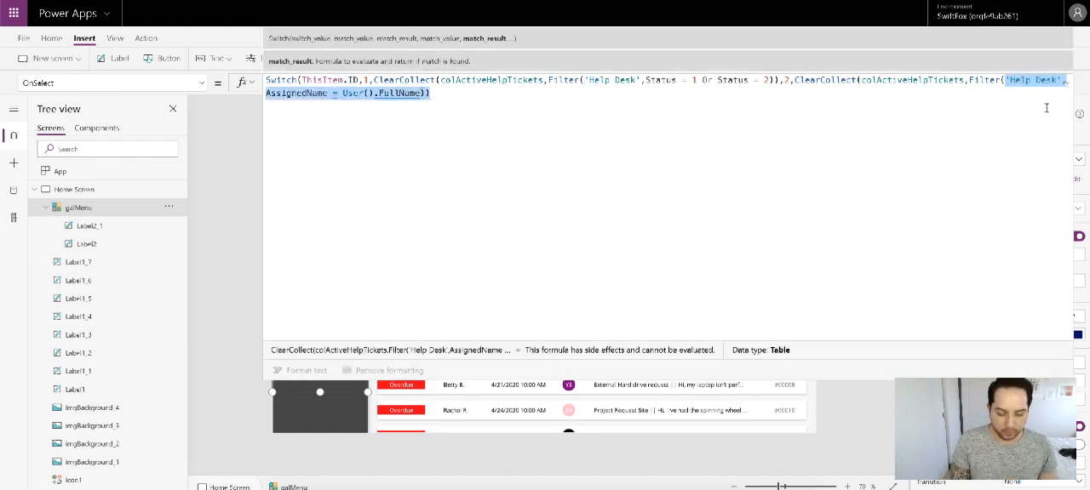
key("BackSpace")
type("col")
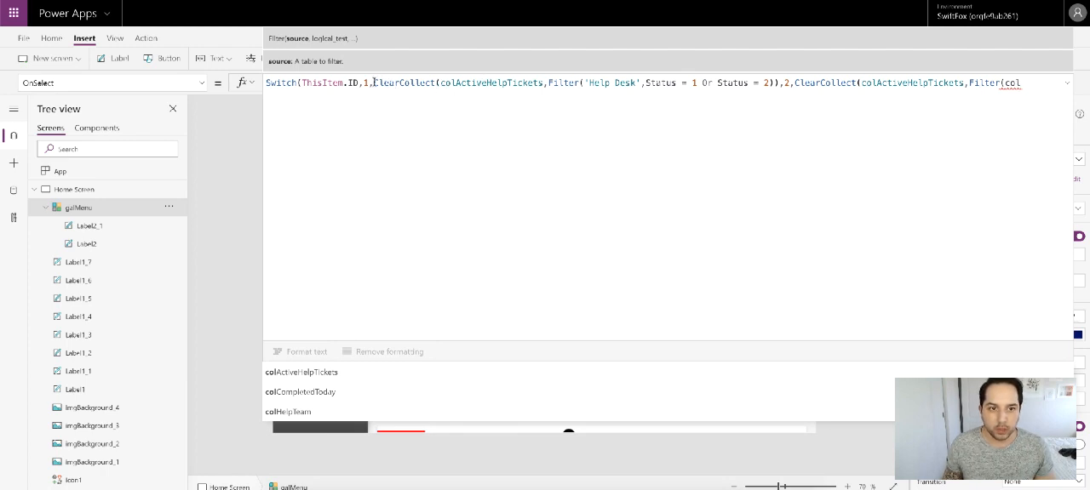
Step: Replace the unfinished ClearCollect for ID 2 with a copy of the ID 1 ClearCollect that filters 'Help Desk' by Status = 1 Or Status = 2
left_click_drag(373, 83, 776, 83)
key("ctrl+c")
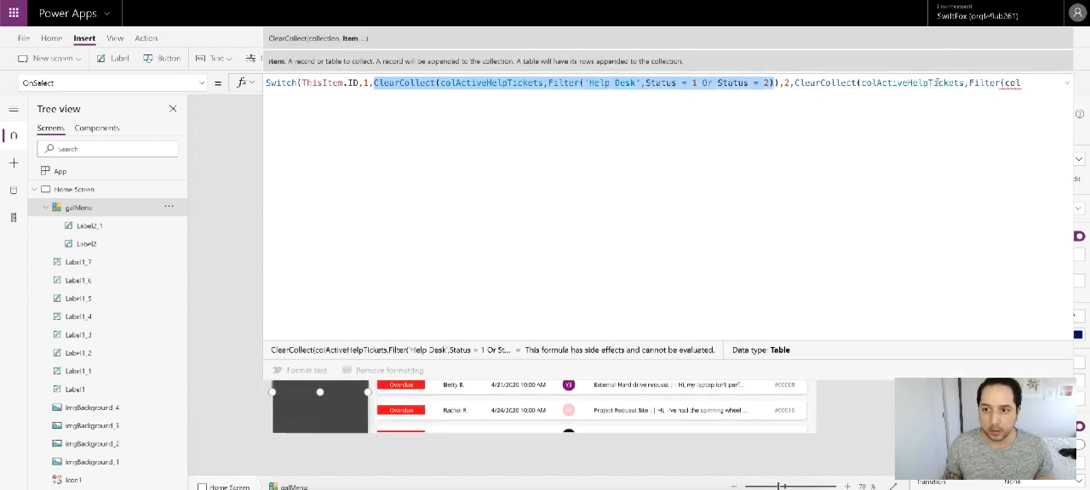
left_click_drag(795, 82, 1022, 83)
key("ctrl+v")
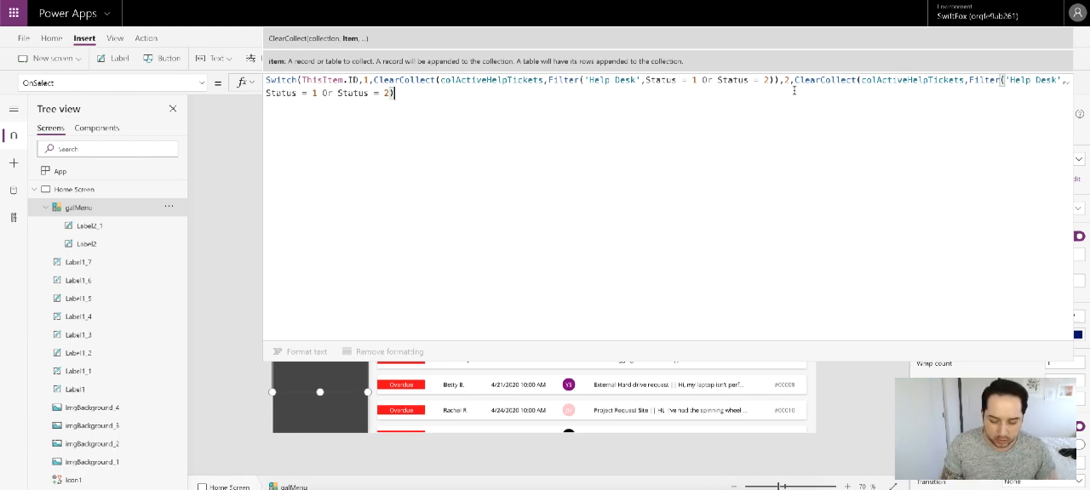
Step: Chain another action after the pasted ID 2 ClearCollect with a semicolon, starting it with ClearCollect(colActiveHelpTickets
type(";ClearC")
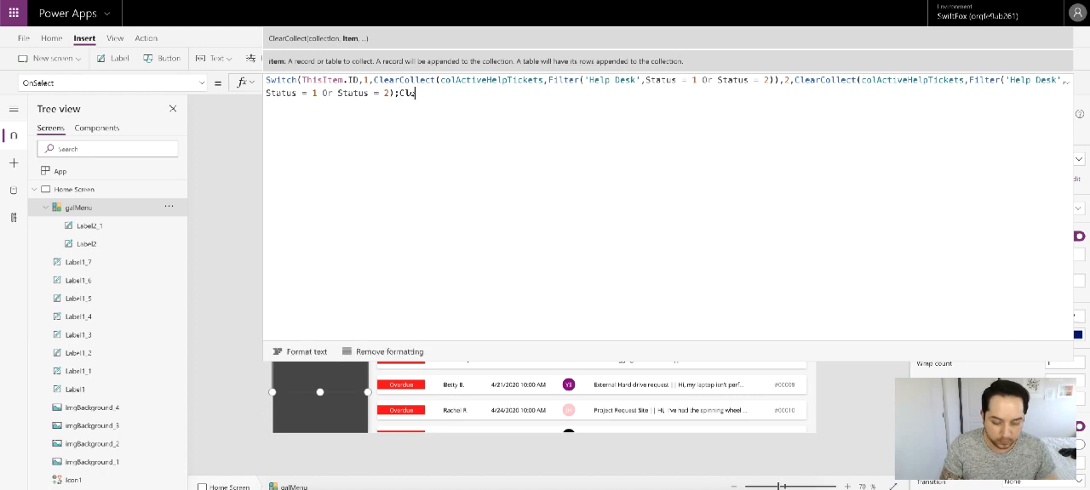
type("oll")
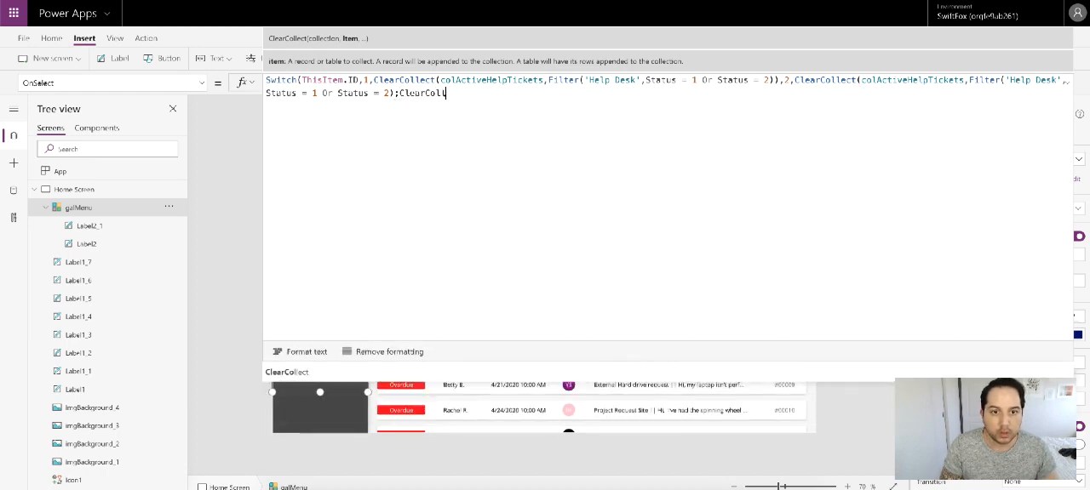
type("ect(col")
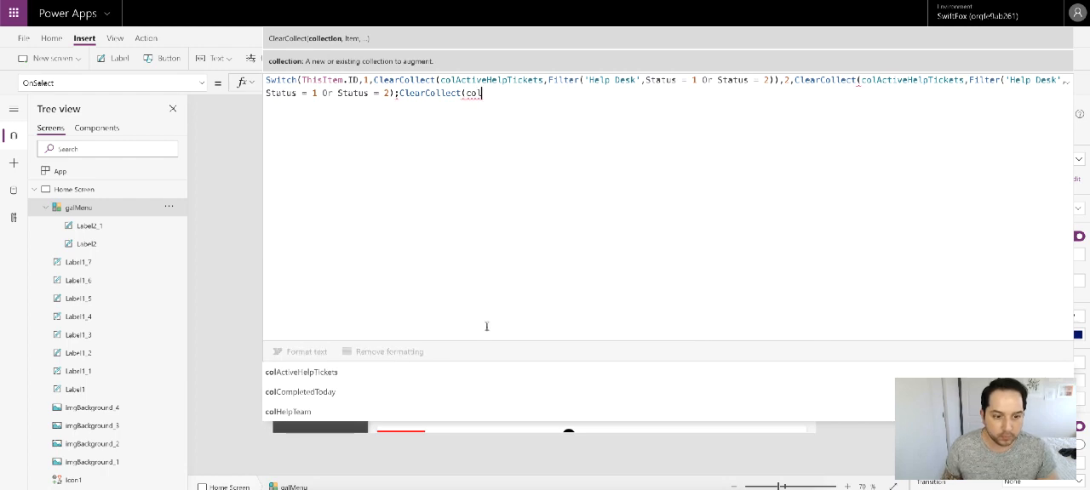
left_click(407, 369)
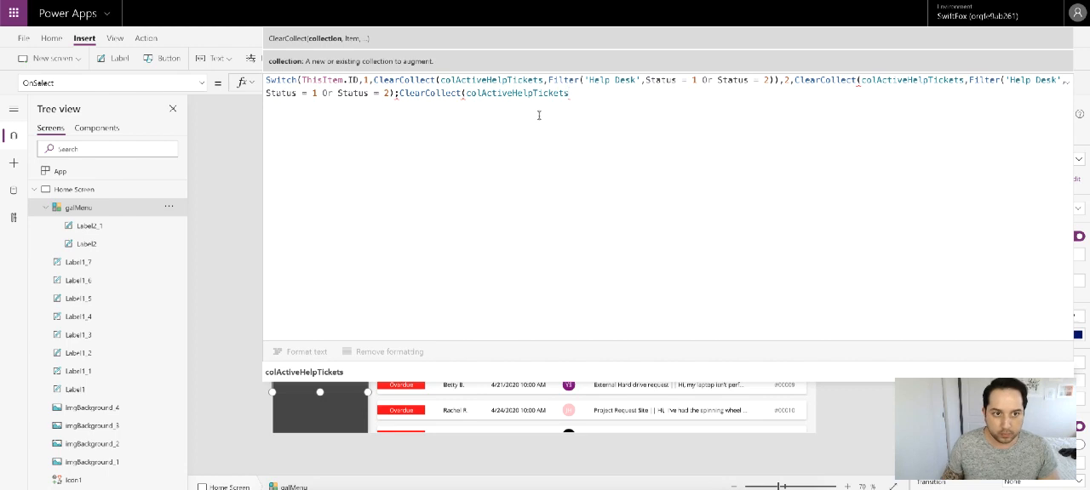
Step: Complete the chained ClearCollect with Filter(colActiveHelpTickets, AssignedName = User().FullName) and its closing parenthesis
type(",Filt")
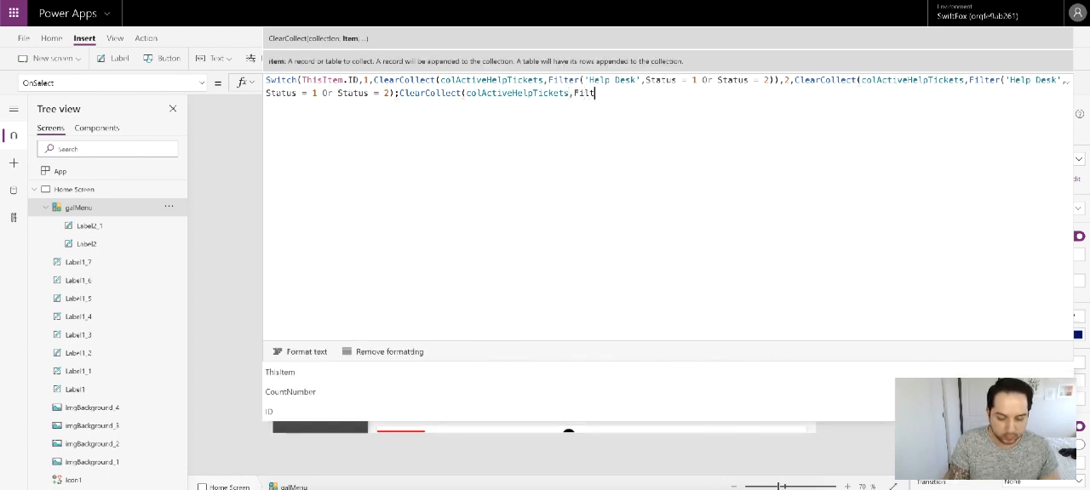
type("er(coluc")
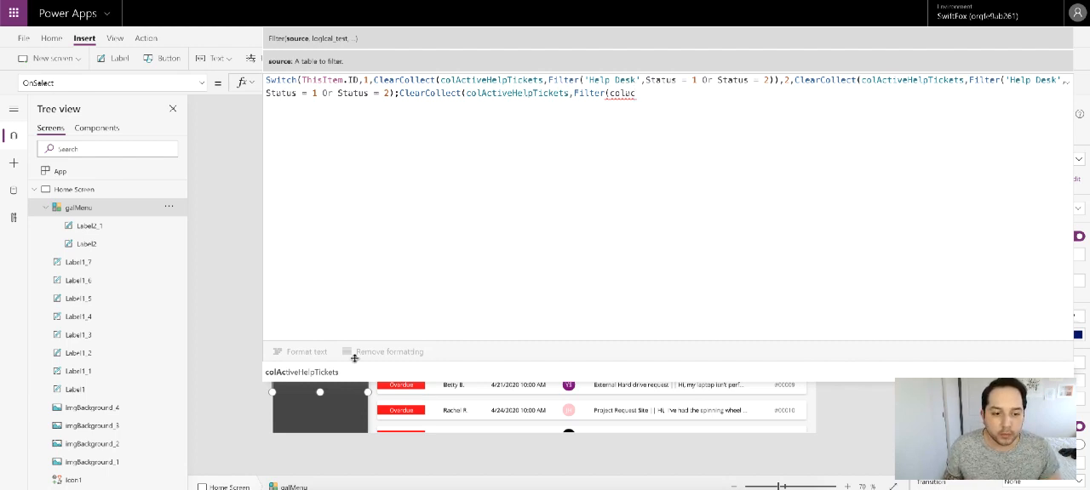
key("Tab")
type(", ass")
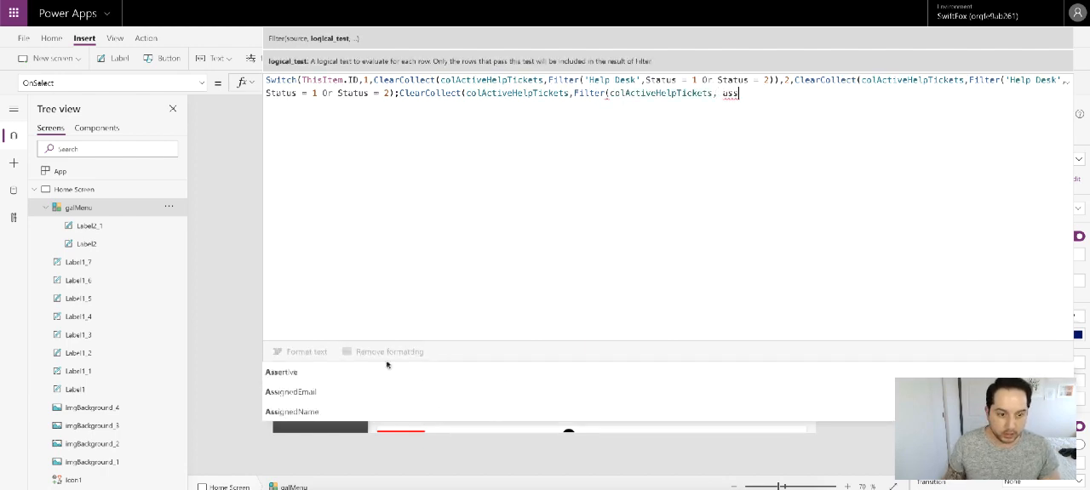
left_click(355, 412)
type("= U")
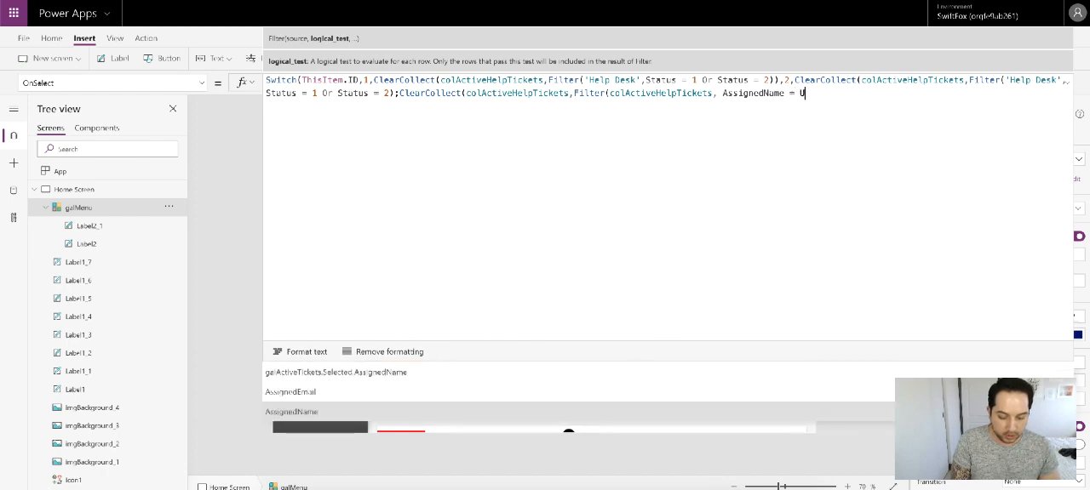
type("ser().")
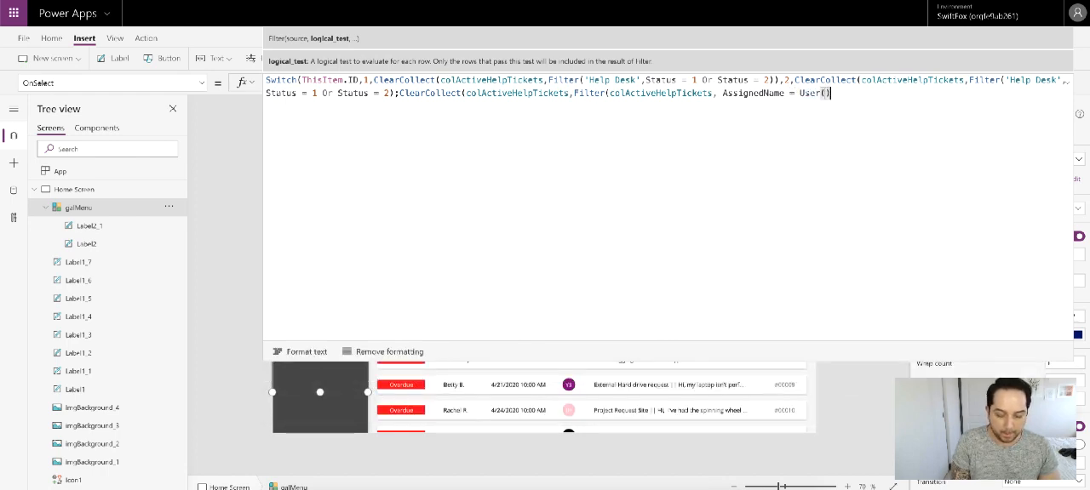
left_click(324, 394)
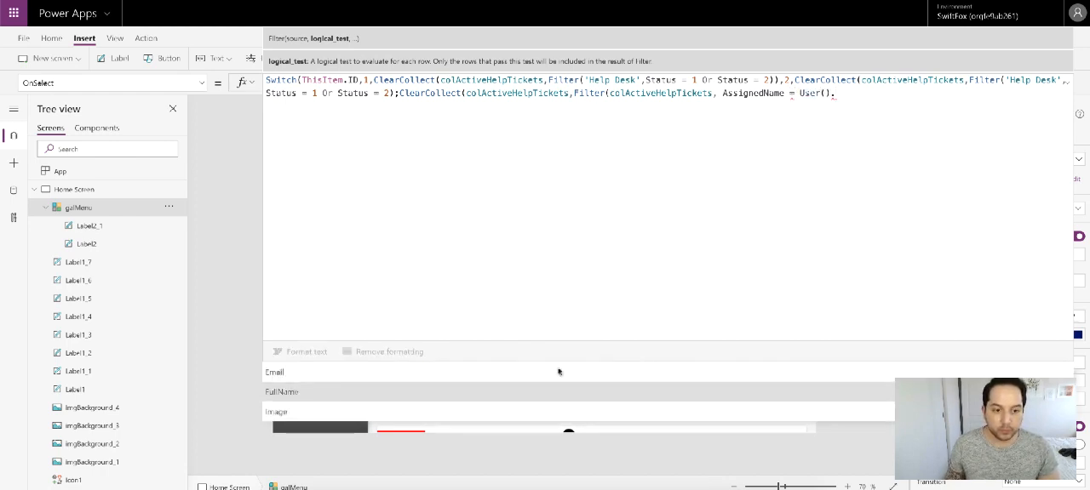
type(")")
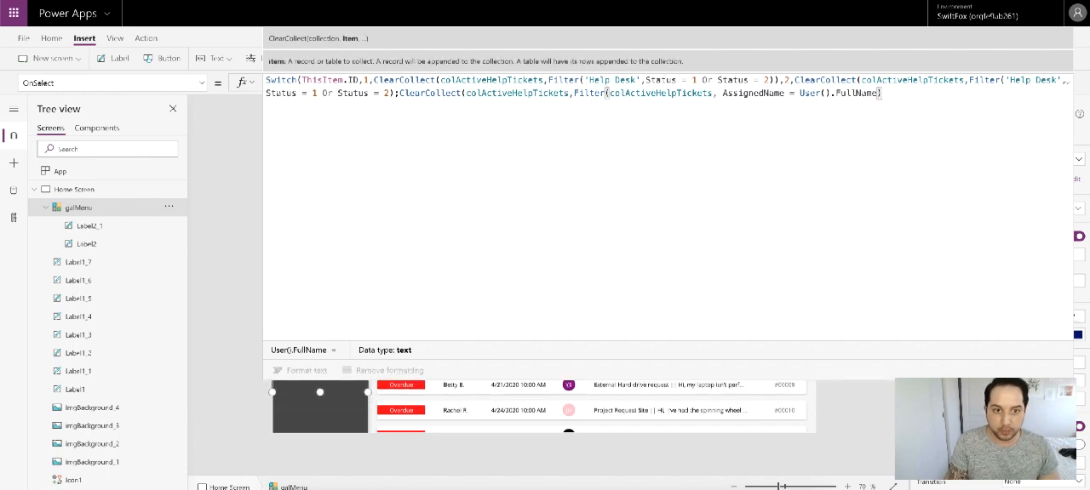
type(")")
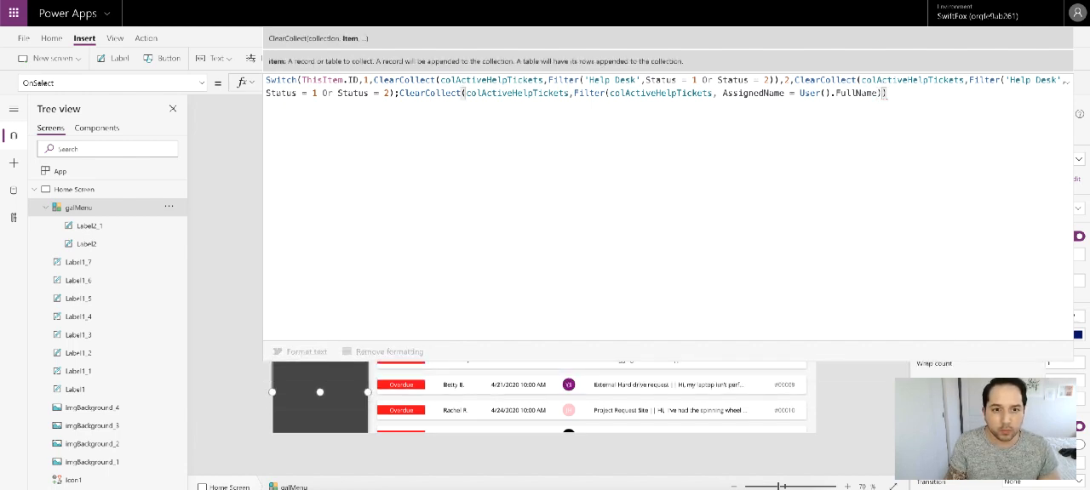
type(",")
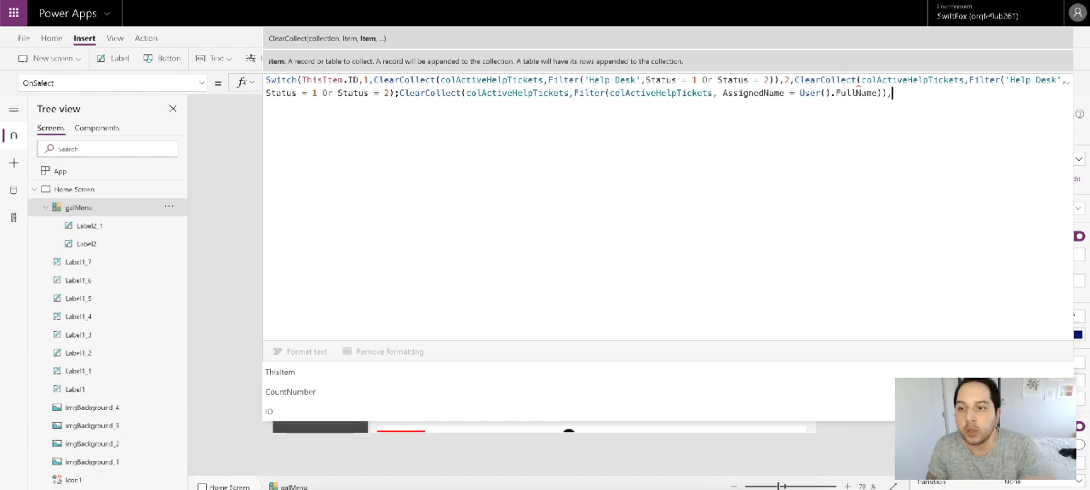
Step: Add a comma after the chained ClearCollect and insert the missing closing parenthesis before the semicolon in the ID 2 result
left_click(855, 80)
left_click(393, 92)
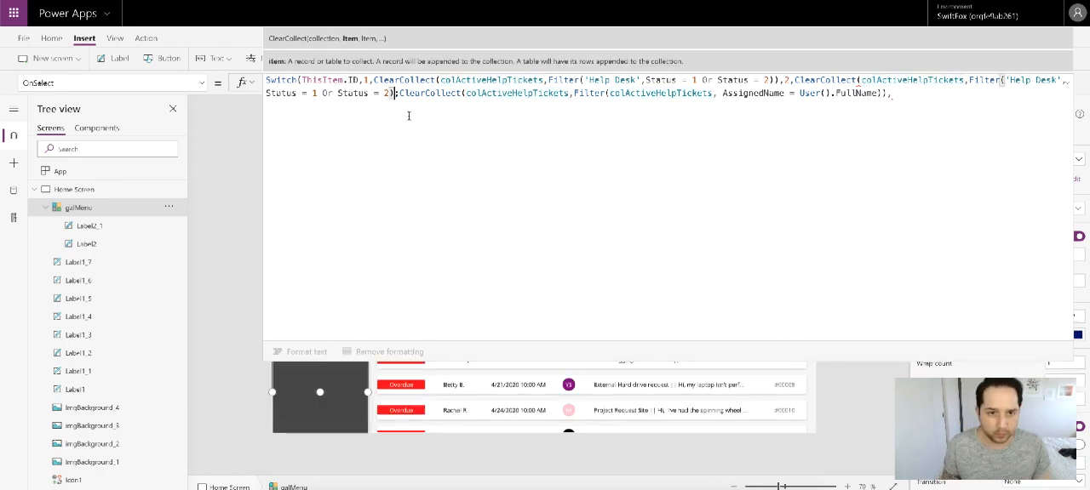
type(")")
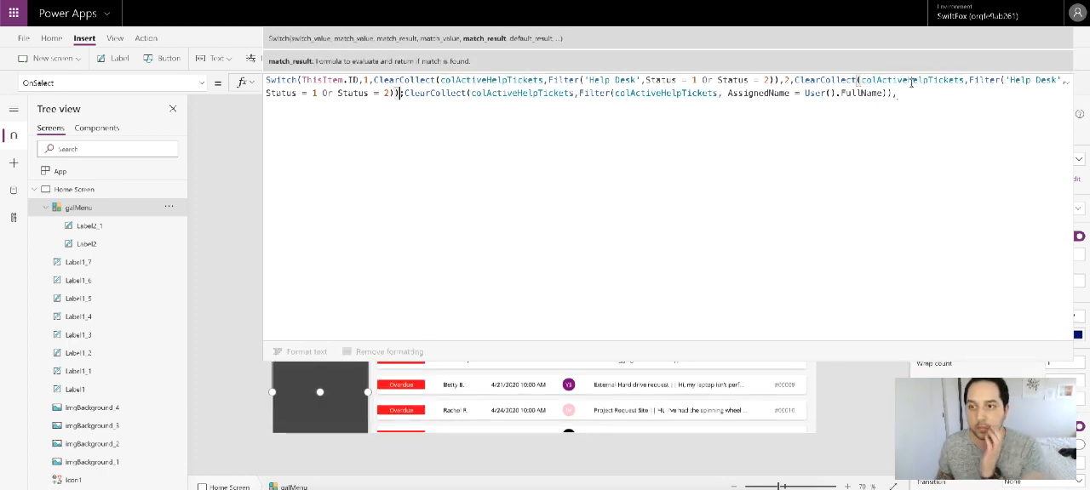
Step: Add match value 3 at the end of the Switch and start its result with ClearCollect(colActiveHelpTickets
left_click(904, 94)
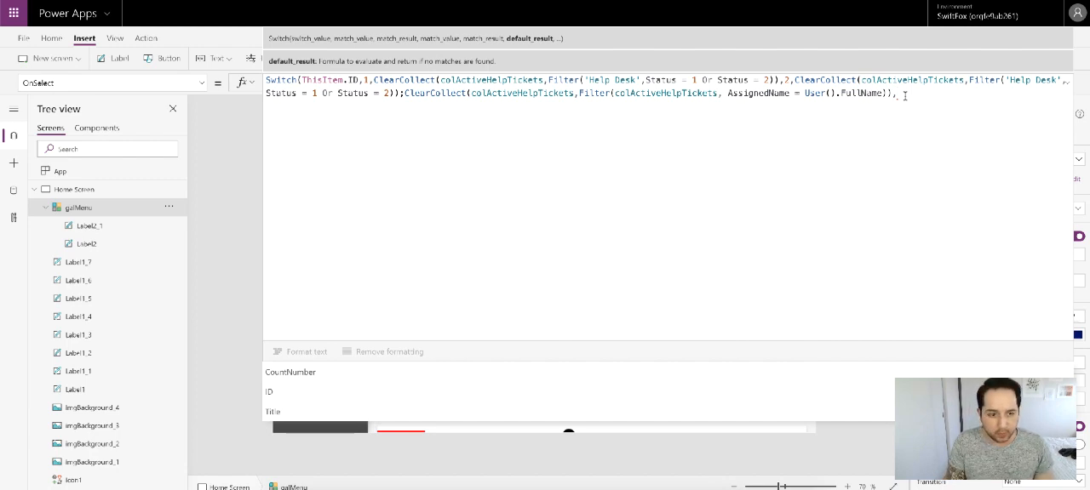
type("3")
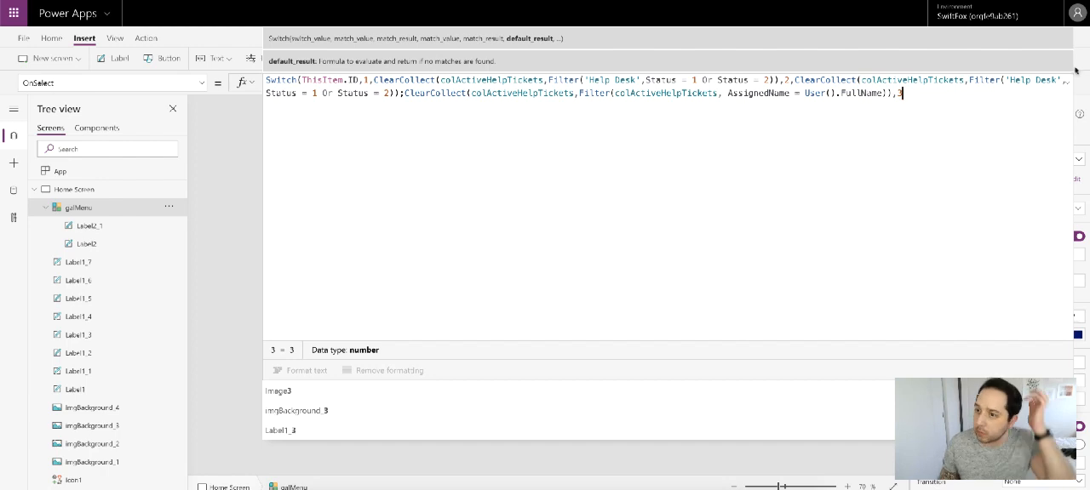
left_click(1068, 83)
left_click(1068, 82)
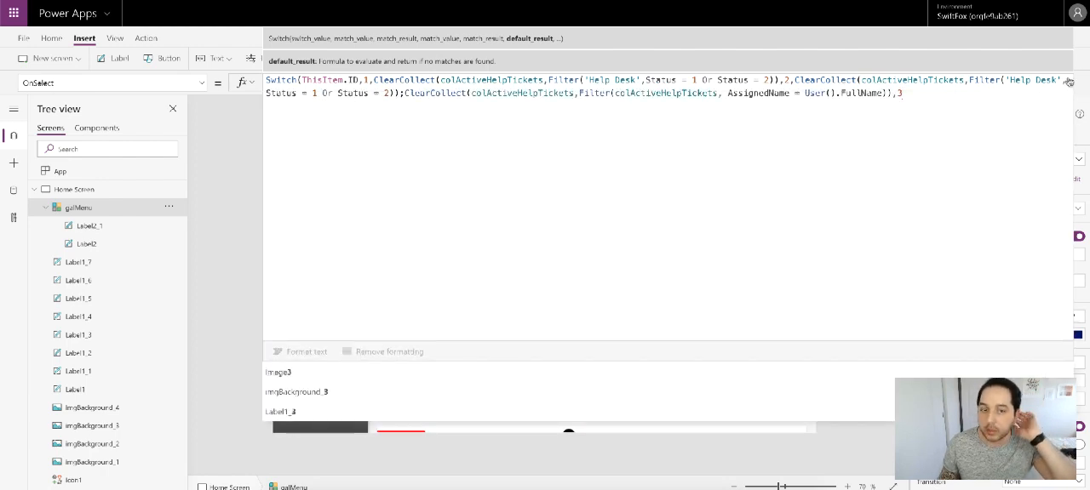
left_click(941, 96)
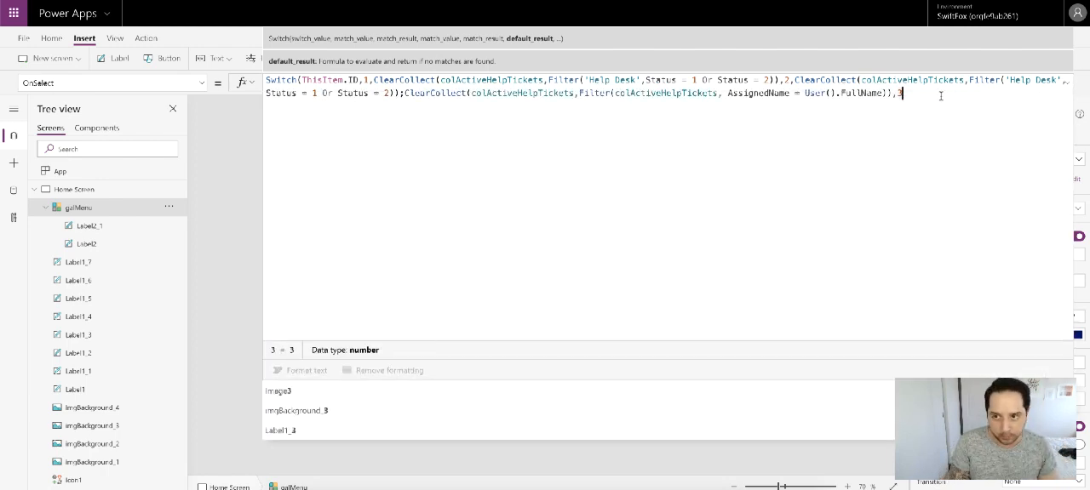
type(",")
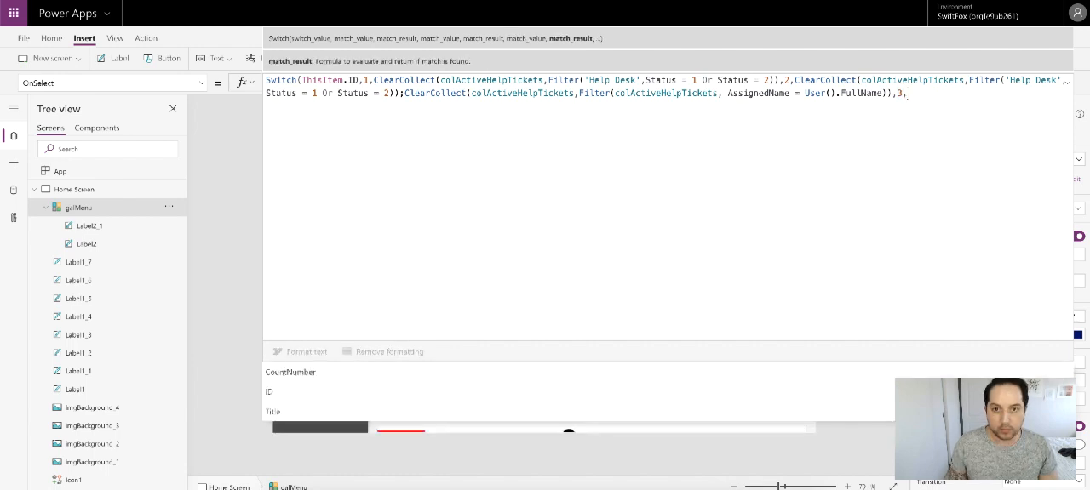
type("ClearColl")
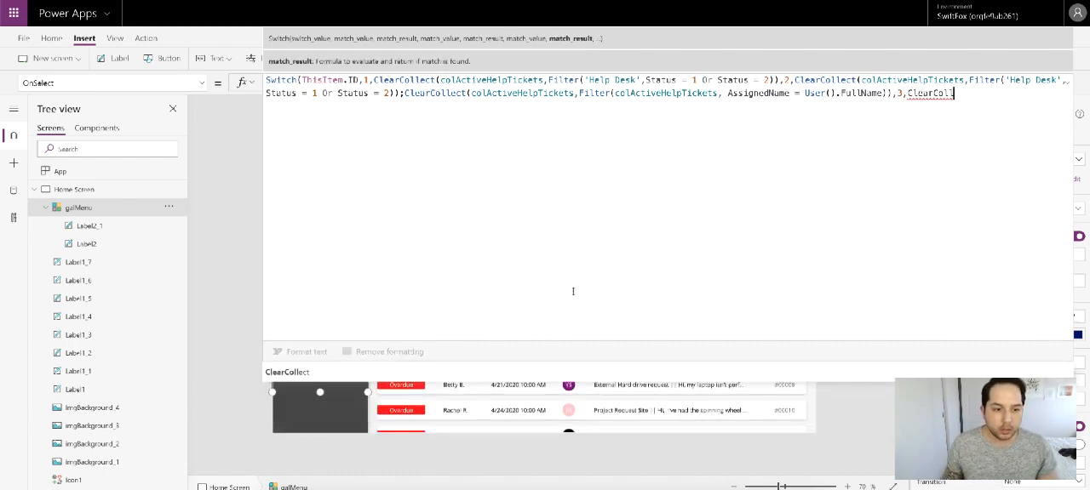
left_click(490, 368)
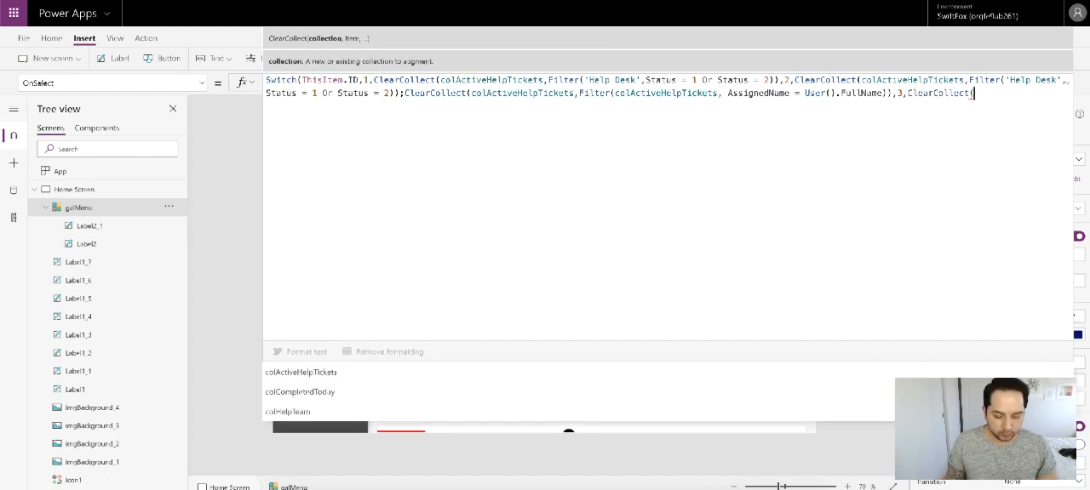
type("col")
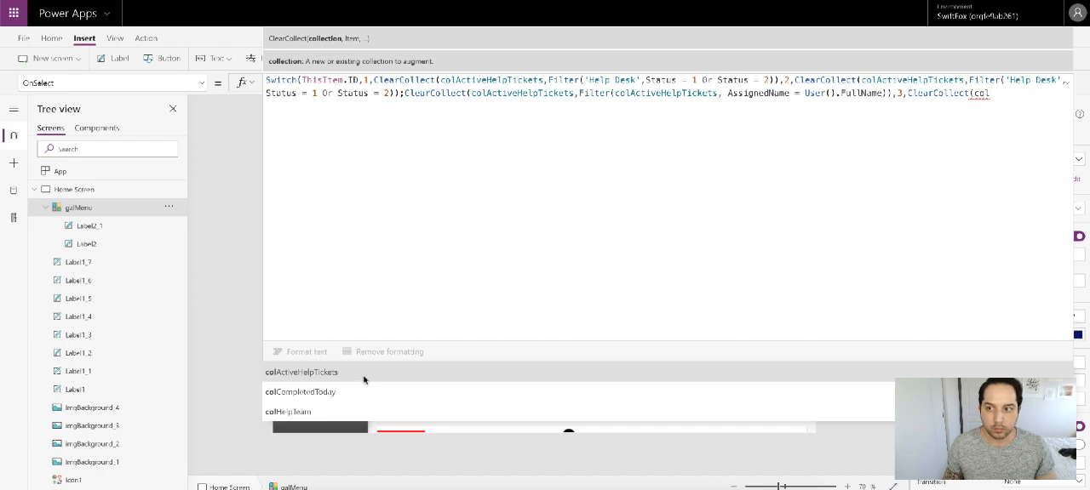
left_click(363, 380)
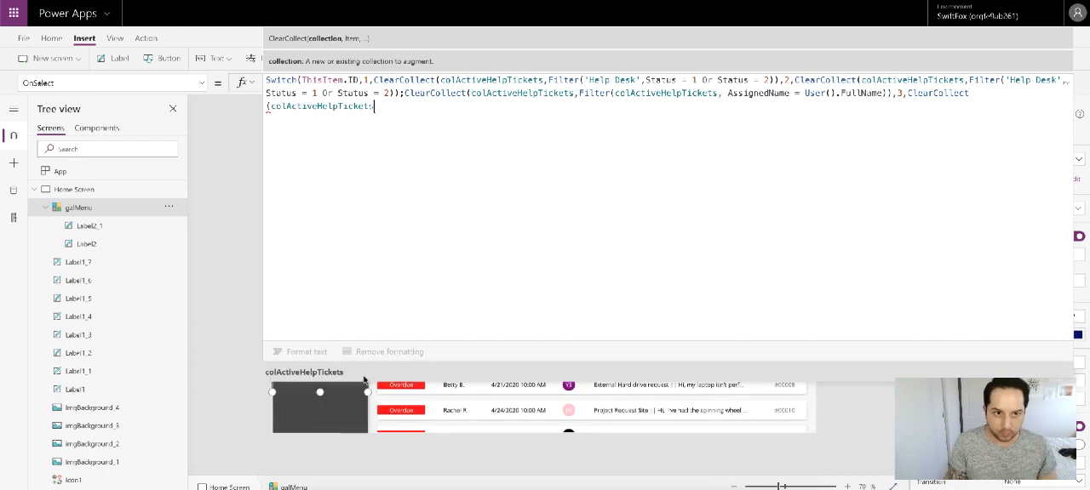
Step: Start the item argument of the ID 3 ClearCollect with a Filter on the 'Help Desk' data source
type(",Filte")
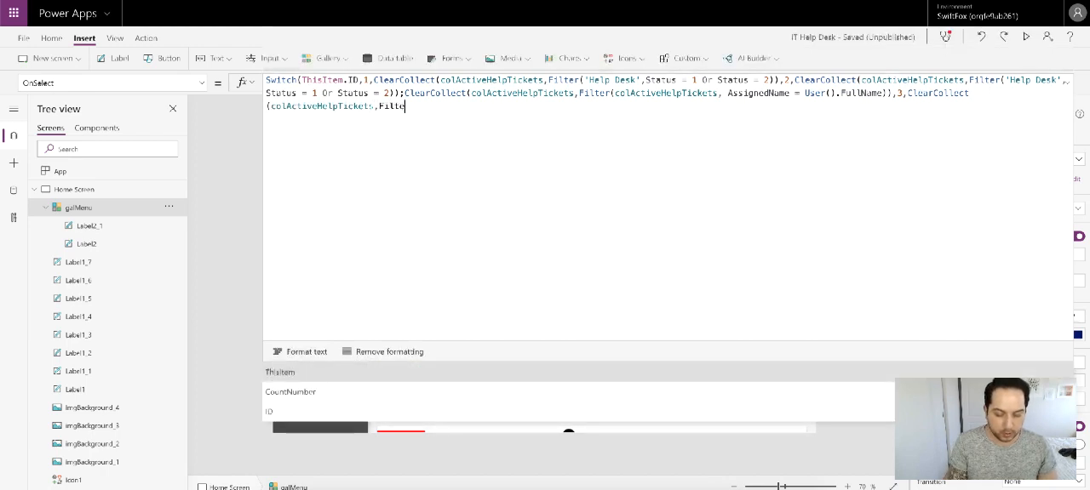
type("r(")
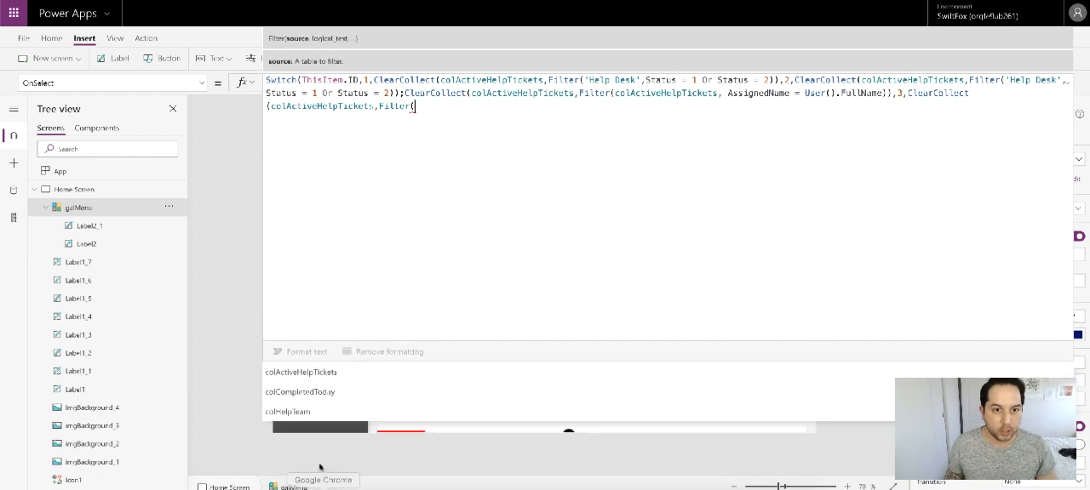
scroll(311, 392, "down", 3)
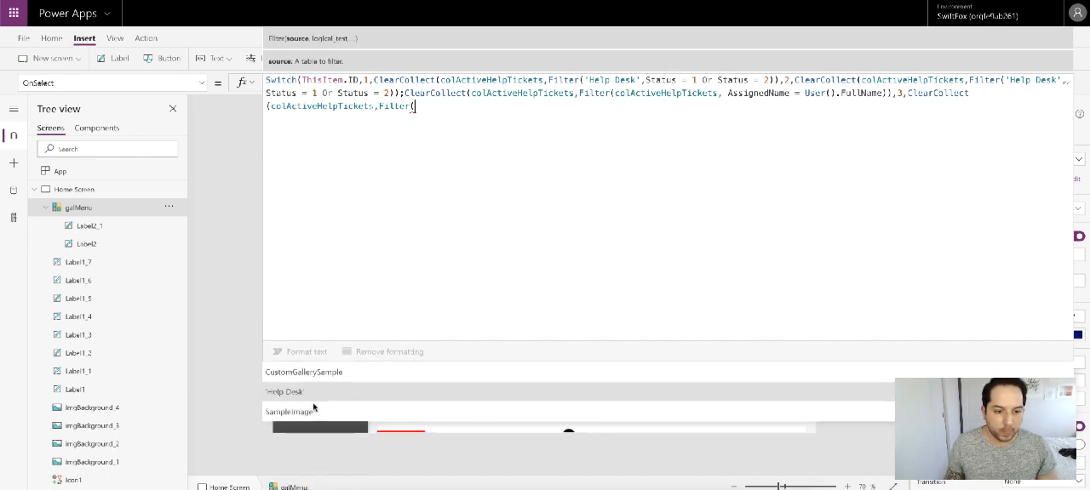
left_click(312, 394)
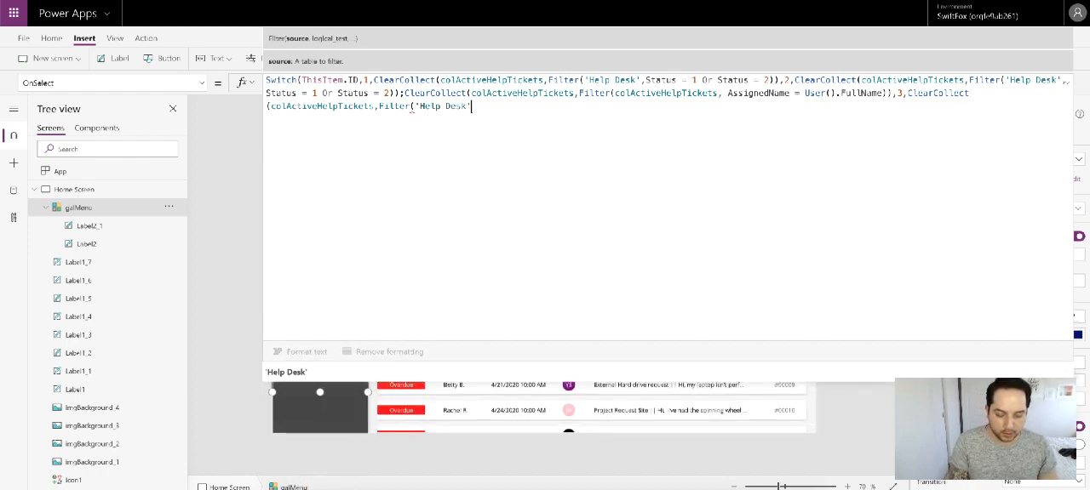
Step: Add the condition AssignedName = Blank() to the 'Help Desk' Filter in the ID 3 result
type(", ")
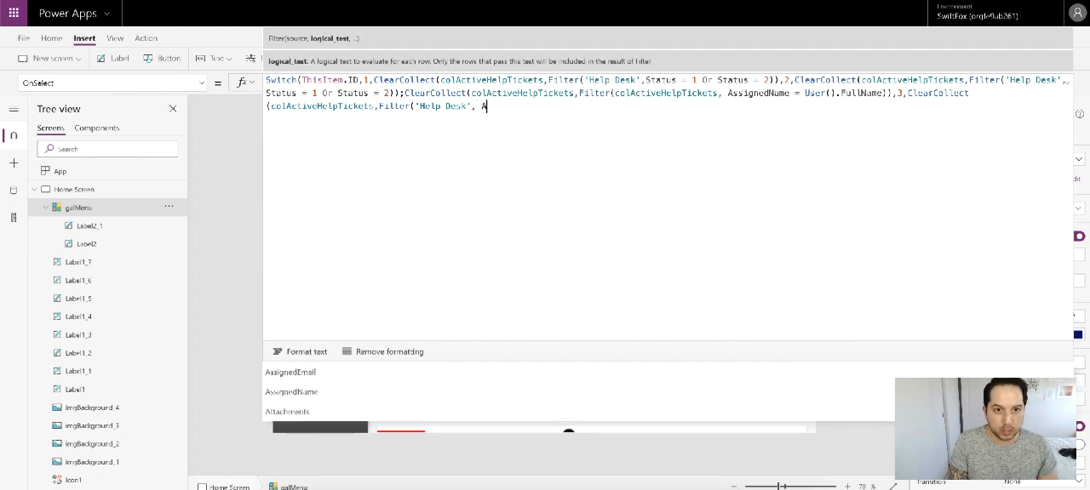
type("Ass")
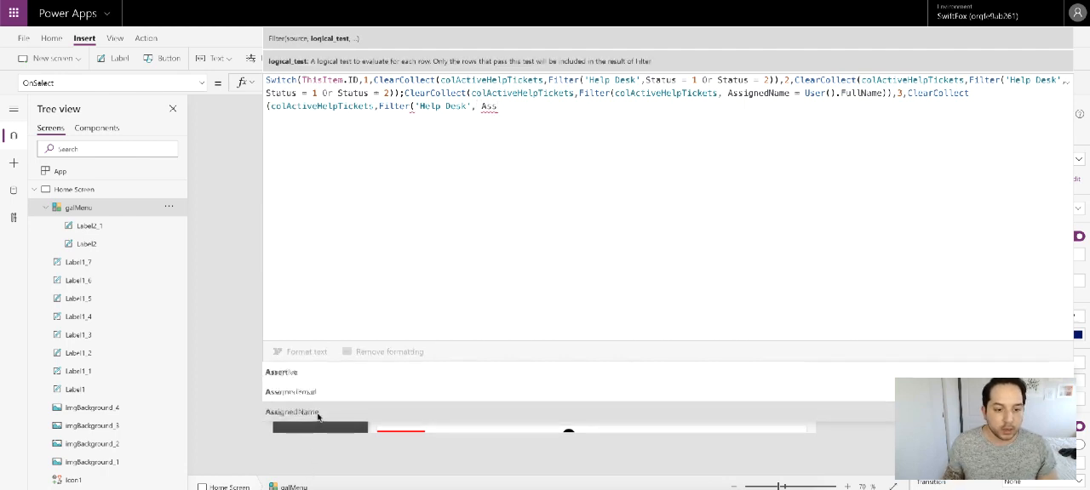
left_click(292, 412)
type("= ")
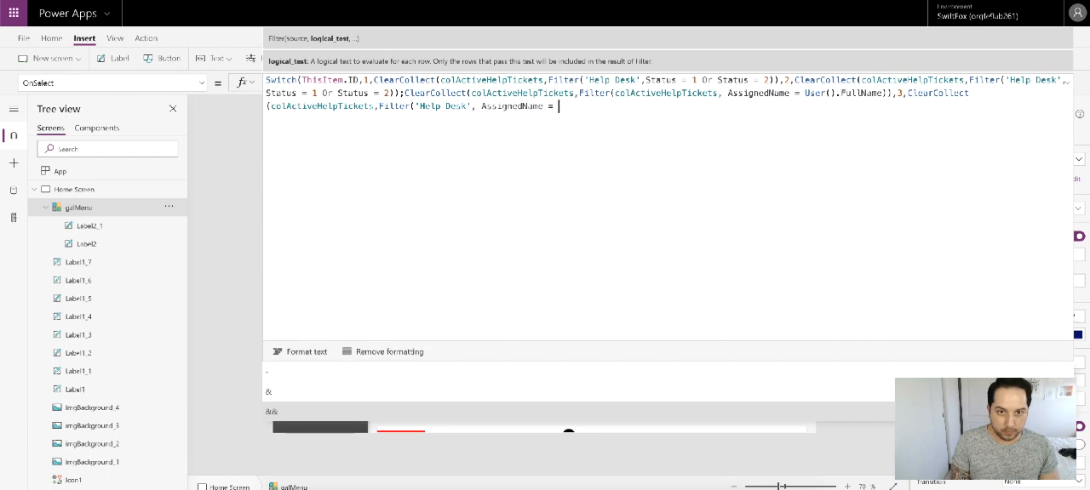
type("Blank")
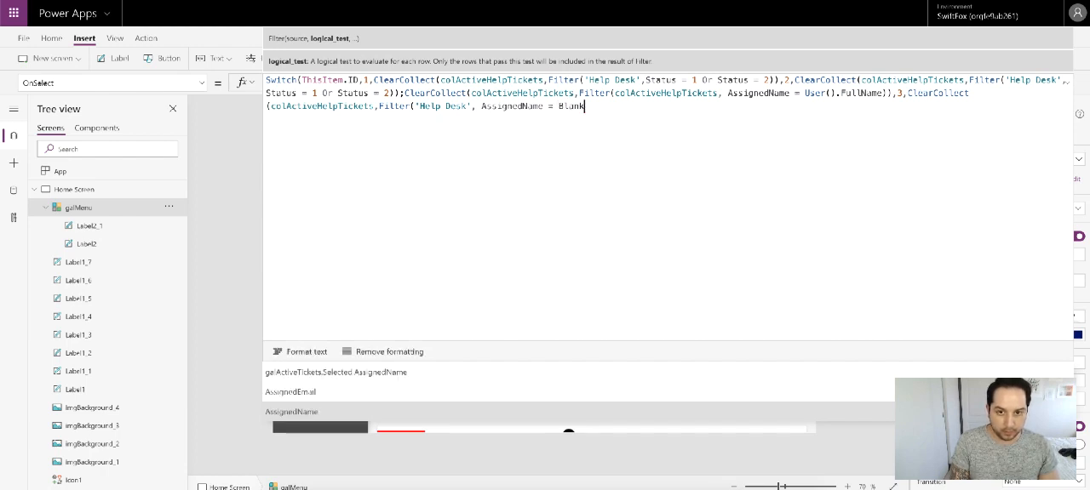
type("())")
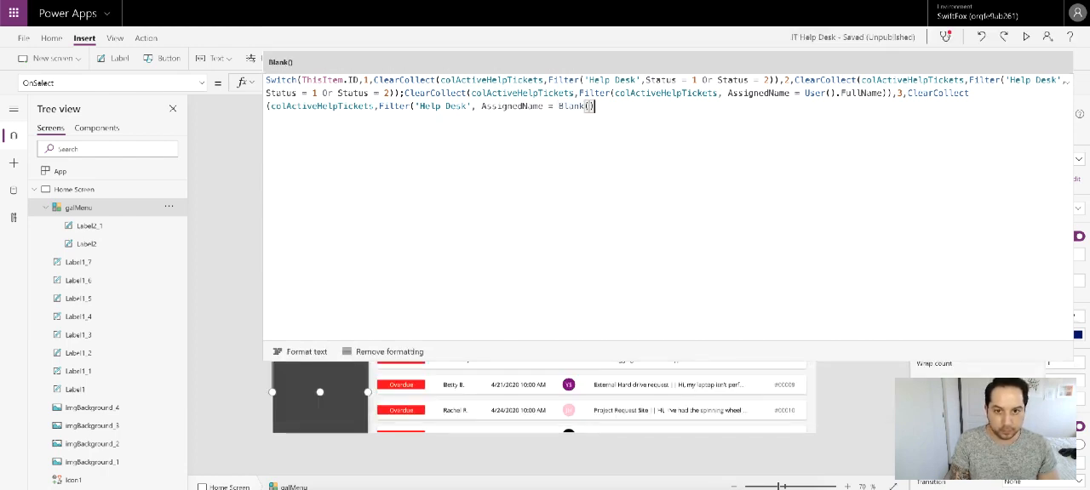
type(")")
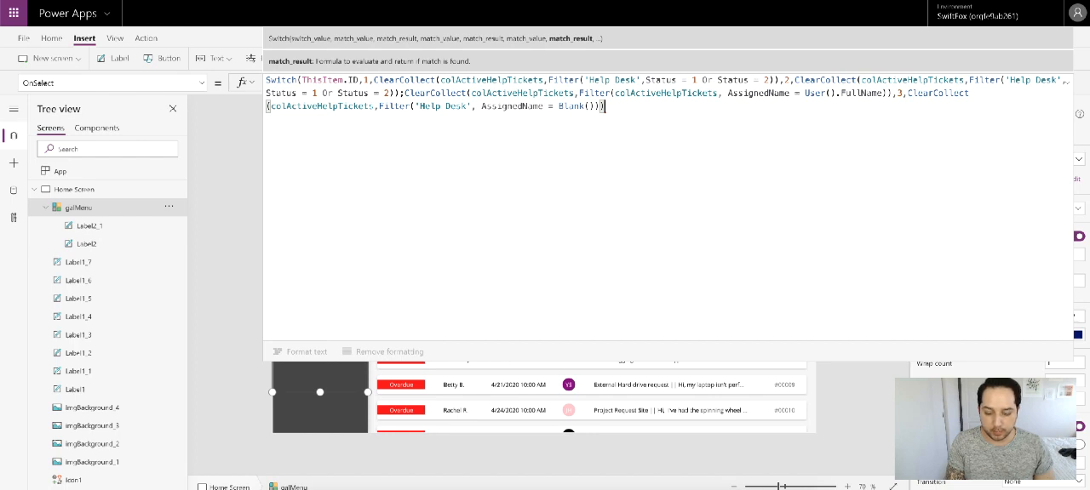
Step: Close the ID 3 ClearCollect and the whole Switch with their final parentheses, and leave the formula editor
type(")")
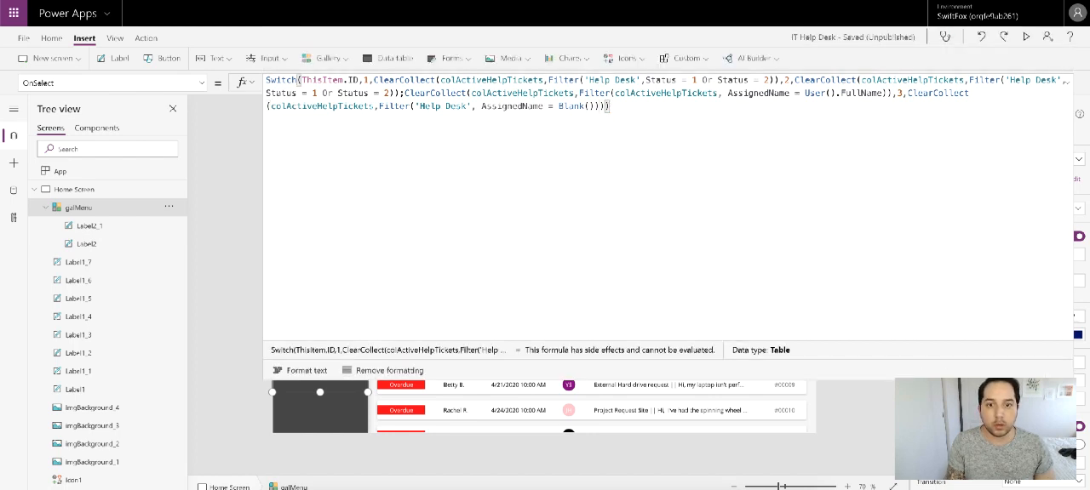
left_click(1070, 84)
left_click(870, 160)
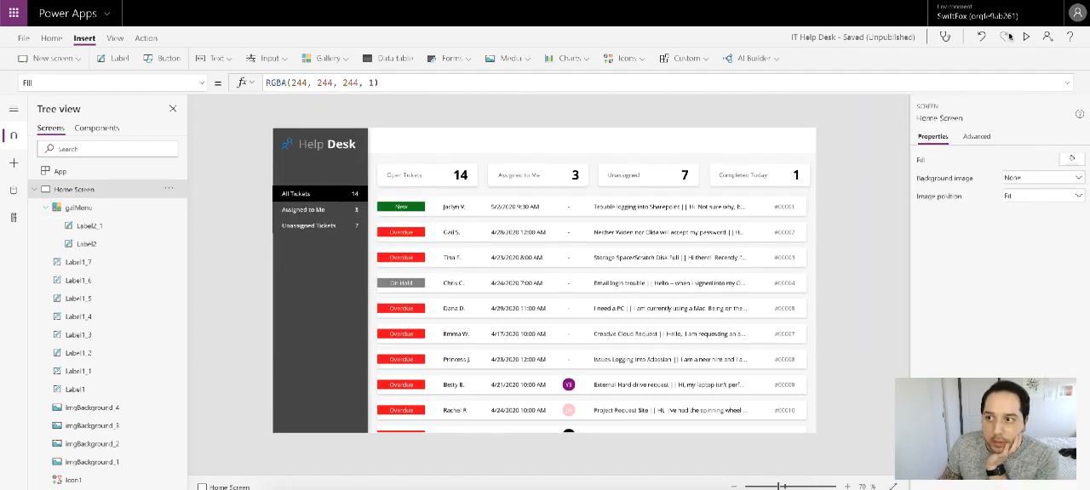
Step: Preview the app and test the menu with Assigned to Me, Unassigned Tickets and All Tickets
left_click(1026, 37)
left_click(167, 134)
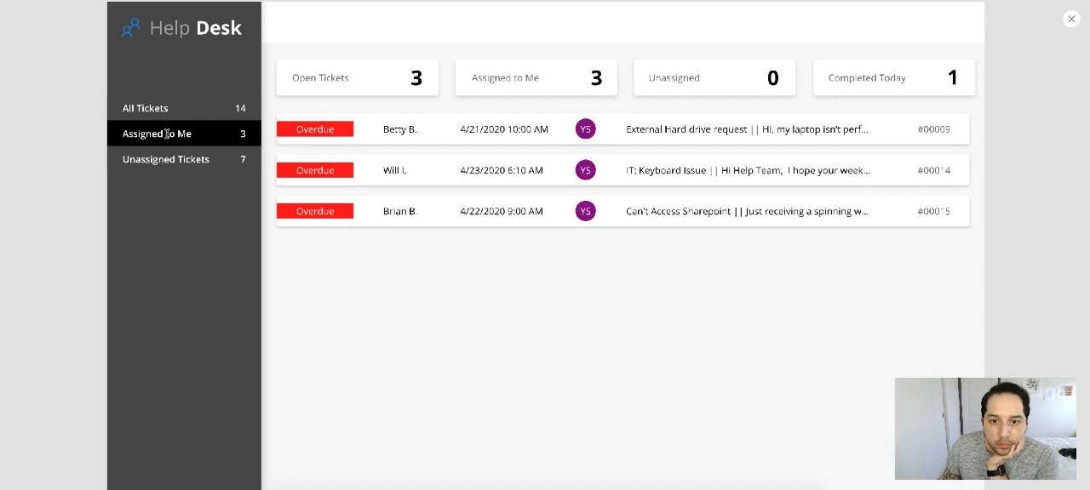
left_click(159, 159)
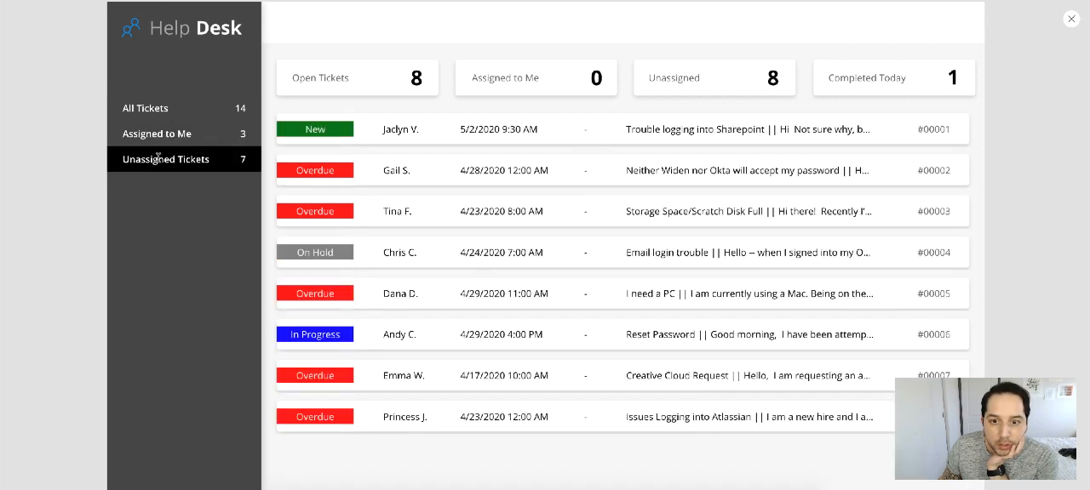
left_click(163, 132)
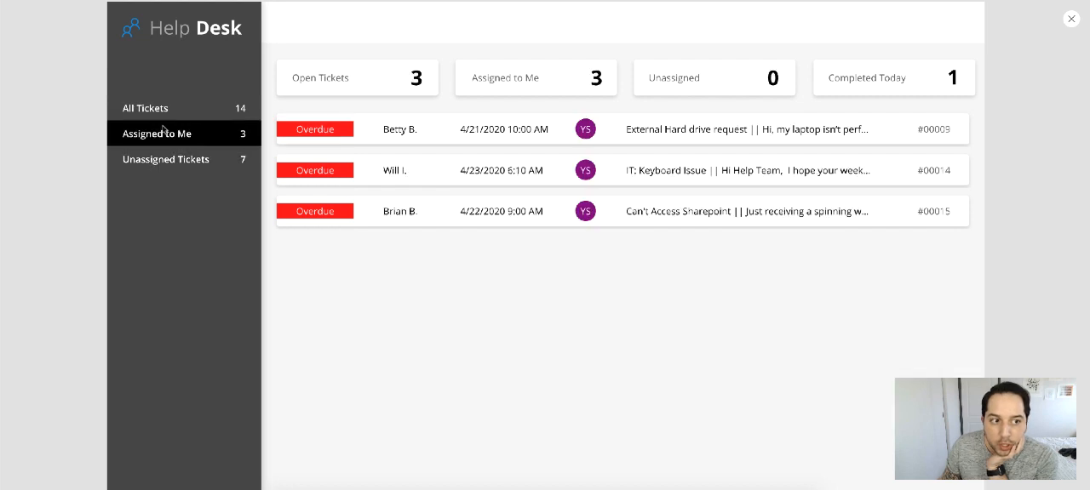
left_click(160, 108)
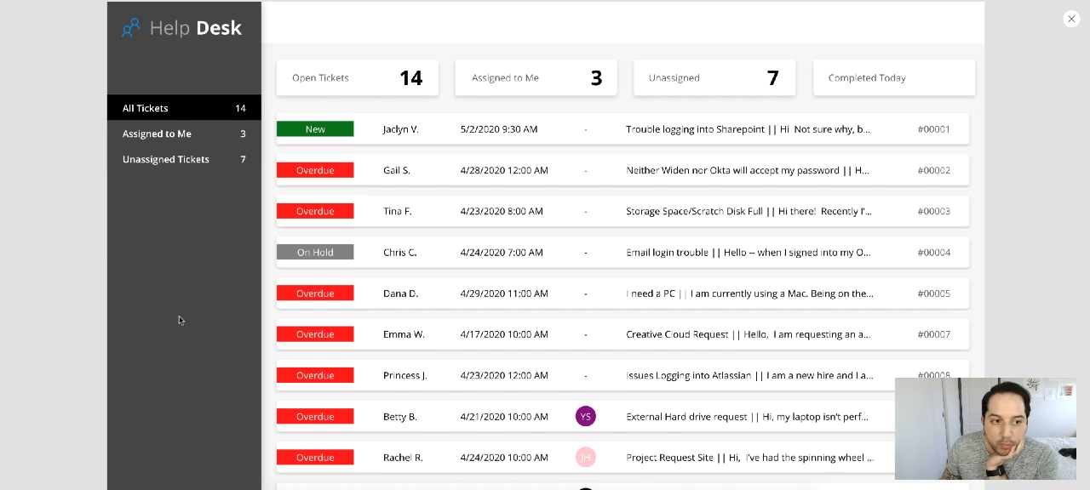
Step: Retest the Assigned to Me and Unassigned Tickets filters, return to All Tickets and look through its ticket list
left_click(146, 136)
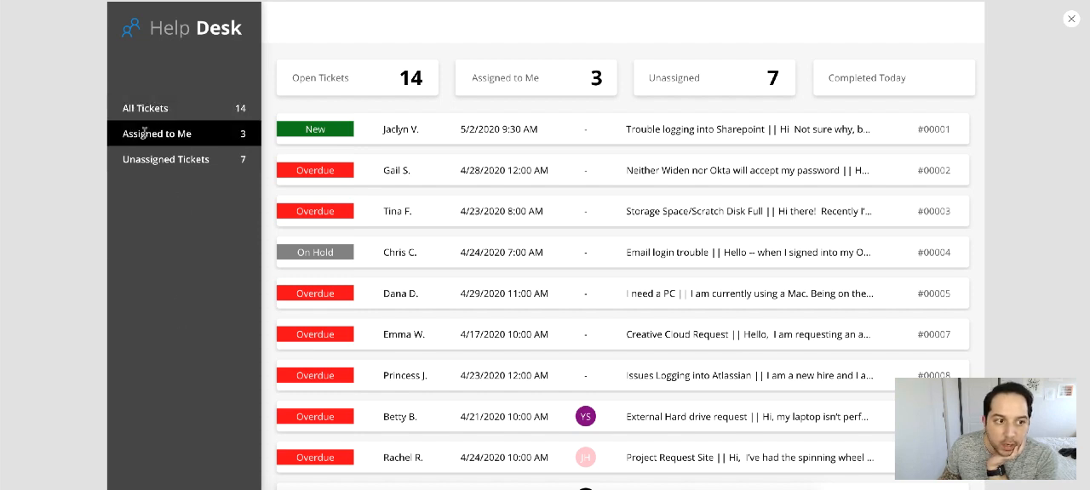
left_click(169, 164)
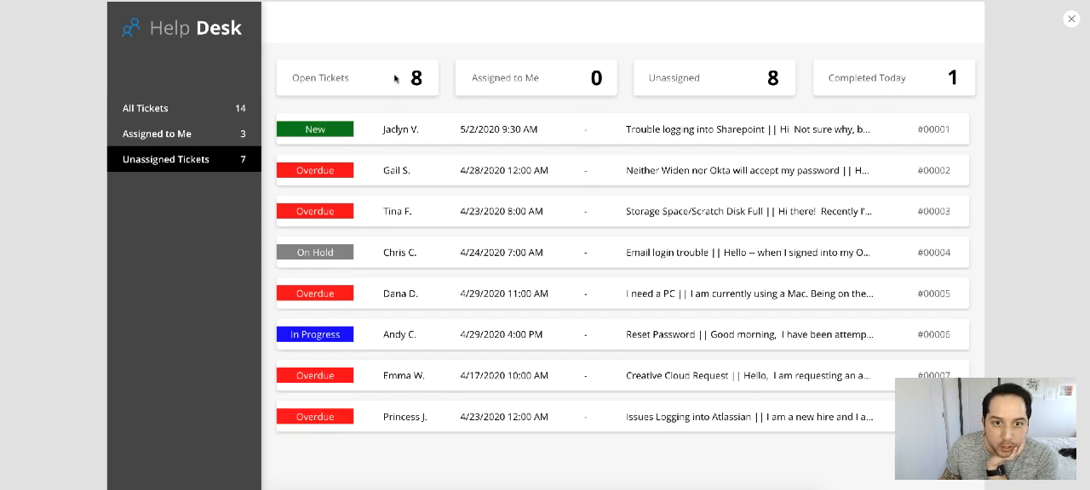
left_click(193, 137)
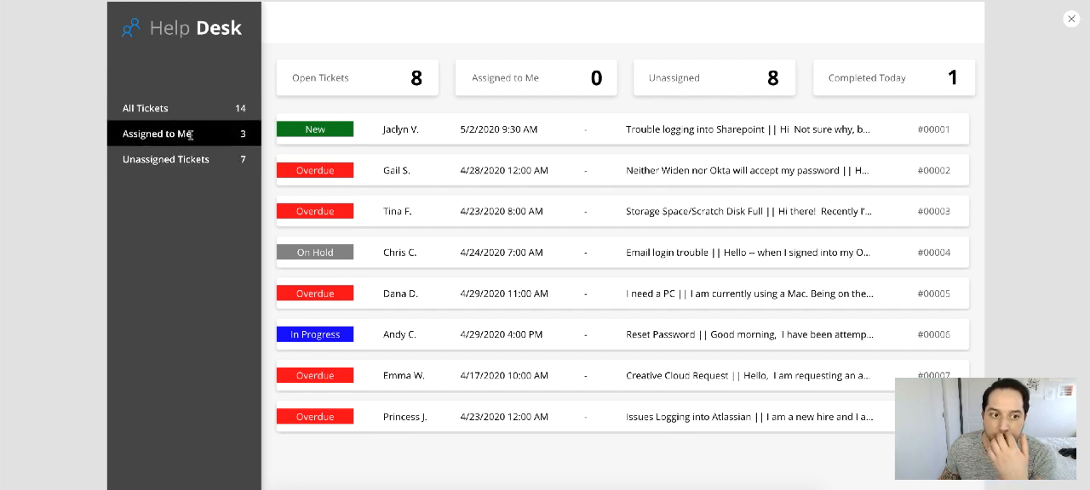
left_click(198, 115)
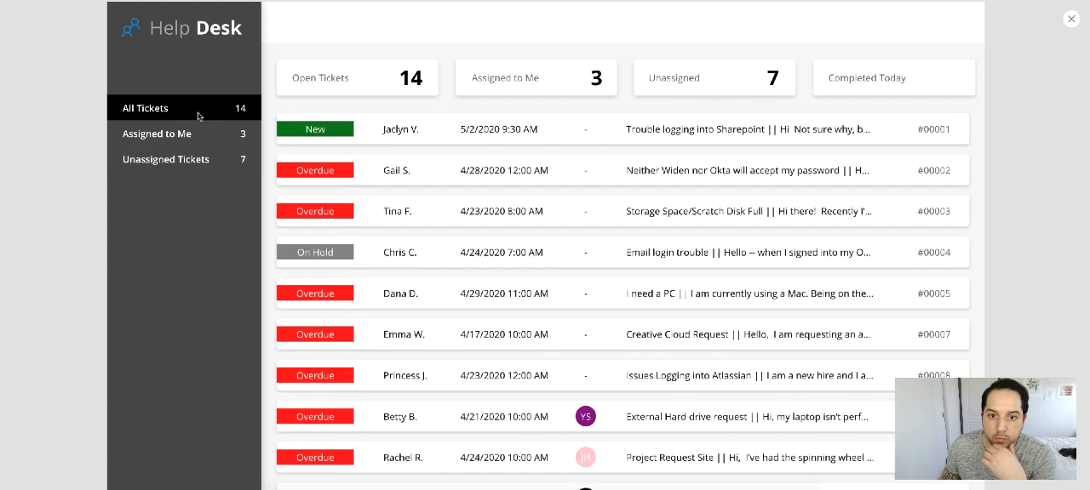
scroll(412, 222, "down", 5)
scroll(414, 221, "up", 5)
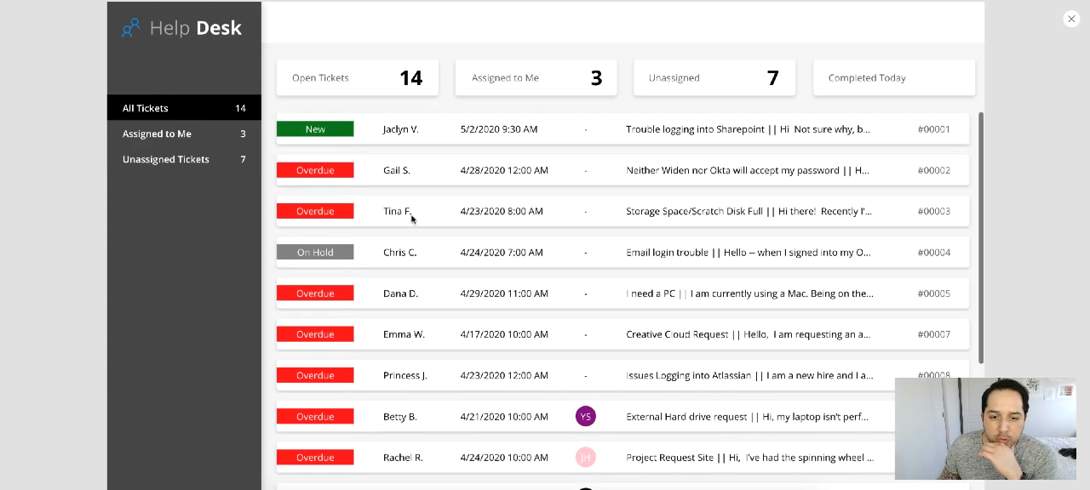
scroll(409, 220, "down", 5)
scroll(409, 220, "up", 5)
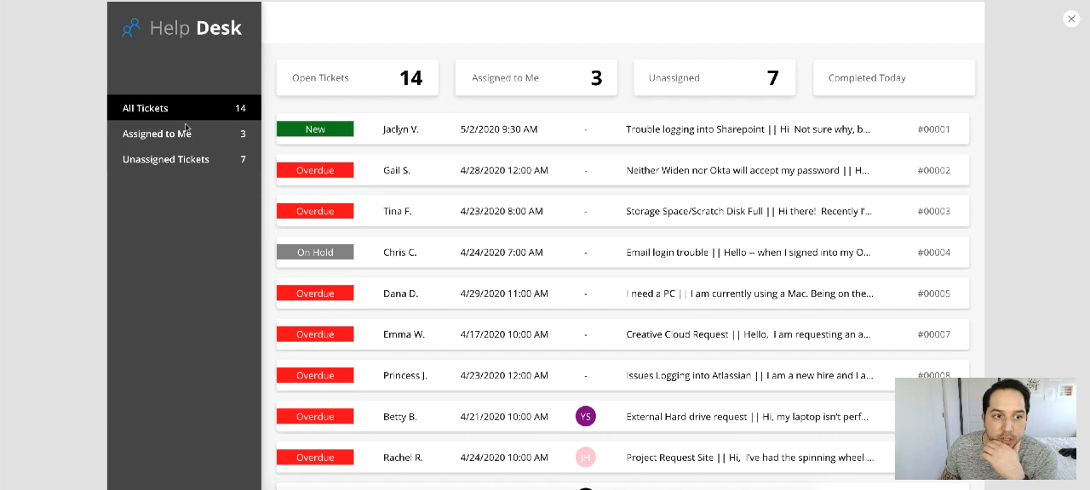
Step: Switch repeatedly among the three menu filters to check how the ticket list and summary counters respond
left_click(137, 137)
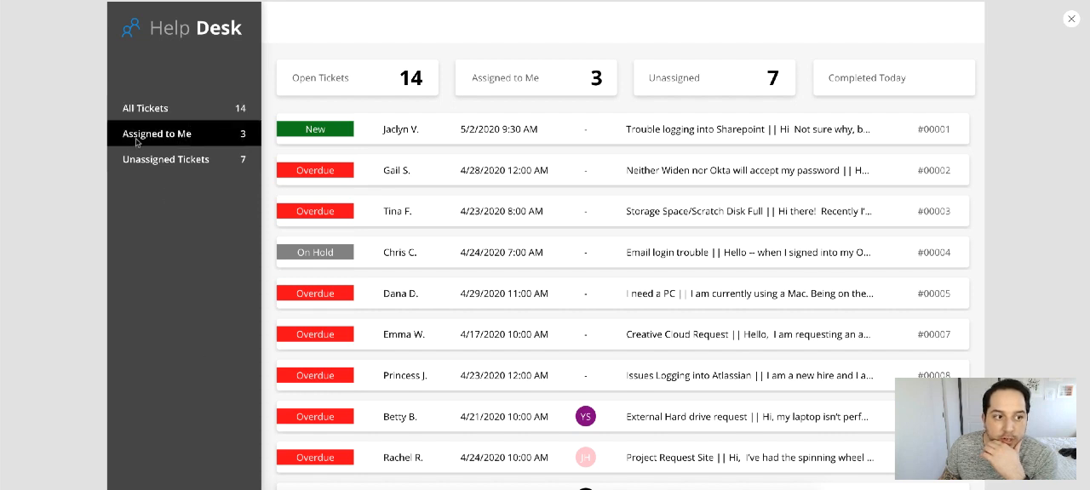
left_click(149, 165)
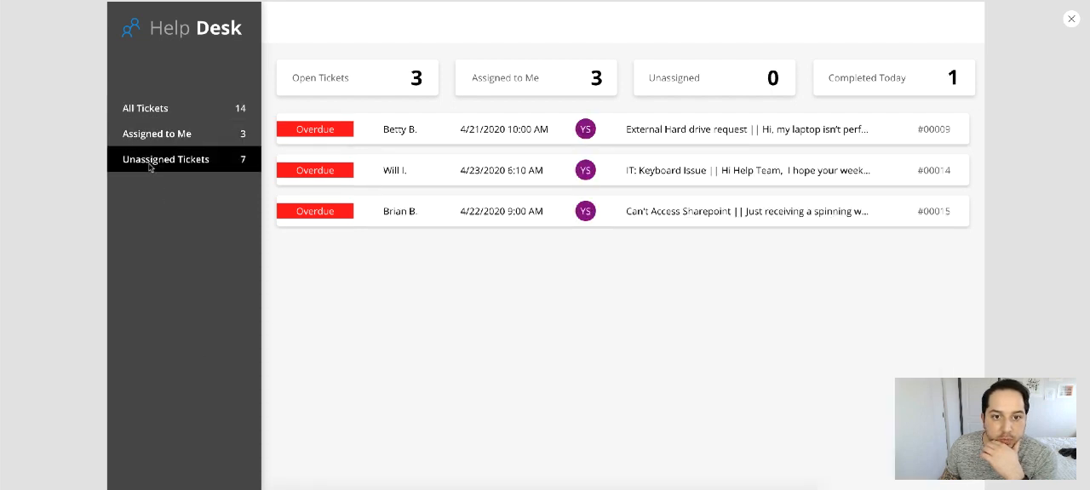
left_click(156, 110)
left_click(155, 134)
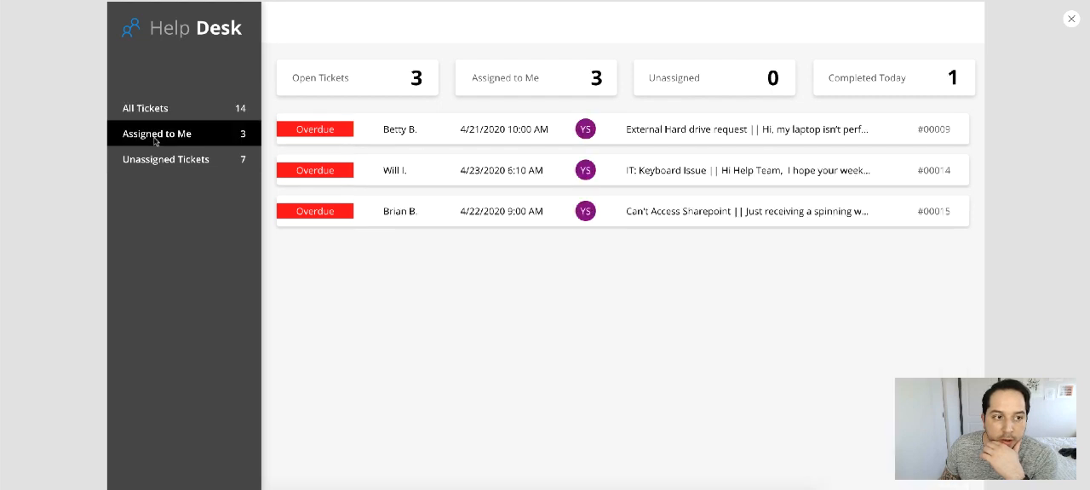
left_click(157, 158)
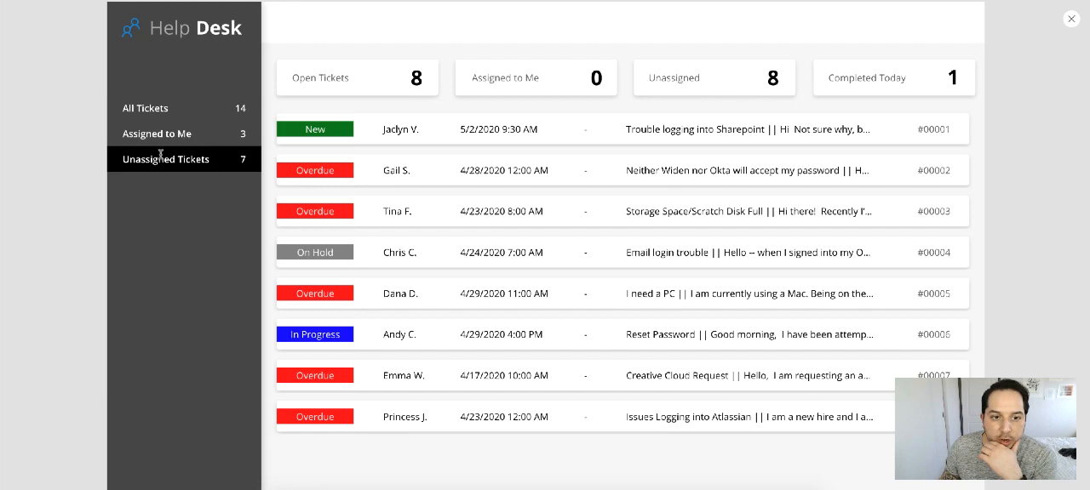
left_click(155, 130)
left_click(156, 108)
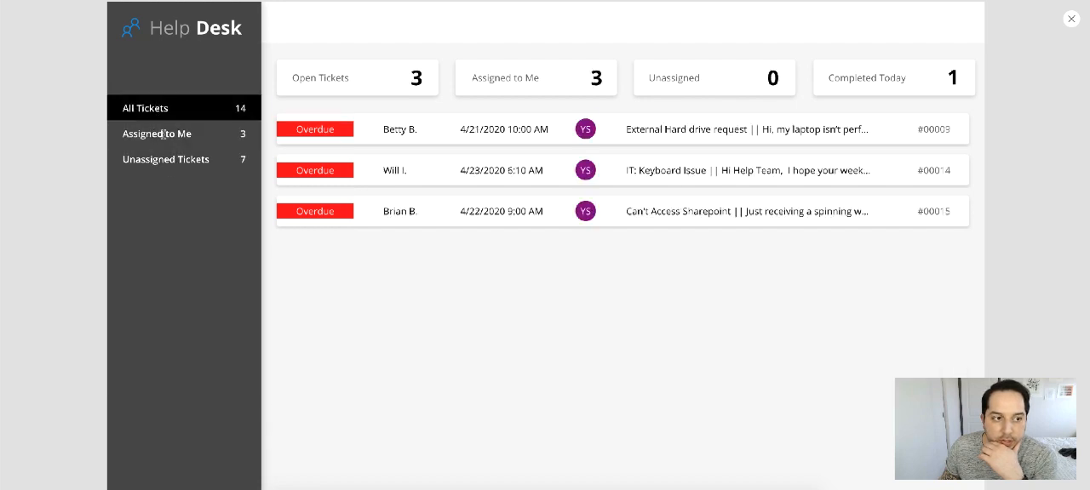
left_click(162, 134)
left_click(164, 154)
left_click(161, 133)
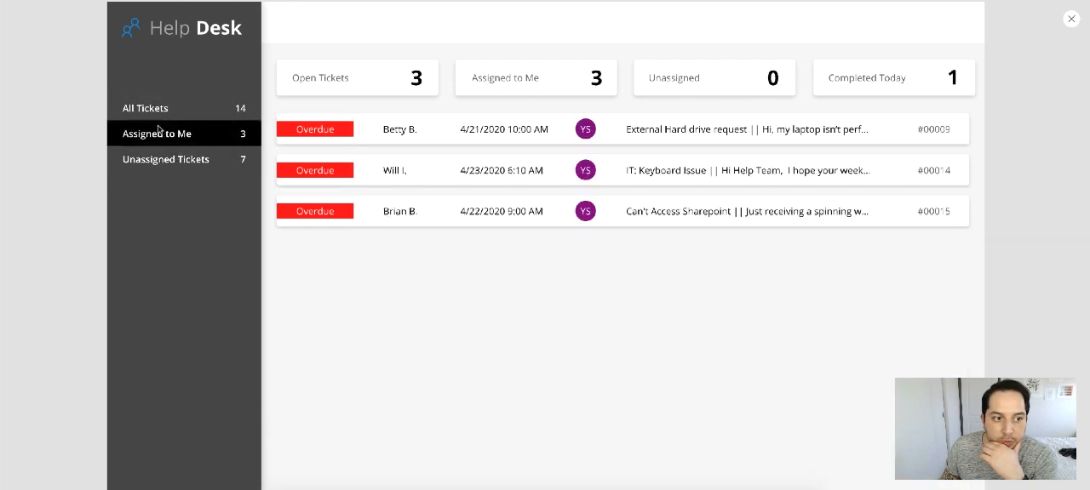
left_click(156, 112)
left_click(165, 157)
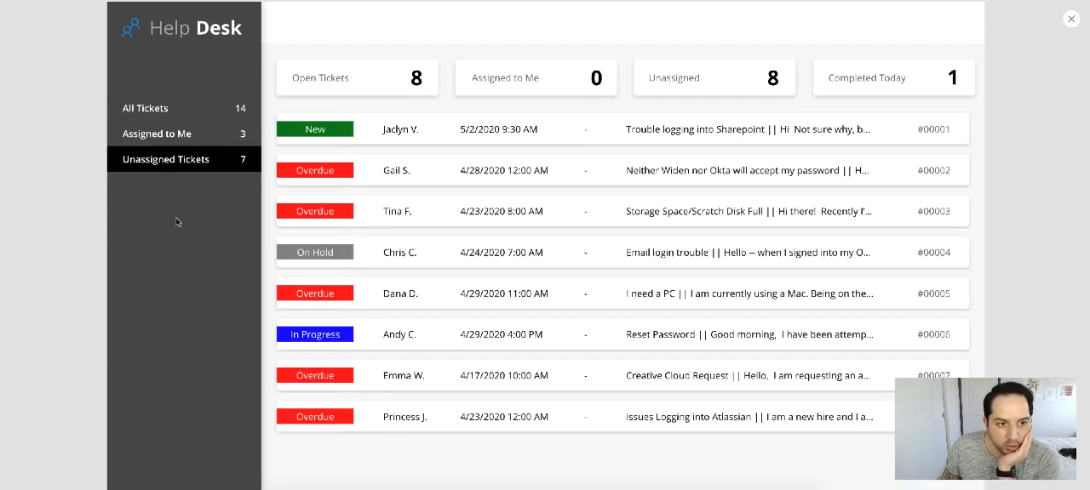
Step: Show All Tickets again and examine the ticket list down to the last entries
left_click(166, 109)
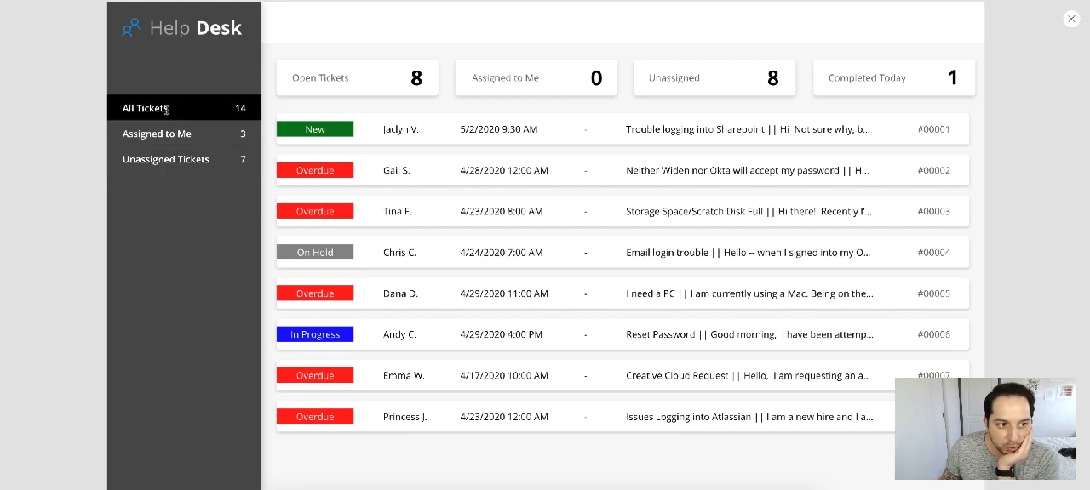
scroll(858, 127, "down", 3)
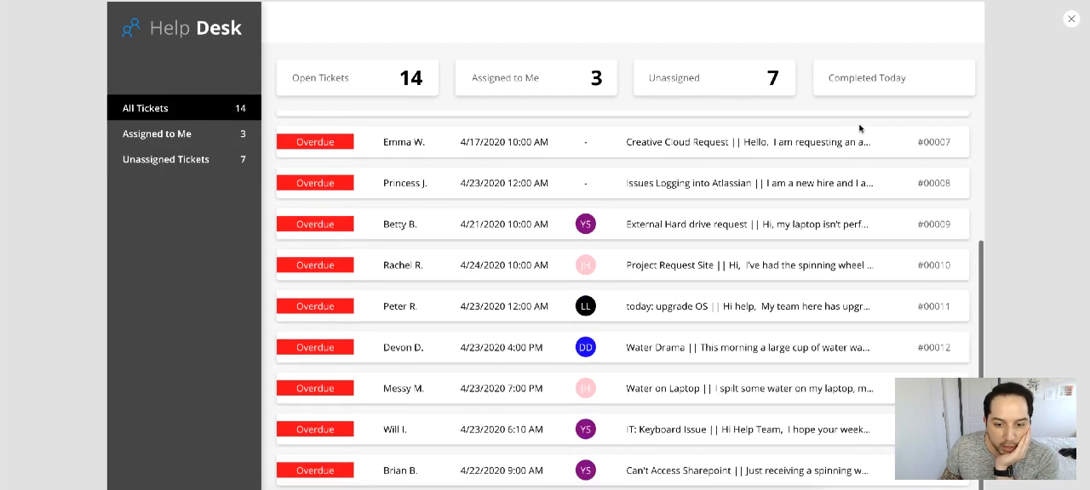
scroll(864, 141, "up", 2)
scroll(867, 148, "up", 1)
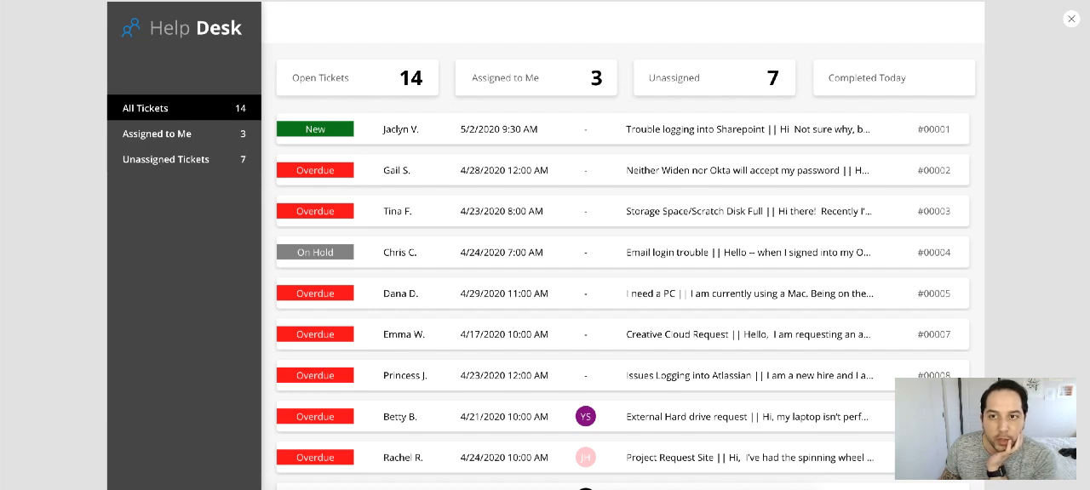
left_click(748, 0)
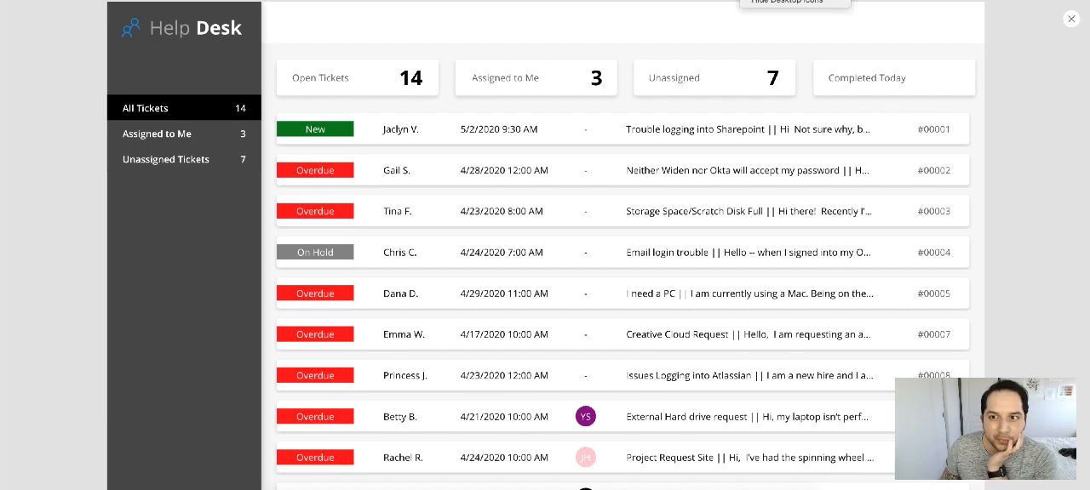